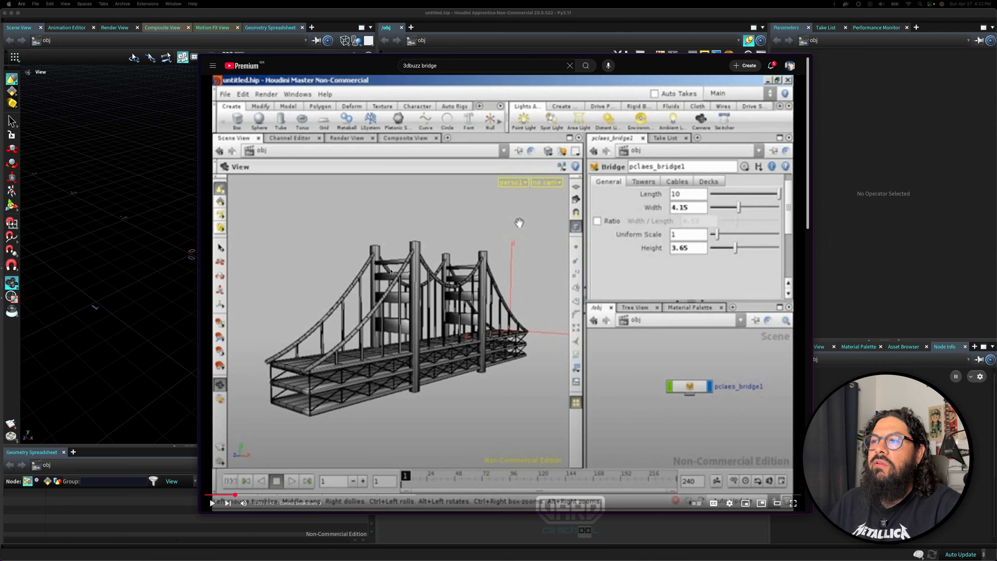
# Examine the reference bridge video and the finished bridge scene's viewport.
pyautogui.scroll(-2, 373, 249)
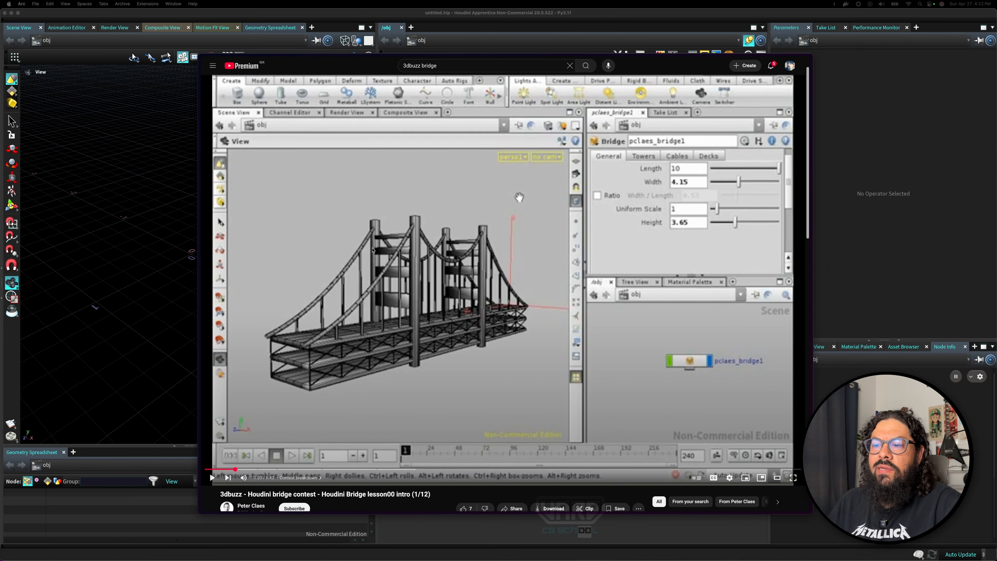
pyautogui.scroll(2, 373, 249)
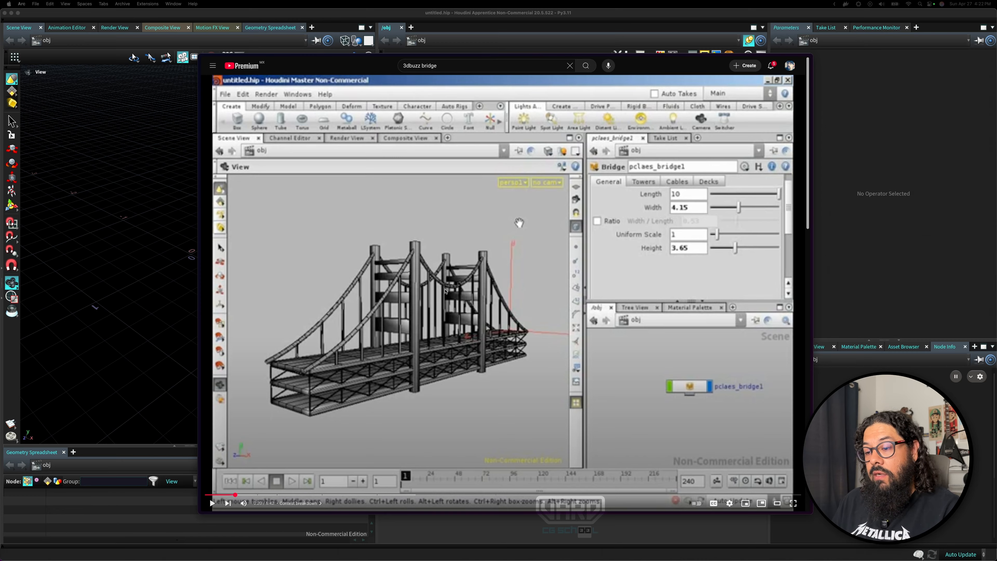
pyautogui.moveTo(550, 560); pyautogui.dragTo(499, 63)
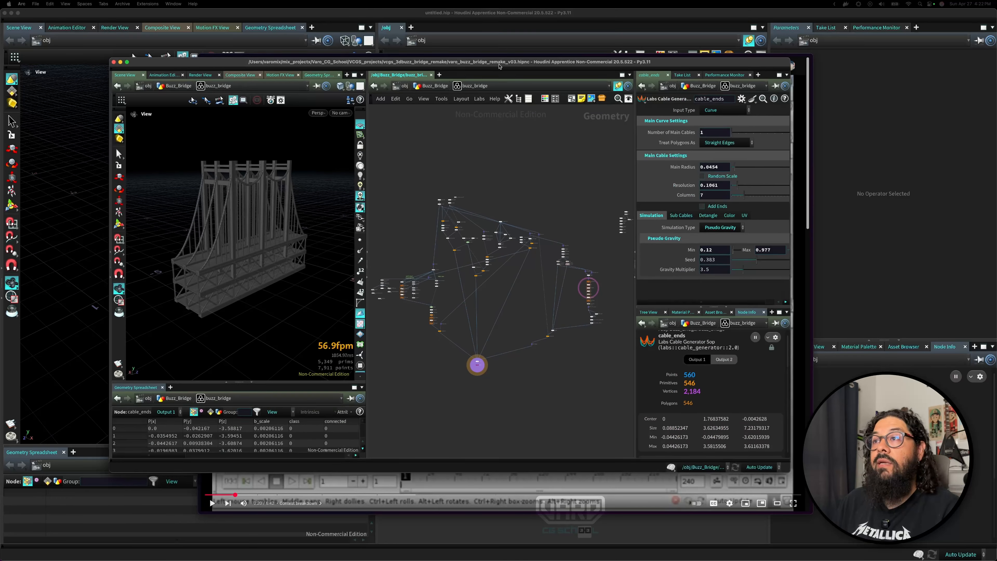
pyautogui.doubleClick(499, 64)
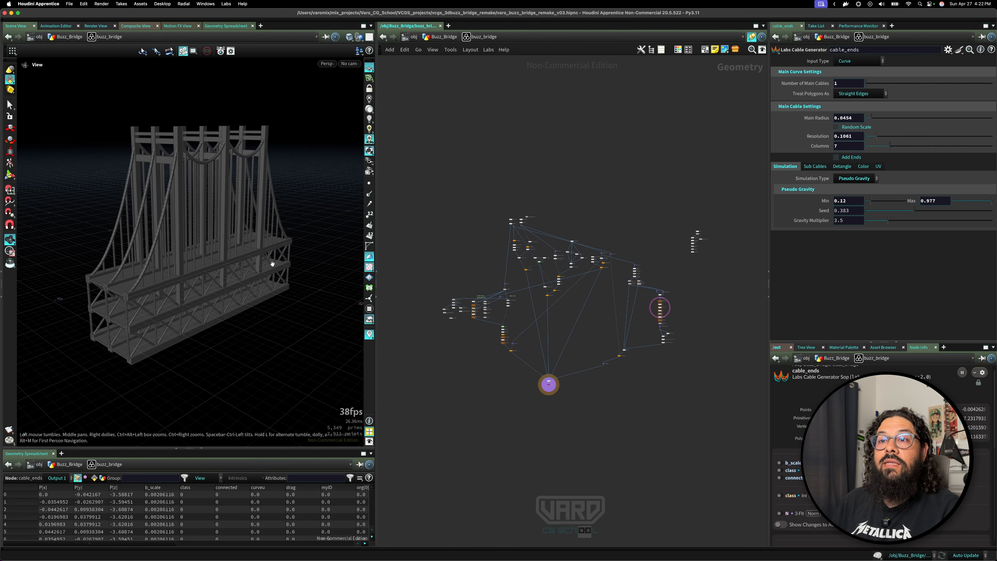
pyautogui.moveTo(212, 254); pyautogui.dragTo(272, 256)
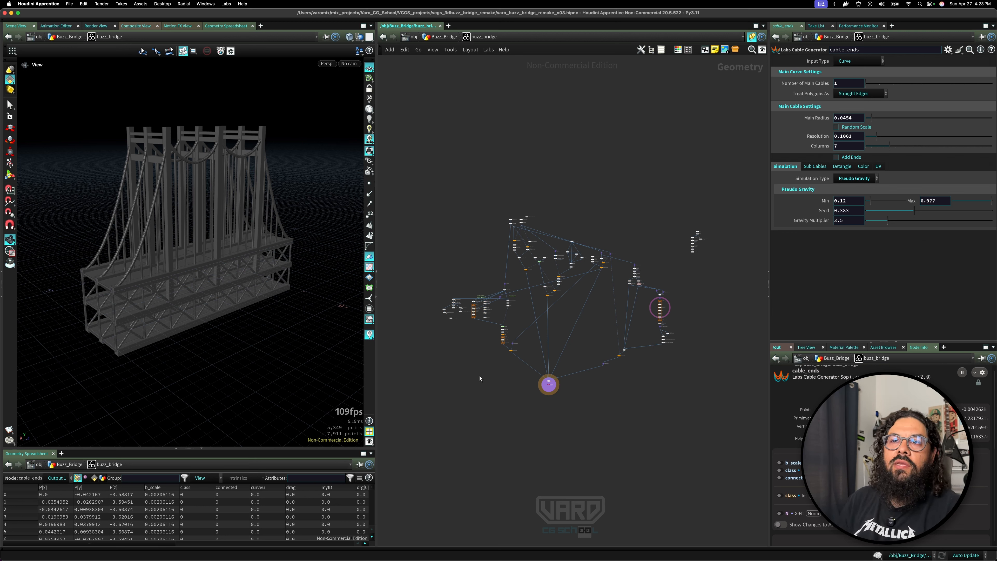
# Inspect the finished bridge's node network.
pyautogui.moveTo(423, 177); pyautogui.dragTo(671, 429)
pyautogui.scroll(10, 583, 305)
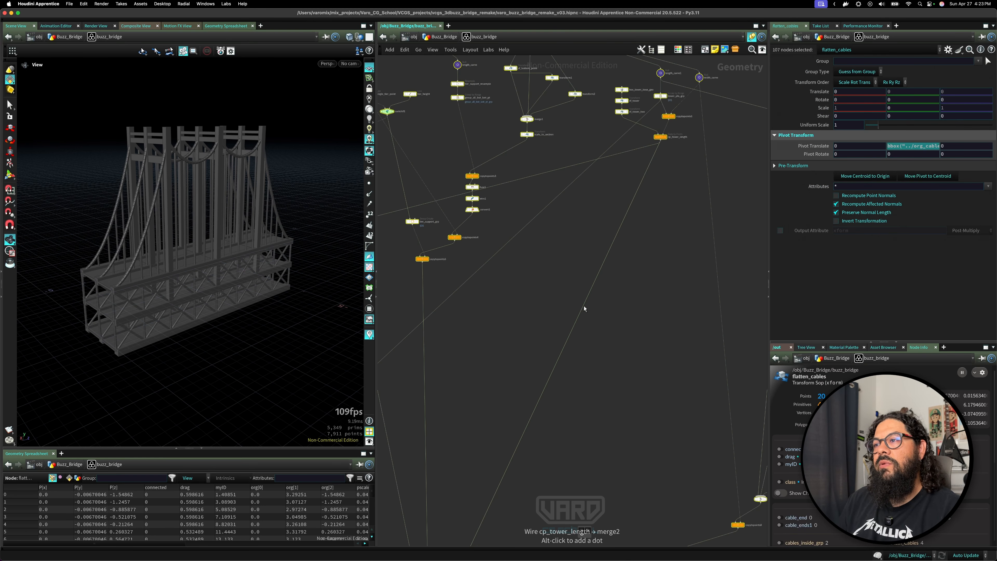
pyautogui.scroll(-6, 583, 305)
pyautogui.moveTo(554, 322); pyautogui.dragTo(622, 347, button='middle')
pyautogui.scroll(1, 622, 347)
pyautogui.click(462, 122)
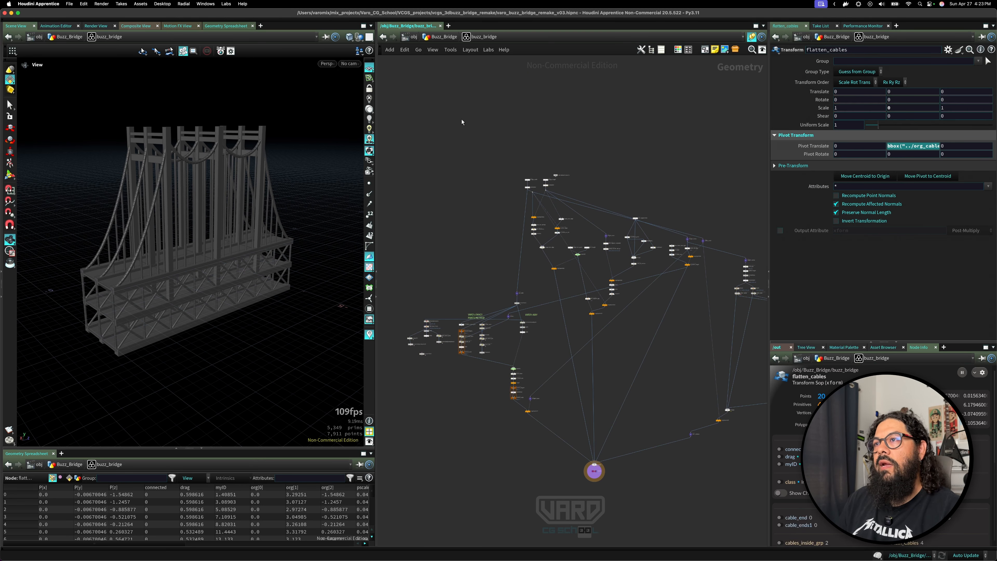
# Open the buzz_bridge node's parameters in a floating window, examine its Tier settings, and close it.
pyautogui.rightClick(476, 36)
pyautogui.moveTo(510, 110)
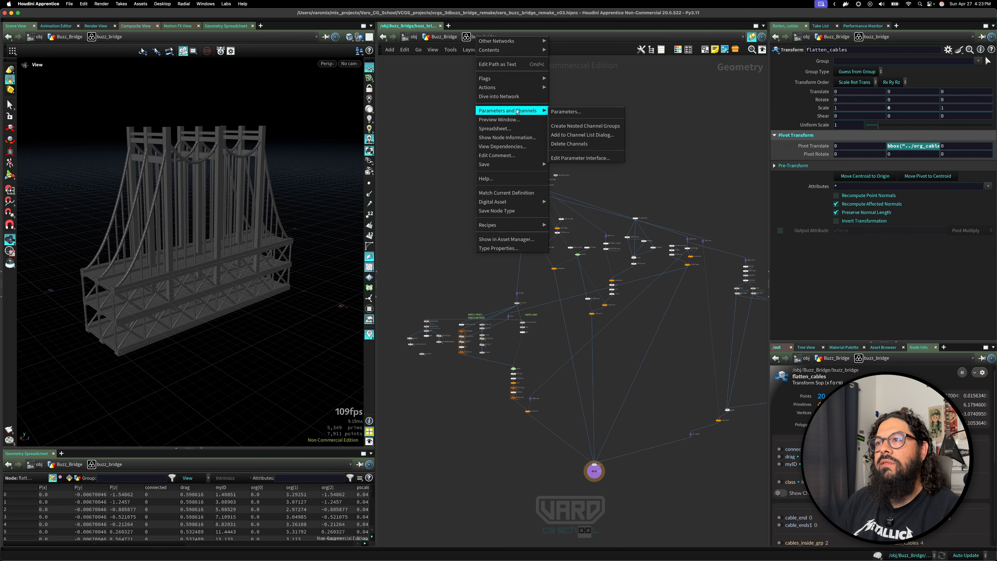
pyautogui.click(579, 112)
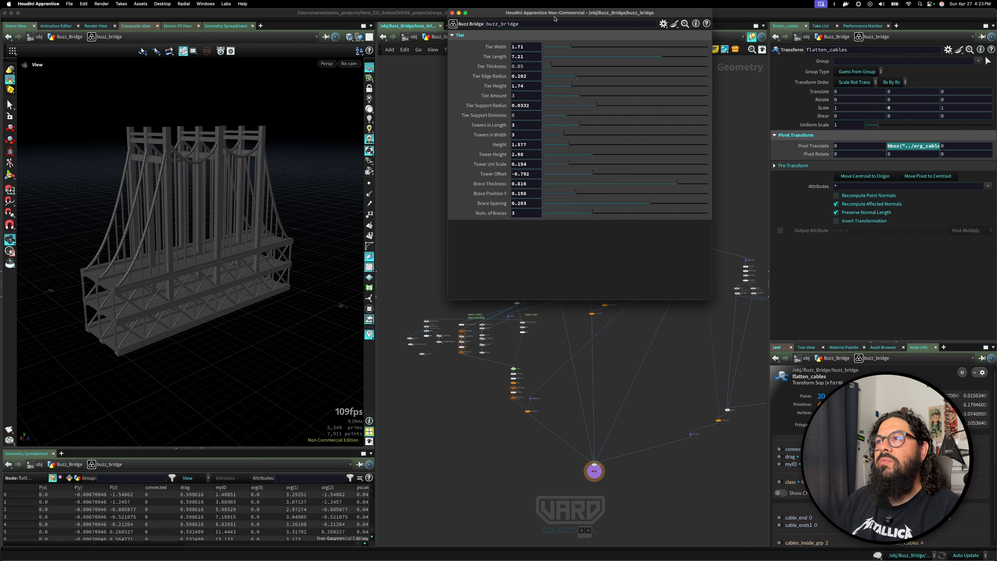
pyautogui.moveTo(553, 13); pyautogui.dragTo(522, 94)
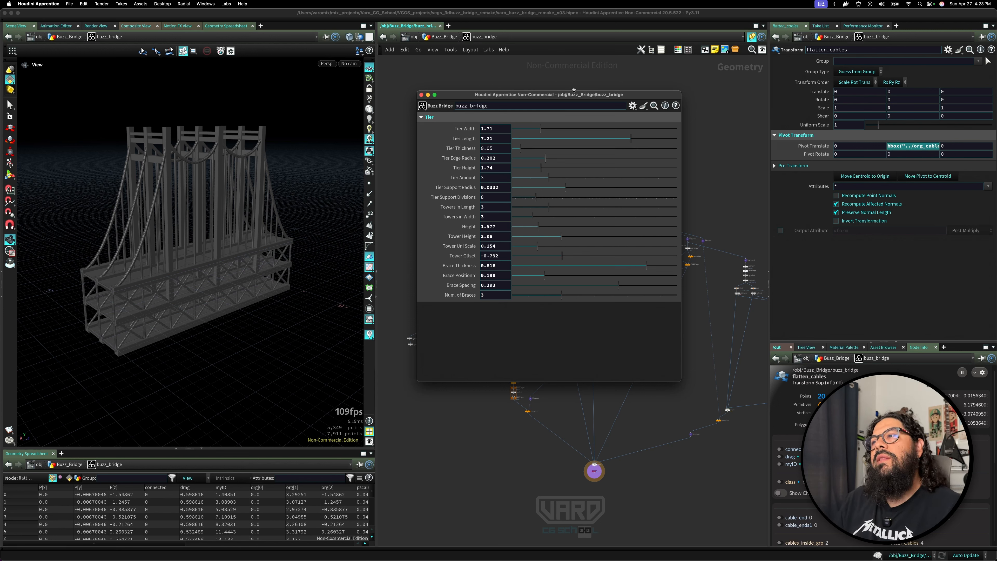
pyautogui.moveTo(576, 89); pyautogui.dragTo(595, 163)
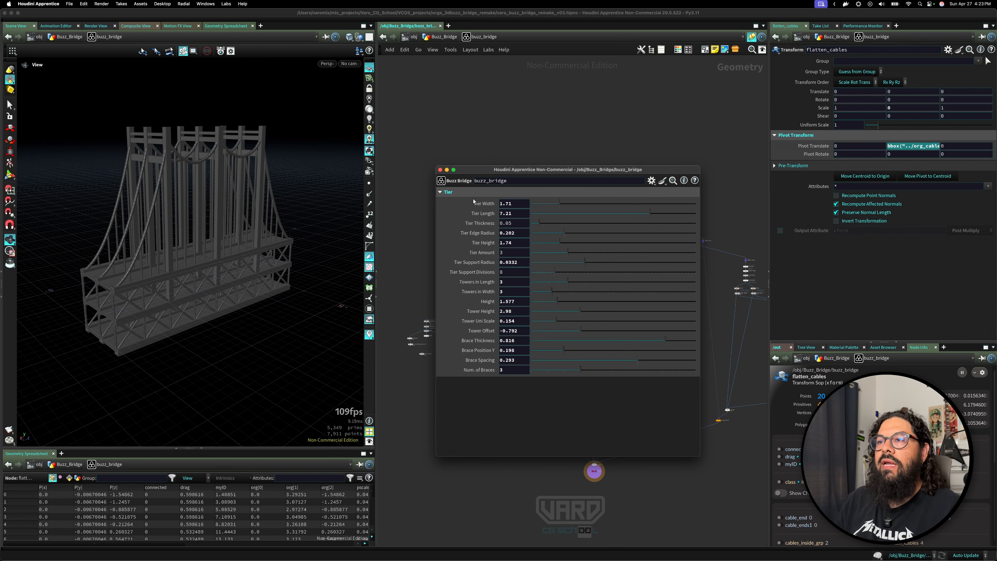
pyautogui.click(445, 192)
pyautogui.click(446, 192)
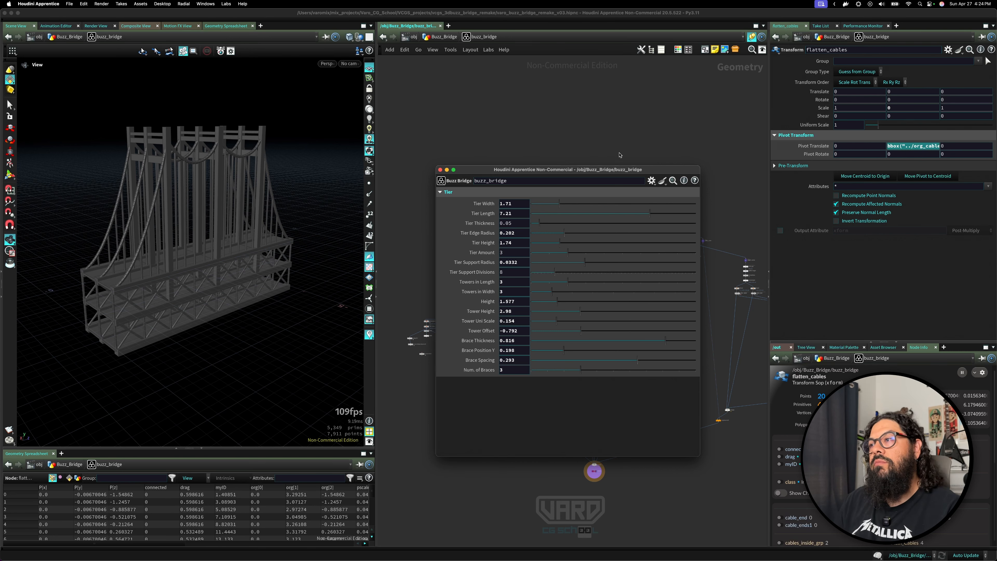
pyautogui.click(440, 170)
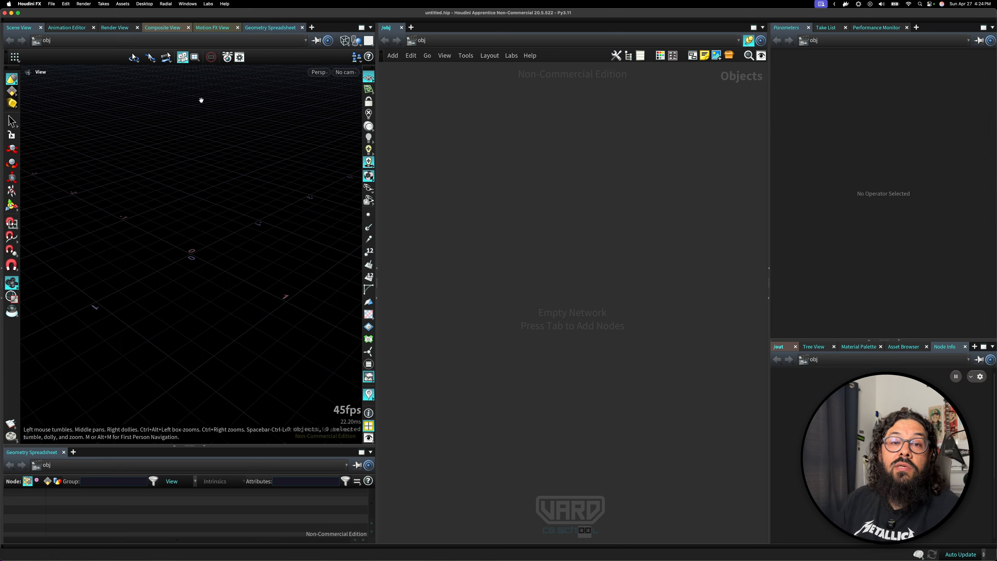
# Set the project to the VCGS_projects folder inside Varo_CG_School.
pyautogui.click(51, 4)
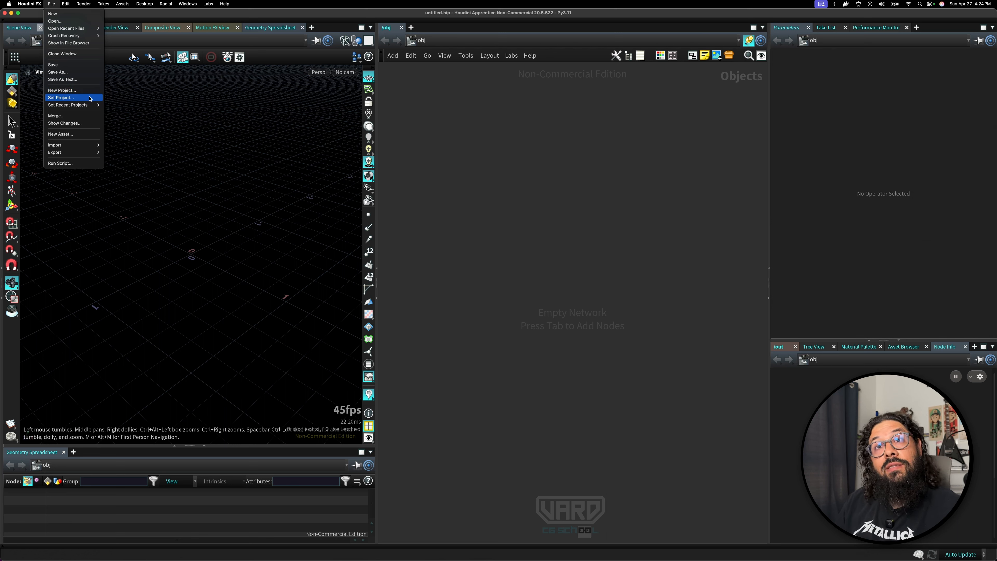
pyautogui.click(52, 4)
pyautogui.click(52, 4)
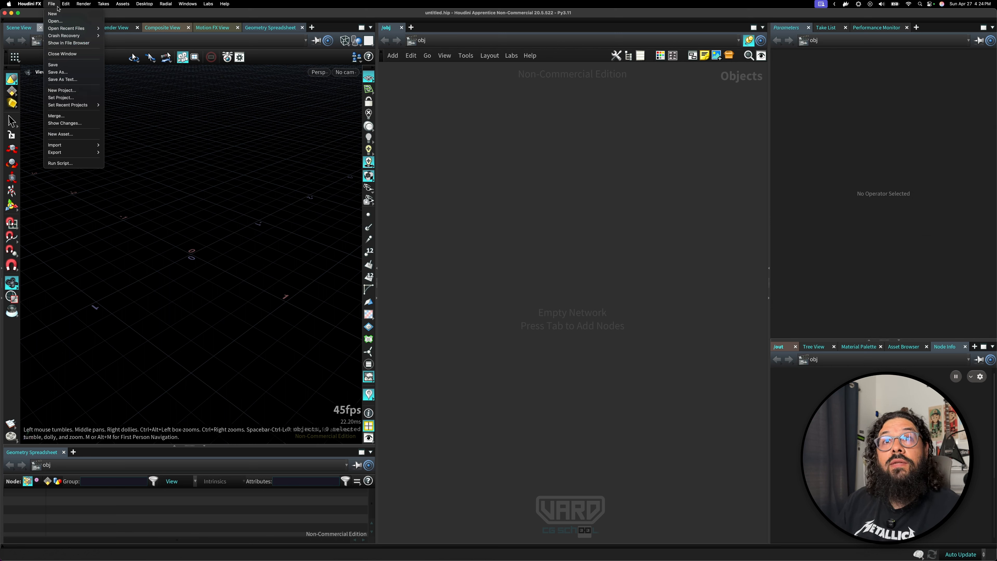
pyautogui.click(80, 101)
pyautogui.moveTo(211, 20); pyautogui.dragTo(333, 94)
pyautogui.click(200, 243)
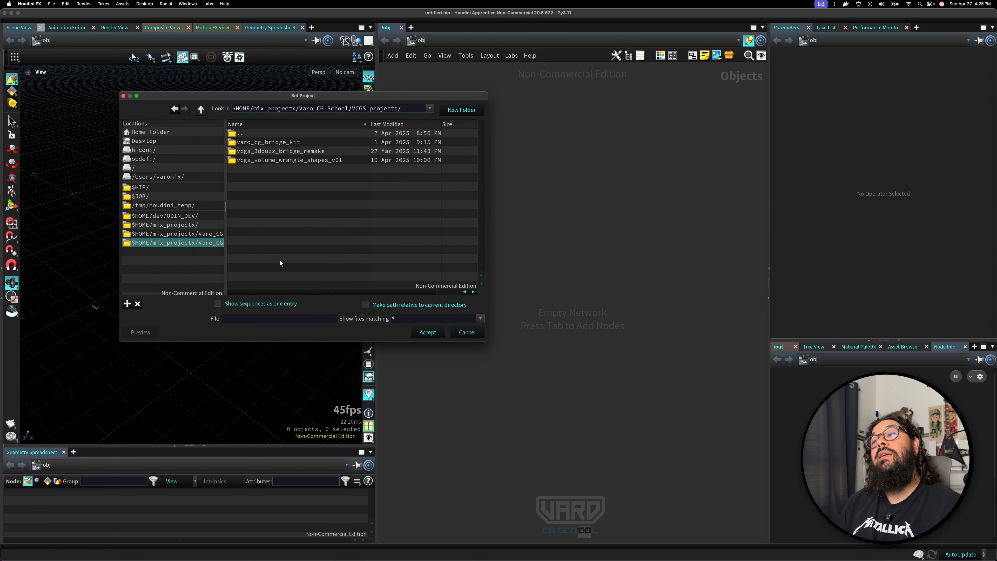
pyautogui.click(427, 332)
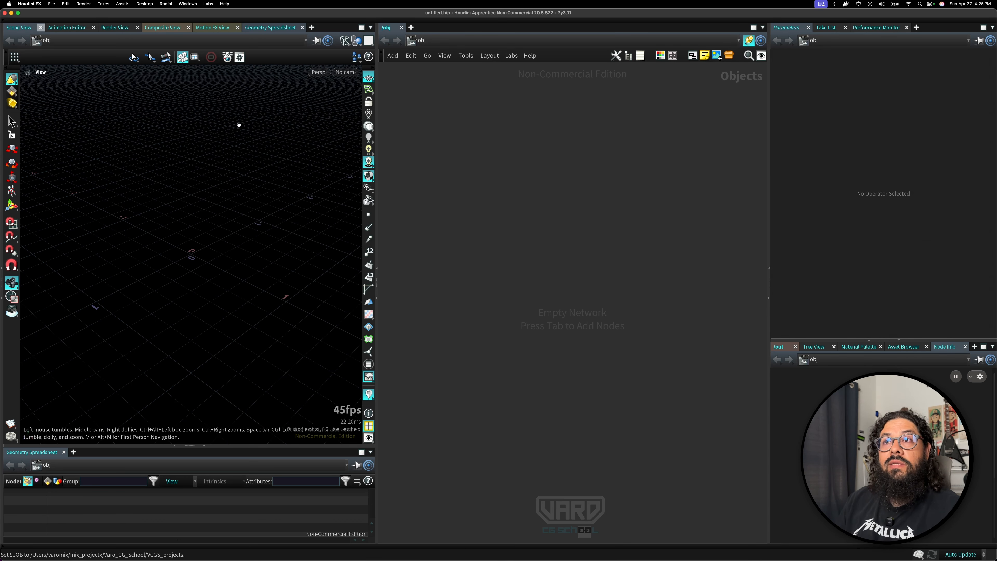
# Start a new project and browse its project path to the VCGS_projects folder.
pyautogui.click(51, 4)
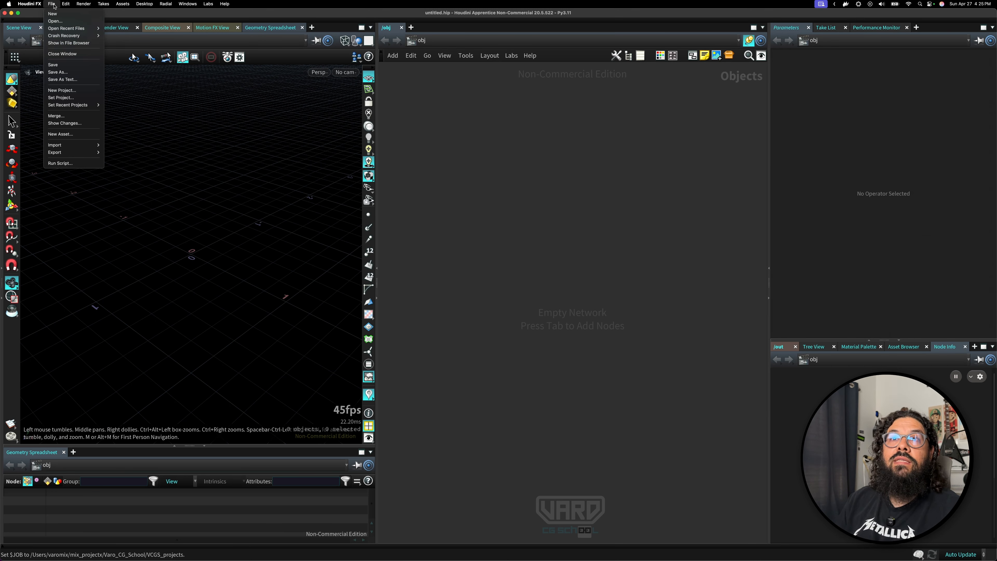
pyautogui.click(71, 91)
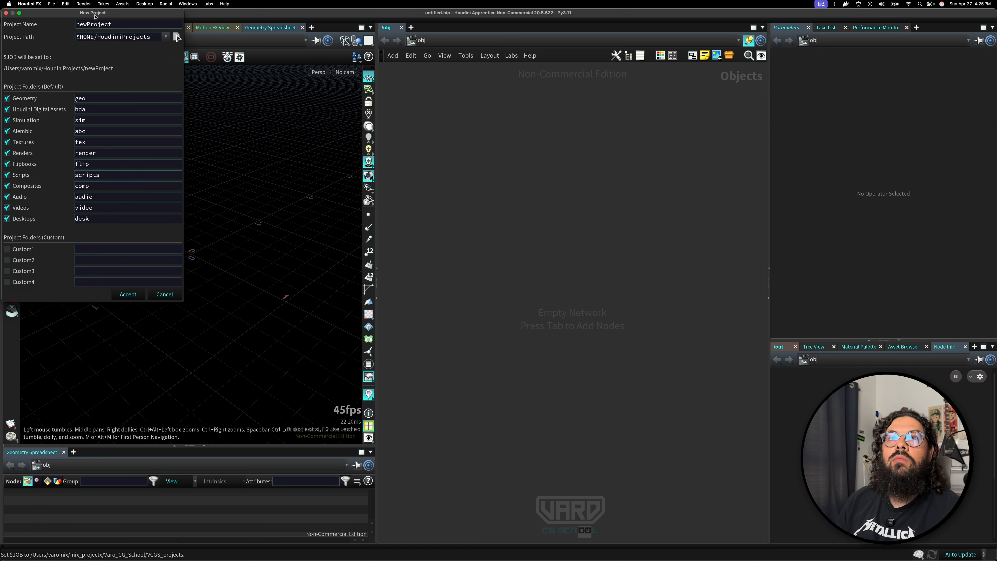
pyautogui.moveTo(97, 15); pyautogui.dragTo(412, 103)
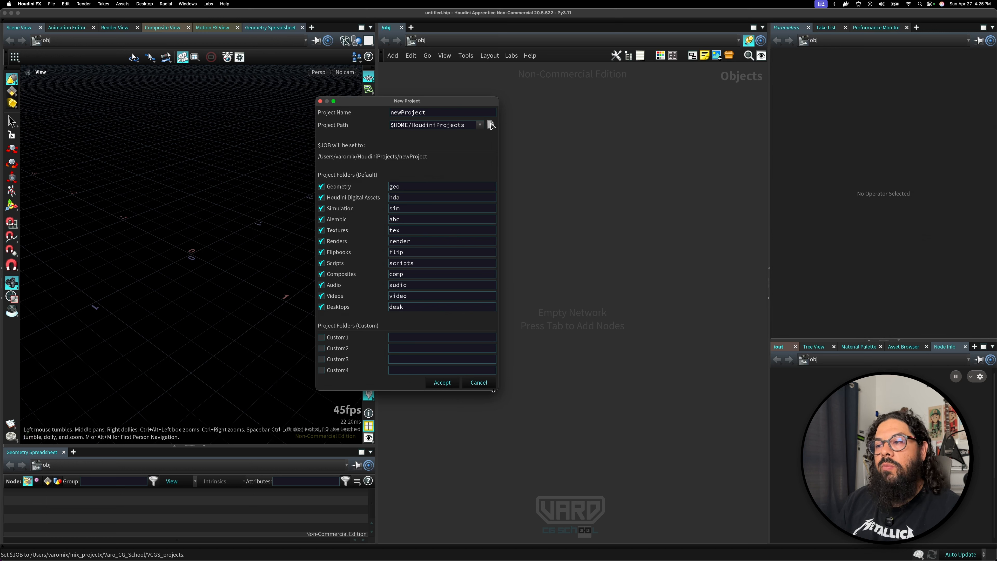
pyautogui.moveTo(493, 390); pyautogui.dragTo(570, 418)
pyautogui.click(563, 138)
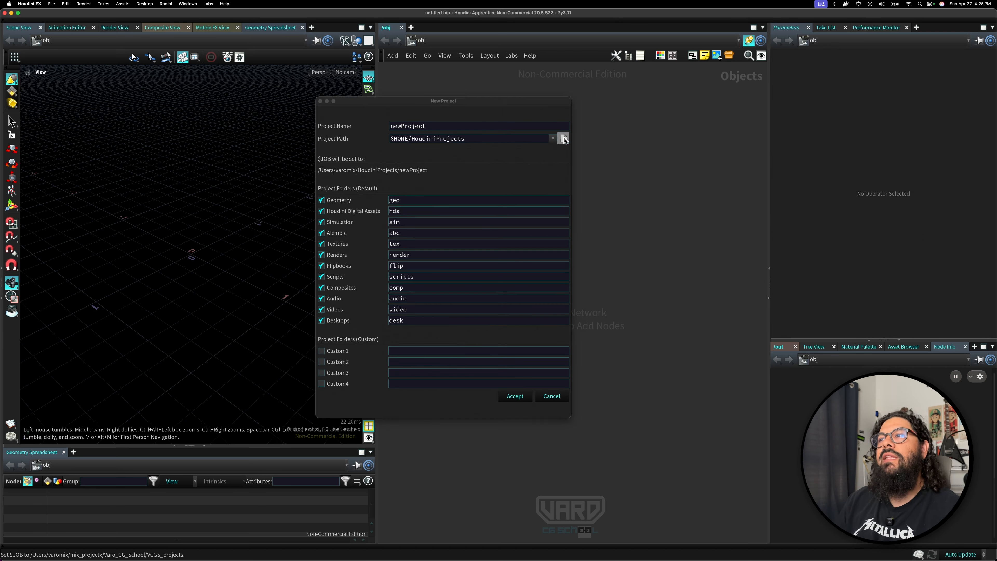
pyautogui.click(195, 243)
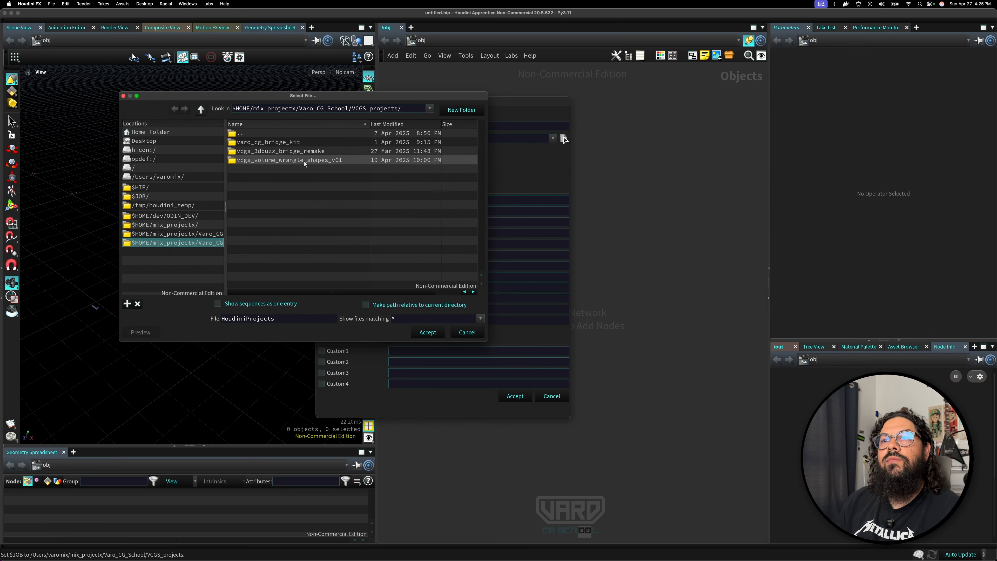
pyautogui.click(428, 332)
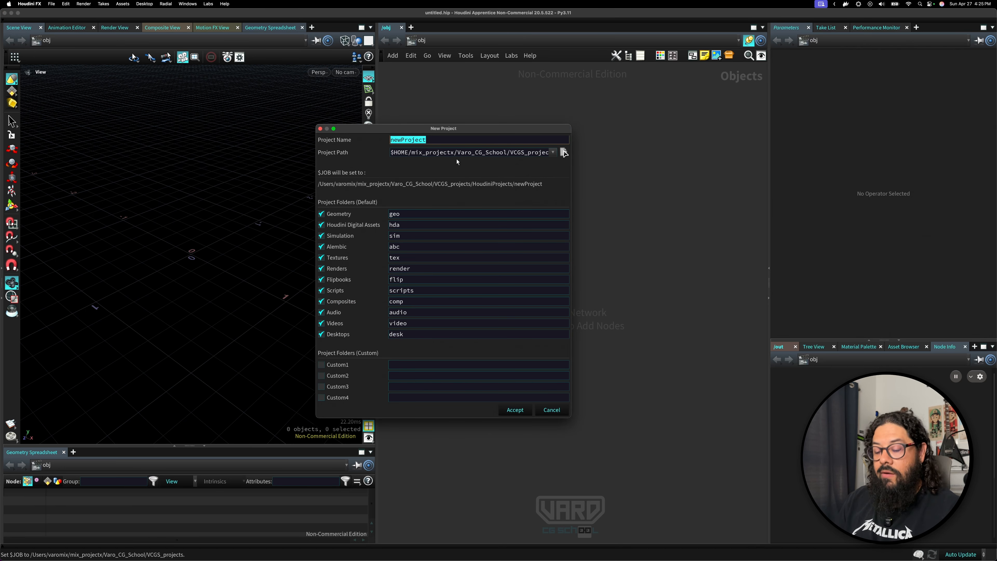
# Name the project varo_bridge_tutorial and trim the project path to end at VCGS_projects/.
pyautogui.write('varo_')
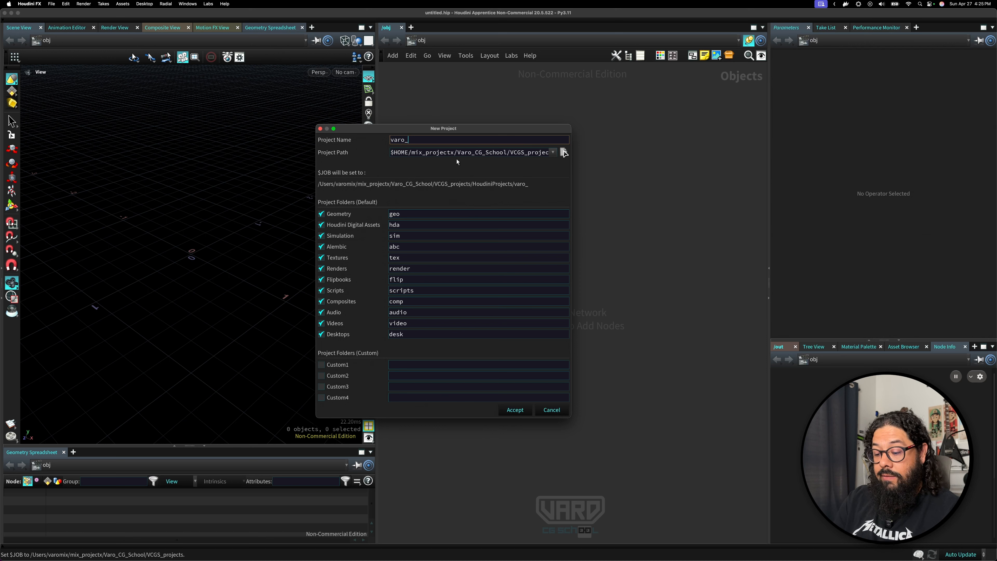
pyautogui.write('bridge_tutorial')
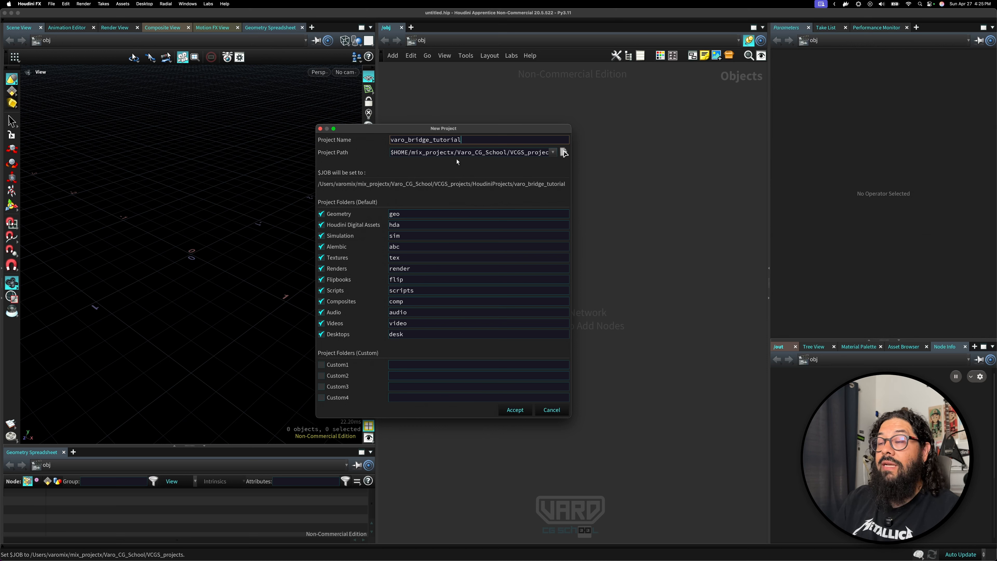
pyautogui.moveTo(315, 172); pyautogui.dragTo(220, 174)
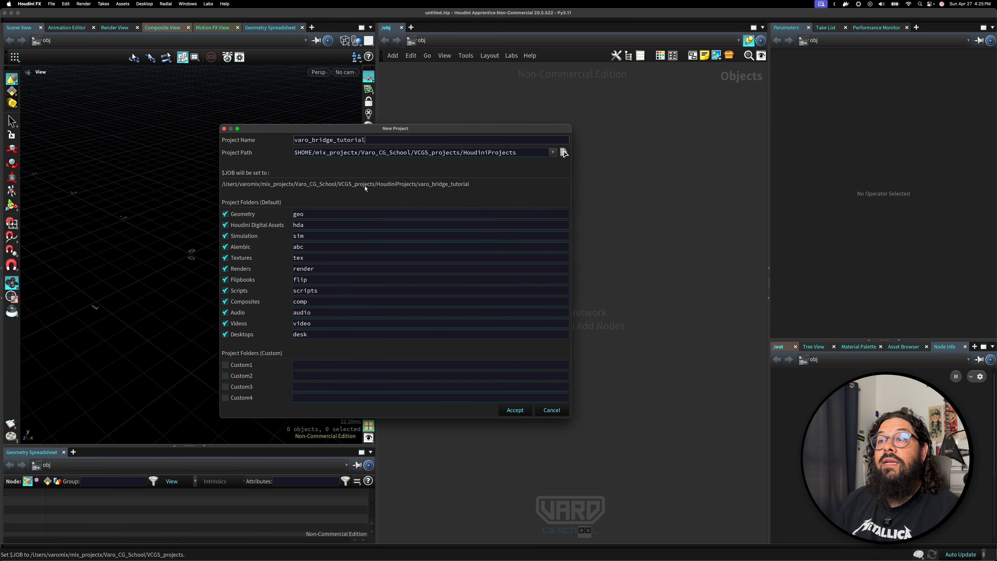
pyautogui.moveTo(460, 153)
pyautogui.mouseDown()
pyautogui.moveTo(530, 157)
pyautogui.moveTo(467, 156)
pyautogui.mouseUp()
pyautogui.press('BackSpace')
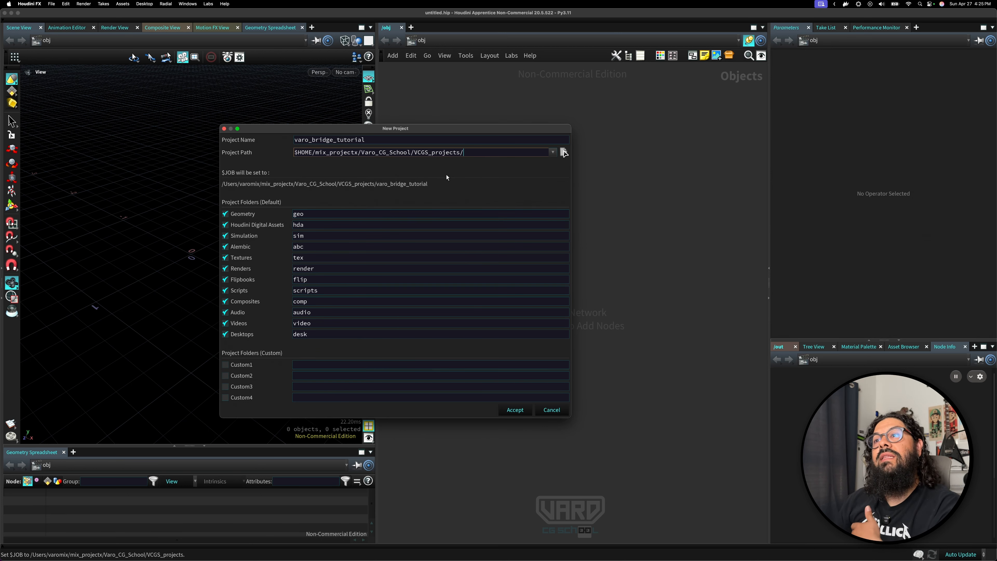
pyautogui.moveTo(412, 155); pyautogui.dragTo(461, 157)
# Enable the Custom1 project folder, name it varo, and accept the new project.
pyautogui.click(378, 186)
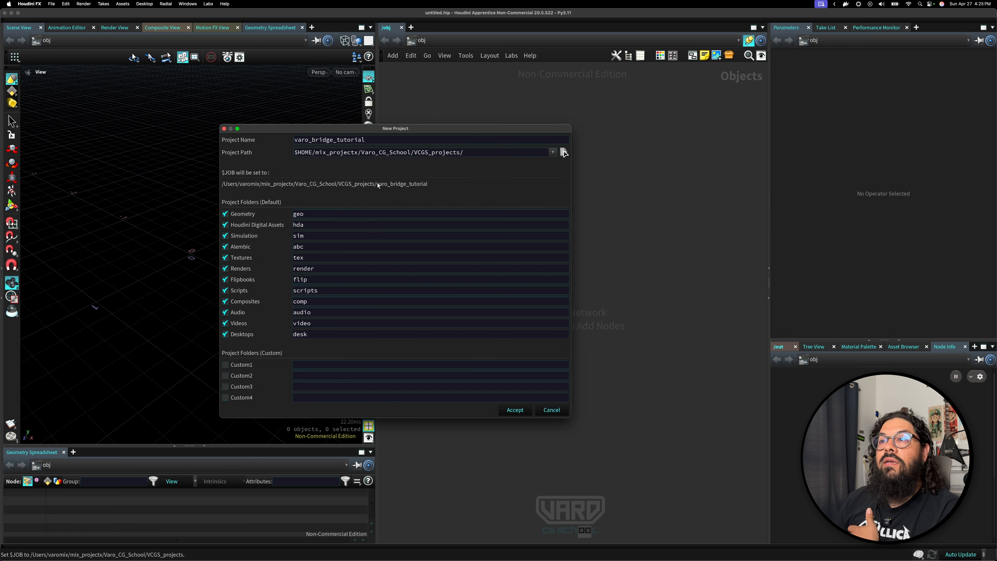
pyautogui.click(225, 365)
pyautogui.click(303, 366)
pyautogui.write('varomi')
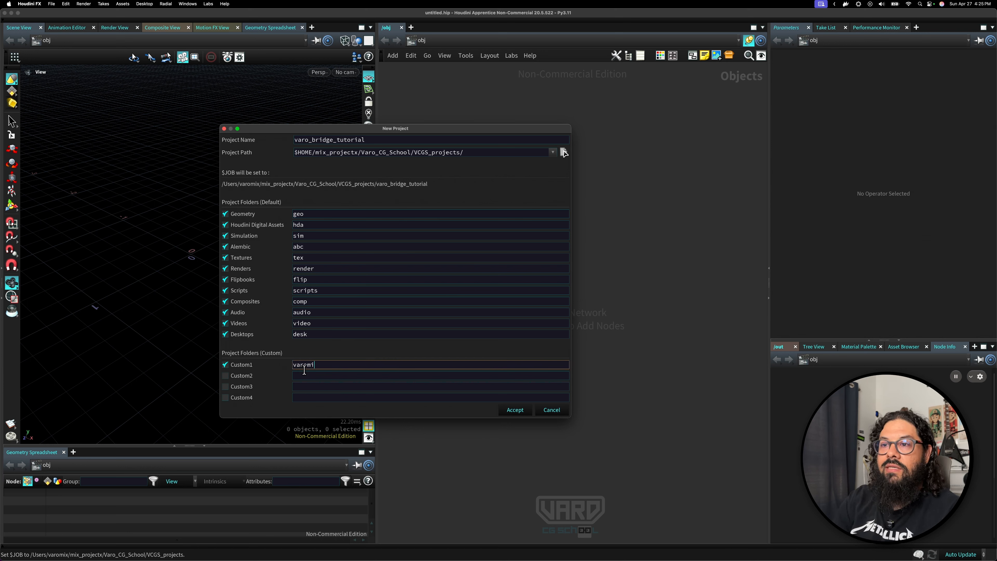
pyautogui.press('BackSpace')
pyautogui.press('BackSpace')
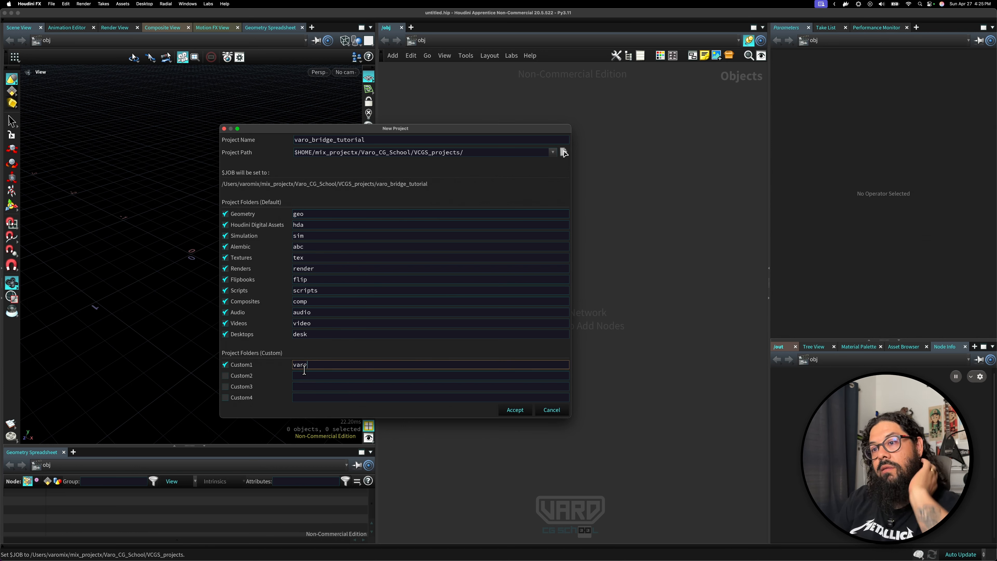
pyautogui.click(473, 410)
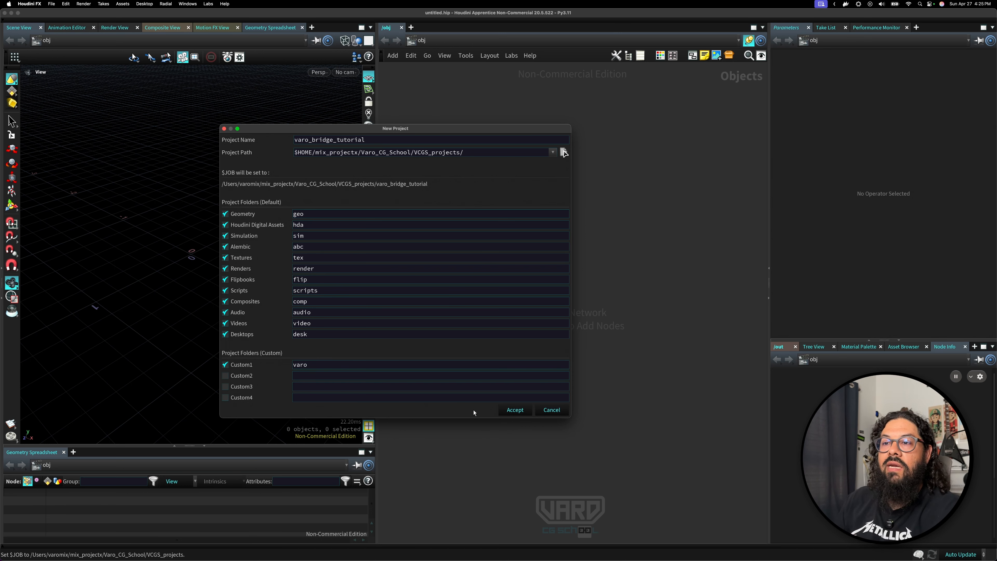
pyautogui.click(515, 409)
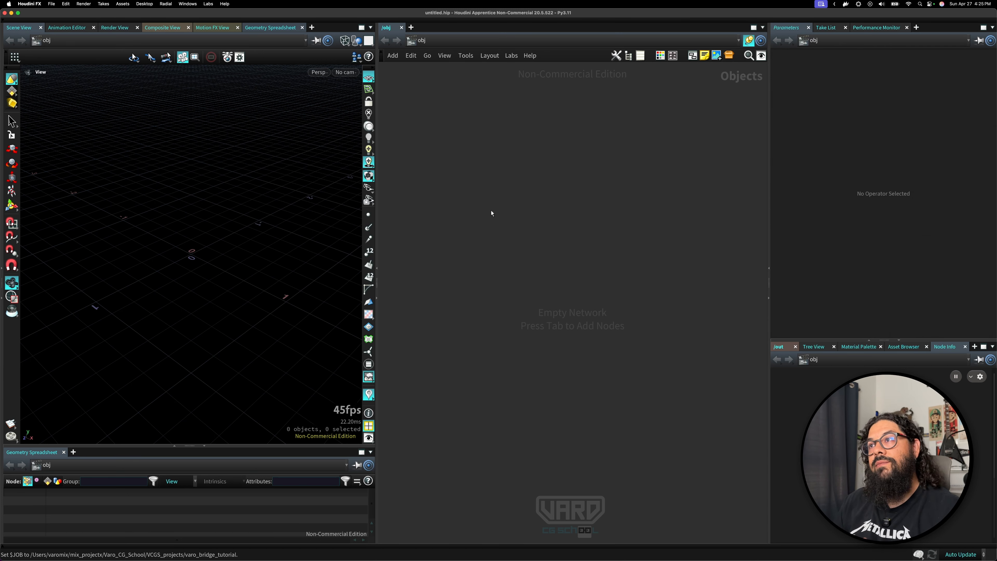
# Add a Geometry object to the network and rename it bridge.
pyautogui.press('Tab')
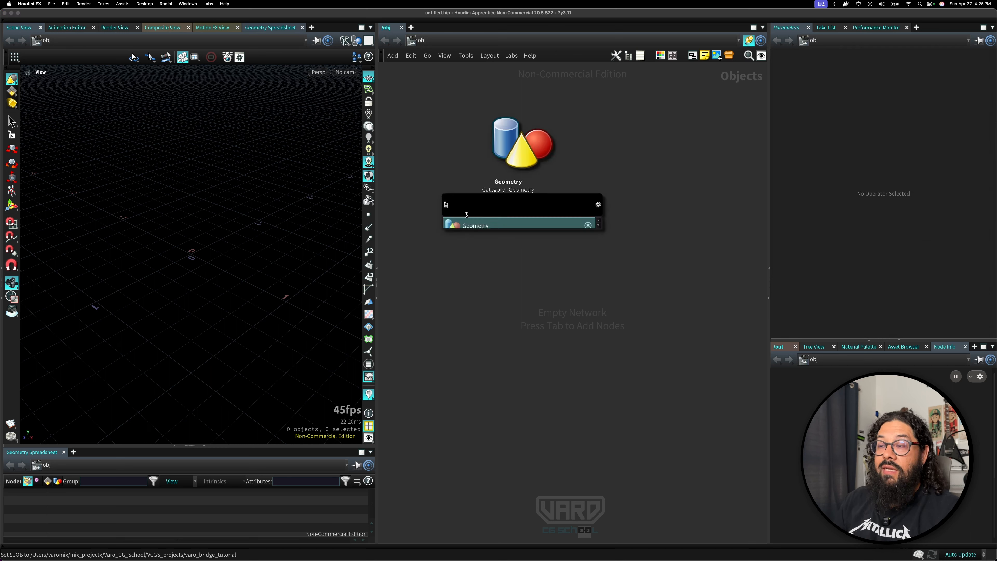
pyautogui.write('geo')
pyautogui.press('Return')
pyautogui.click(467, 215)
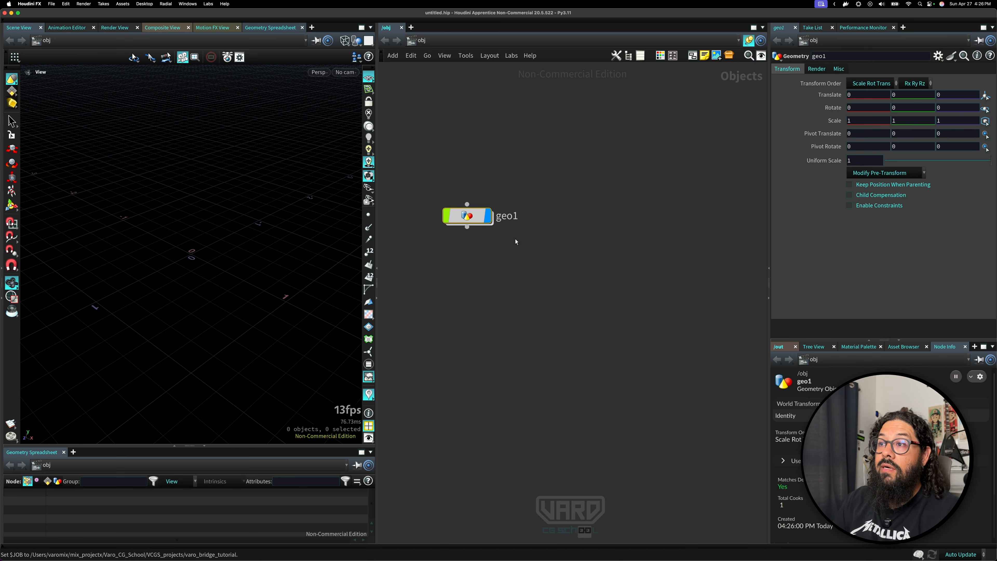
pyautogui.doubleClick(510, 218)
pyautogui.write('bridge')
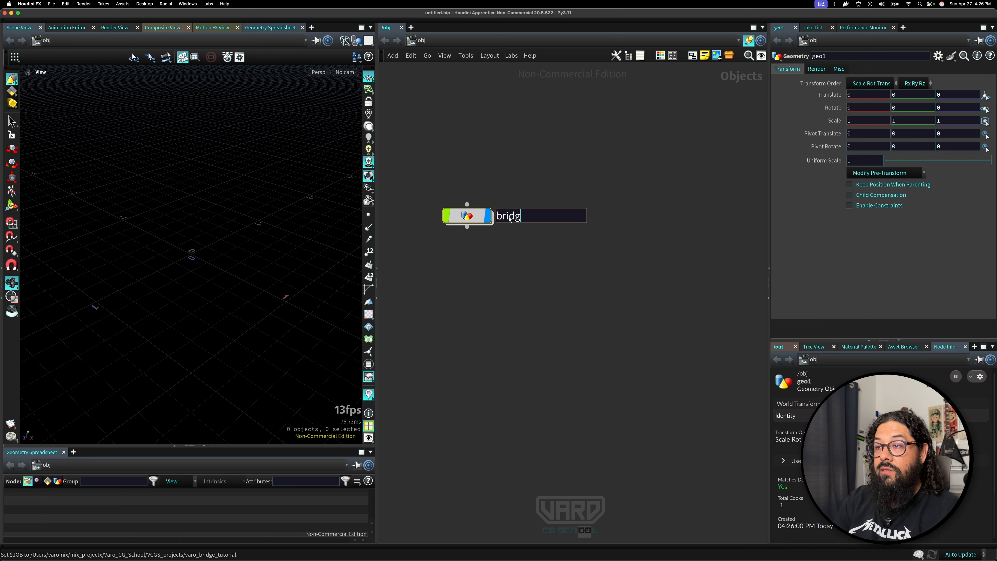
# Save the scene in the project as varo_bridge_v01.
pyautogui.press('Return')
pyautogui.click(51, 4)
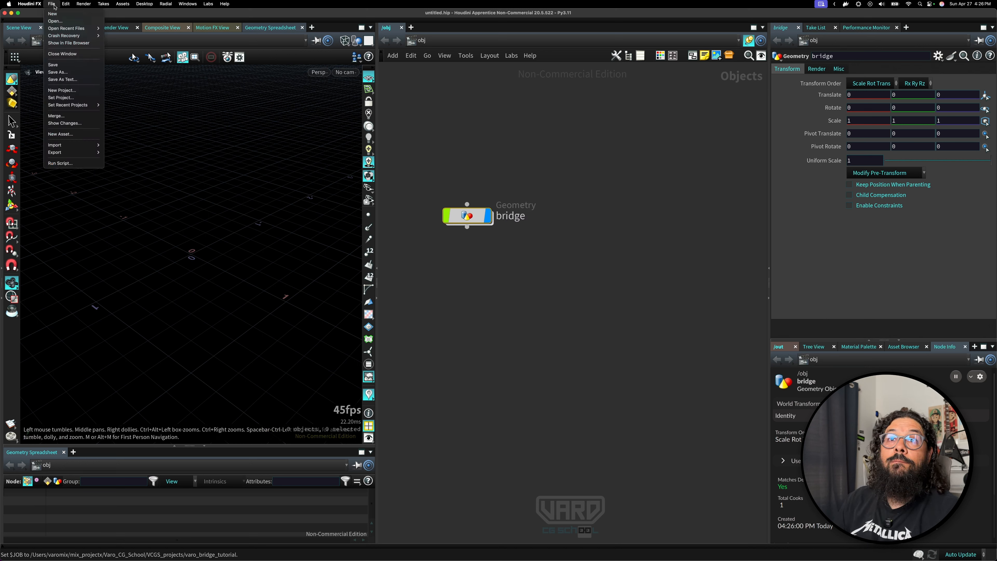
pyautogui.click(67, 72)
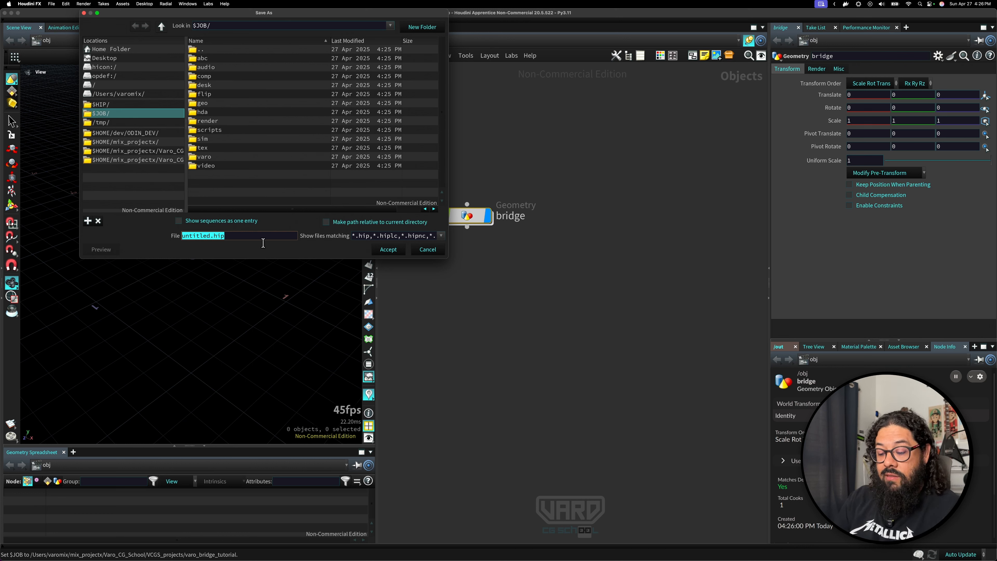
pyautogui.write('varo_bridge_v01')
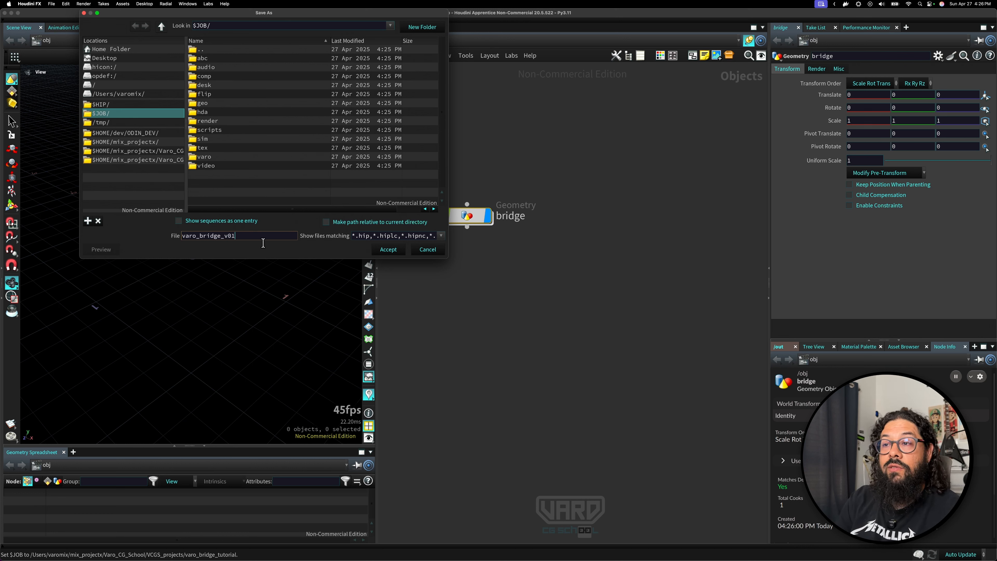
pyautogui.press('Return')
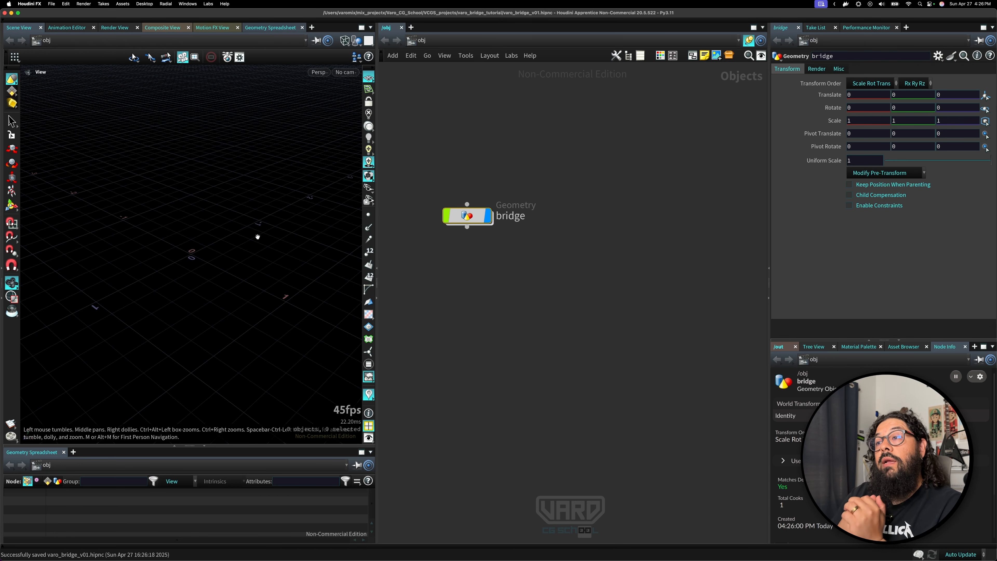
# Go inside the bridge object and add a Line node to its network.
pyautogui.moveTo(463, 212); pyautogui.dragTo(523, 219)
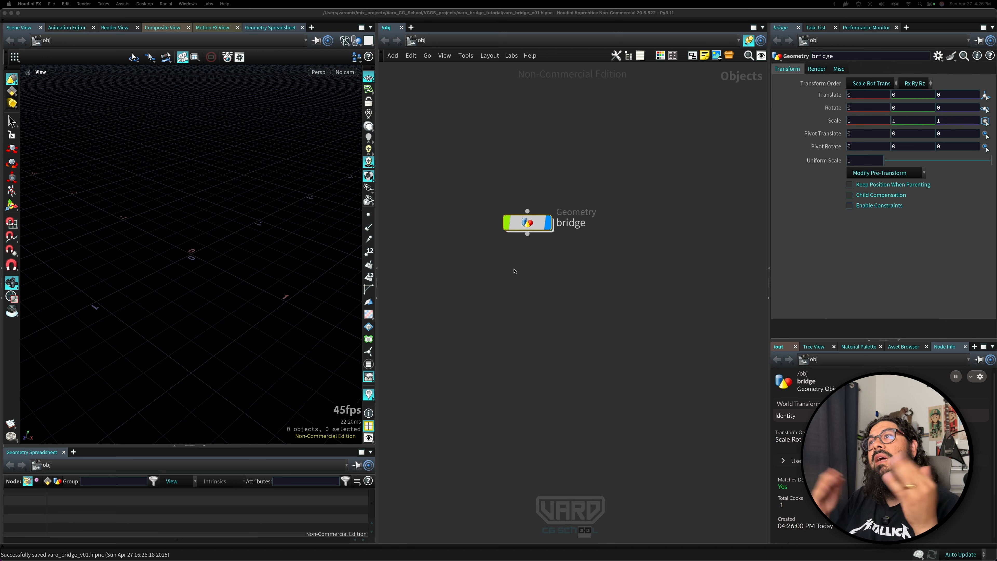
pyautogui.doubleClick(533, 223)
pyautogui.press('Tab')
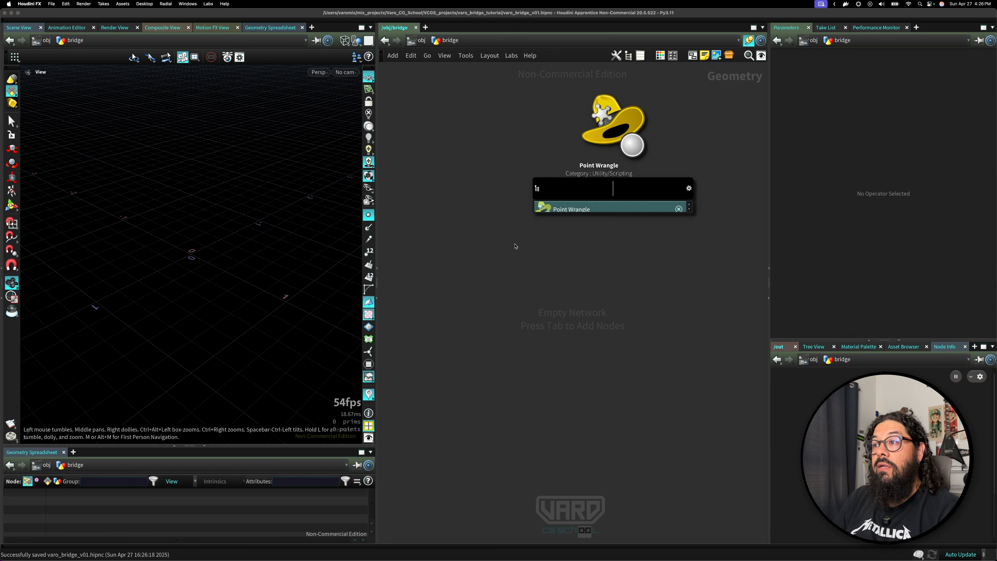
pyautogui.press('Escape')
pyautogui.press('Tab')
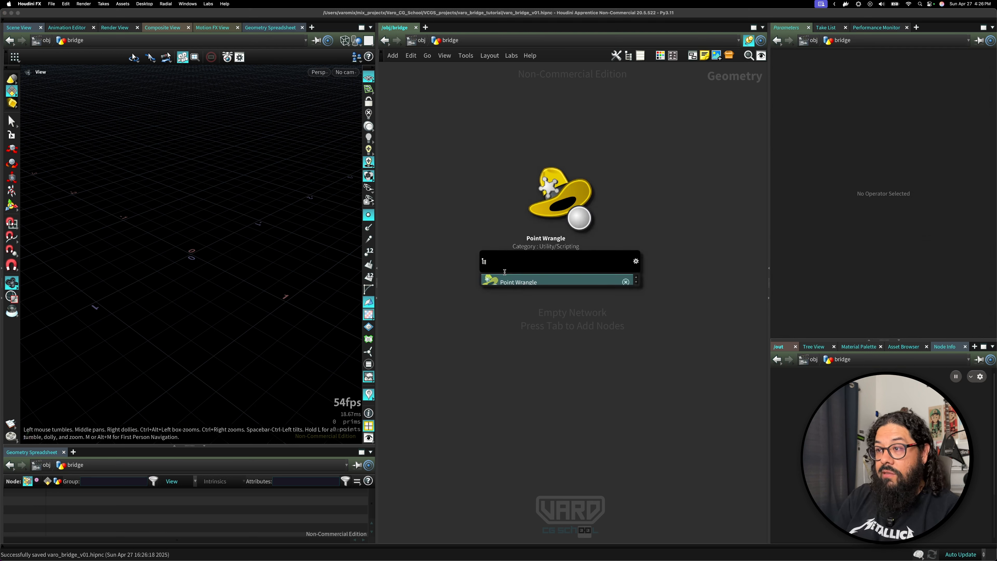
pyautogui.write('line')
pyautogui.press('Return')
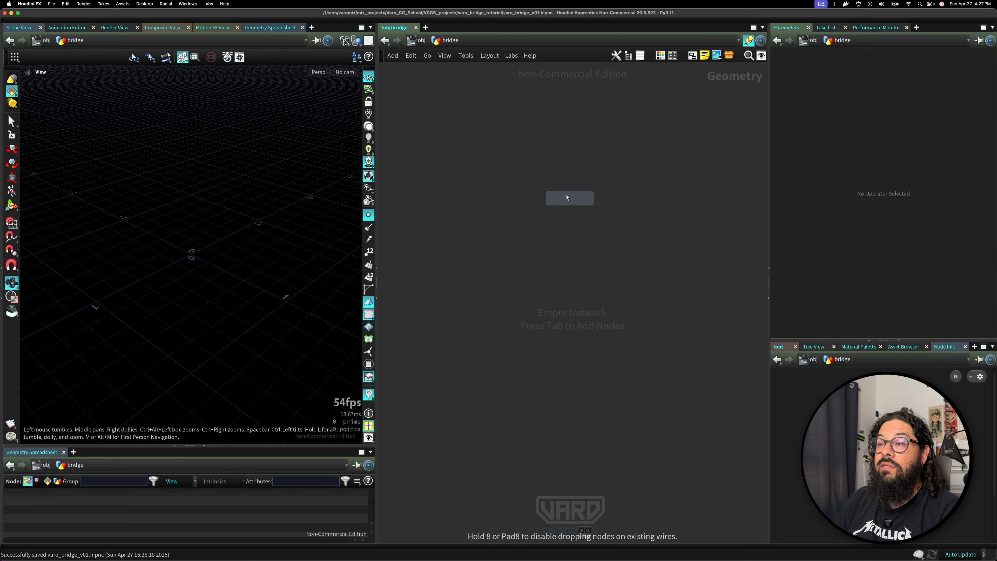
pyautogui.click(560, 190)
# Rename the Line node to bridge_length.
pyautogui.doubleClick(591, 190)
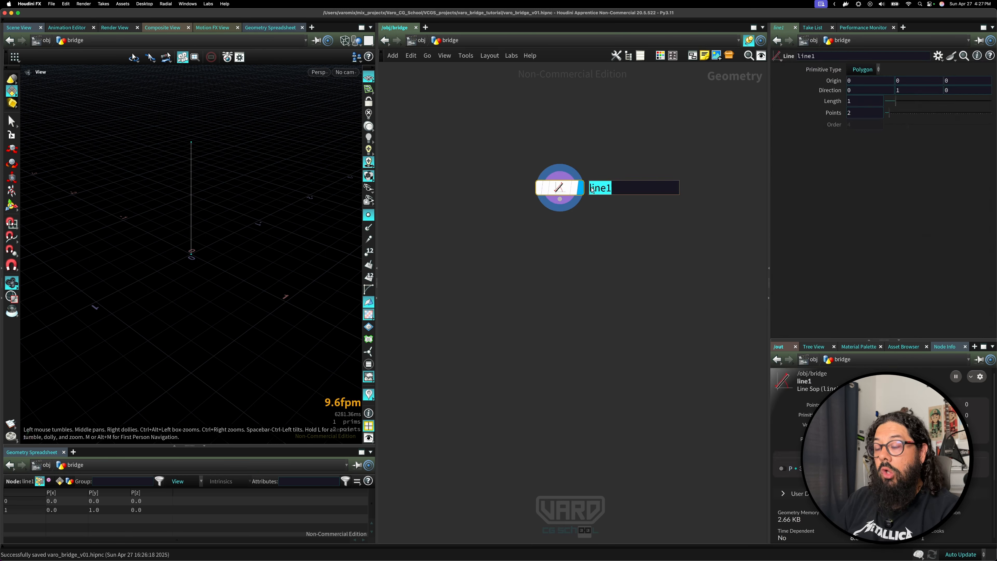
pyautogui.write('bridge_len')
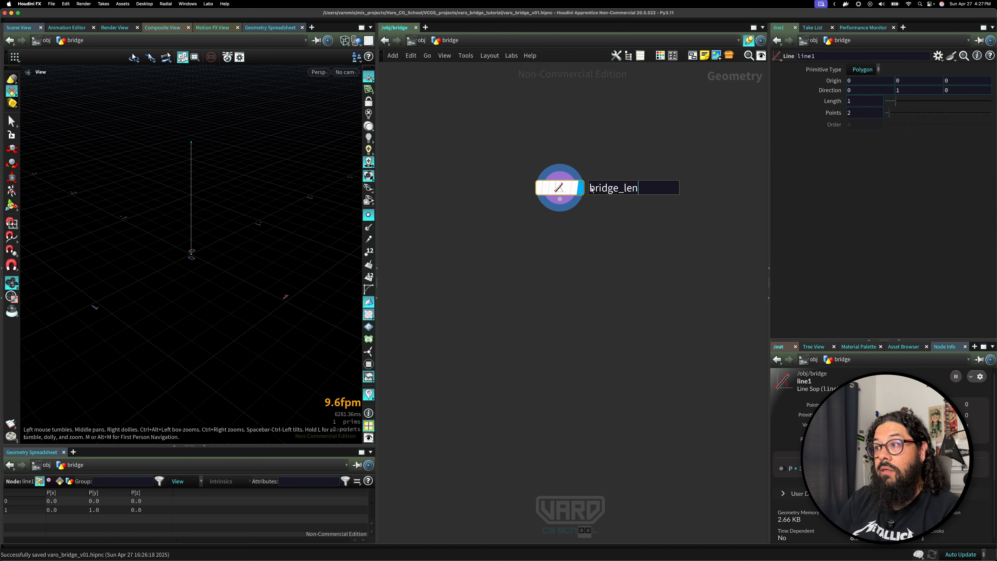
pyautogui.write('ght')
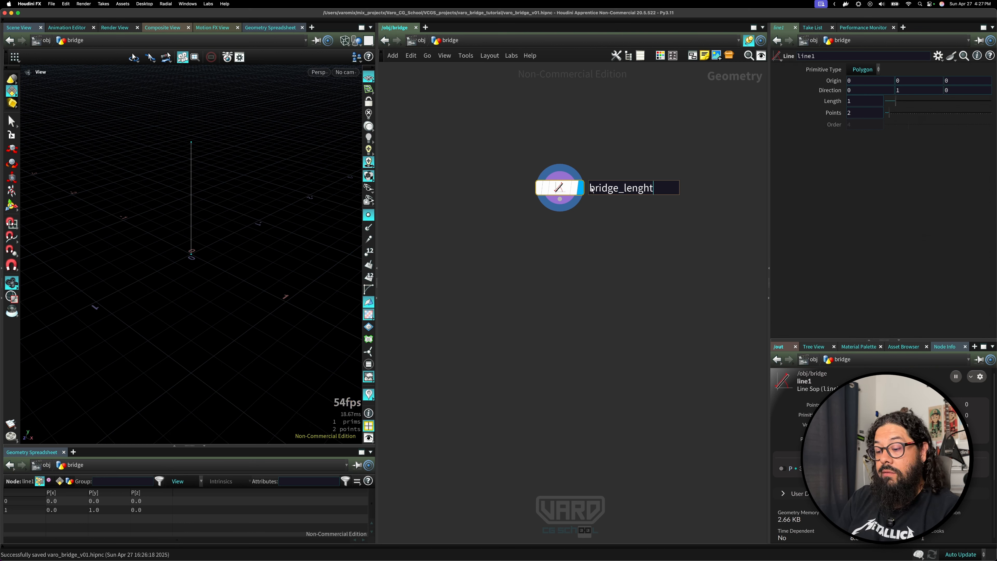
pyautogui.press('BackSpace')
pyautogui.press('BackSpace')
pyautogui.write('th')
pyautogui.press('Return')
pyautogui.moveTo(541, 193)
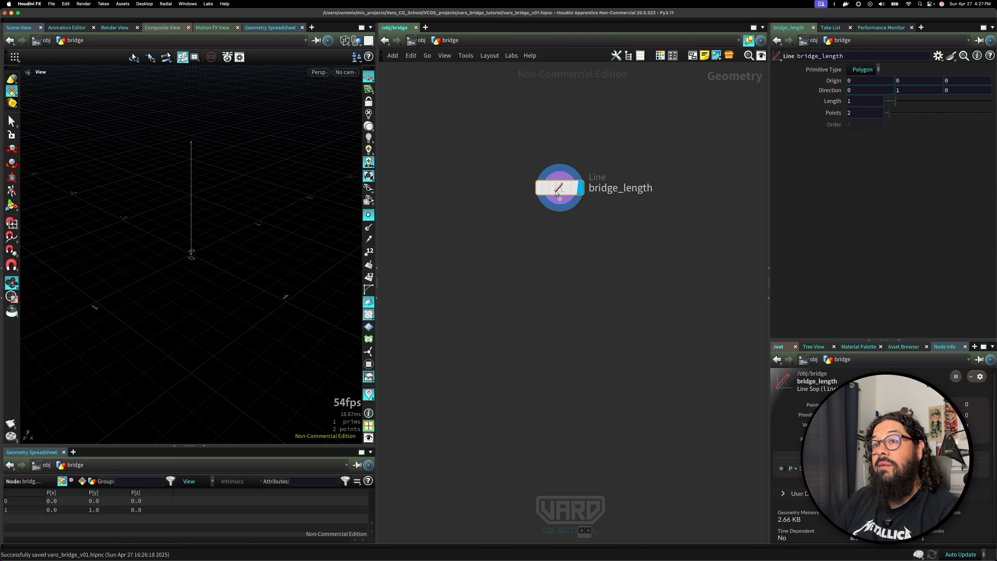
pyautogui.moveTo(559, 189); pyautogui.dragTo(529, 204)
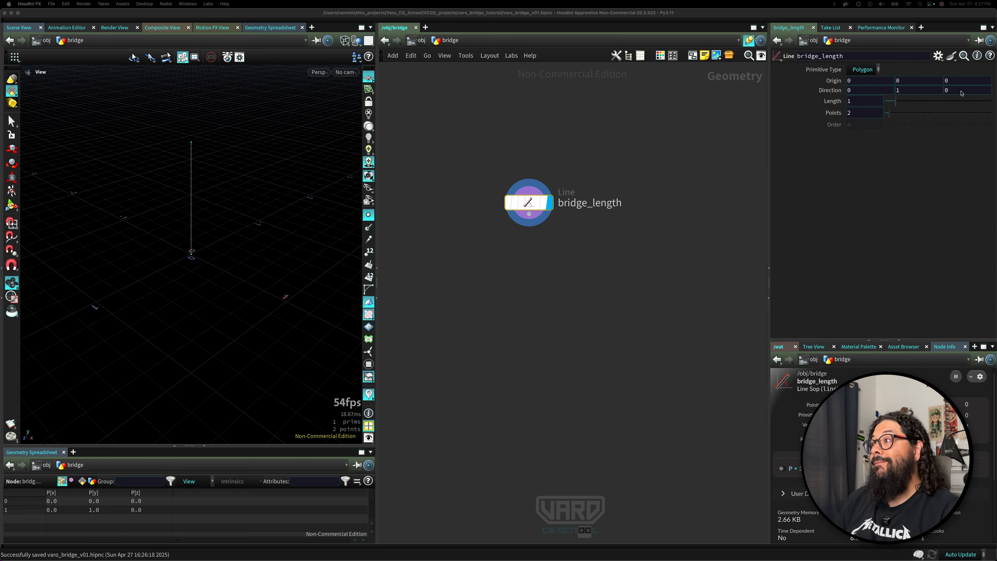
# Set the line's direction to 0, 0, 1 so it runs along Z.
pyautogui.click(921, 93)
pyautogui.write('0')
pyautogui.press('Tab')
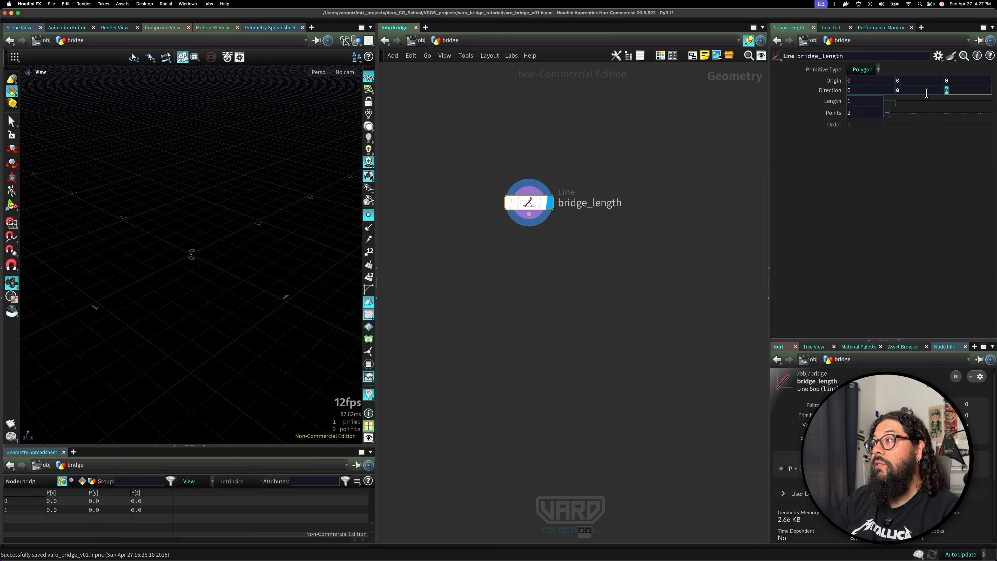
pyautogui.write('1')
pyautogui.press('Return')
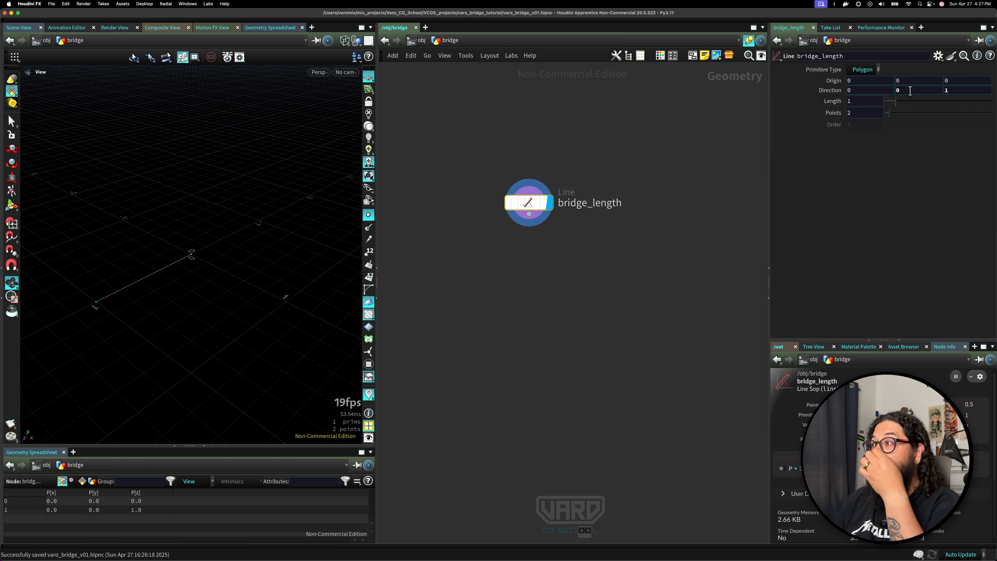
# Set origin Z to a relative channel reference of direction Z divided by 2: ch("dirz")/2.
pyautogui.moveTo(906, 84); pyautogui.dragTo(885, 97)
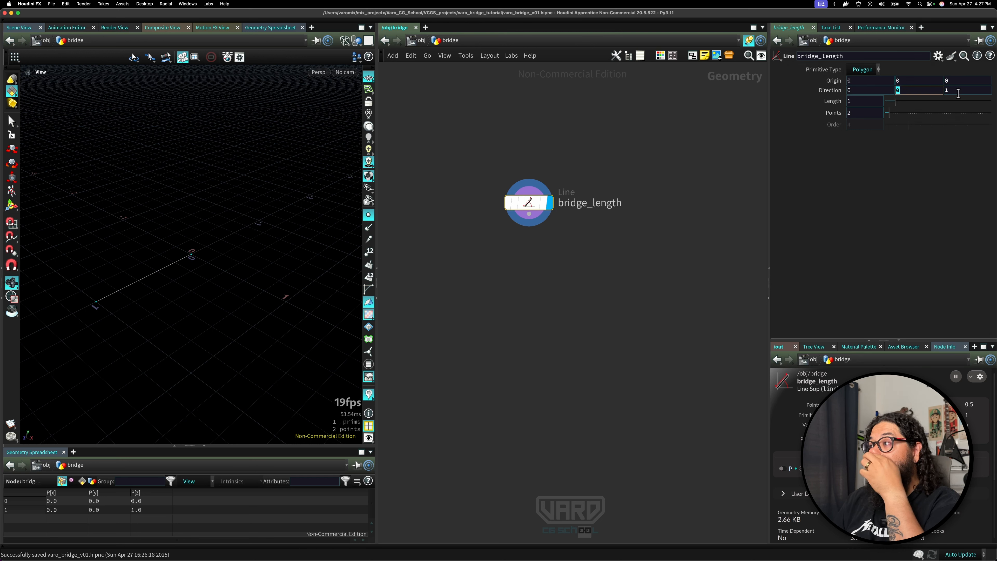
pyautogui.press('Tab')
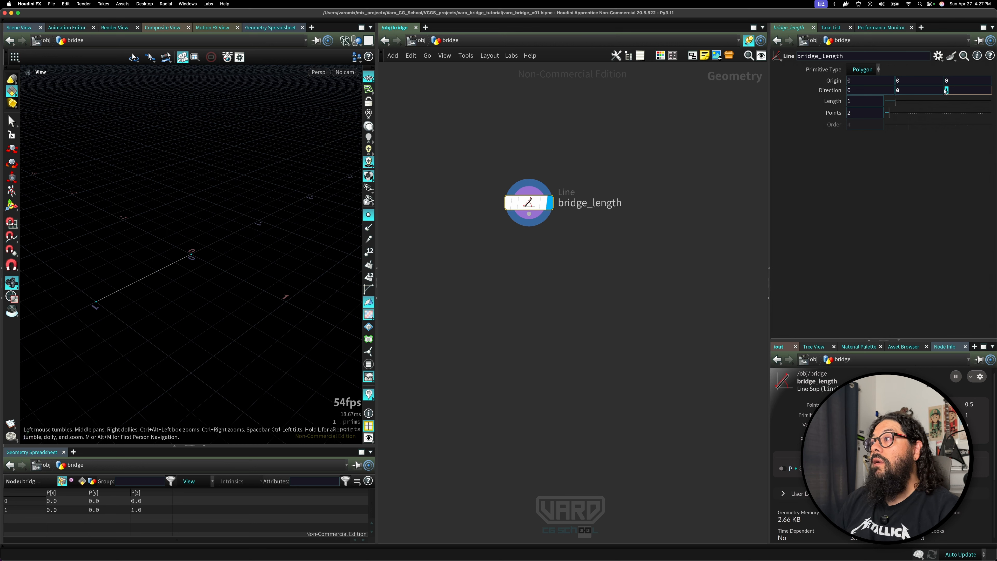
pyautogui.moveTo(948, 91)
pyautogui.mouseDown()
pyautogui.moveTo(943, 84)
pyautogui.moveTo(952, 85)
pyautogui.mouseUp()
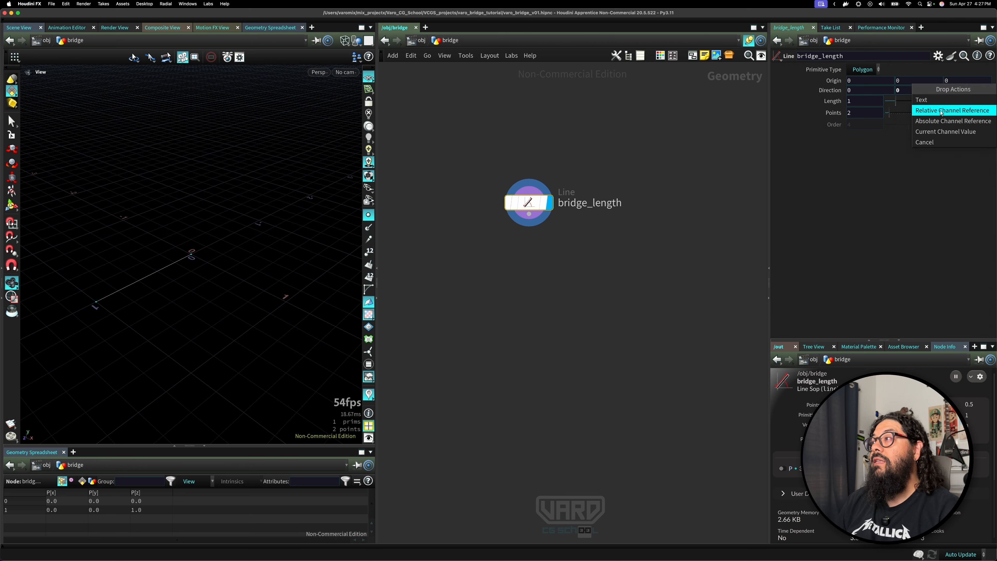
pyautogui.click(950, 111)
pyautogui.click(978, 81)
pyautogui.write('/2')
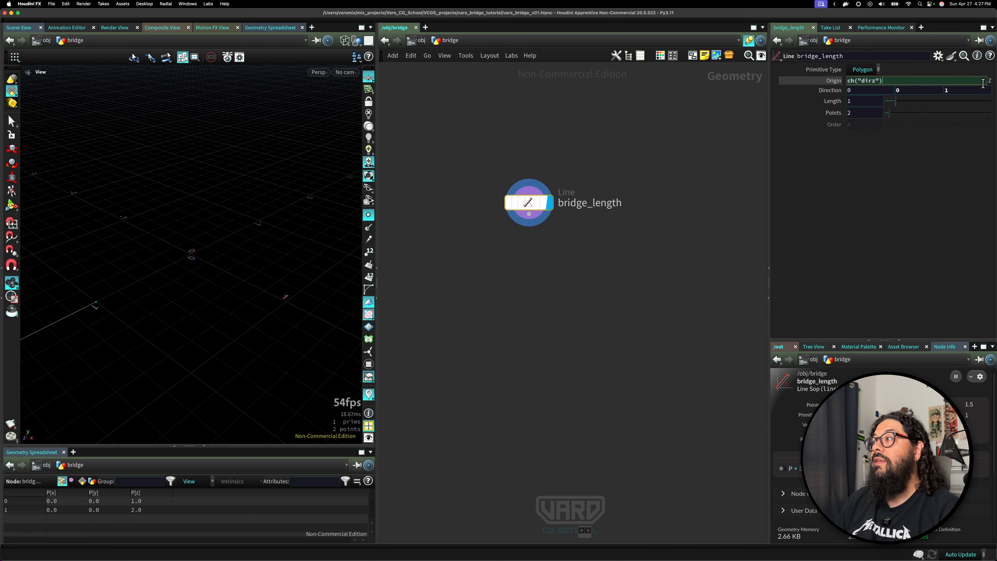
pyautogui.press('Return')
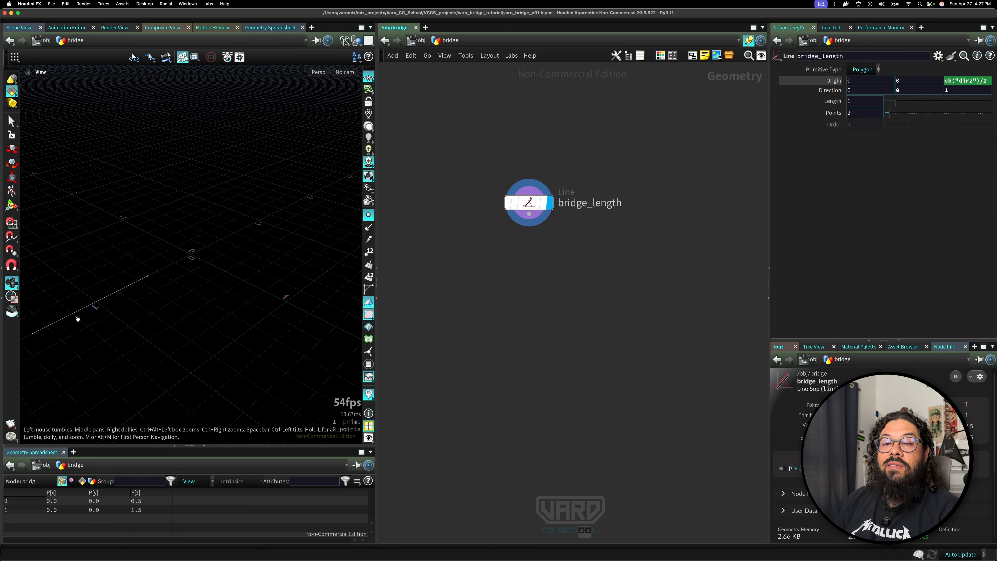
# Negate the origin Z expression to -ch("dirz")/2.
pyautogui.moveTo(87, 314); pyautogui.dragTo(139, 314, button='middle')
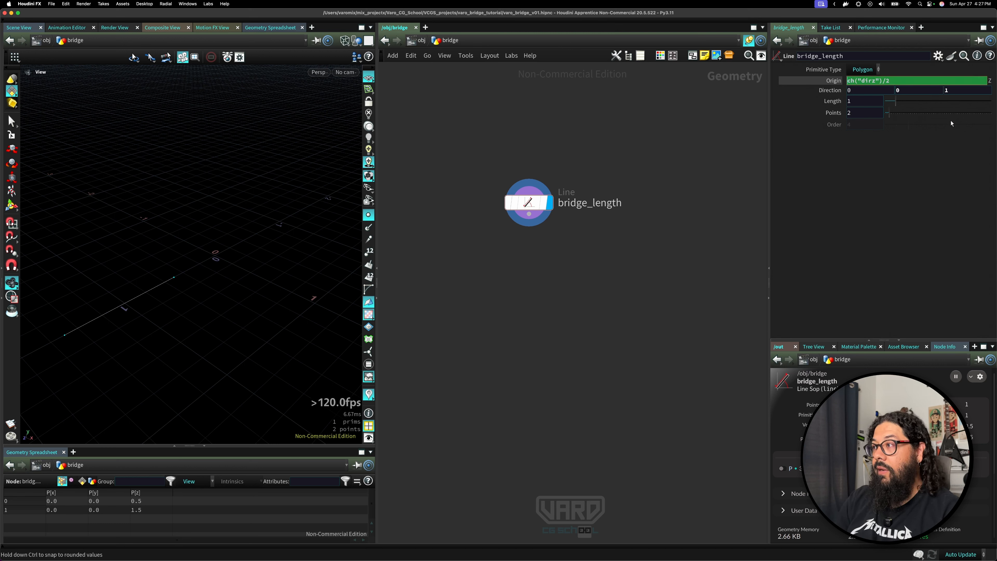
pyautogui.write('=')
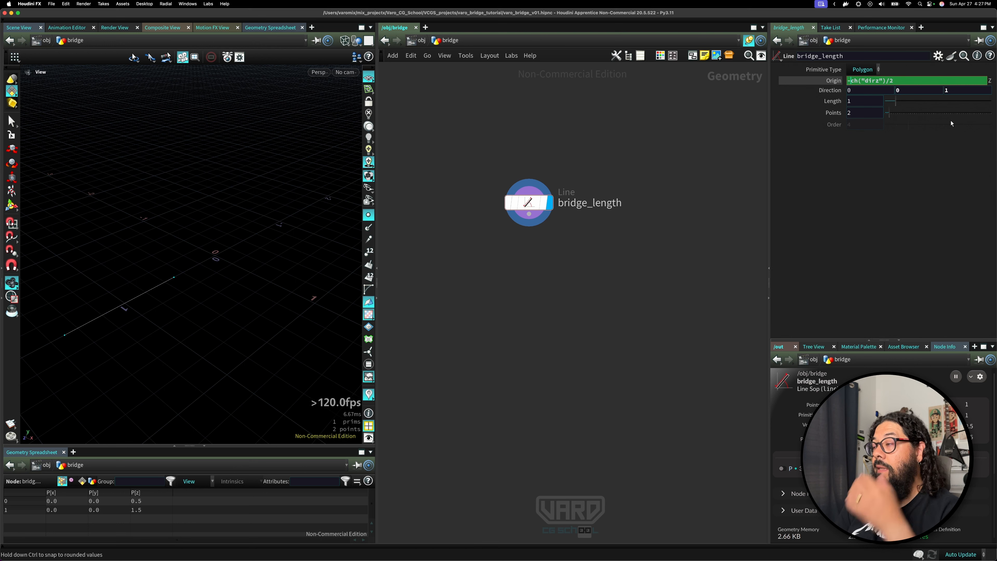
pyautogui.press('Return')
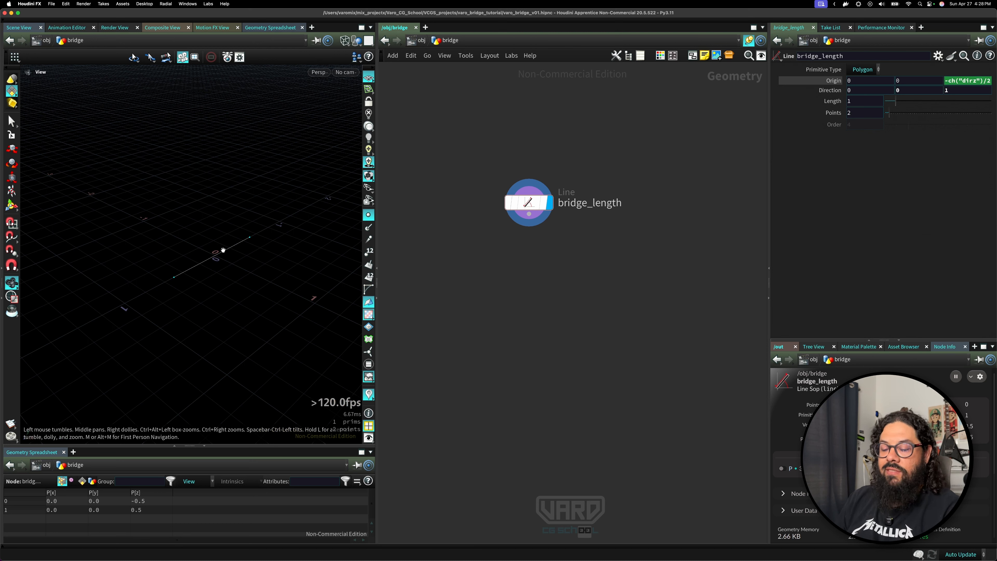
# Set the line's length to about 2.67.
pyautogui.moveTo(215, 251); pyautogui.dragTo(244, 252)
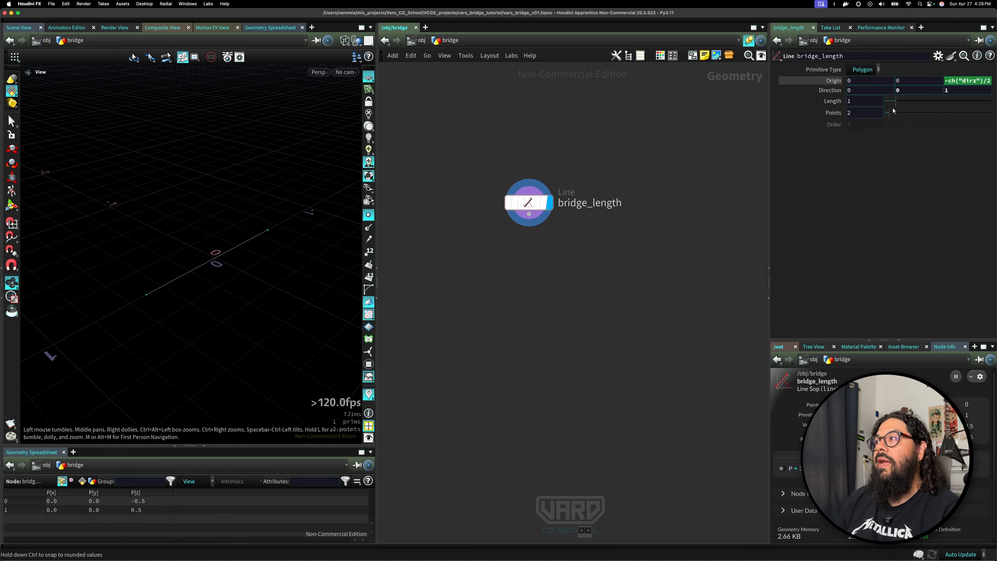
pyautogui.moveTo(895, 101)
pyautogui.mouseDown()
pyautogui.moveTo(940, 102)
pyautogui.moveTo(903, 110)
pyautogui.moveTo(913, 110)
pyautogui.mouseUp()
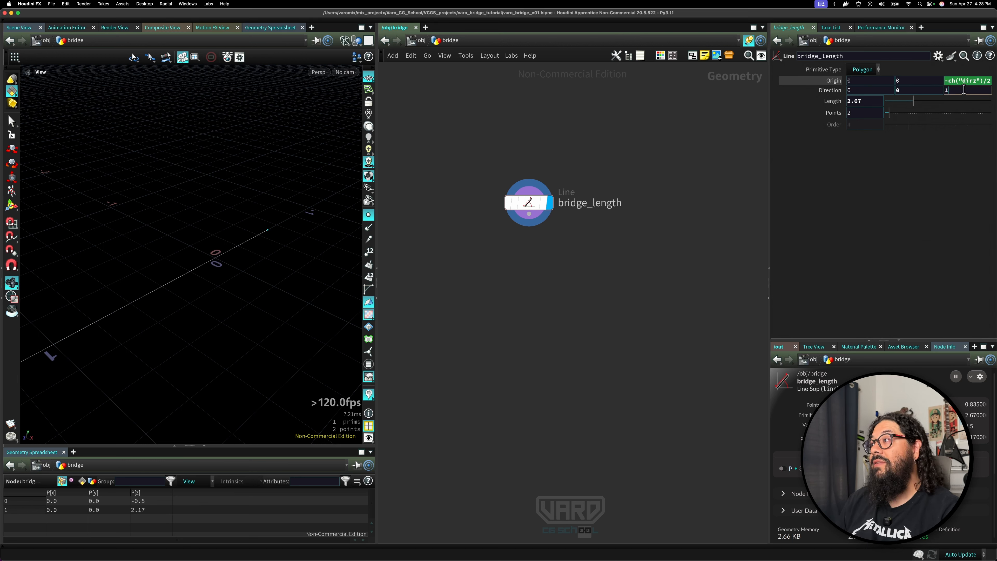
# Delete the channel expression on origin Z and set origin Z to 0.
pyautogui.click(966, 81)
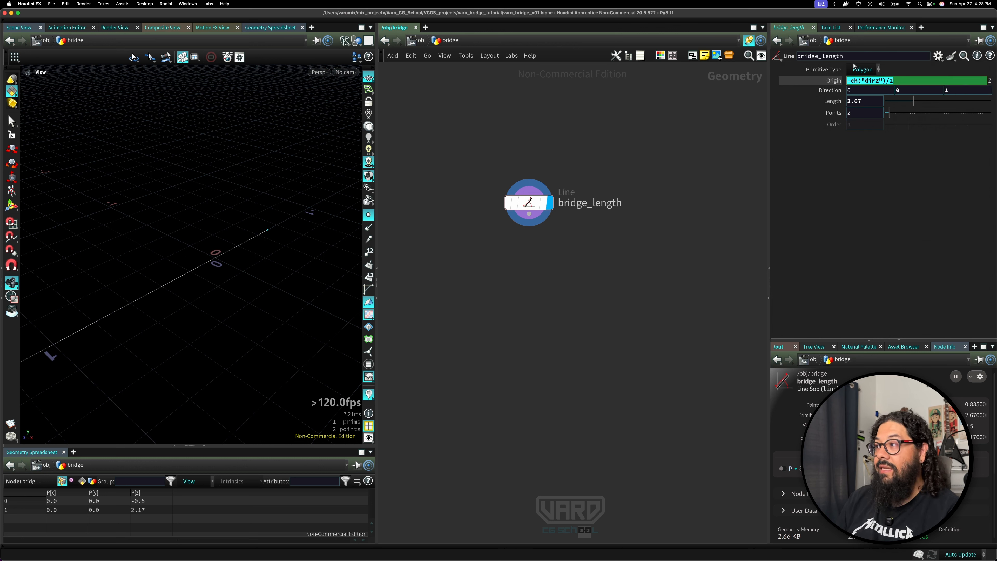
pyautogui.press('Return')
pyautogui.rightClick(832, 81)
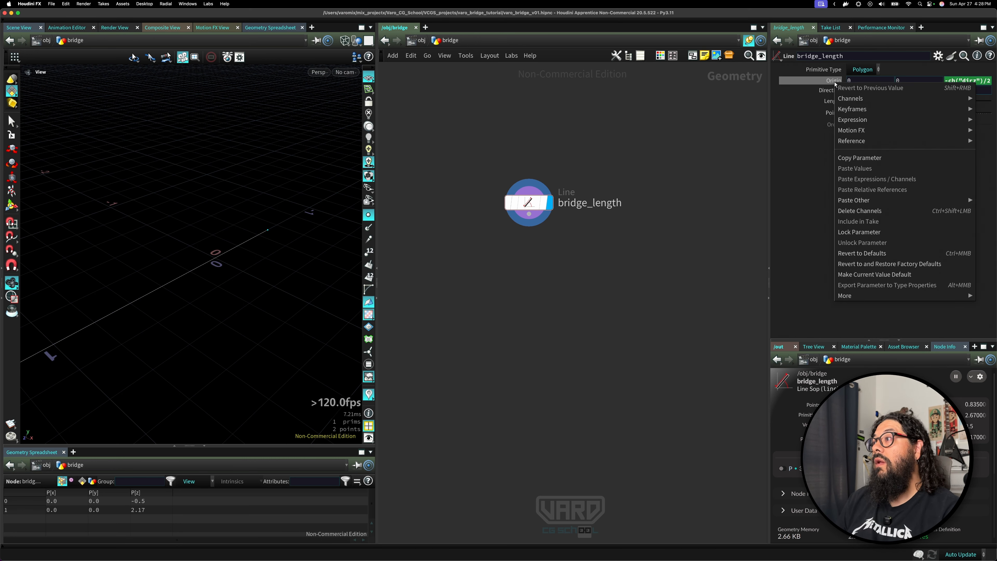
pyautogui.click(860, 212)
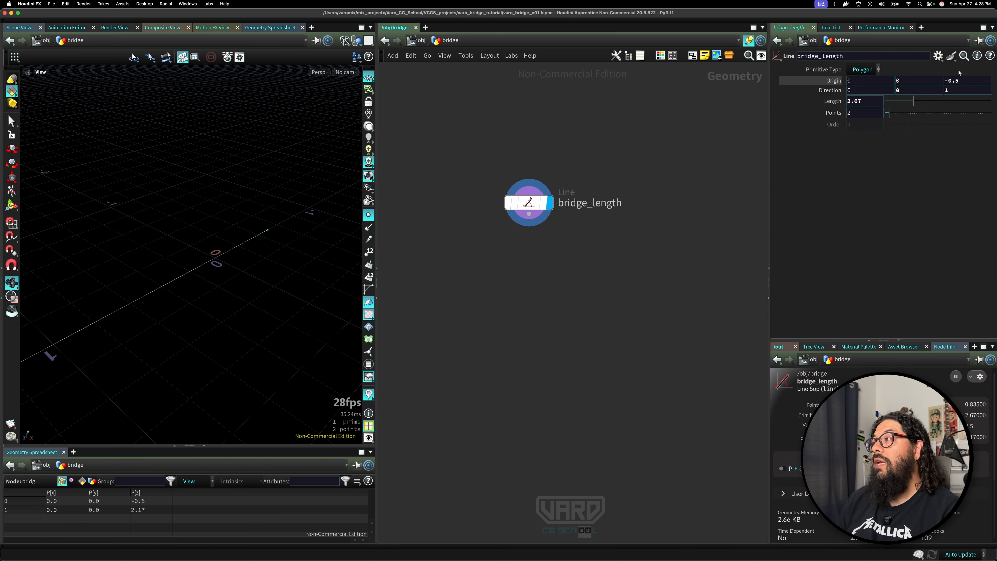
pyautogui.click(955, 80)
pyautogui.write('0')
pyautogui.press('Return')
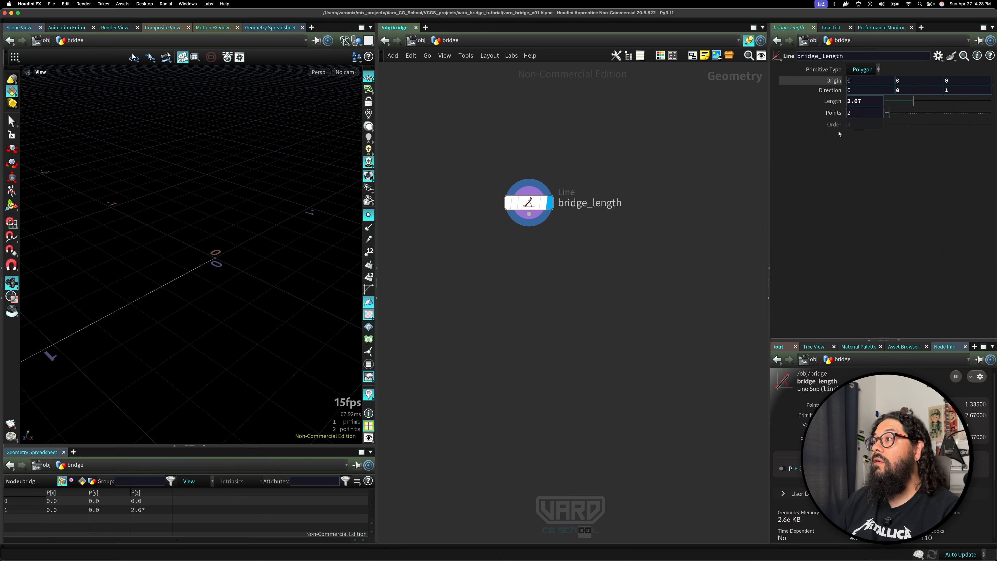
# Set origin Z to a relative reference to the length divided by 2: ch("dist")/2.
pyautogui.click(859, 102)
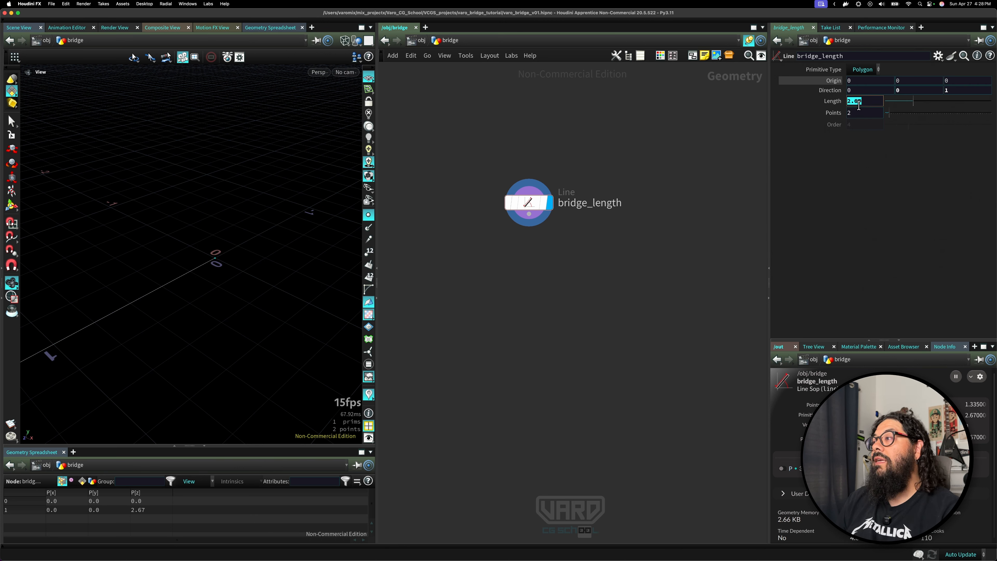
pyautogui.moveTo(859, 104); pyautogui.dragTo(948, 91)
pyautogui.click(951, 110)
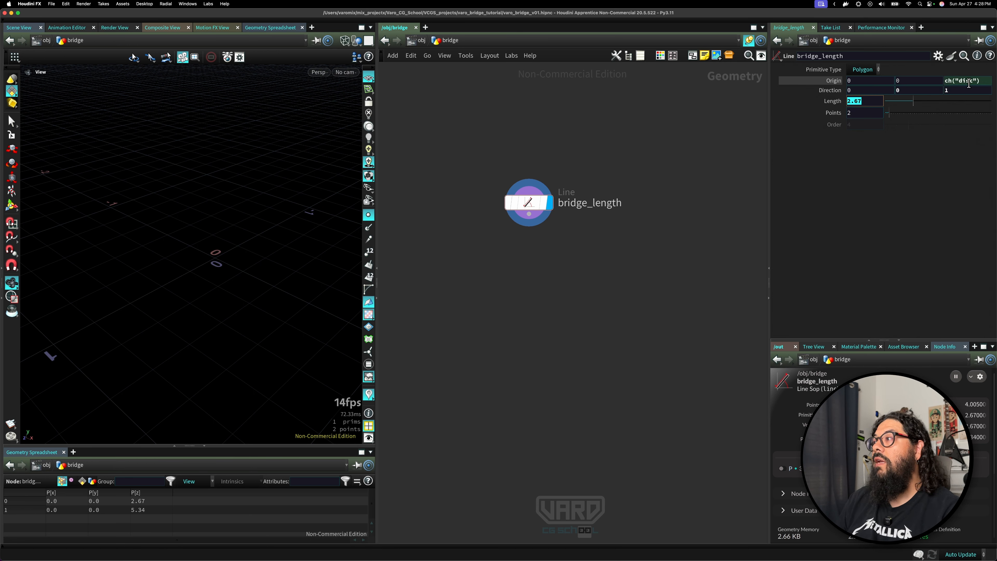
pyautogui.click(988, 83)
pyautogui.write('/2')
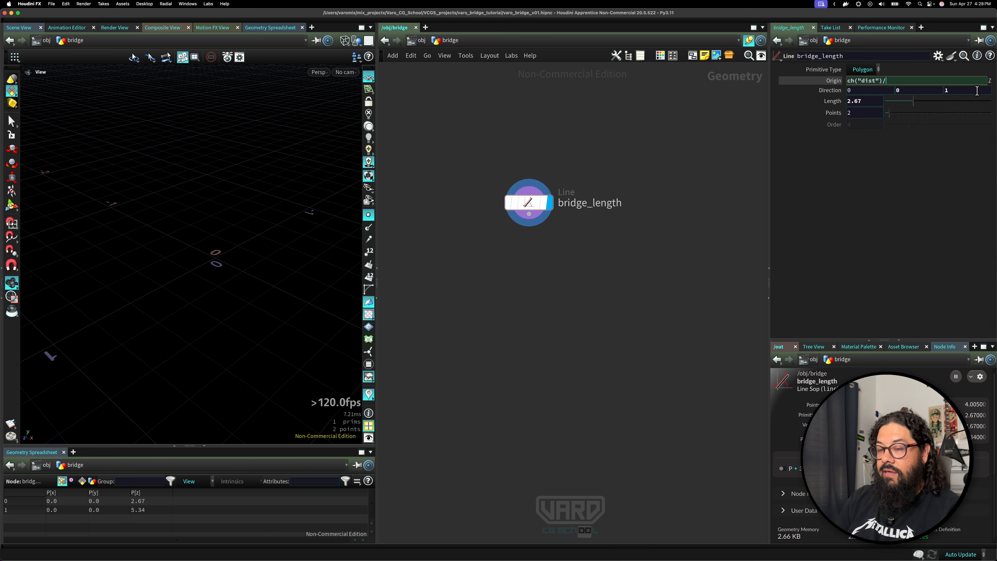
pyautogui.press('Return')
# Negate the origin Z expression to -ch("dist")/2 to center the line on the origin.
pyautogui.click(959, 83)
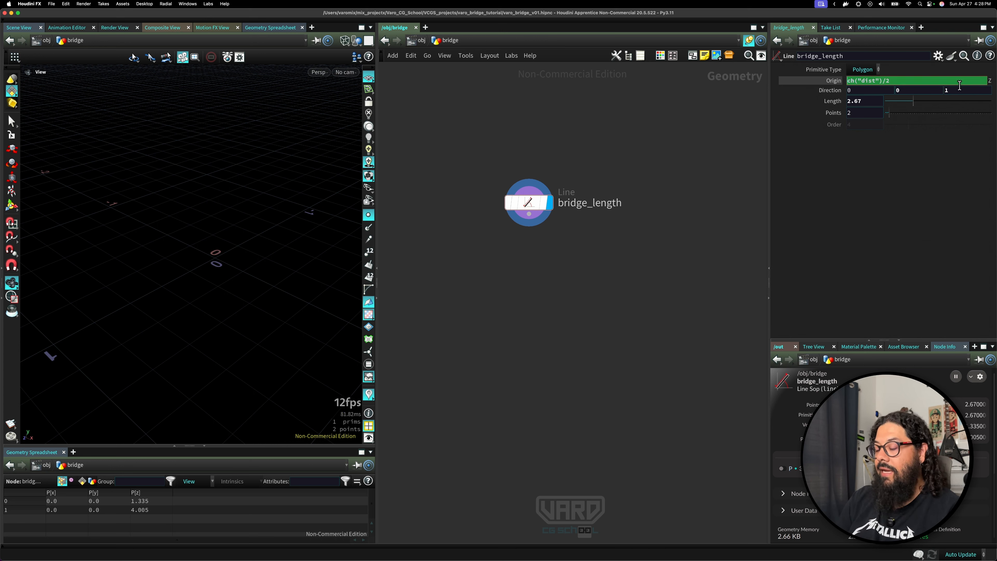
pyautogui.press('Home')
pyautogui.write('-')
pyautogui.press('Return')
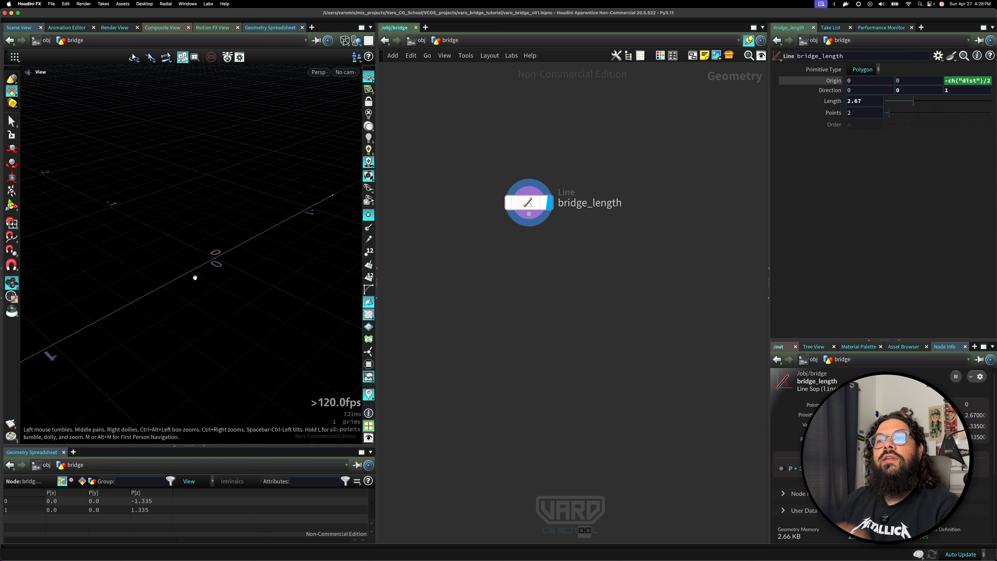
pyautogui.moveTo(195, 278); pyautogui.dragTo(222, 265)
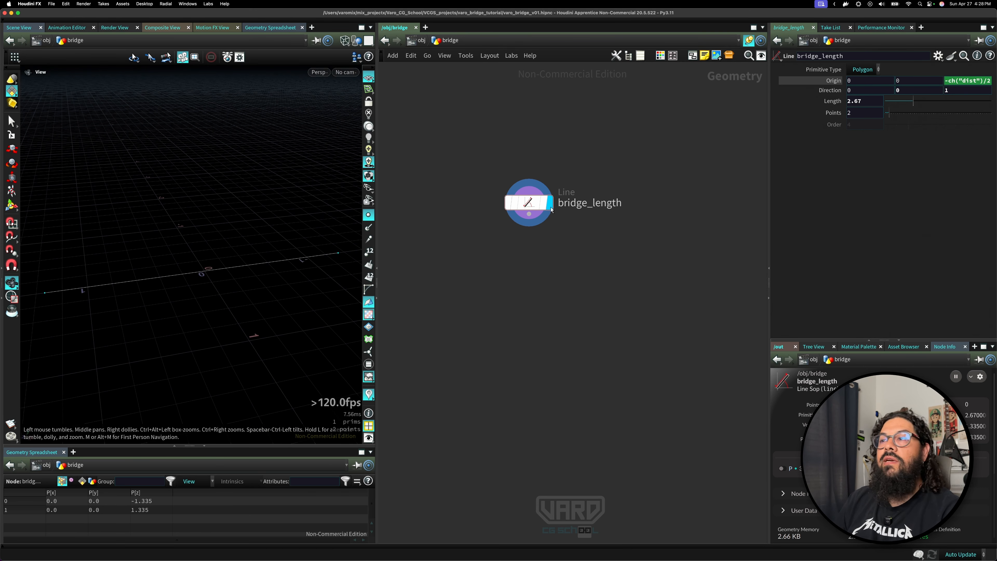
# Set the bridge_length line's length to 7.
pyautogui.moveTo(913, 101)
pyautogui.mouseDown()
pyautogui.moveTo(899, 113)
pyautogui.moveTo(898, 102)
pyautogui.mouseUp()
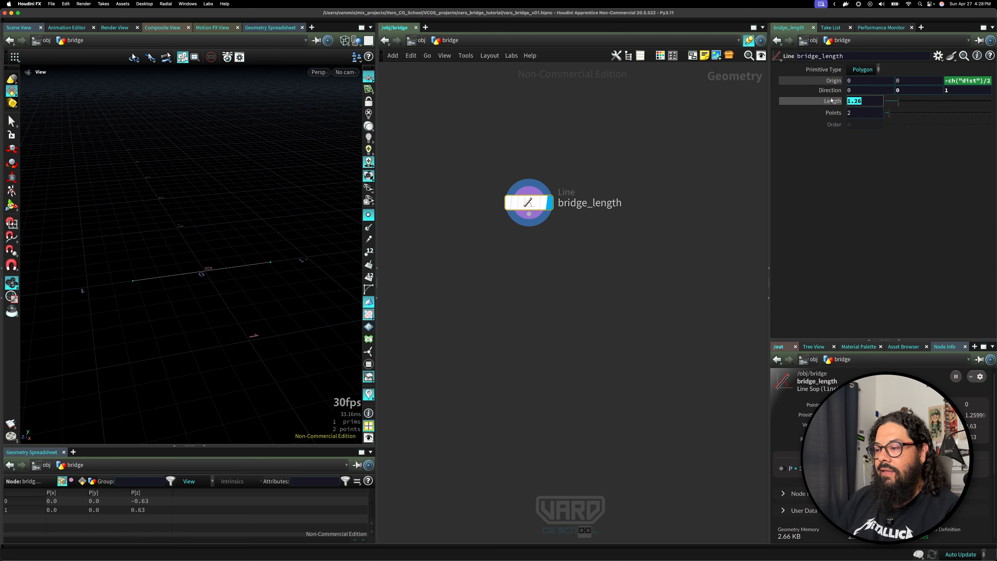
pyautogui.write('7')
pyautogui.press('Return')
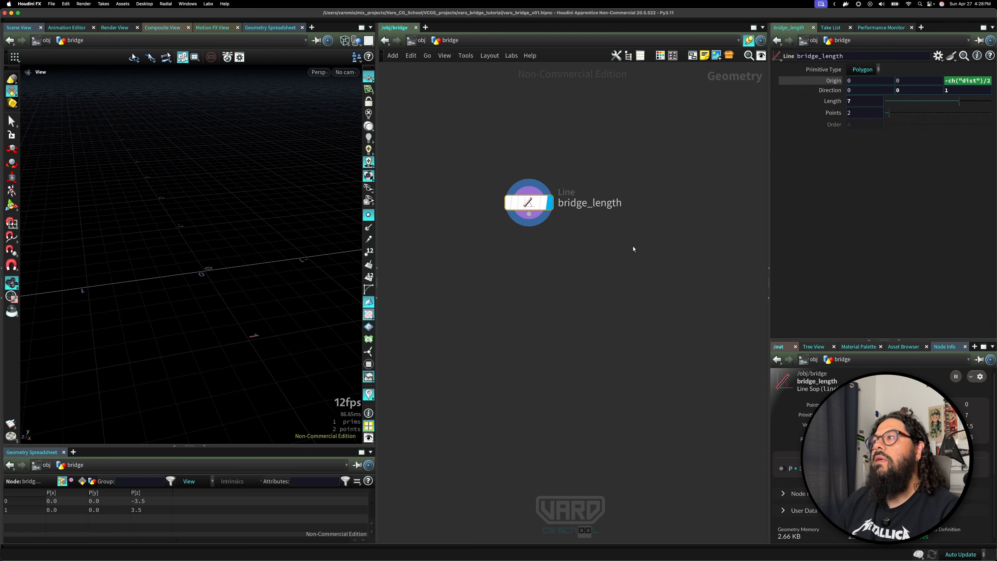
pyautogui.moveTo(262, 260)
pyautogui.mouseDown()
pyautogui.moveTo(256, 273)
pyautogui.moveTo(175, 269)
pyautogui.moveTo(246, 267)
pyautogui.moveTo(158, 258)
pyautogui.moveTo(262, 247)
pyautogui.mouseUp()
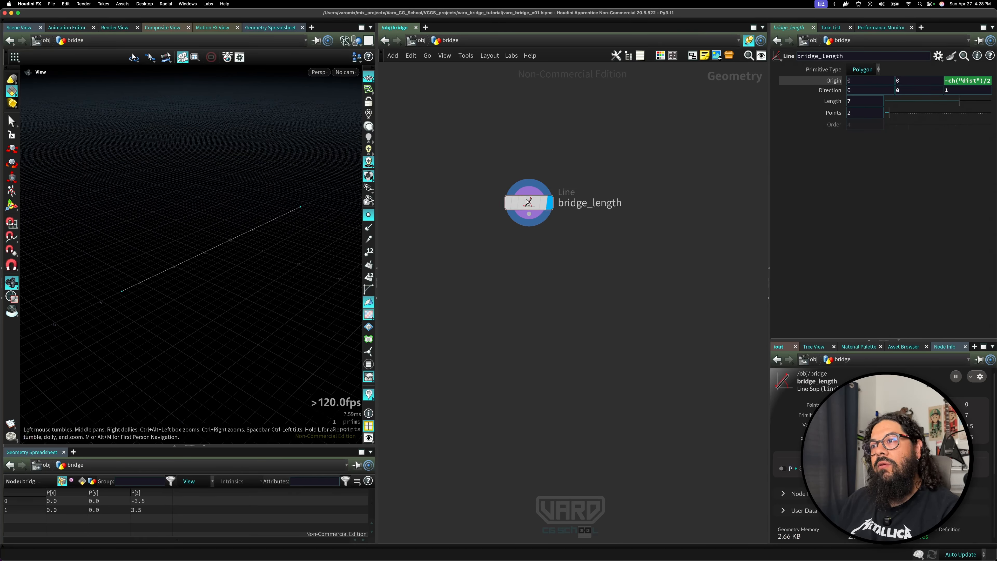
pyautogui.scroll(-2, 563, 243)
pyautogui.moveTo(559, 261); pyautogui.dragTo(507, 228, button='middle')
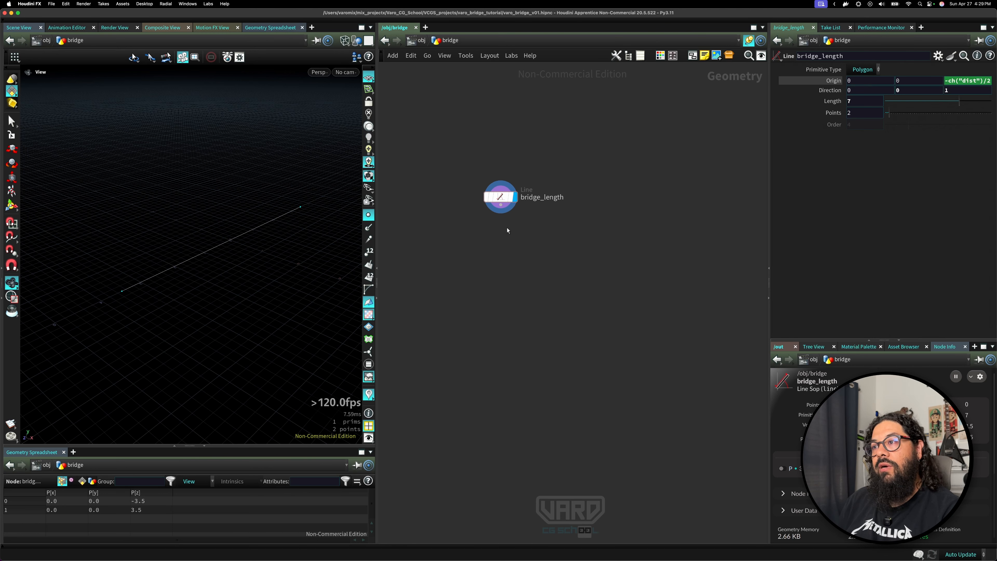
pyautogui.press('Tab')
pyautogui.write('line')
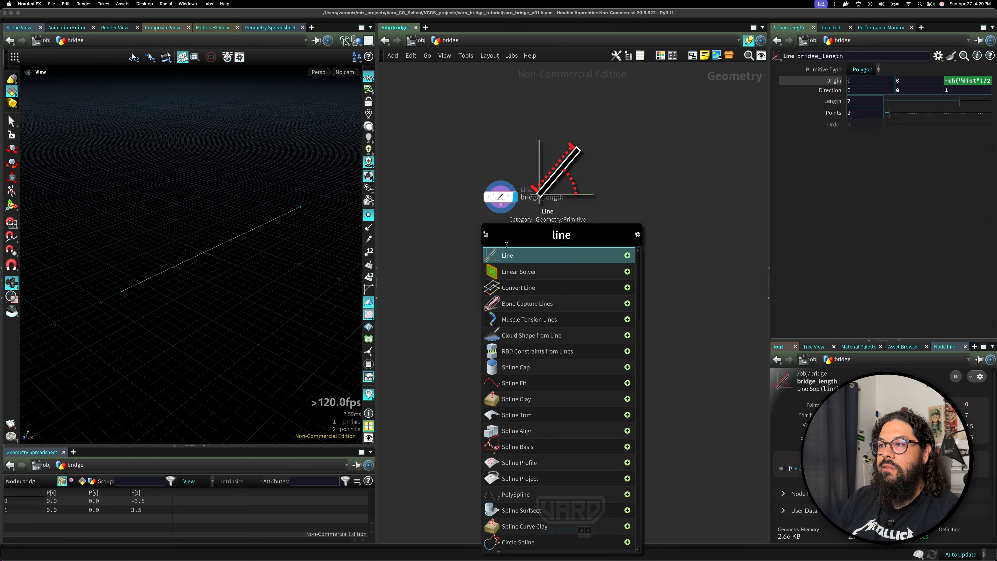
pyautogui.press('BackSpace')
pyautogui.write('b')
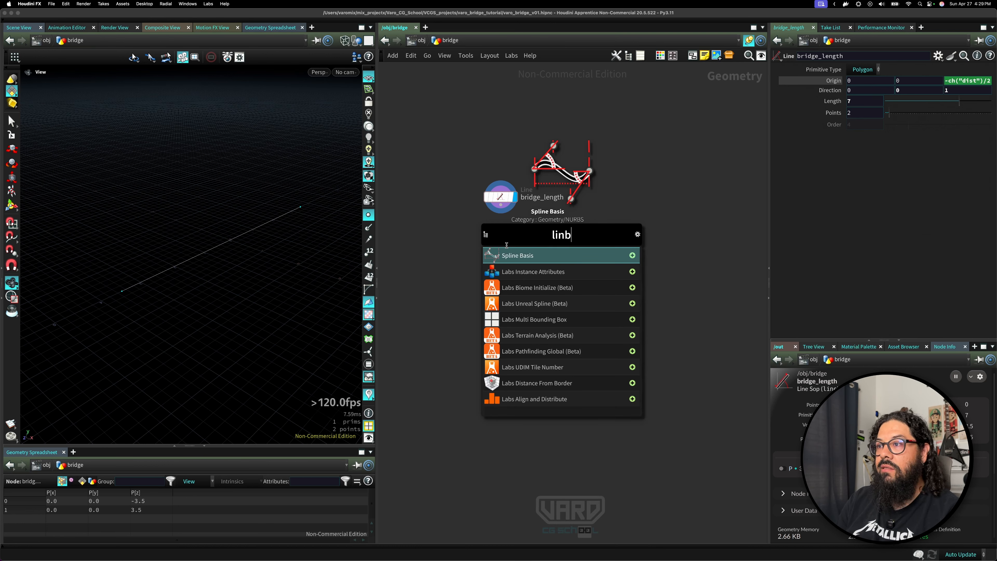
pyautogui.press('Down')
pyautogui.press('Down')
pyautogui.press('Escape')
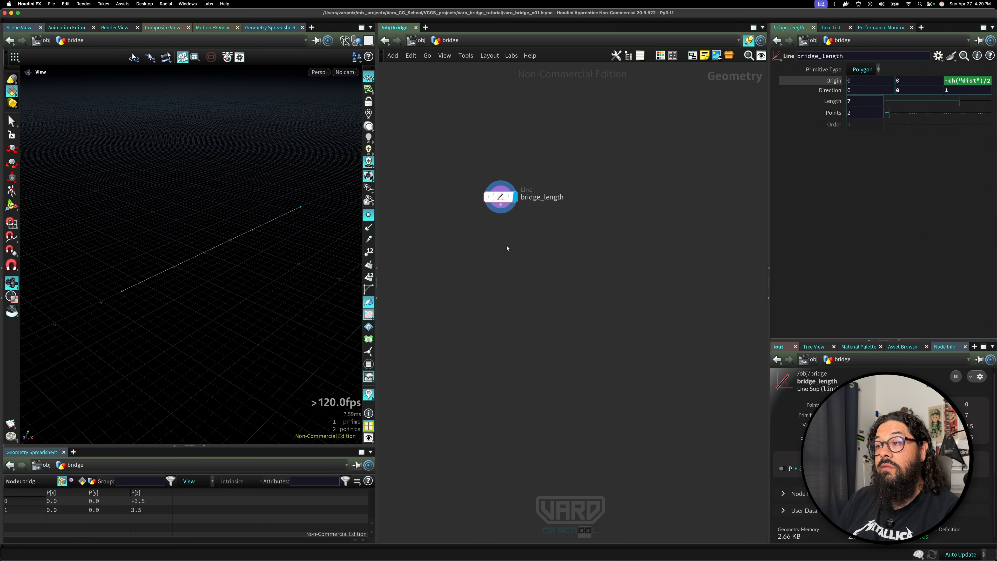
# Add a new Line node beside bridge_length and rename it bridge_width.
pyautogui.press('Tab')
pyautogui.write('linj')
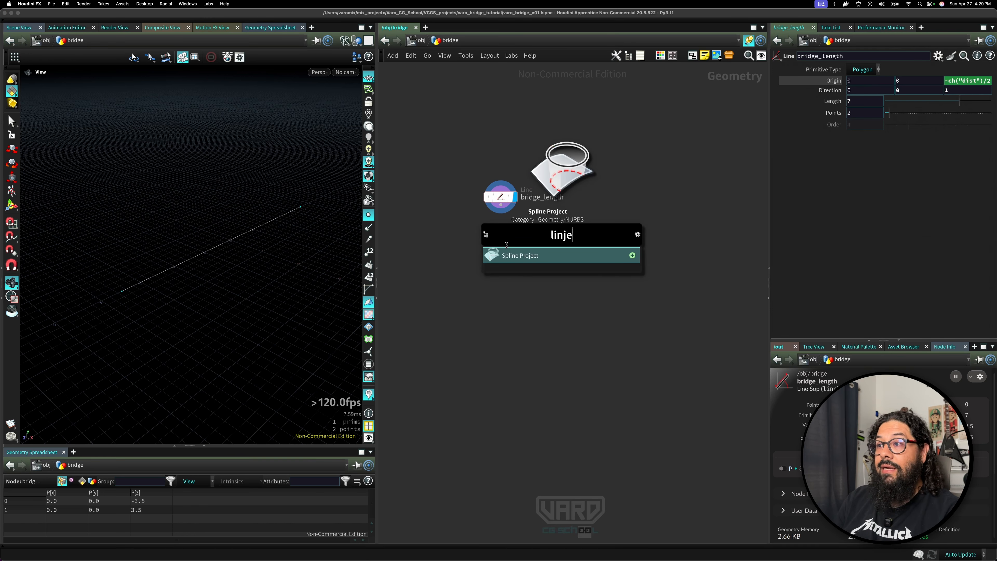
pyautogui.press('BackSpace')
pyautogui.write('e')
pyautogui.press('Return')
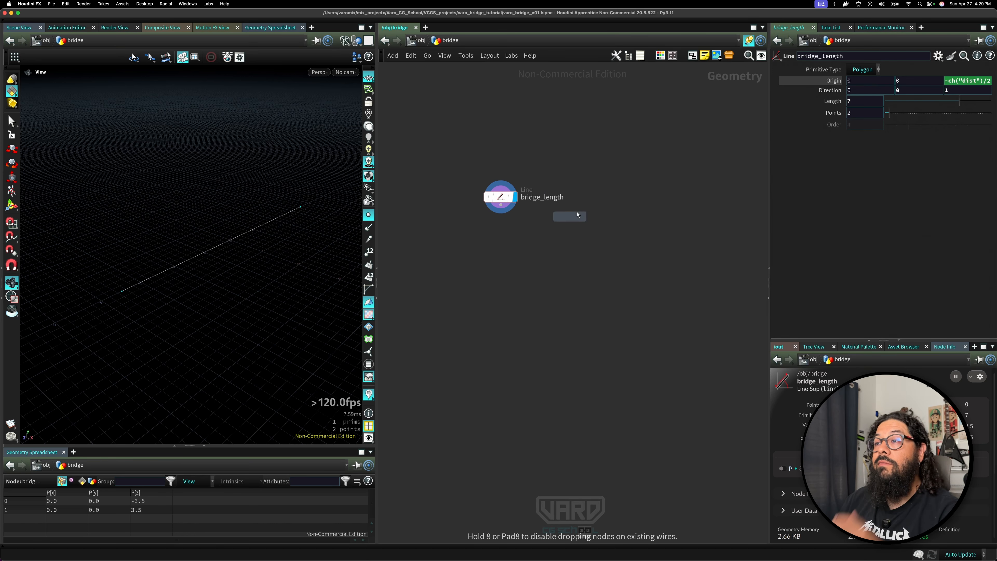
pyautogui.click(414, 207)
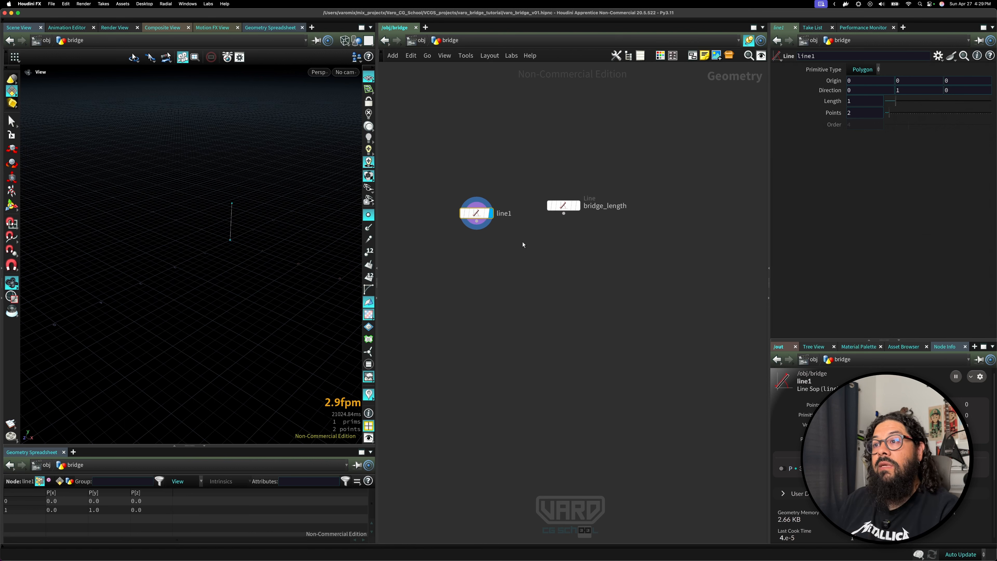
pyautogui.doubleClick(488, 207)
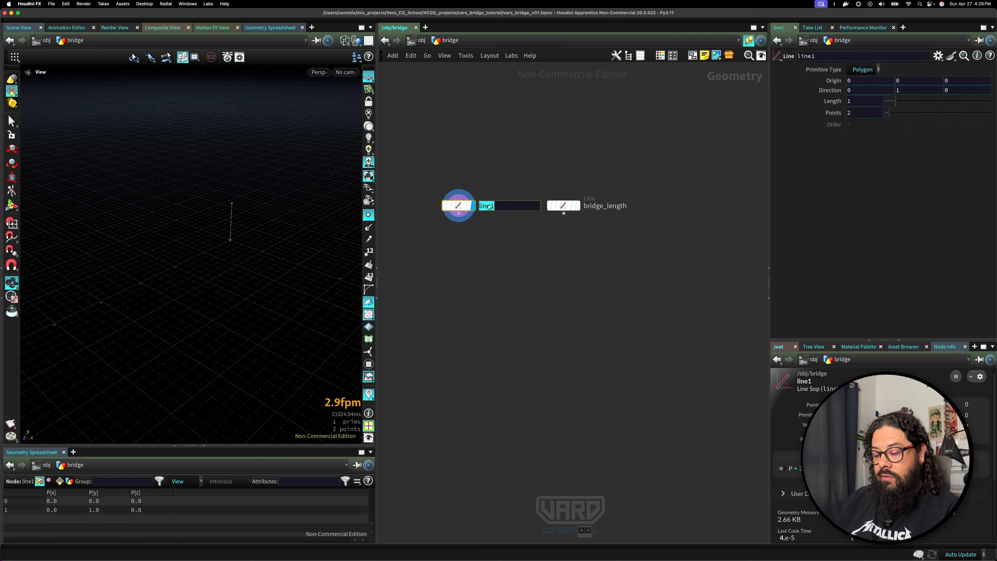
pyautogui.write('bridge_width')
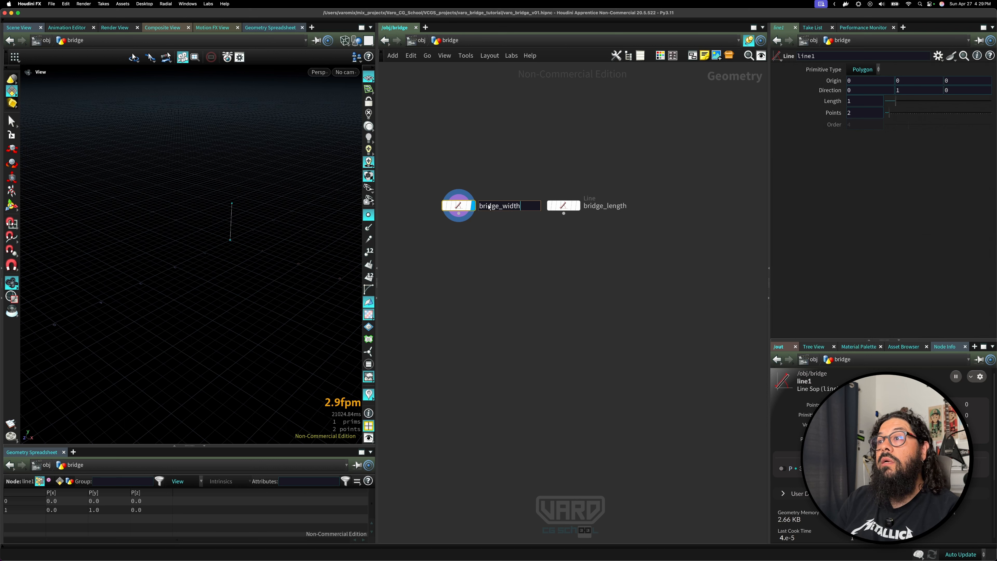
pyautogui.press('Return')
pyautogui.moveTo(469, 207); pyautogui.dragTo(458, 207)
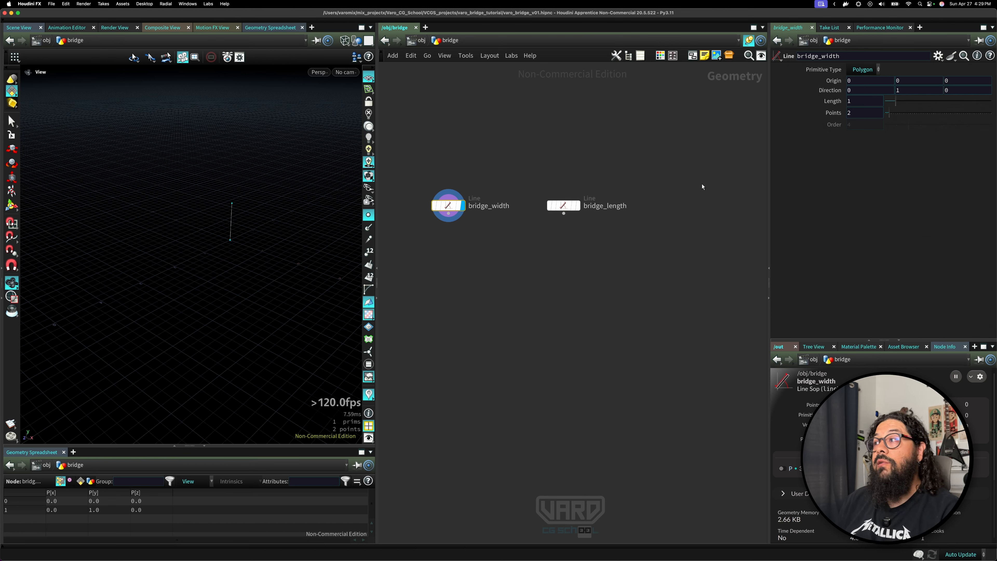
# Set the bridge_width line's direction to 1, 0, 0 so it runs along X.
pyautogui.doubleClick(903, 91)
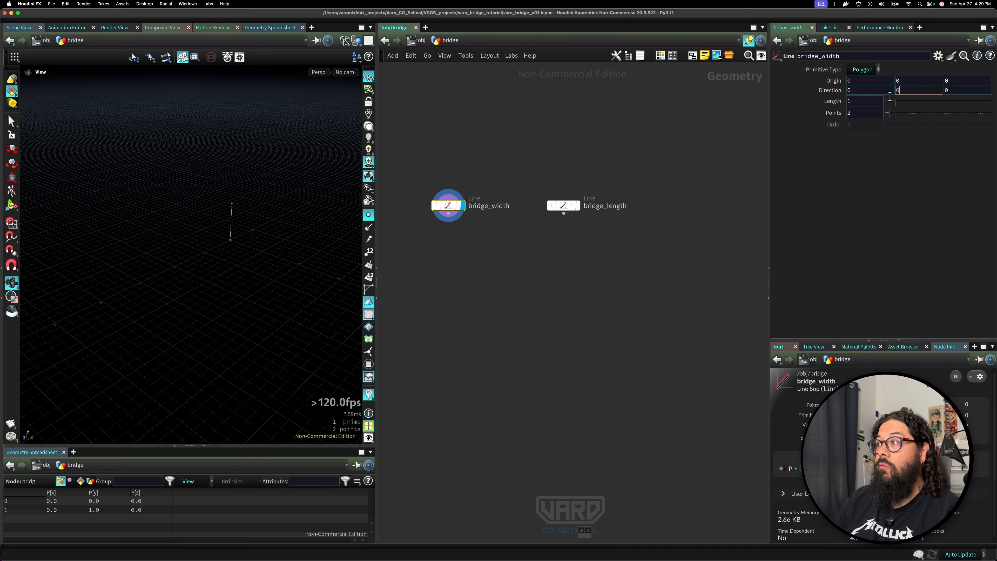
pyautogui.moveTo(874, 92); pyautogui.dragTo(833, 90)
pyautogui.write('1')
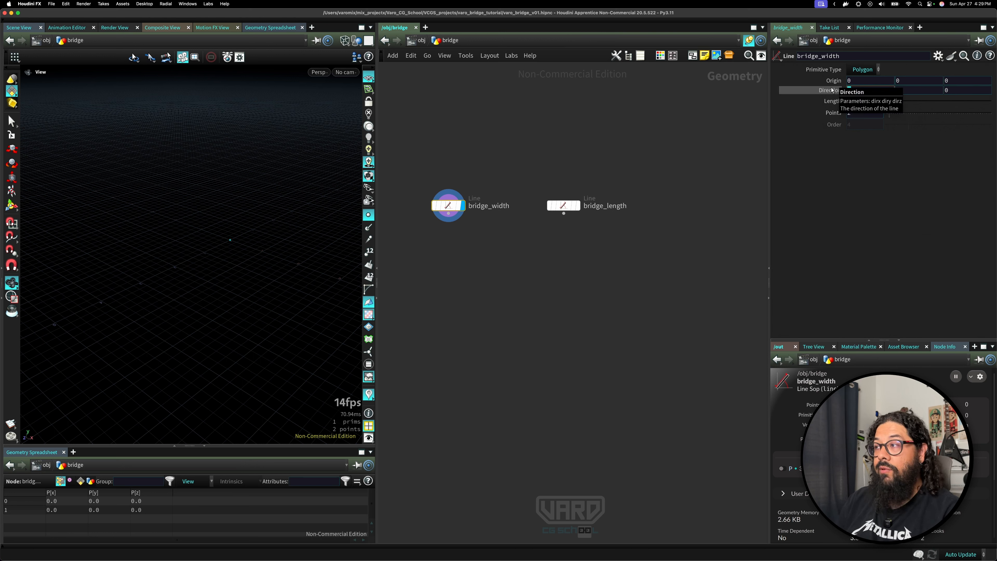
pyautogui.press('Return')
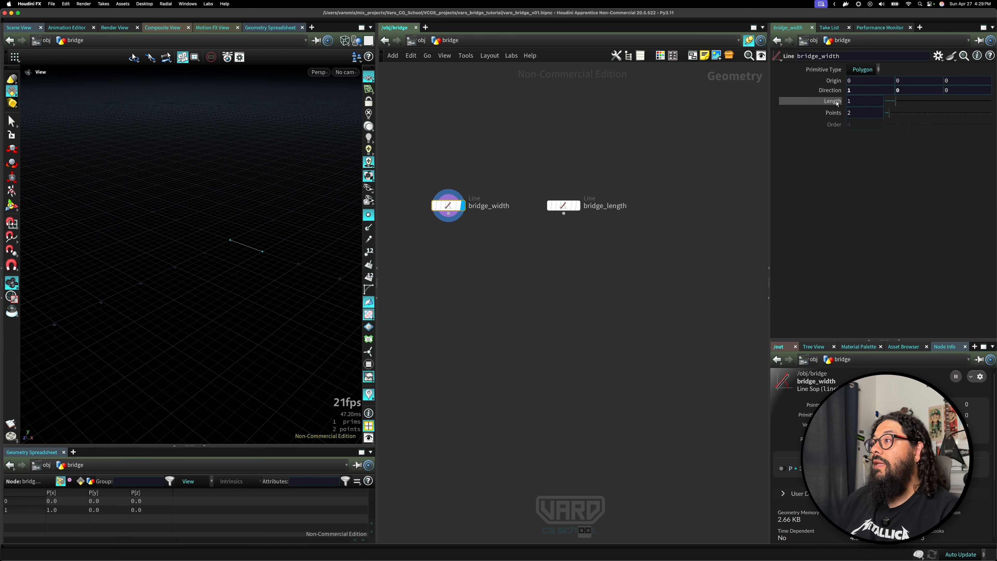
# Link the width line's origin X to its length as a relative reference divided by 2: ch("dist")/2.
pyautogui.moveTo(833, 103); pyautogui.dragTo(857, 83)
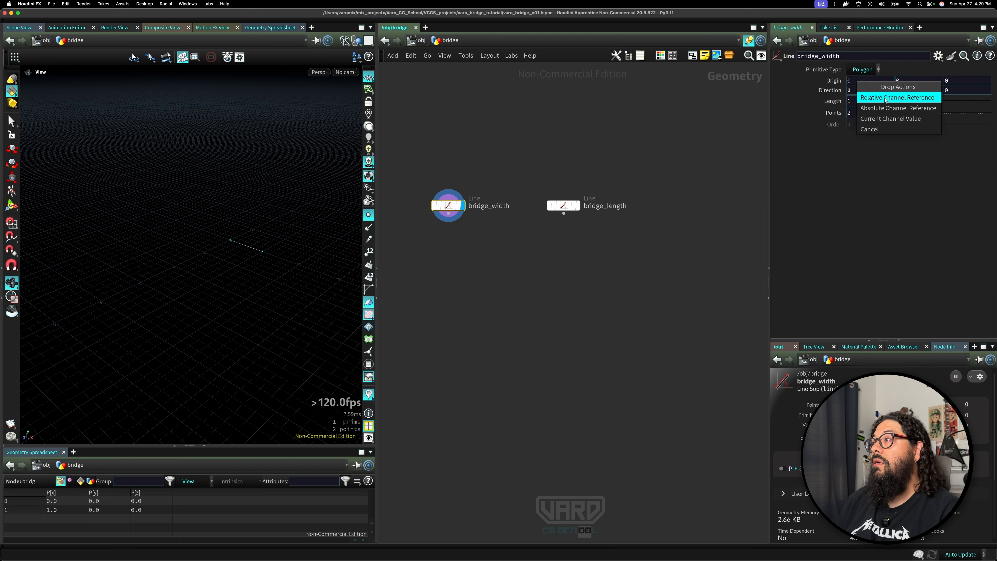
pyautogui.click(896, 97)
pyautogui.click(900, 83)
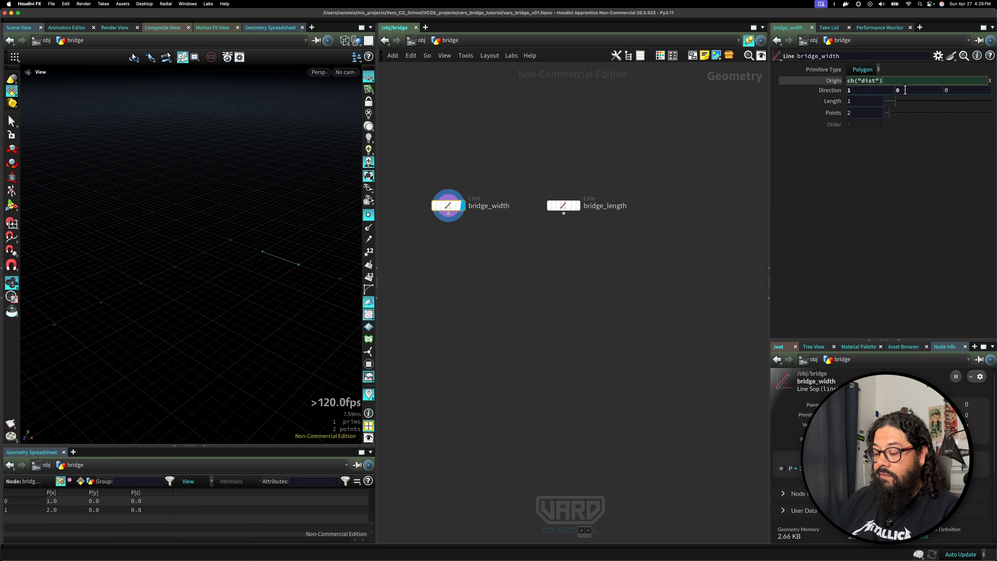
pyautogui.write('/2')
pyautogui.press('Return')
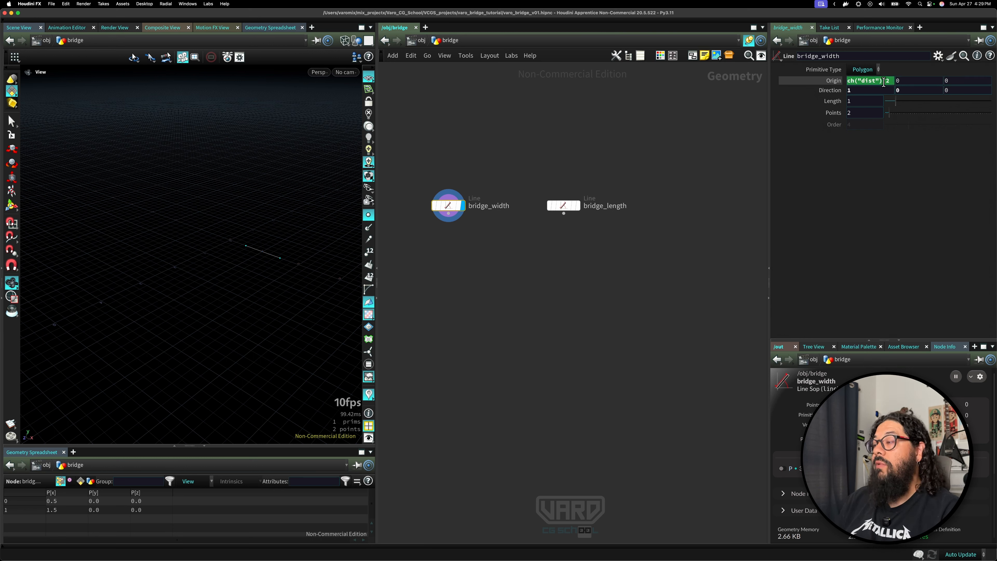
# Negate the width line's origin X expression to -ch("dist")/2 to center it on the origin.
pyautogui.click(883, 81)
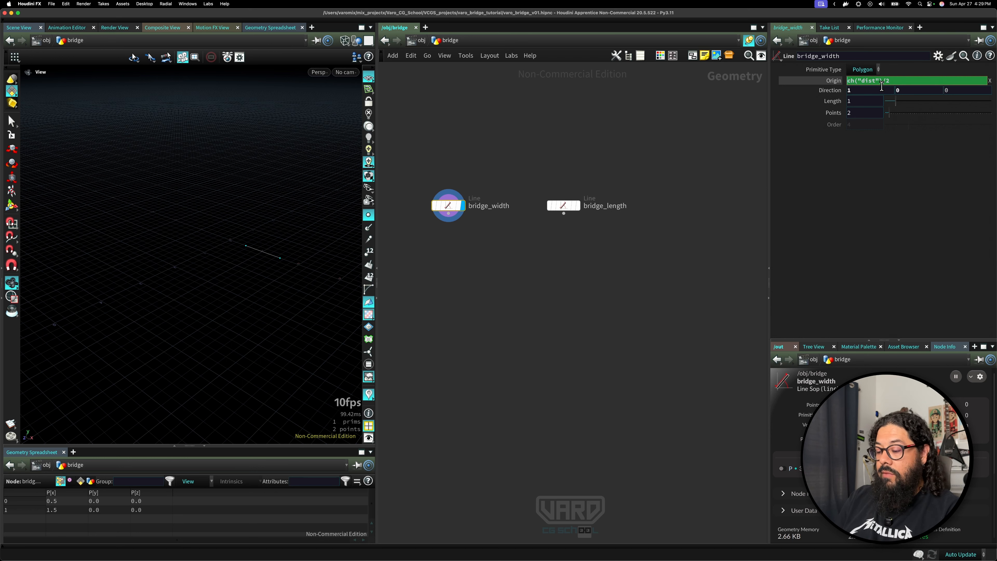
pyautogui.press('Home')
pyautogui.write('-')
pyautogui.press('Return')
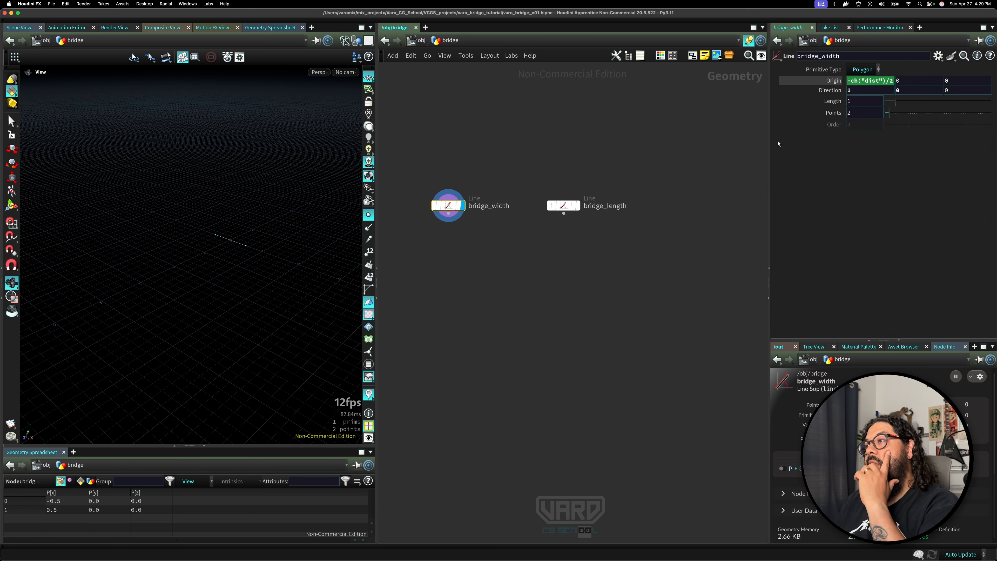
# Set the bridge_width line's length to 2.
pyautogui.moveTo(773, 146); pyautogui.dragTo(737, 147)
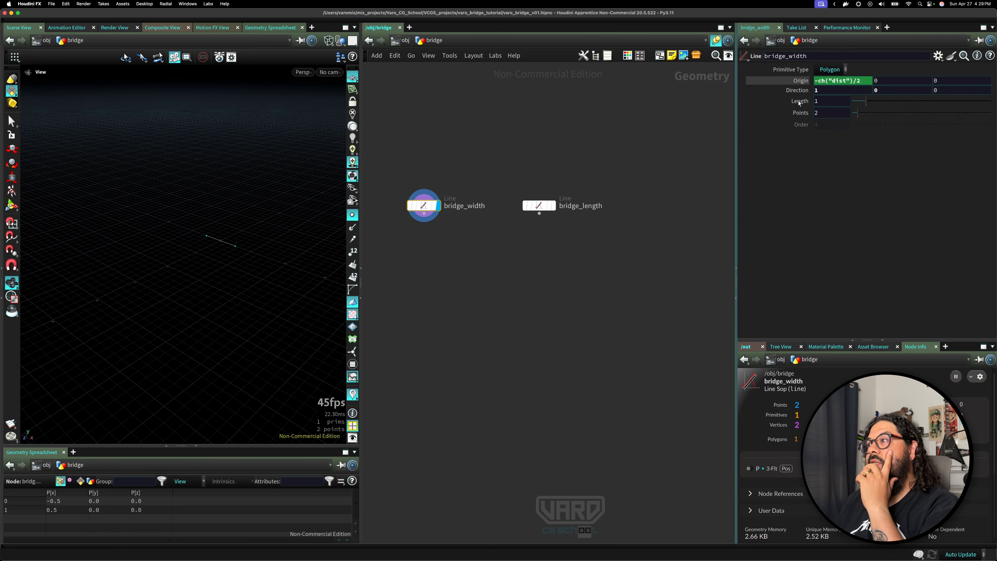
pyautogui.click(833, 102)
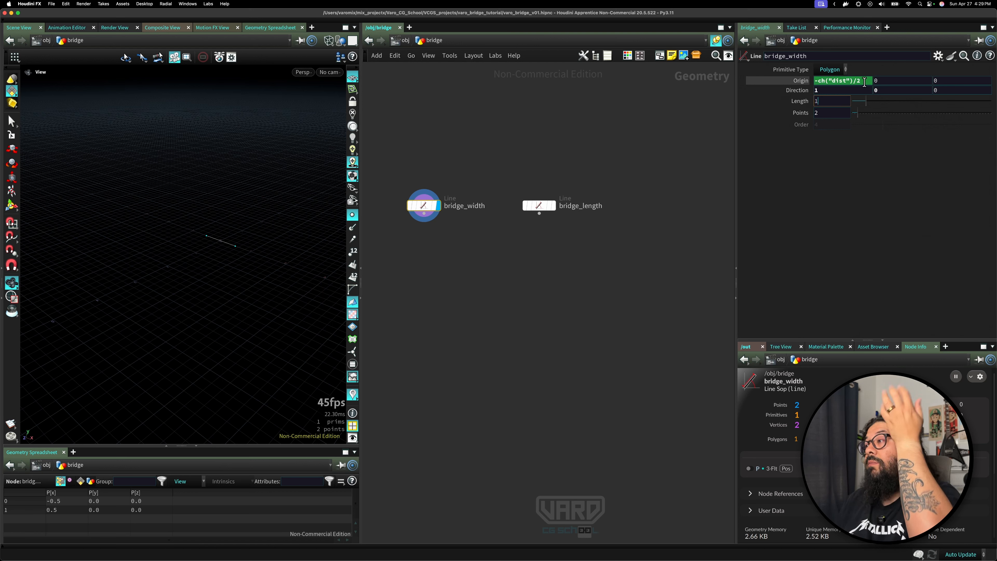
pyautogui.click(800, 80)
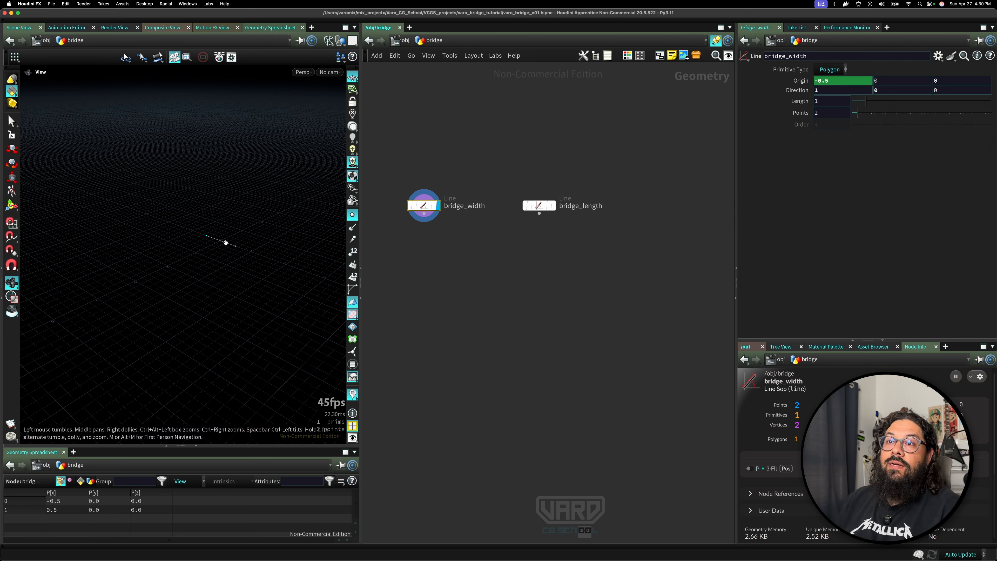
pyautogui.moveTo(228, 241); pyautogui.dragTo(238, 270)
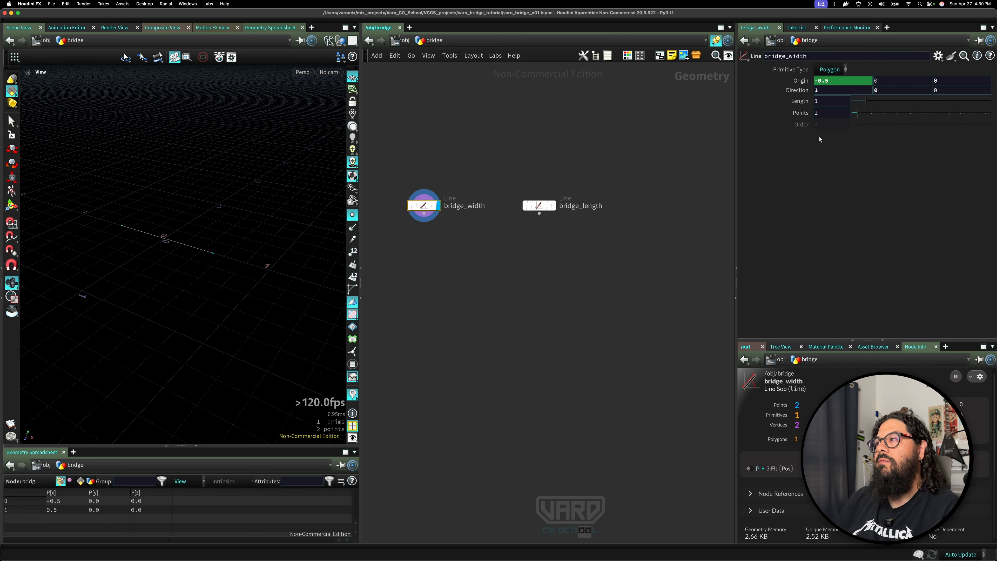
pyautogui.moveTo(865, 101); pyautogui.dragTo(777, 94)
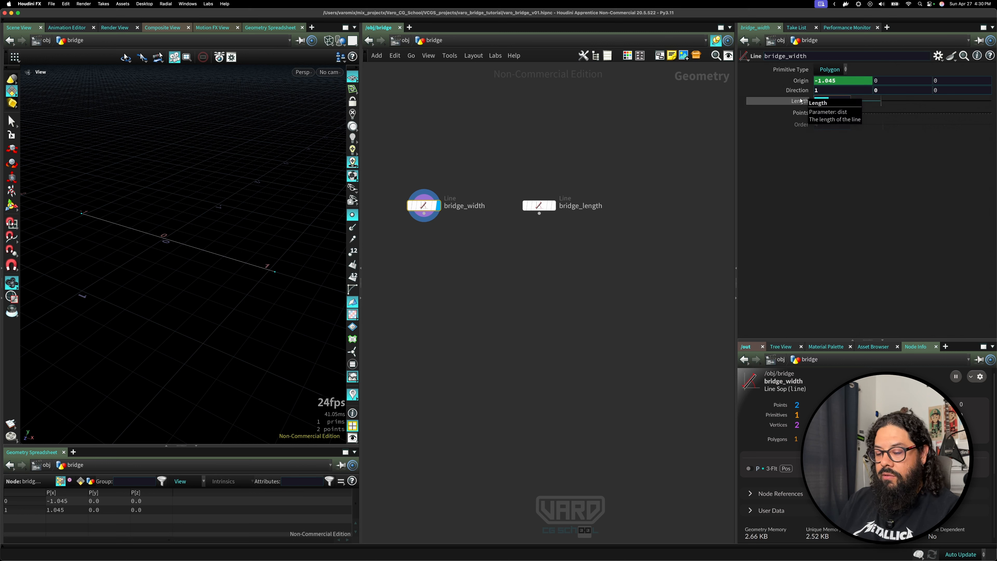
pyautogui.keyDown('ctrl'); pyautogui.middleClick(801, 101); pyautogui.keyUp('ctrl')
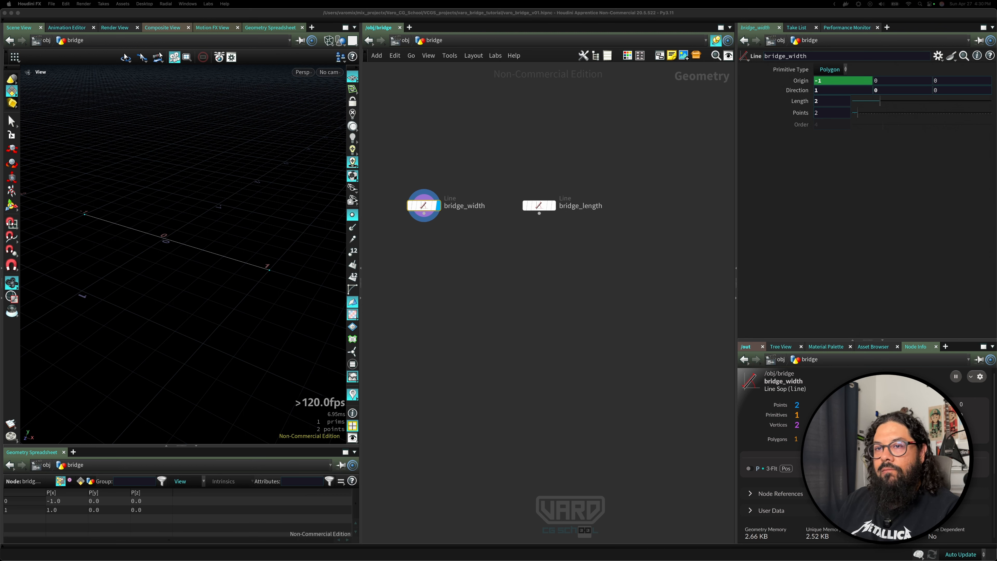
# Switch the display between the bridge_length and bridge_width nodes to compare the two lines.
pyautogui.click(287, 316)
pyautogui.moveTo(282, 298); pyautogui.dragTo(219, 318, button='right')
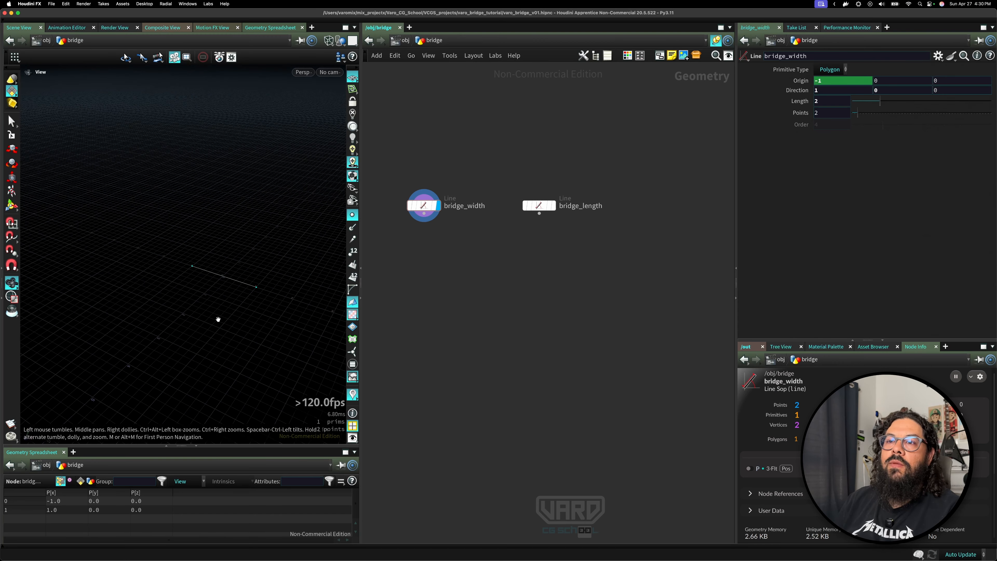
pyautogui.moveTo(218, 319); pyautogui.dragTo(227, 262, button='middle')
pyautogui.moveTo(228, 262); pyautogui.dragTo(220, 263)
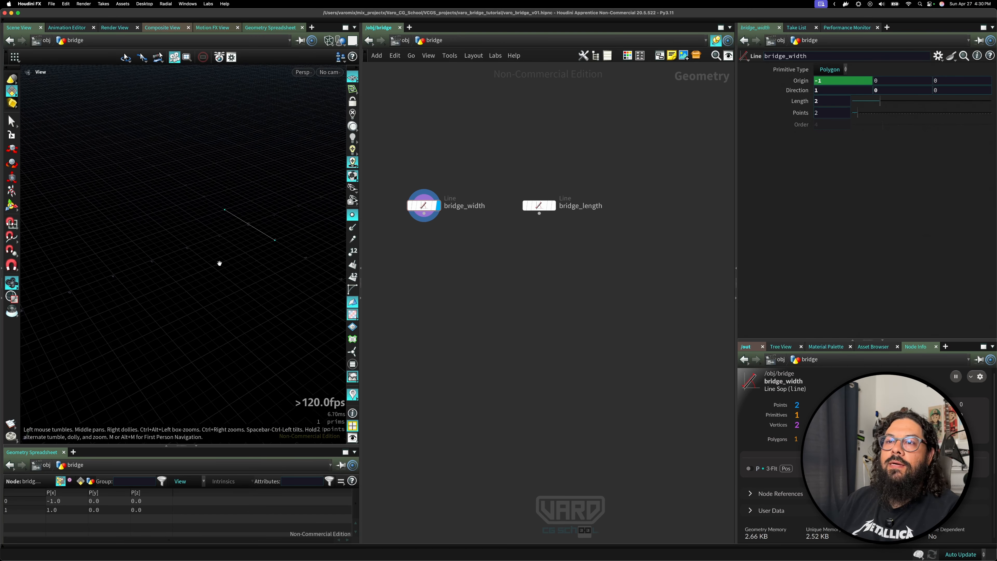
pyautogui.click(553, 206)
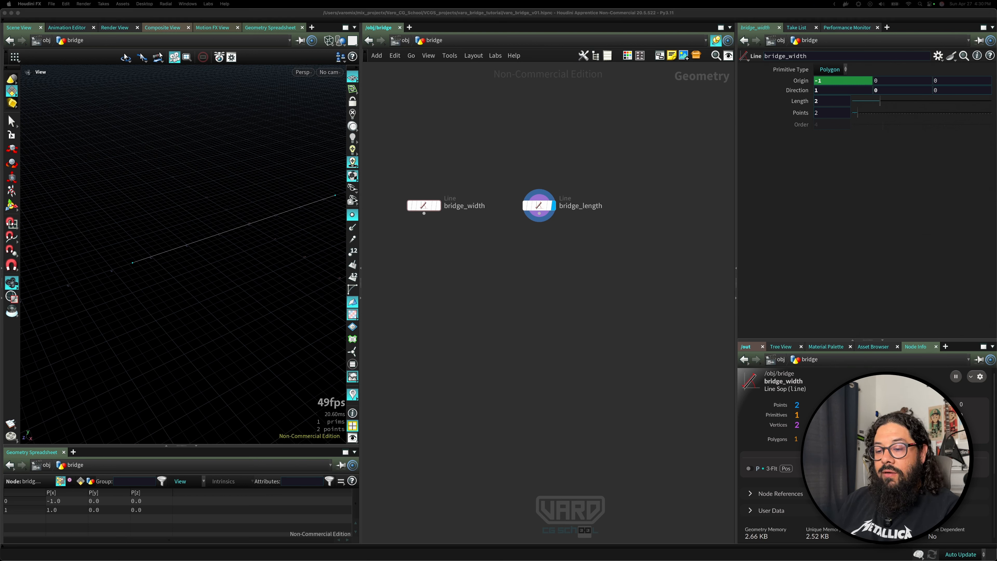
pyautogui.click(443, 209)
pyautogui.click(438, 206)
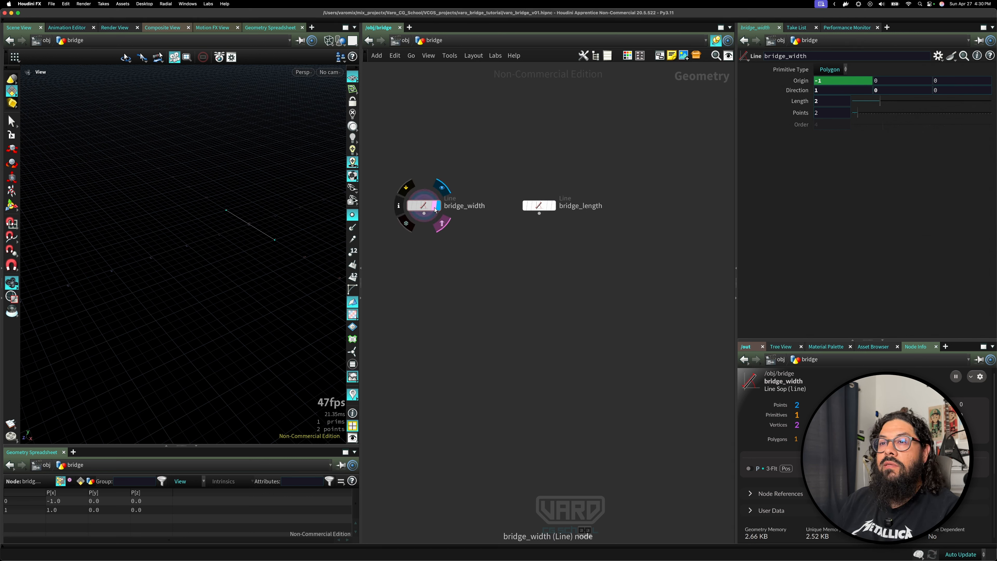
pyautogui.click(539, 205)
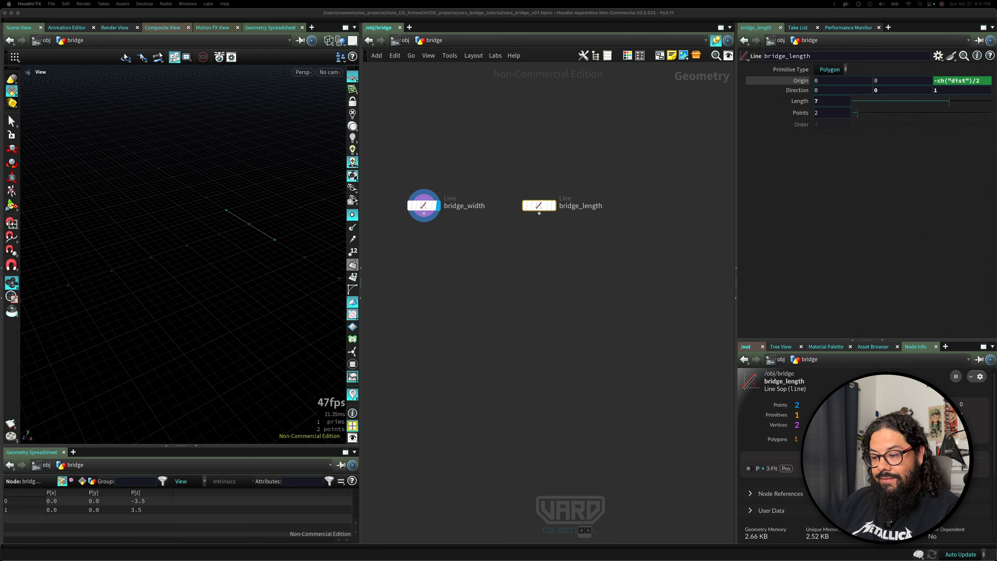
# Add a Copy to Points node that copies the bridge_width line onto the points of the bridge_length line.
pyautogui.click(497, 298)
pyautogui.press('Tab')
pyautogui.write('cop')
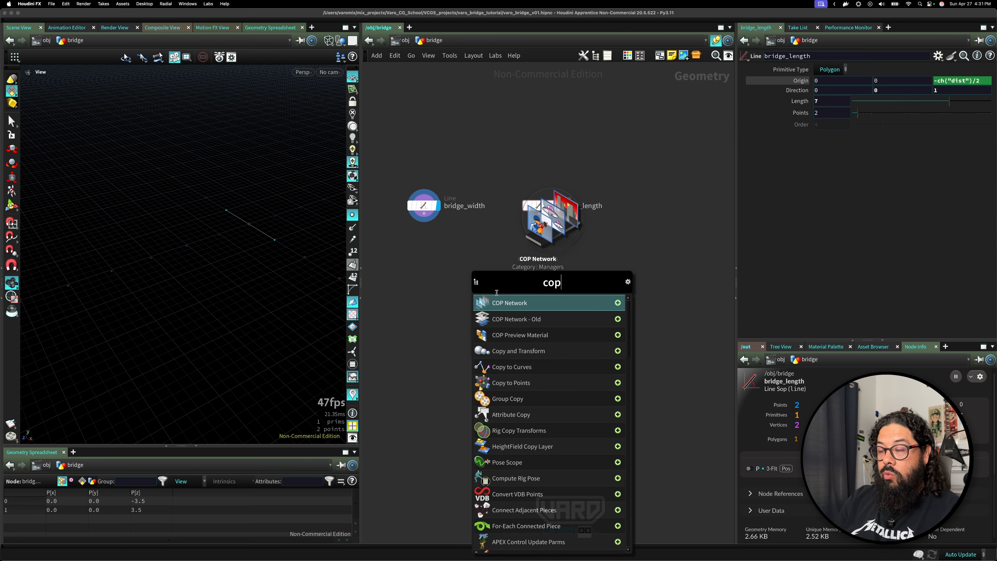
pyautogui.write('no')
pyautogui.press('BackSpace')
pyautogui.press('BackSpace')
pyautogui.press('BackSpace')
pyautogui.press('BackSpace')
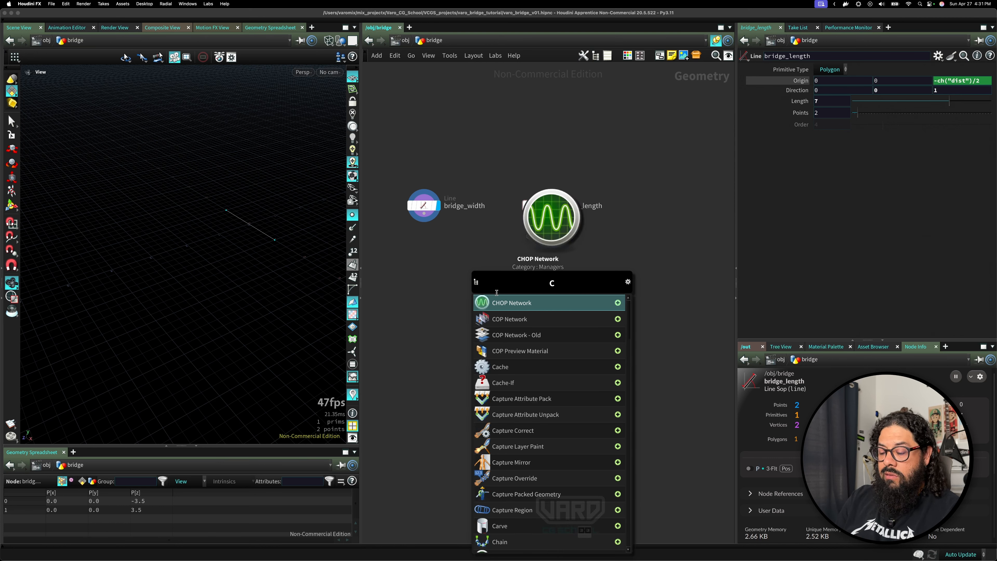
pyautogui.write('p')
pyautogui.press('Return')
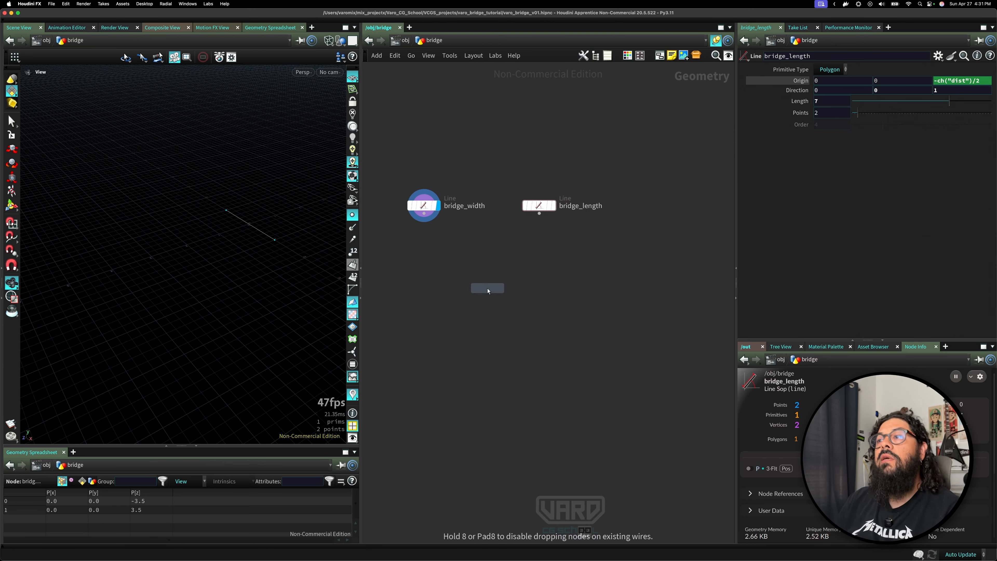
pyautogui.click(487, 287)
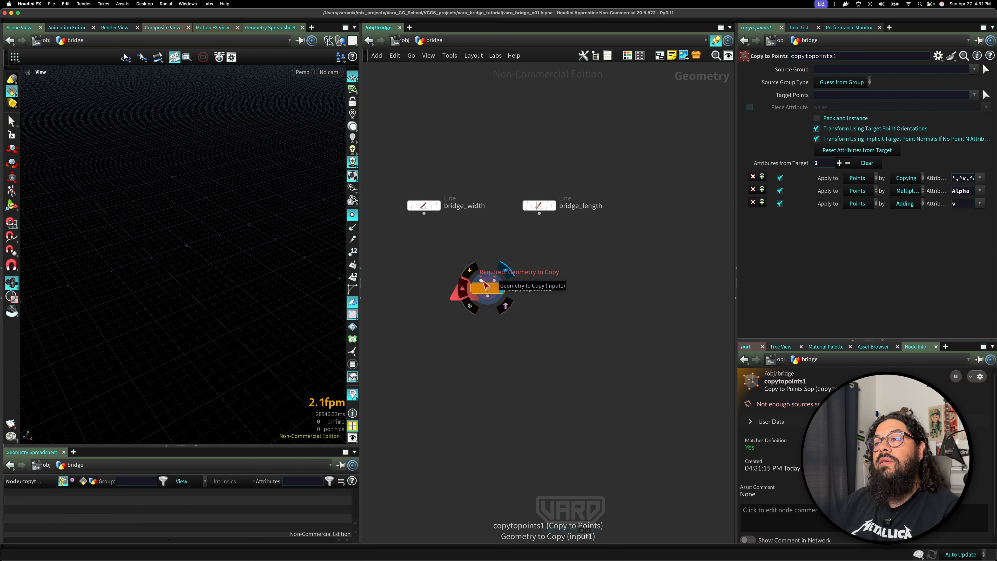
pyautogui.moveTo(481, 281); pyautogui.dragTo(539, 214)
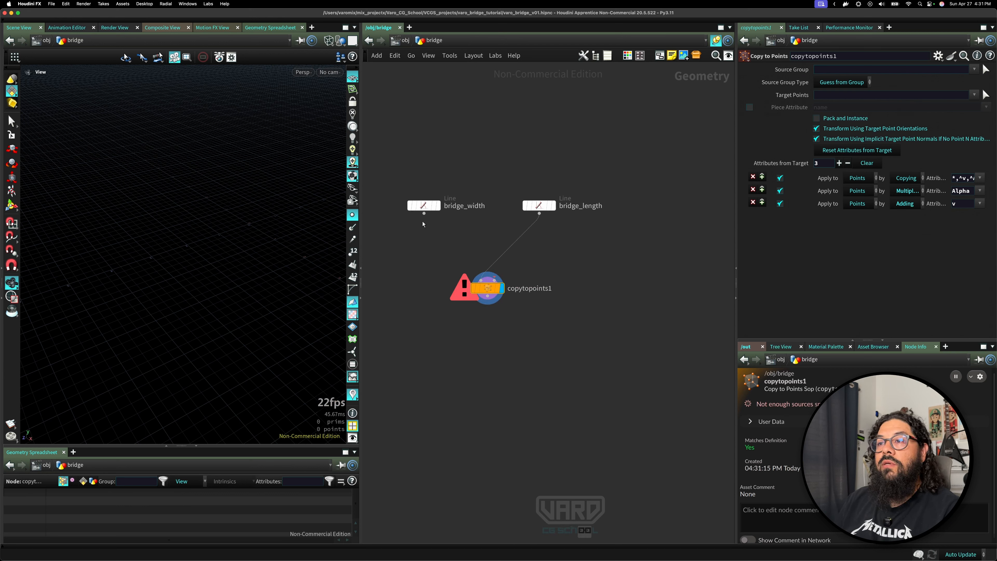
pyautogui.moveTo(424, 214); pyautogui.dragTo(539, 213)
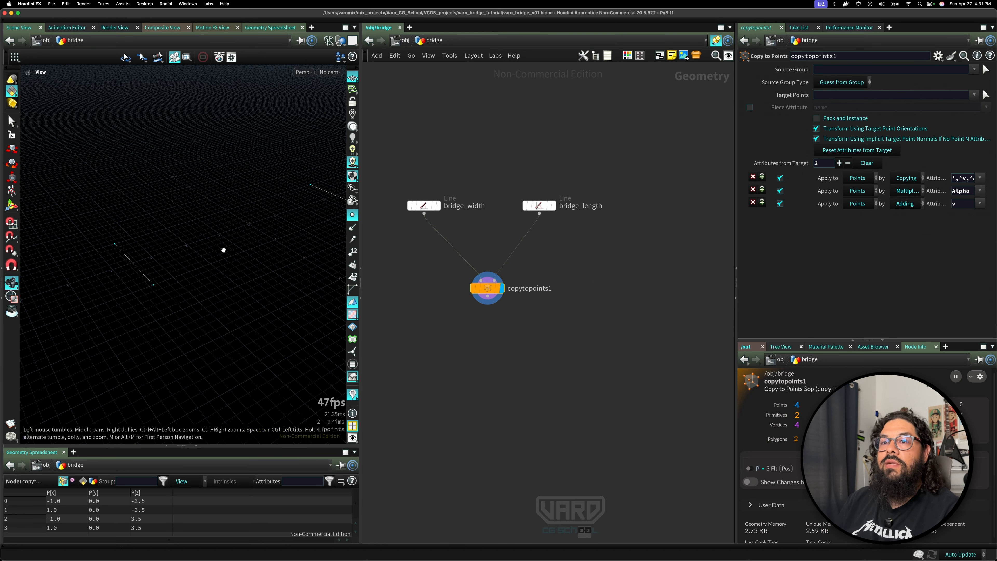
# Append a Skin node below Copy to Points and display it to turn the copied lines into a deck surface.
pyautogui.moveTo(223, 247); pyautogui.dragTo(159, 276)
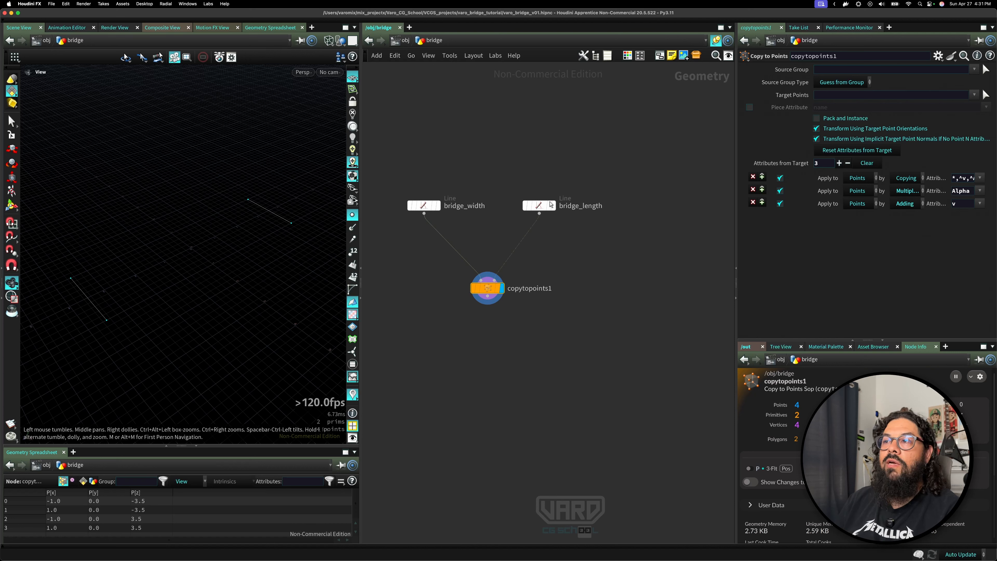
pyautogui.click(547, 208)
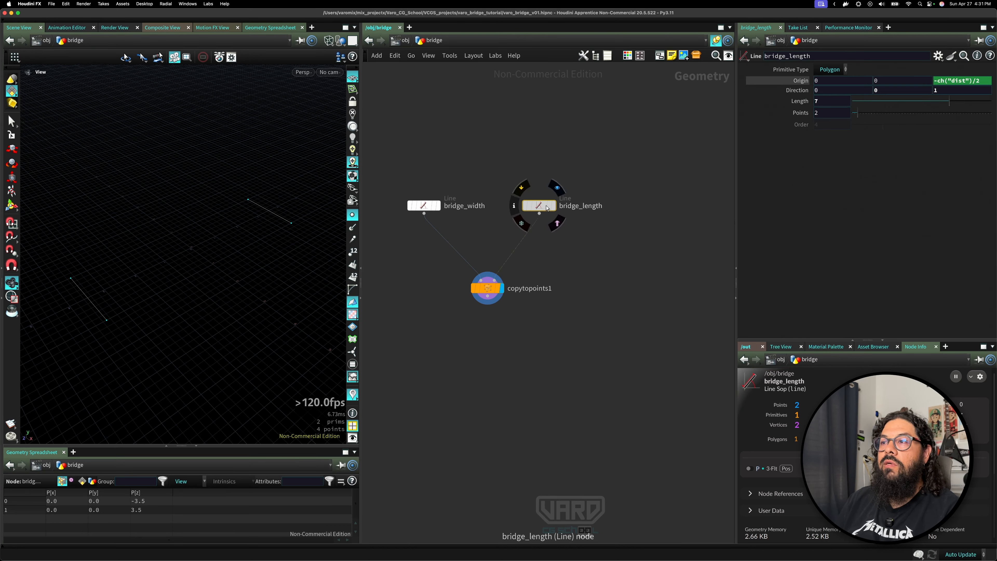
pyautogui.click(556, 222)
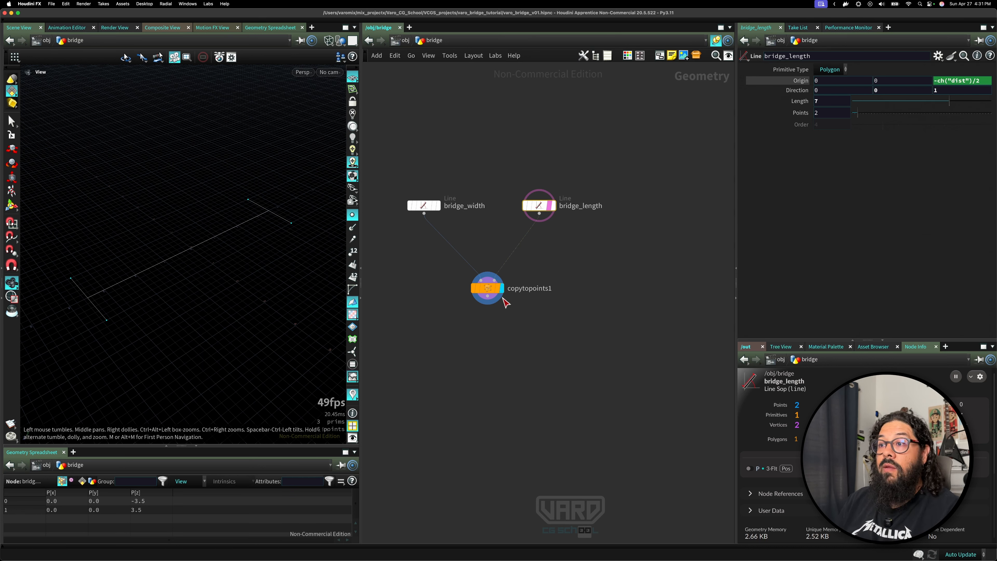
pyautogui.moveTo(490, 292); pyautogui.dragTo(484, 282)
pyautogui.click(483, 282)
pyautogui.press('Tab')
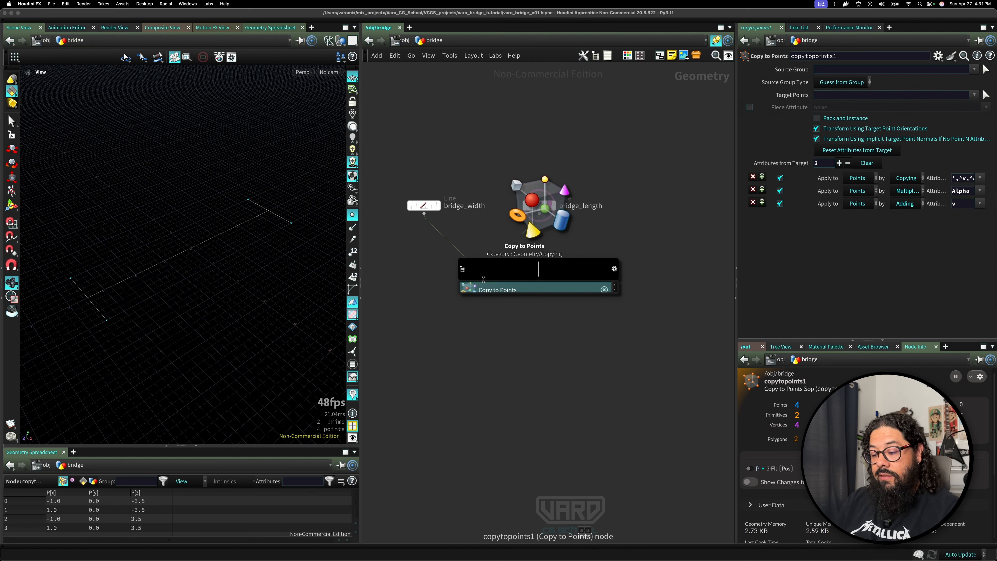
pyautogui.write('skin')
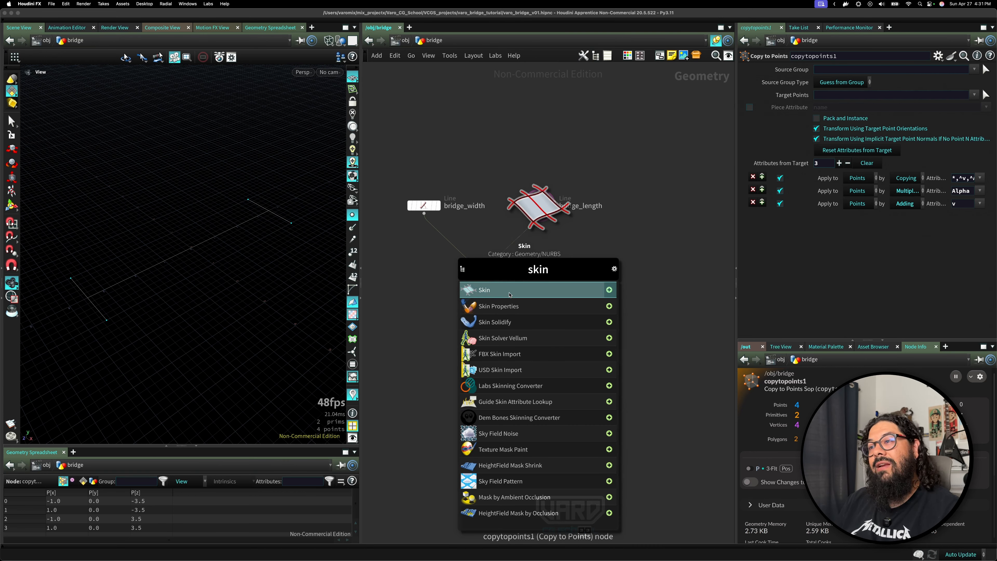
pyautogui.click(487, 290)
pyautogui.moveTo(482, 308); pyautogui.dragTo(487, 322)
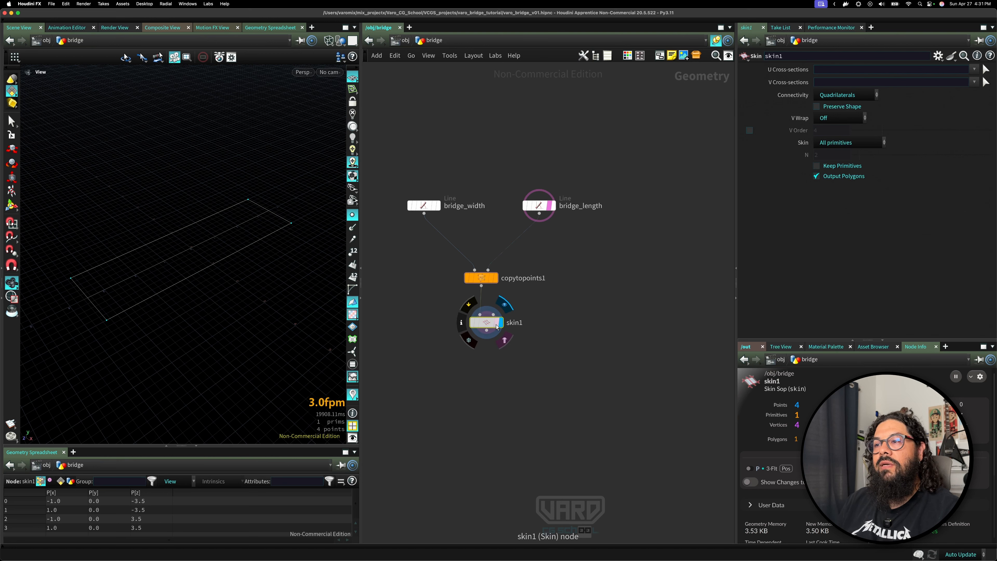
pyautogui.click(504, 340)
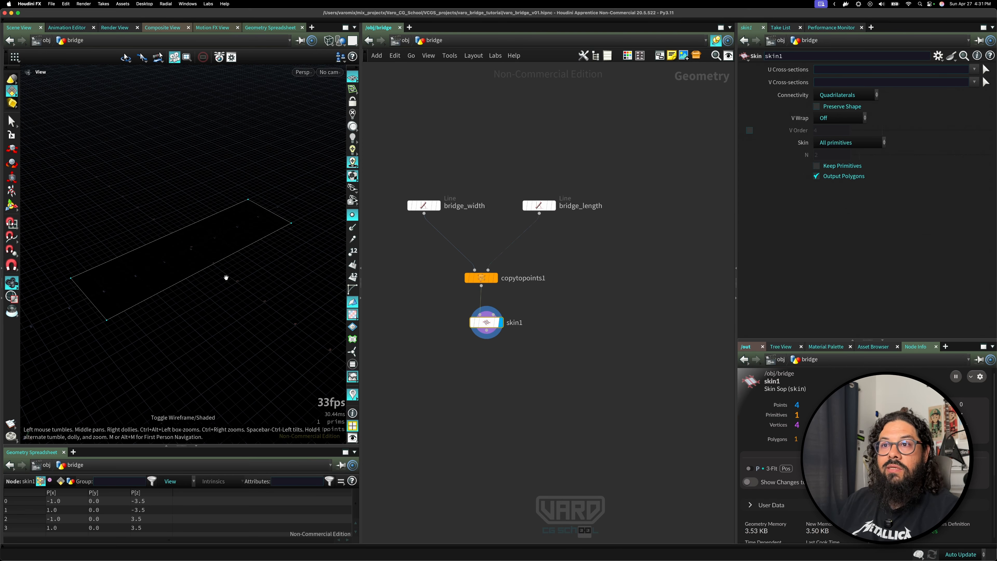
# Switch the viewport shading to Smooth Wire Shaded to view the skinned deck surface.
pyautogui.moveTo(223, 279)
pyautogui.mouseDown()
pyautogui.moveTo(212, 223)
pyautogui.moveTo(230, 285)
pyautogui.moveTo(211, 293)
pyautogui.mouseUp()
pyautogui.click(329, 41)
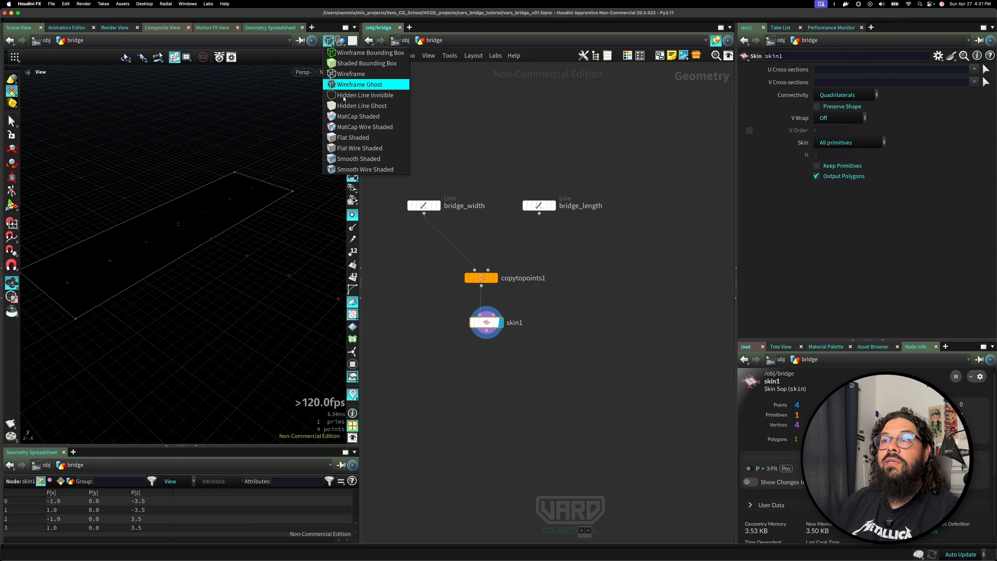
pyautogui.click(357, 160)
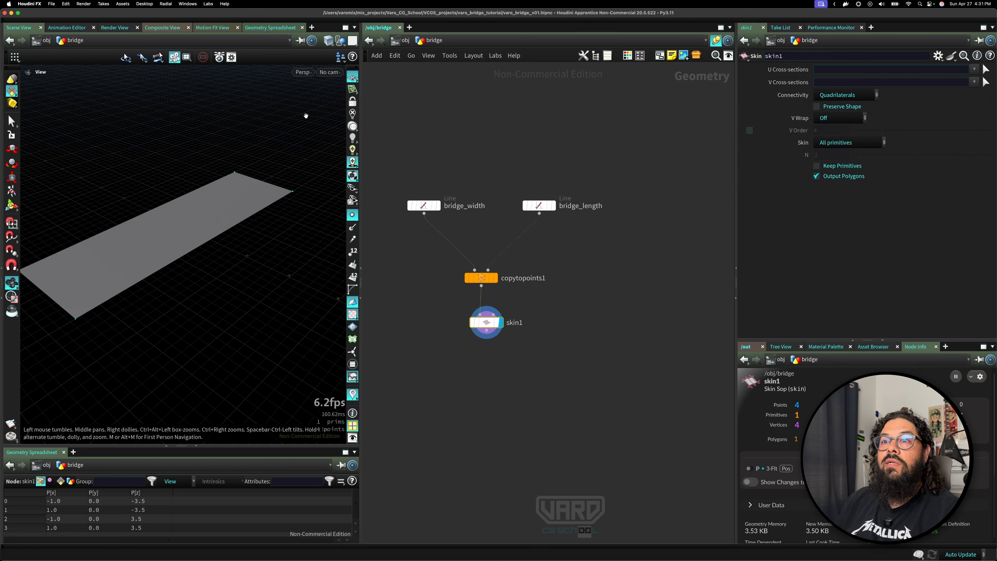
pyautogui.click(329, 41)
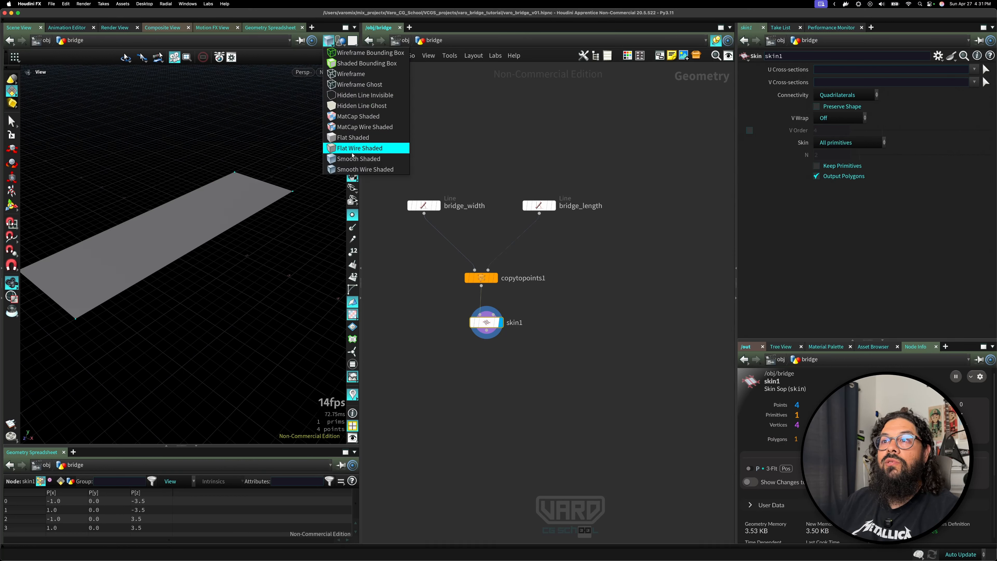
pyautogui.click(356, 169)
pyautogui.click(329, 40)
pyautogui.click(355, 127)
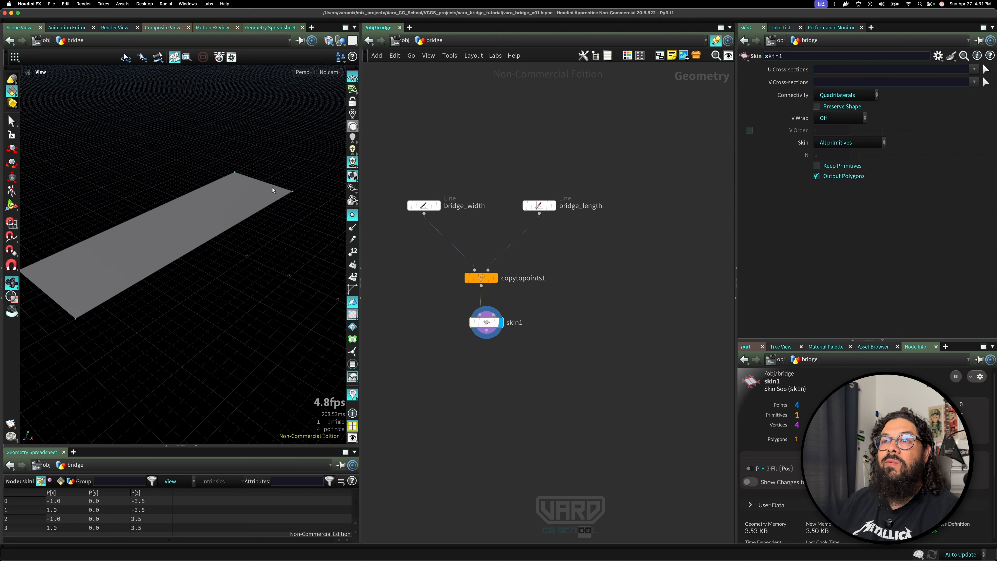
pyautogui.moveTo(240, 225)
pyautogui.mouseDown()
pyautogui.moveTo(246, 253)
pyautogui.moveTo(287, 240)
pyautogui.moveTo(250, 232)
pyautogui.mouseUp()
pyautogui.click(329, 40)
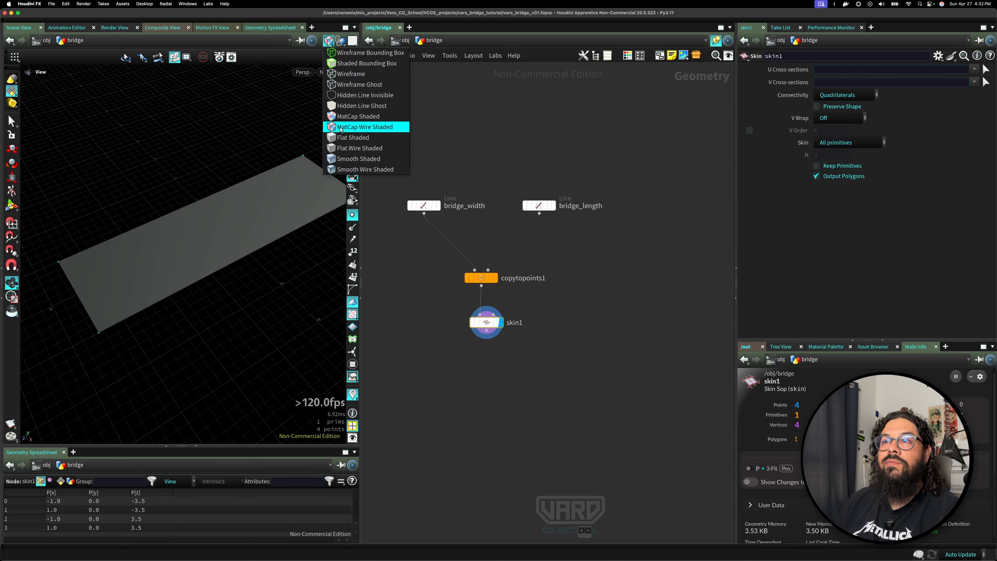
pyautogui.click(357, 169)
pyautogui.moveTo(219, 208)
pyautogui.mouseDown()
pyautogui.moveTo(245, 236)
pyautogui.moveTo(234, 196)
pyautogui.moveTo(214, 218)
pyautogui.mouseUp()
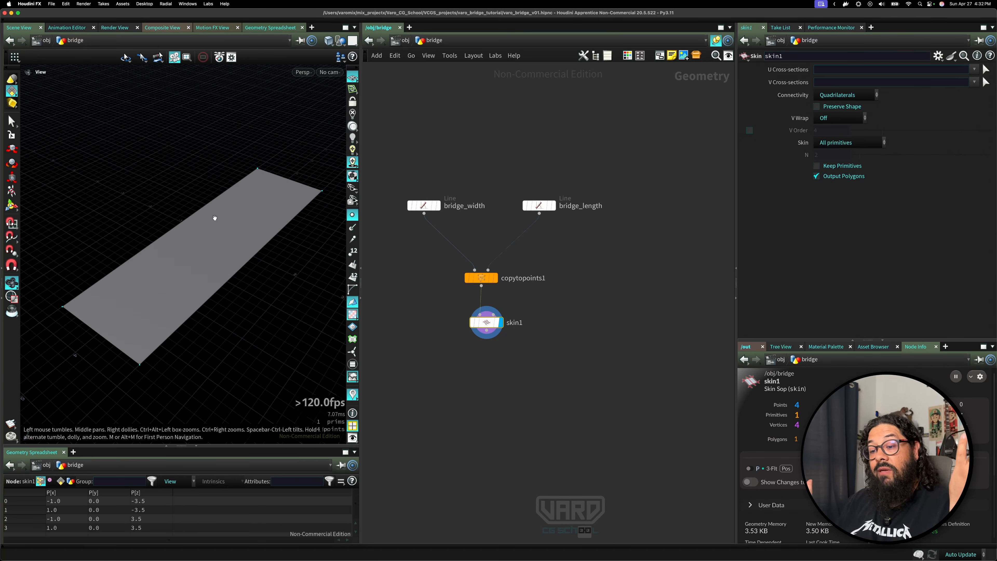
pyautogui.moveTo(218, 230); pyautogui.dragTo(157, 244, button='right')
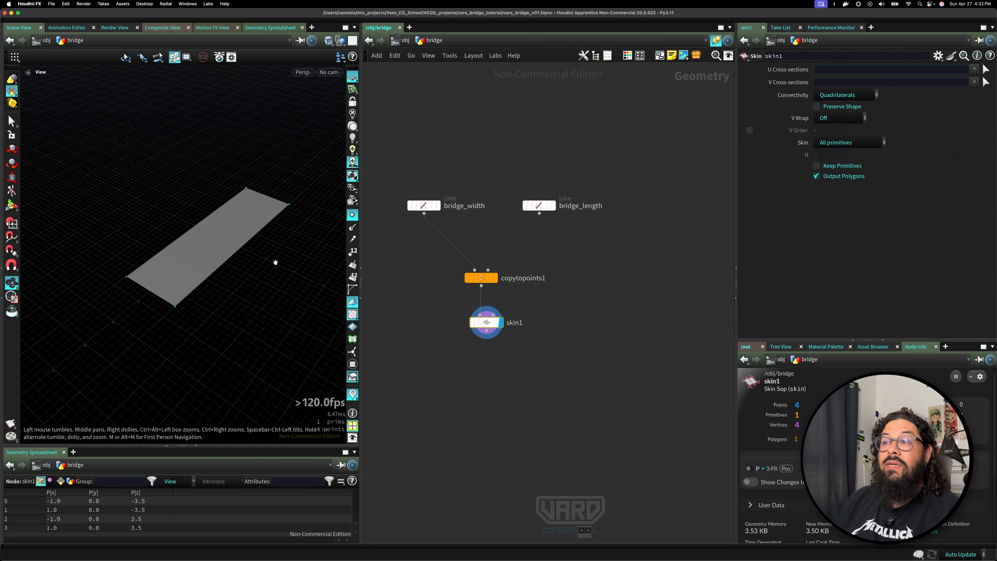
# Save the scene file.
pyautogui.moveTo(428, 319); pyautogui.dragTo(436, 308, button='middle')
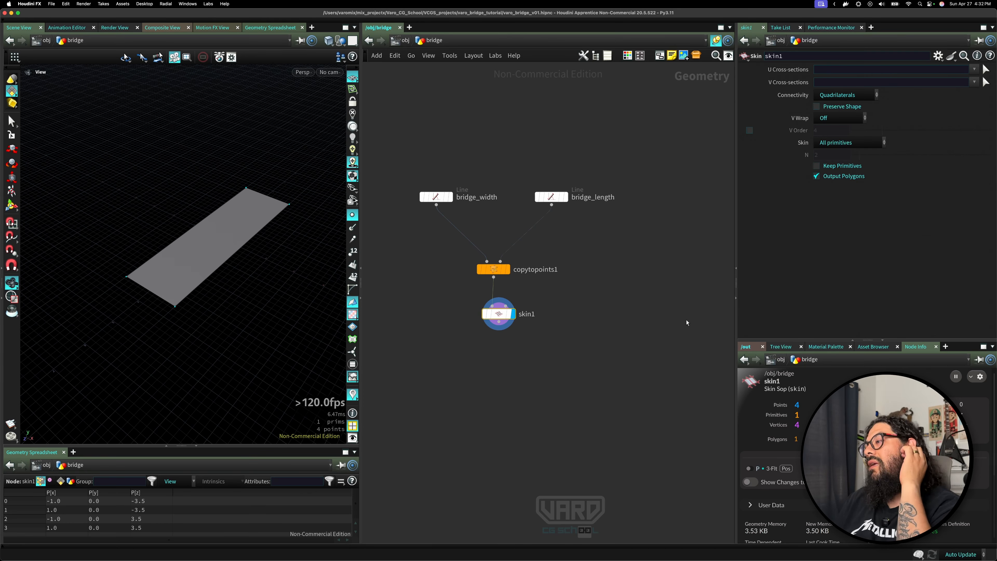
pyautogui.moveTo(740, 315); pyautogui.dragTo(756, 329)
pyautogui.moveTo(406, 334); pyautogui.dragTo(669, 140)
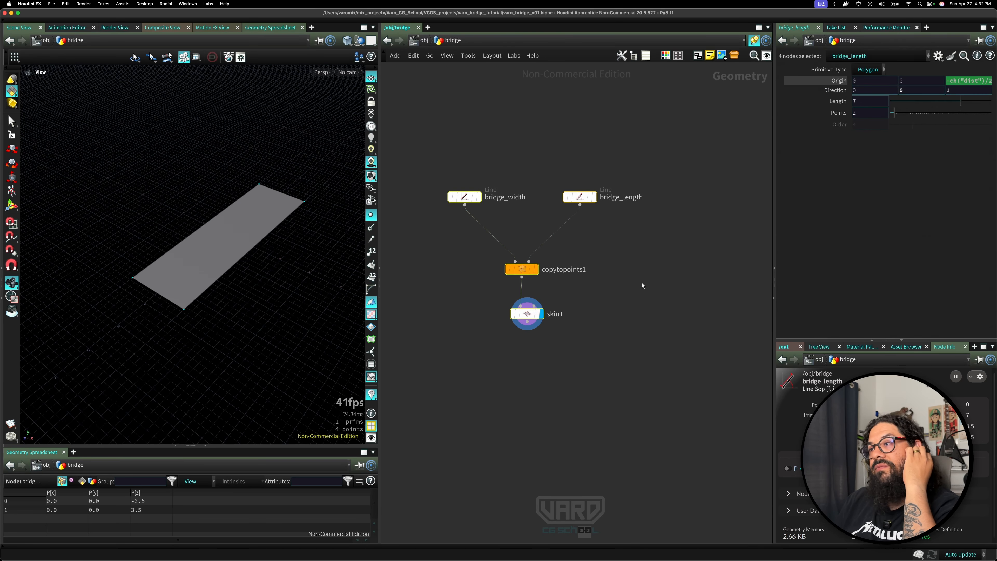
pyautogui.click(608, 339)
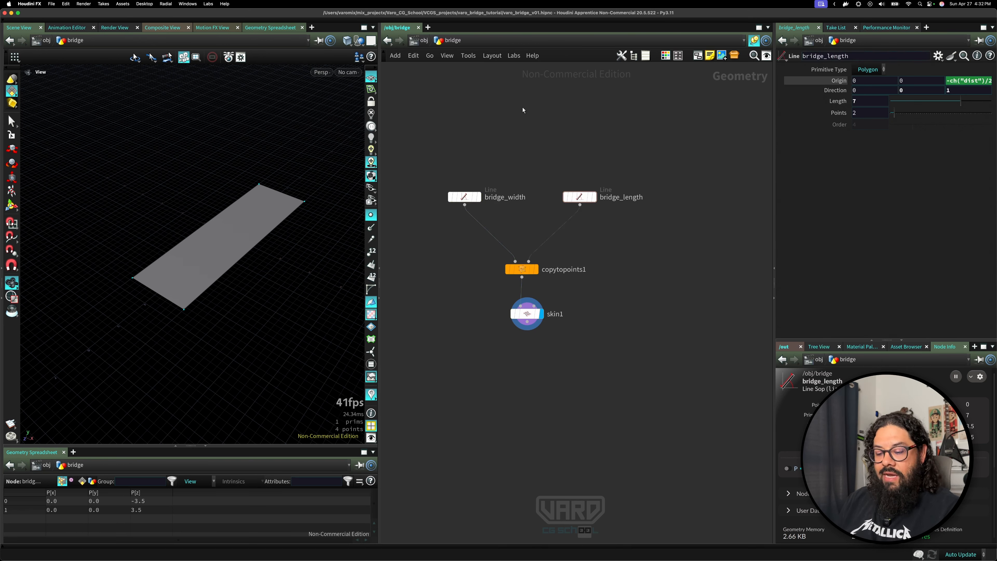
pyautogui.press('super+s')
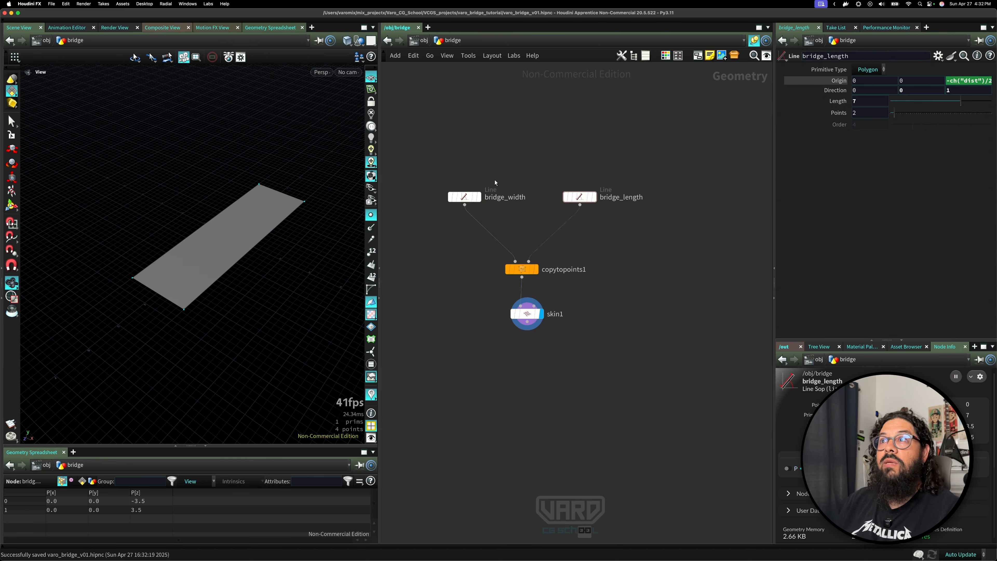
# Create a new digital asset from the selected bridge nodes.
pyautogui.moveTo(466, 169); pyautogui.dragTo(648, 377)
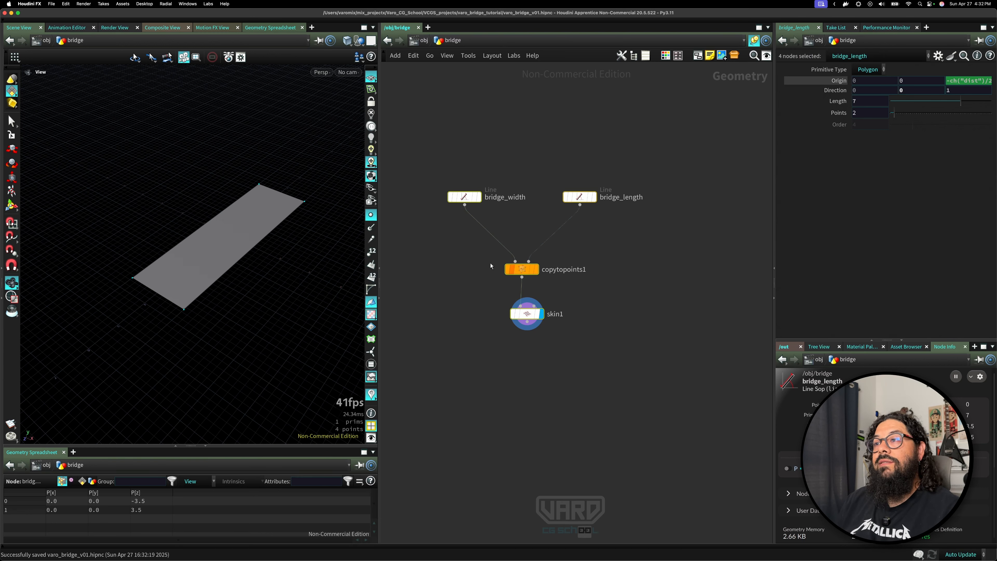
pyautogui.click(121, 4)
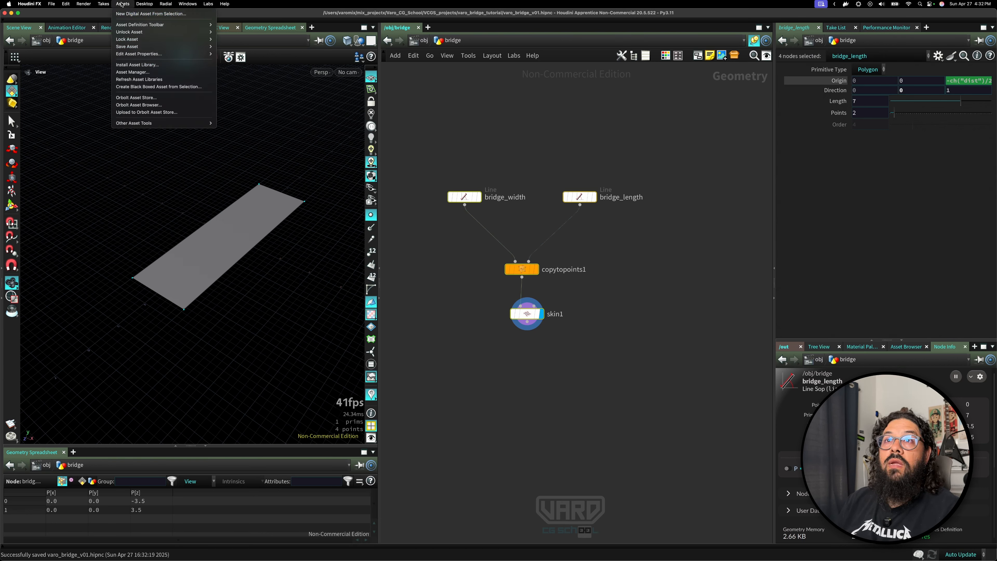
pyautogui.click(195, 18)
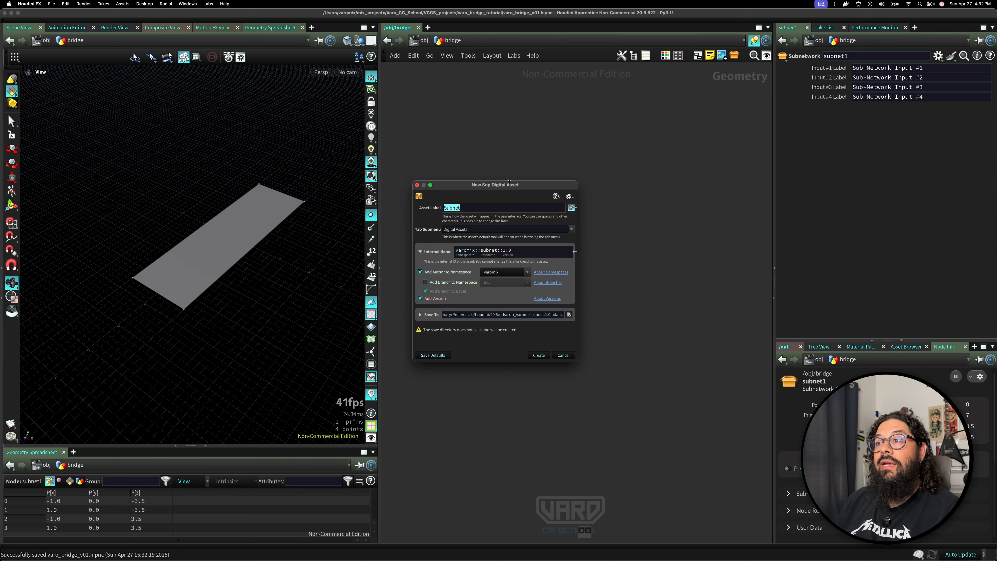
pyautogui.moveTo(509, 181); pyautogui.dragTo(551, 202)
pyautogui.moveTo(551, 201); pyautogui.dragTo(496, 167)
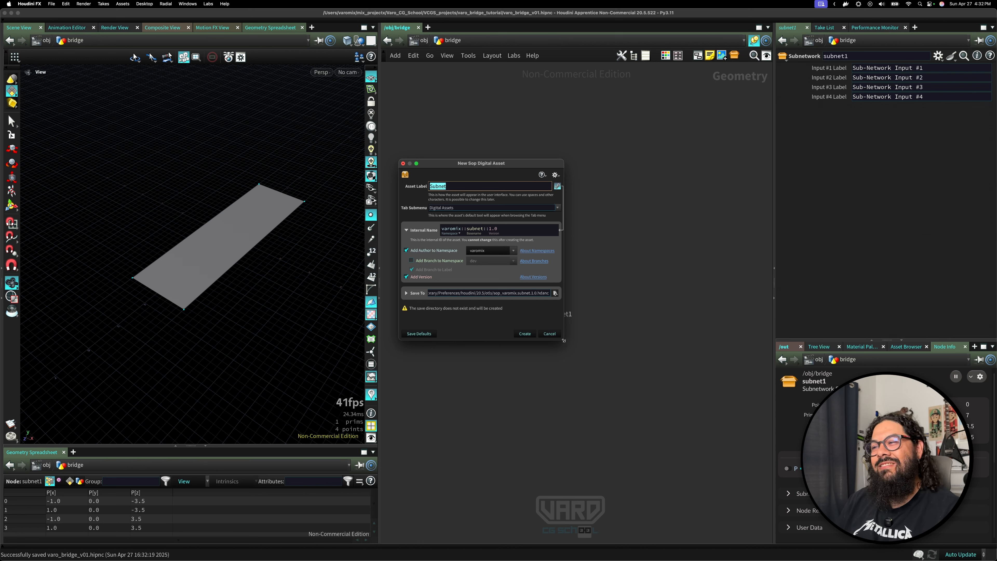
pyautogui.moveTo(563, 340); pyautogui.dragTo(609, 376)
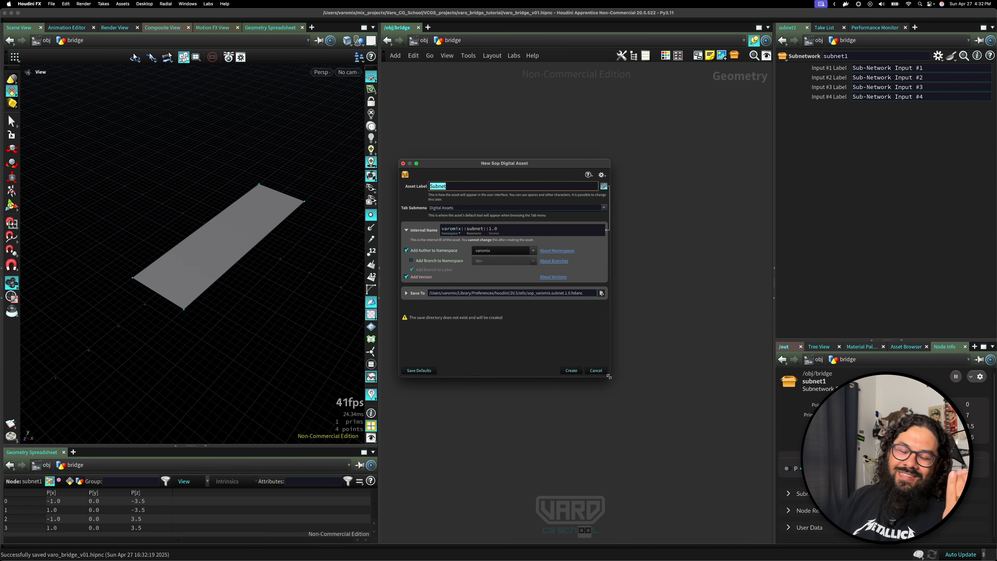
# Turn off adding the author namespace and the version to the asset's internal name.
pyautogui.click(413, 250)
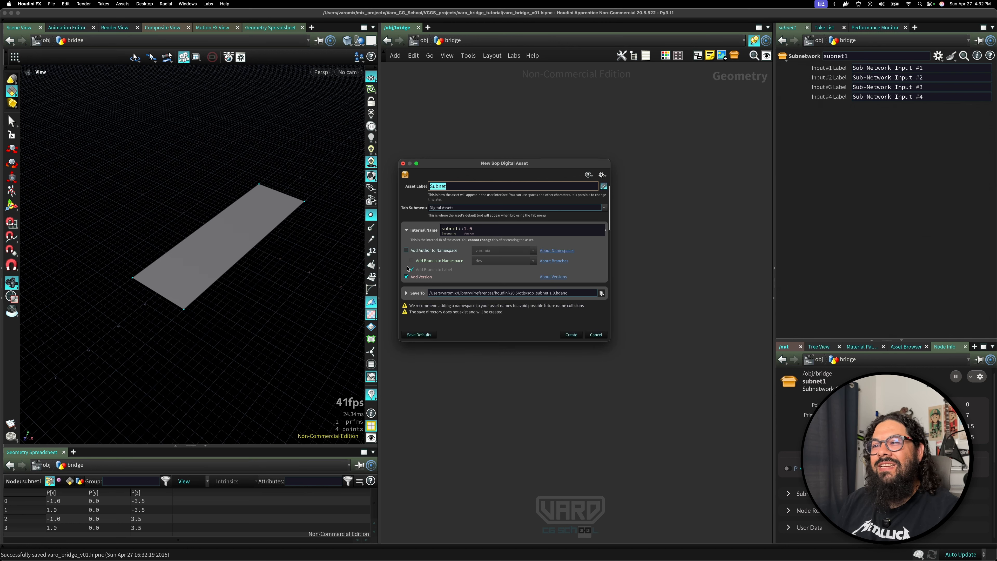
pyautogui.click(408, 277)
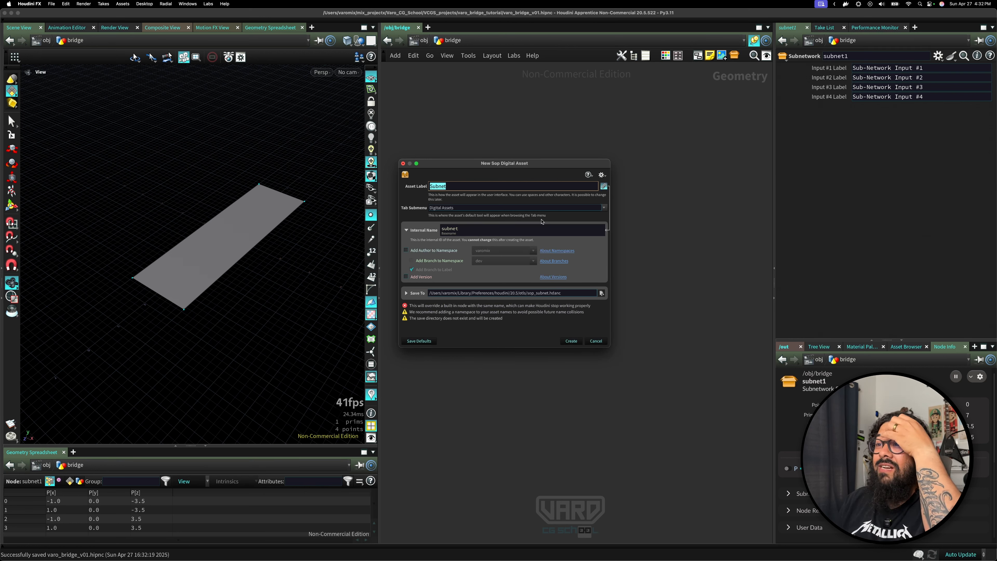
# Set the asset's tab submenu to Varo and its label to bridge.
pyautogui.click(459, 207)
pyautogui.write('V')
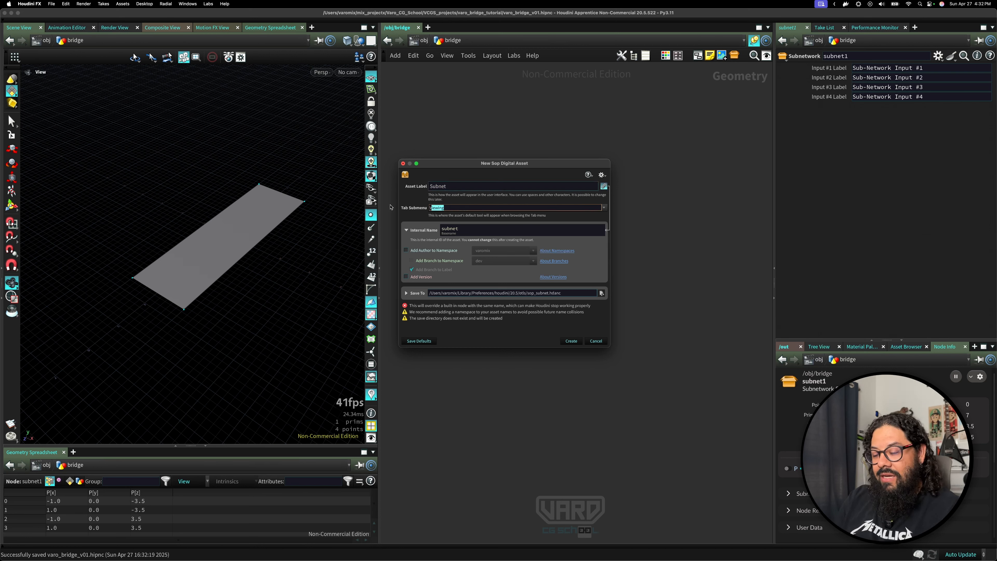
pyautogui.write('aro')
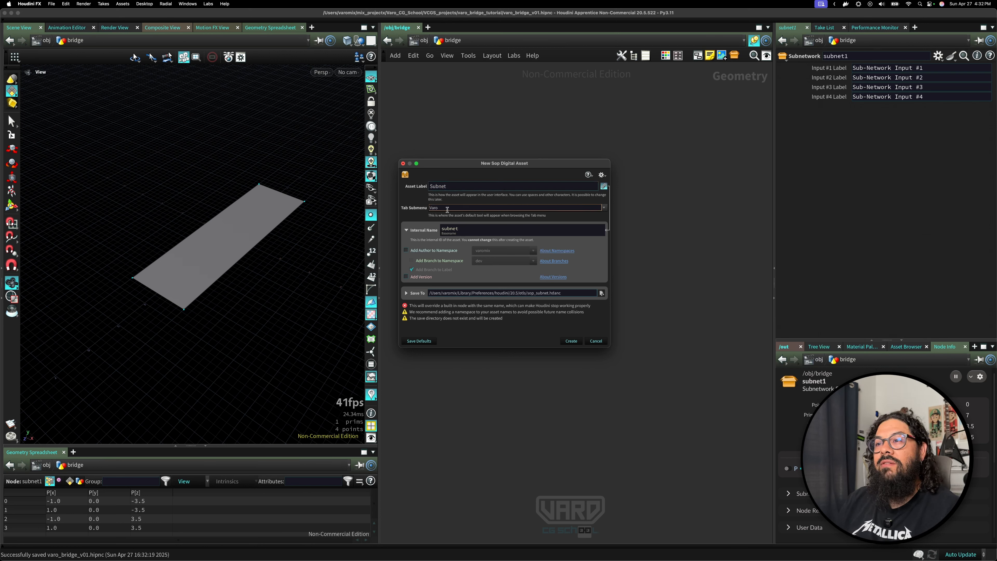
pyautogui.doubleClick(450, 186)
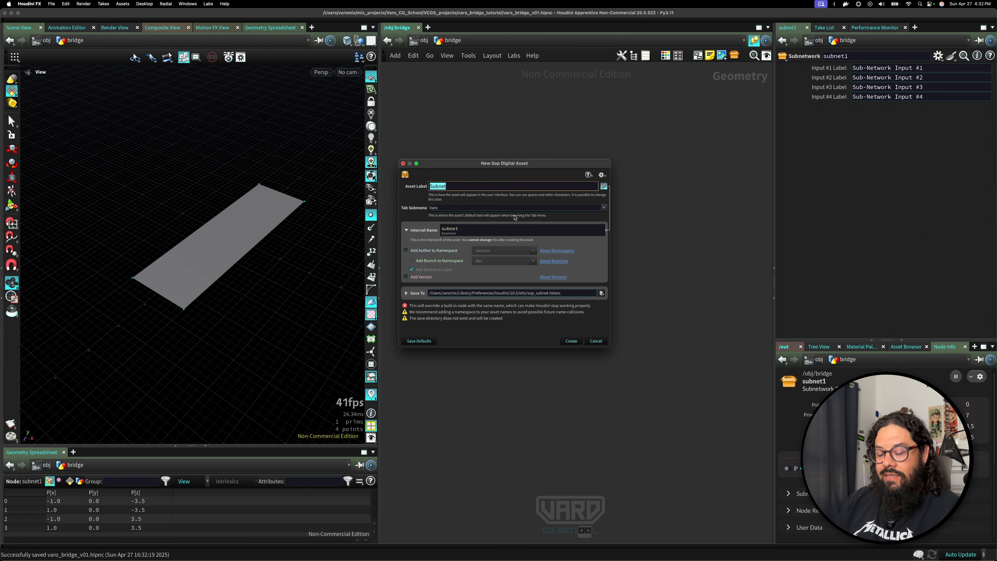
pyautogui.write('bridge')
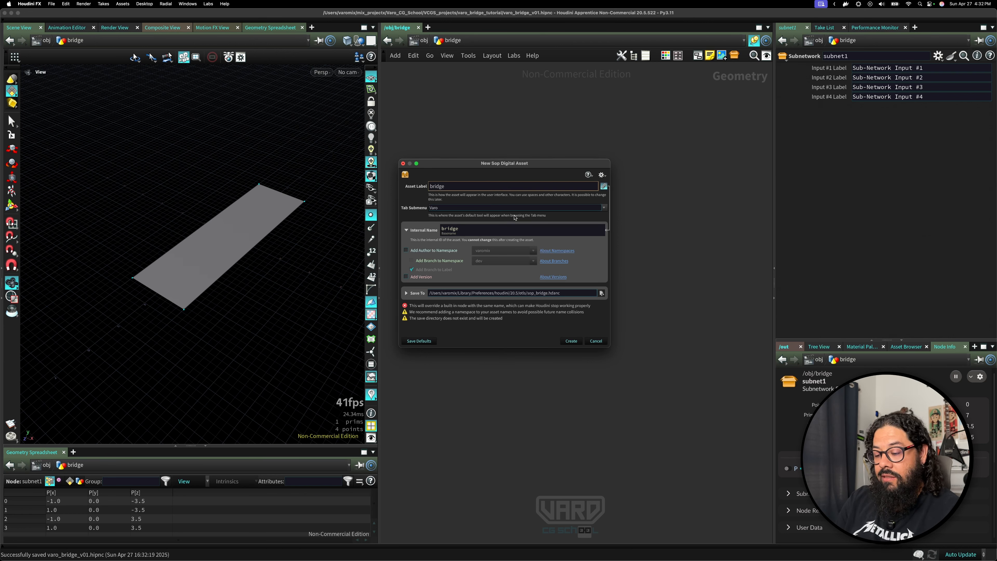
pyautogui.write('_tuto')
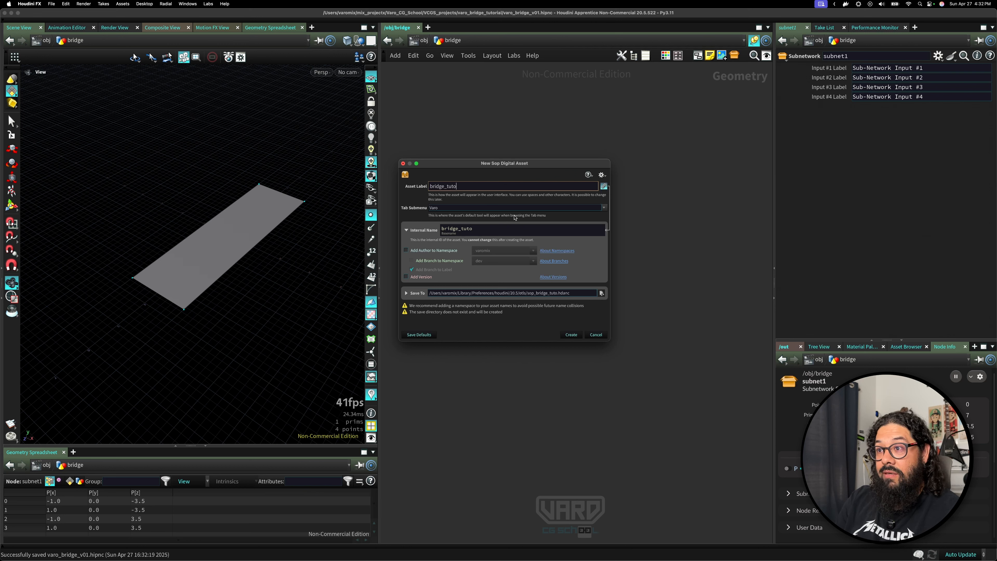
pyautogui.write('rial')
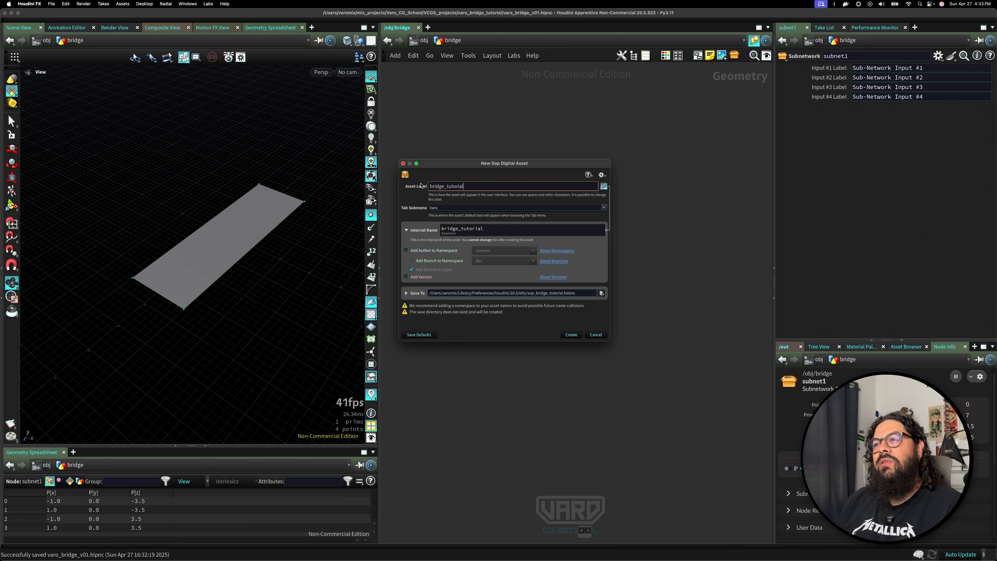
# Rename the asset label to bridge_tutorial.
pyautogui.moveTo(501, 165); pyautogui.dragTo(500, 159)
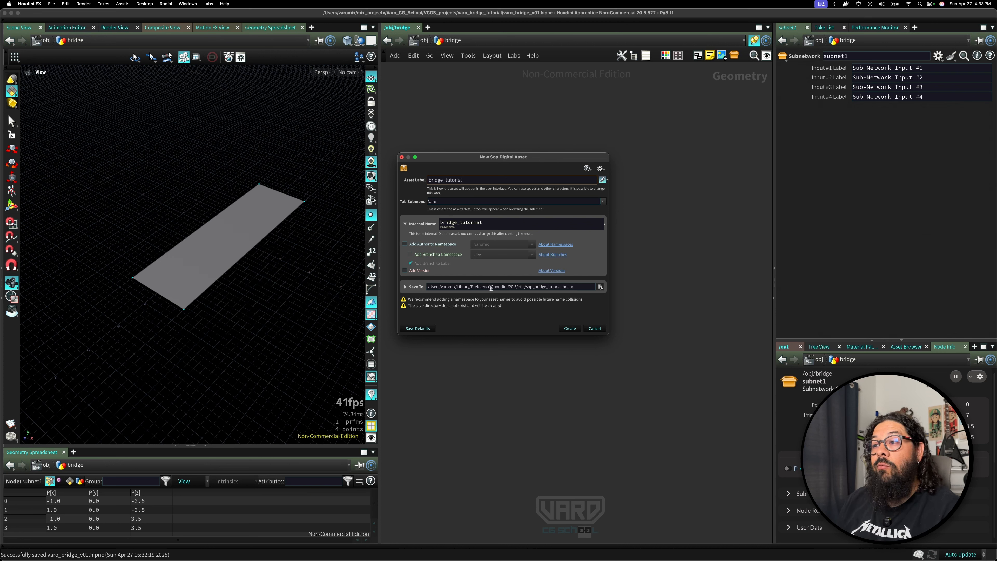
# Set the asset's save location to the hda folder inside the project's $JOB directory.
pyautogui.moveTo(576, 286); pyautogui.dragTo(524, 287)
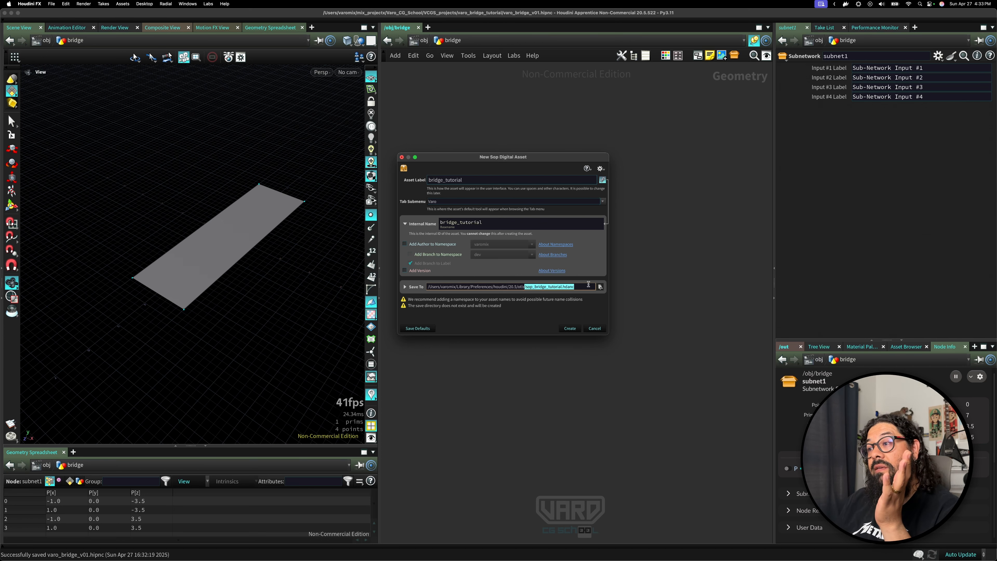
pyautogui.click(600, 287)
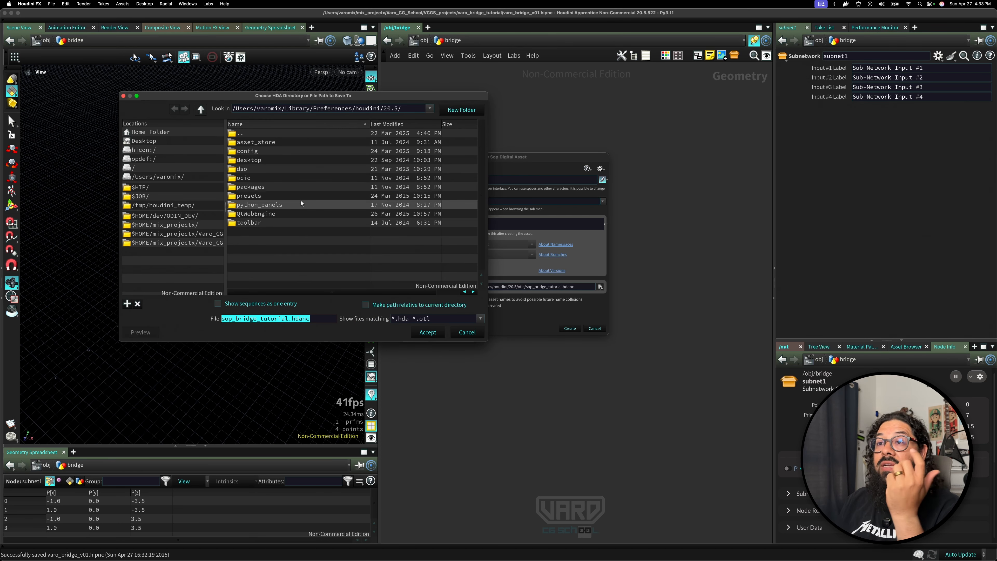
pyautogui.moveTo(321, 94); pyautogui.dragTo(392, 132)
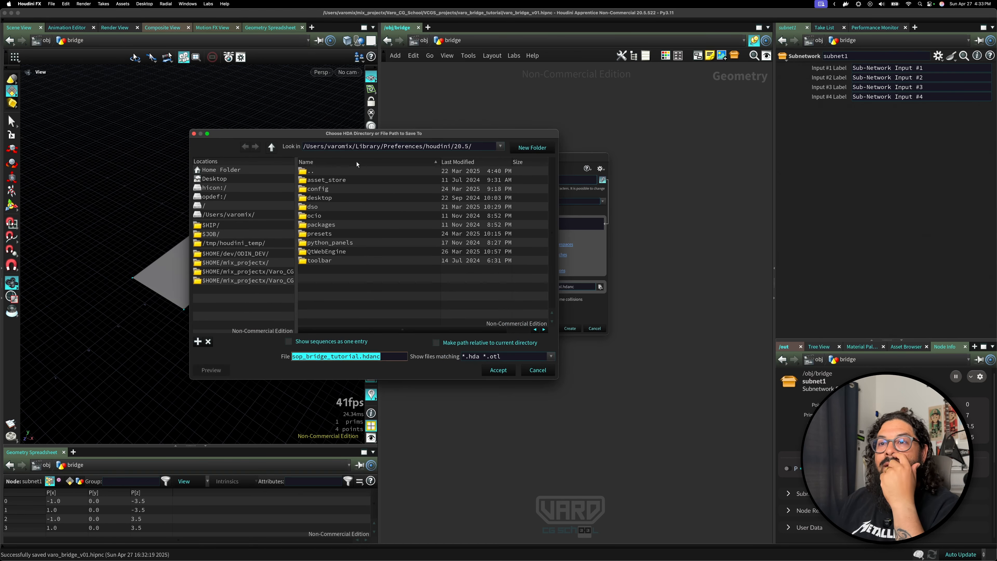
pyautogui.click(217, 234)
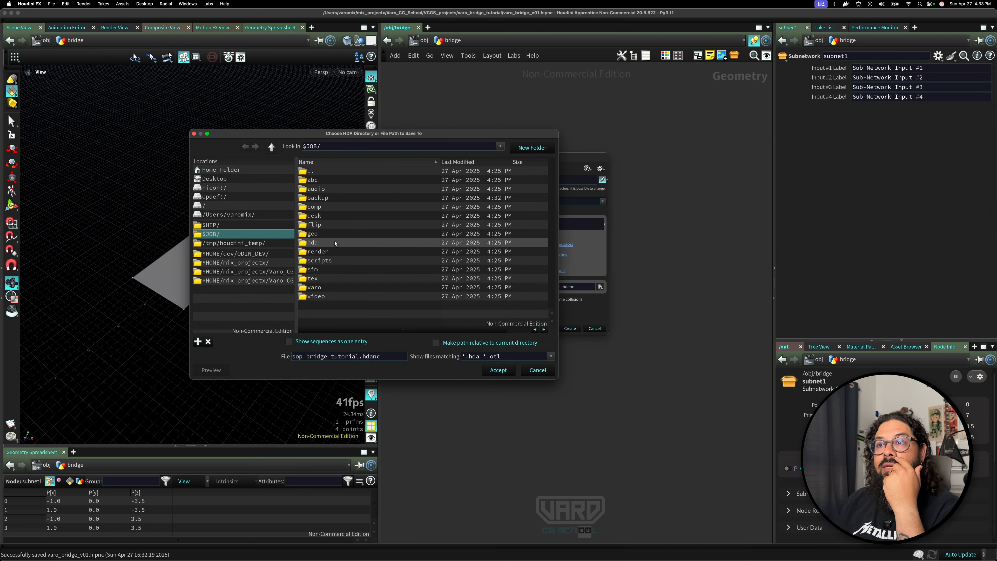
pyautogui.doubleClick(325, 243)
pyautogui.click(338, 358)
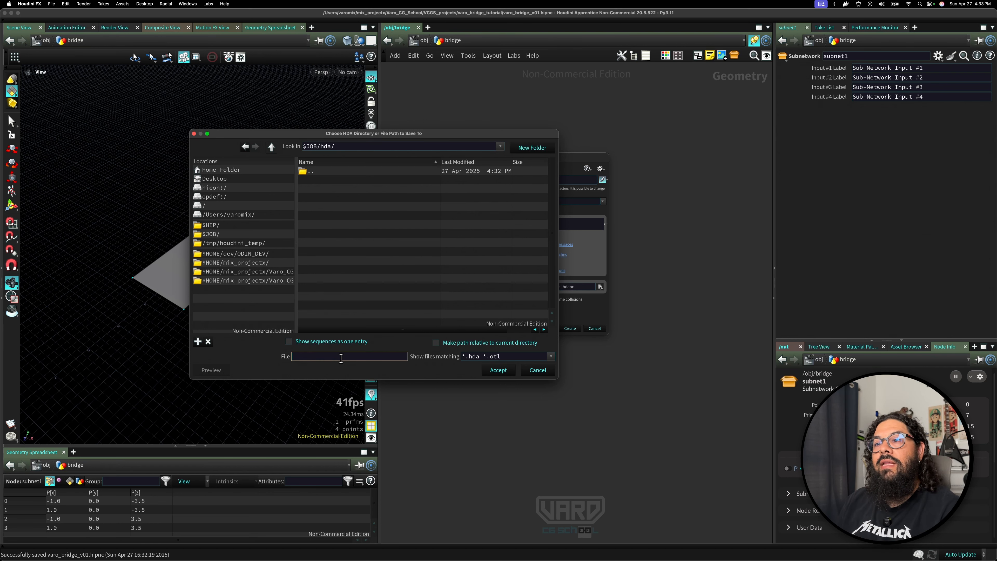
pyautogui.click(497, 370)
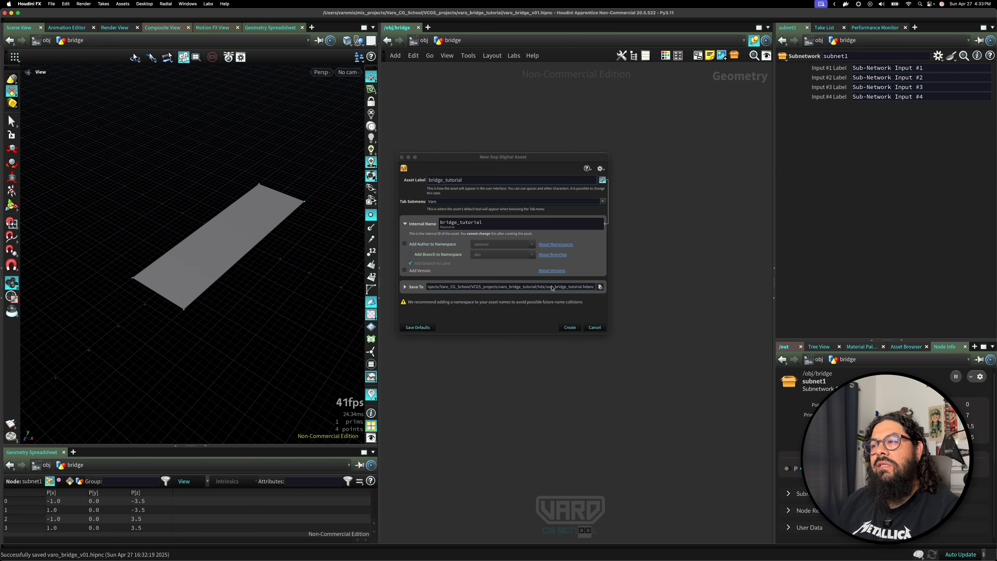
# Create the bridge_tutorial digital asset with the chosen save path.
pyautogui.moveTo(528, 287); pyautogui.dragTo(645, 345)
pyautogui.moveTo(606, 282); pyautogui.dragTo(654, 284)
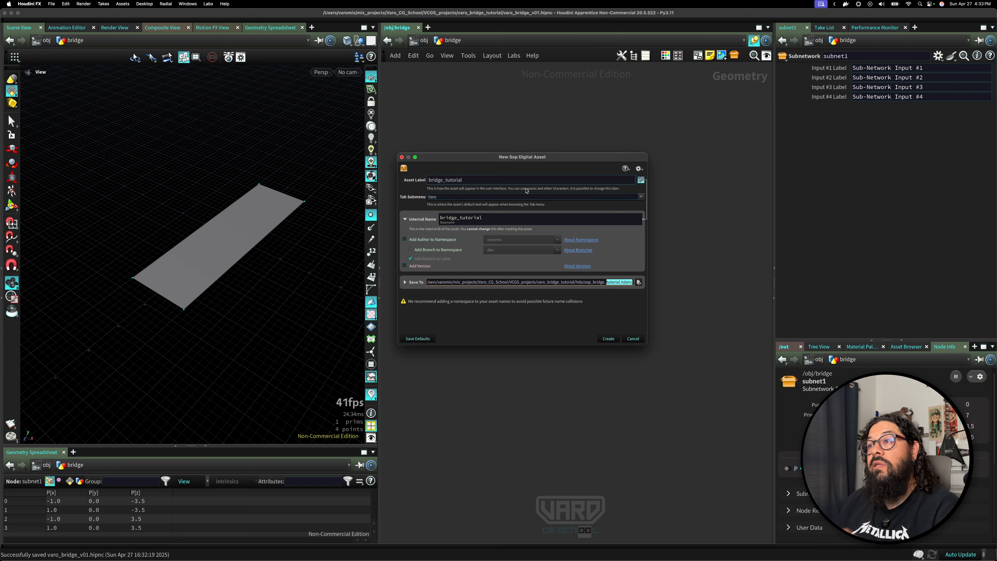
pyautogui.moveTo(545, 163); pyautogui.dragTo(531, 165)
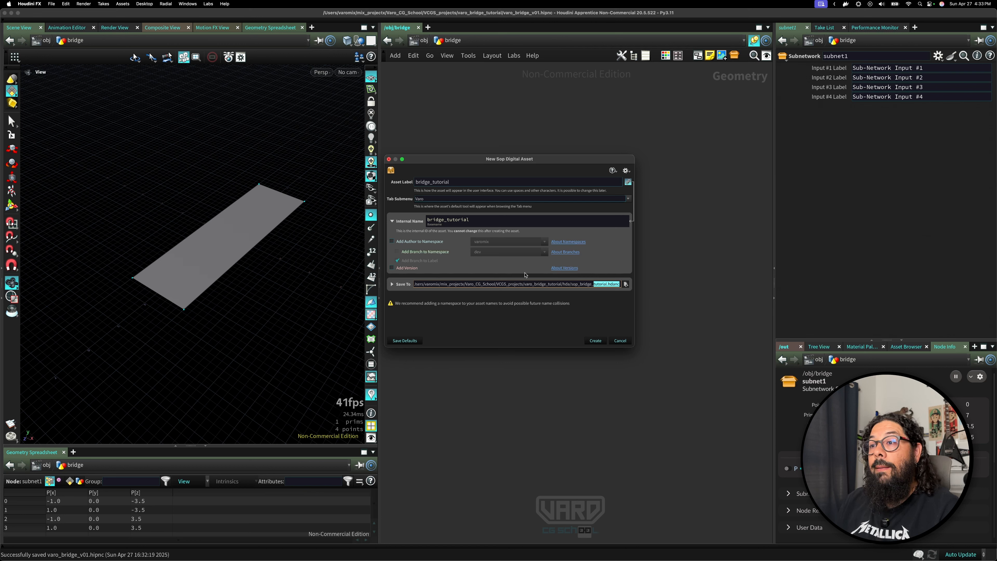
pyautogui.moveTo(494, 283); pyautogui.dragTo(620, 284)
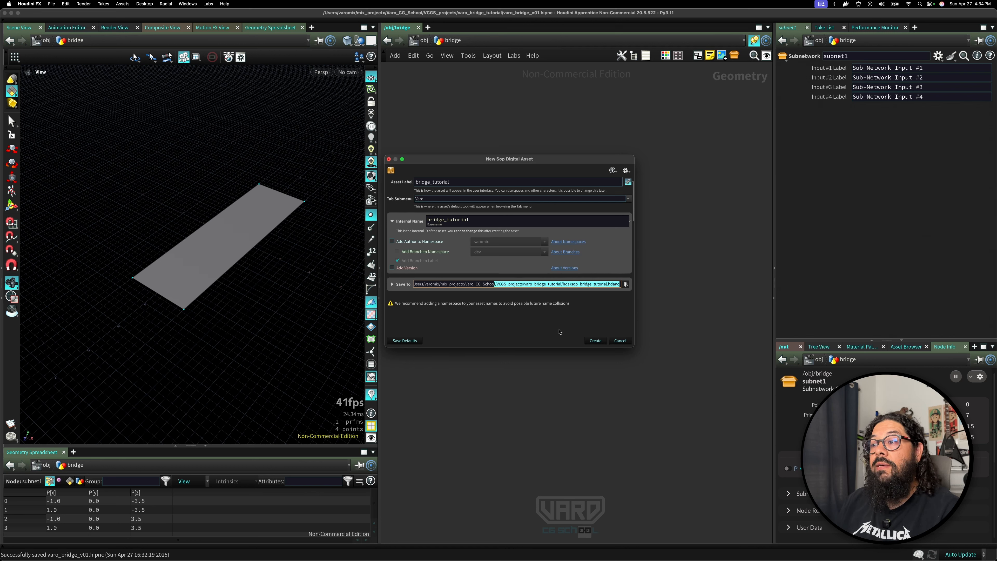
pyautogui.click(603, 340)
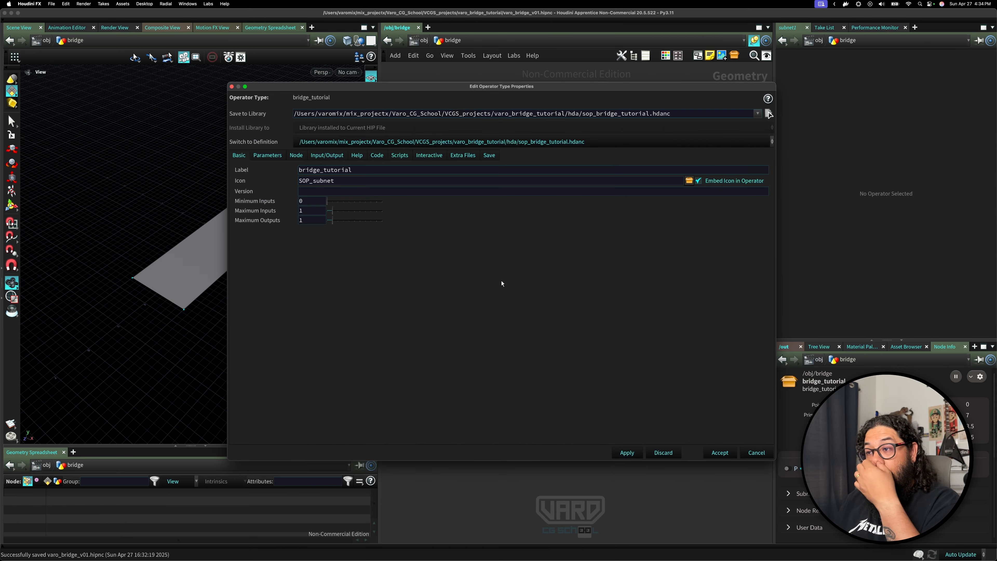
pyautogui.moveTo(436, 87); pyautogui.dragTo(243, 82)
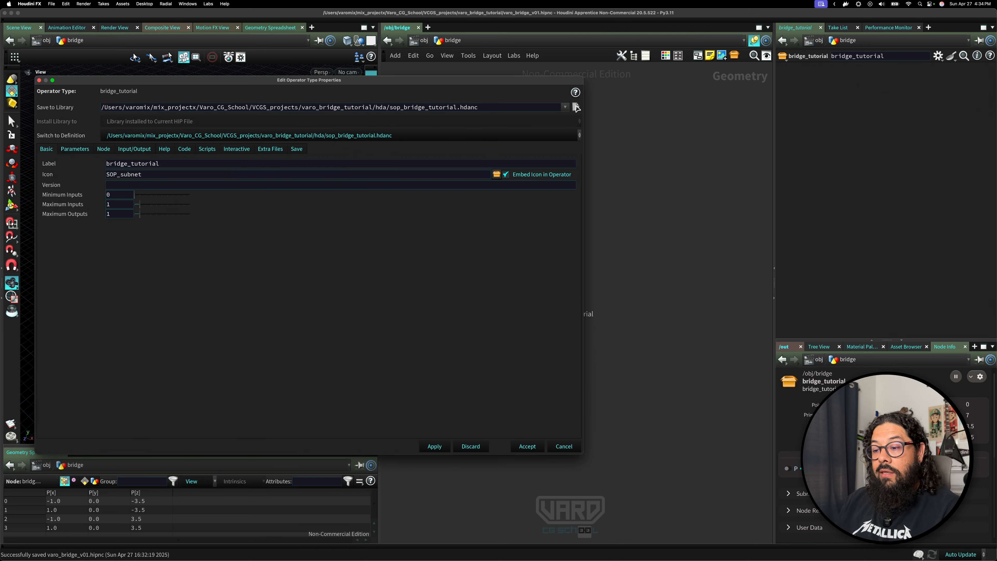
pyautogui.click(576, 107)
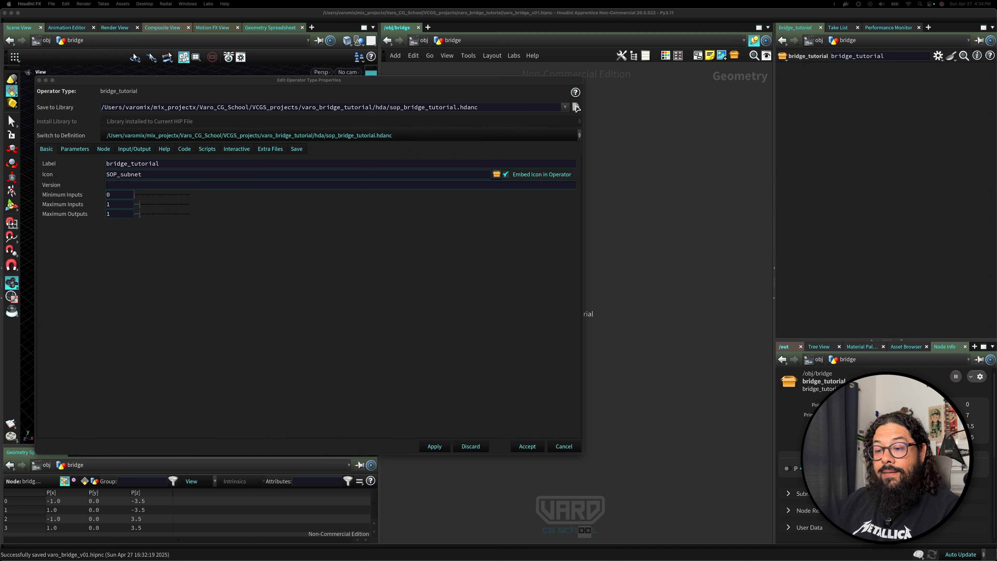
pyautogui.click(450, 86)
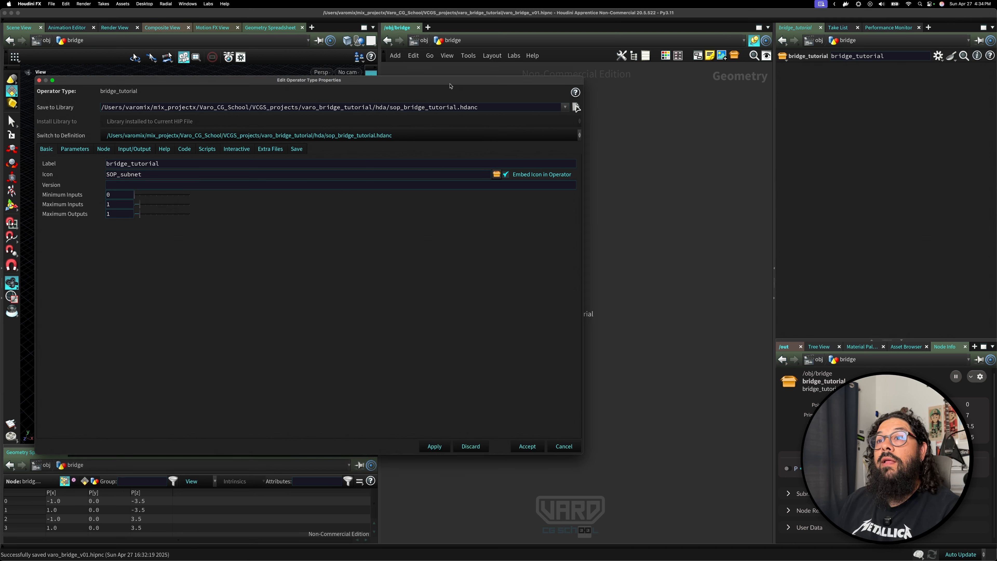
pyautogui.moveTo(582, 453); pyautogui.dragTo(406, 336)
pyautogui.moveTo(526, 315); pyautogui.dragTo(547, 228)
pyautogui.moveTo(352, 79); pyautogui.dragTo(369, 146)
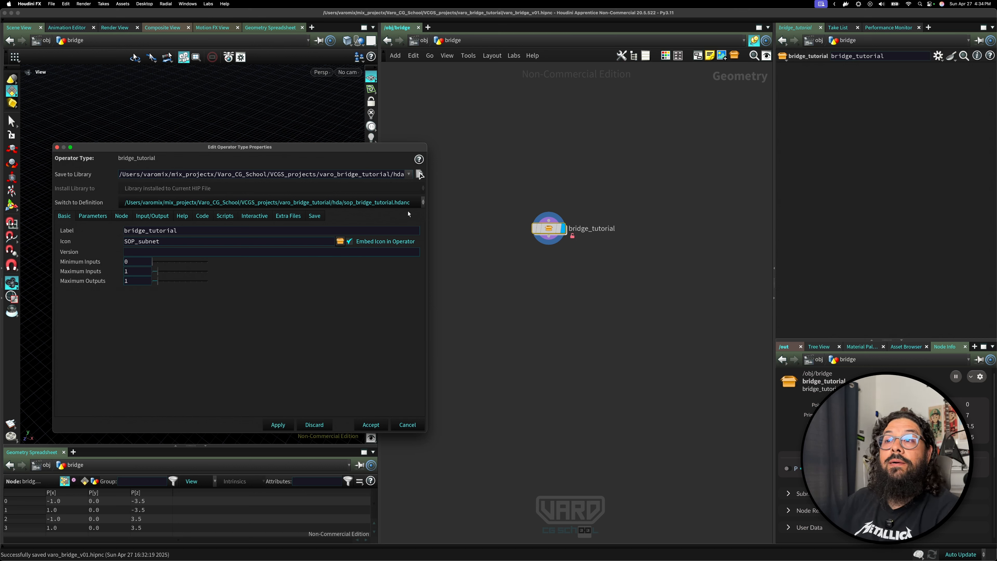
pyautogui.moveTo(307, 149); pyautogui.dragTo(318, 131)
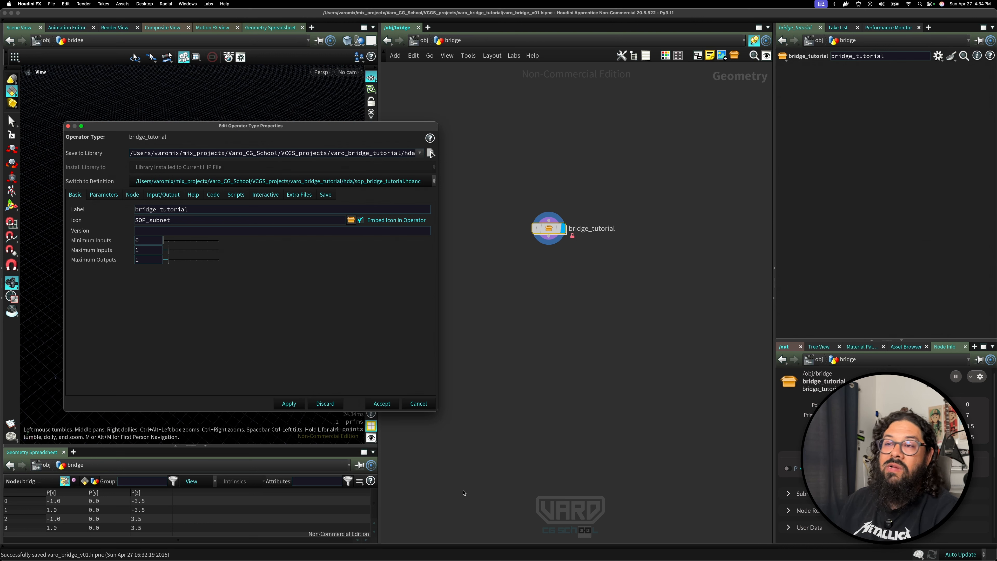
pyautogui.moveTo(549, 228); pyautogui.dragTo(565, 228)
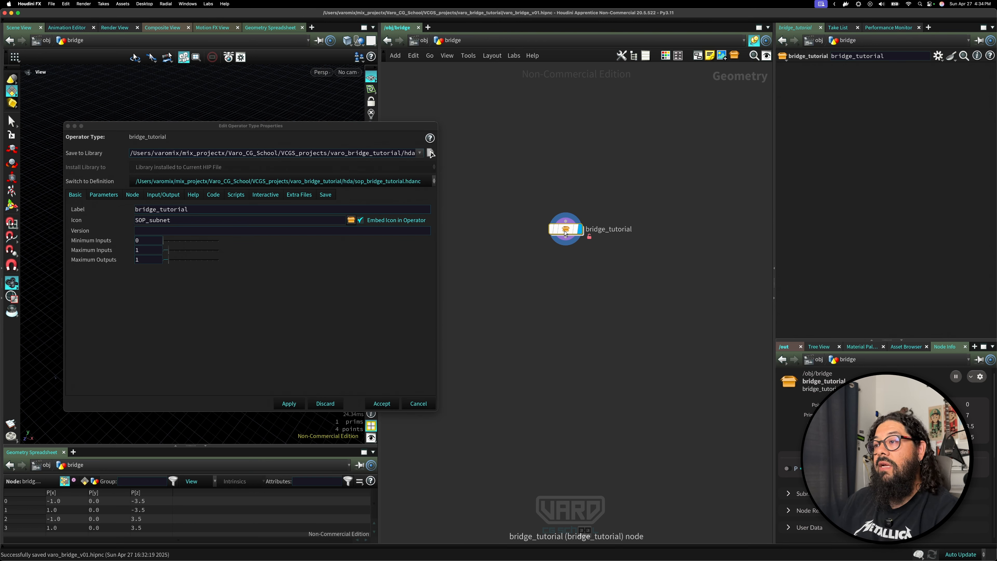
# Set the asset's icon to SHELF_rbdconvexproxy.svg from the built-in SVG icons and accept the type properties.
pyautogui.click(350, 220)
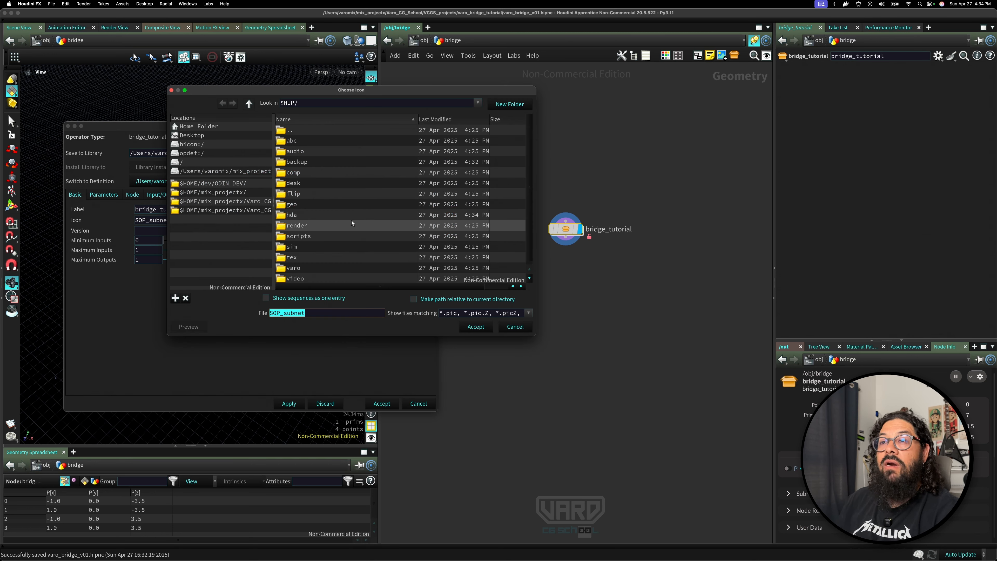
pyautogui.click(196, 144)
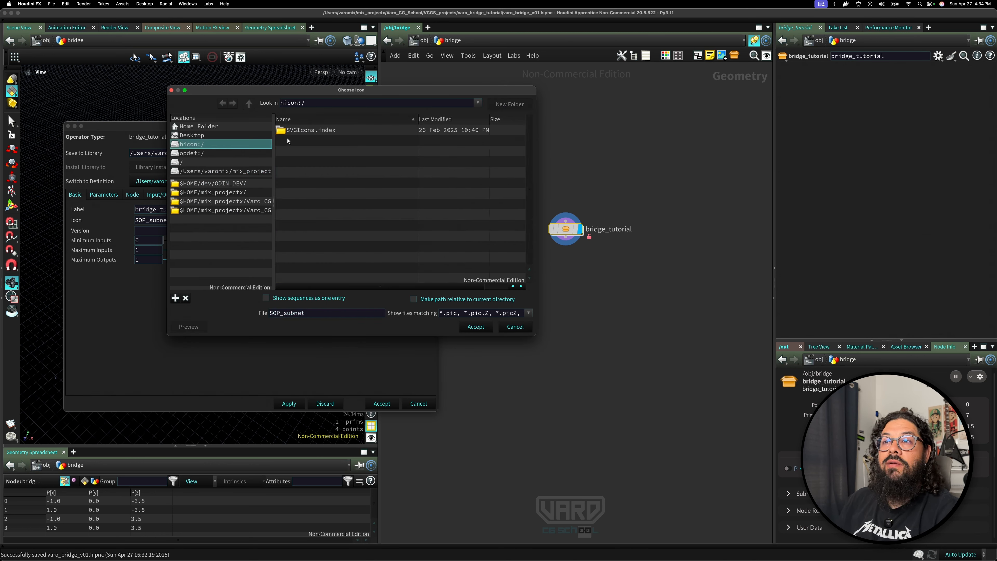
pyautogui.doubleClick(302, 130)
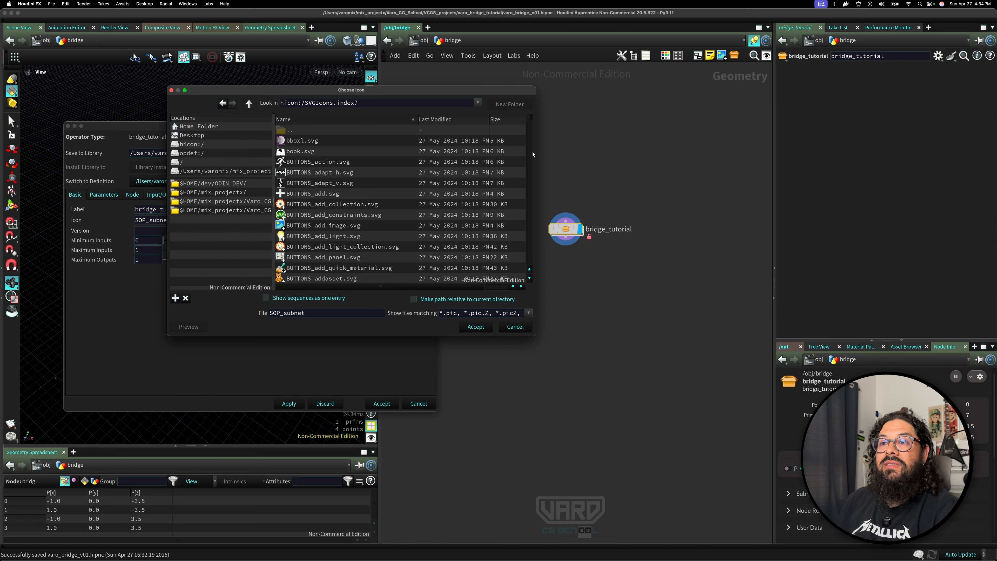
pyautogui.scroll(-10, 533, 133)
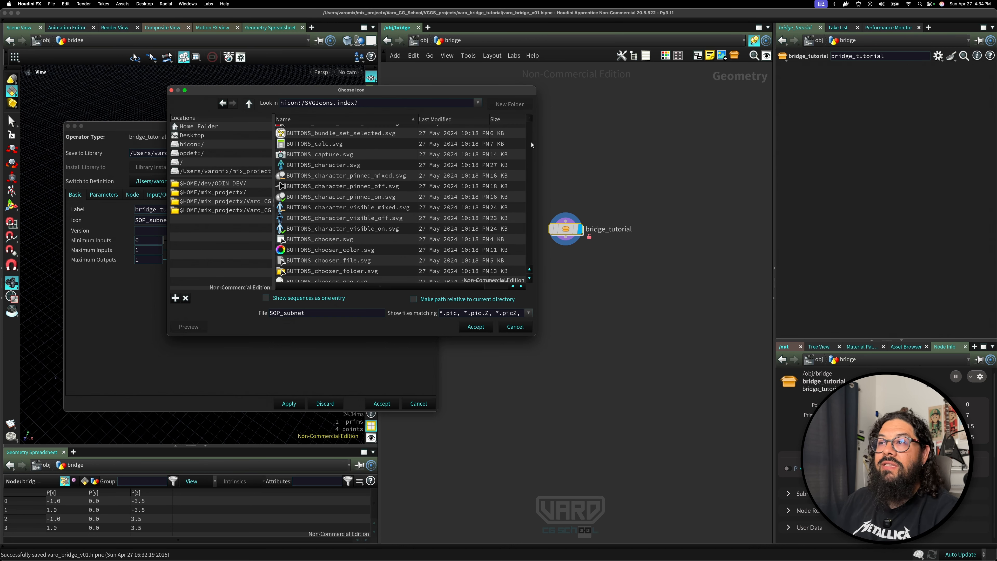
pyautogui.scroll(-5, 529, 130)
pyautogui.scroll(-5, 529, 134)
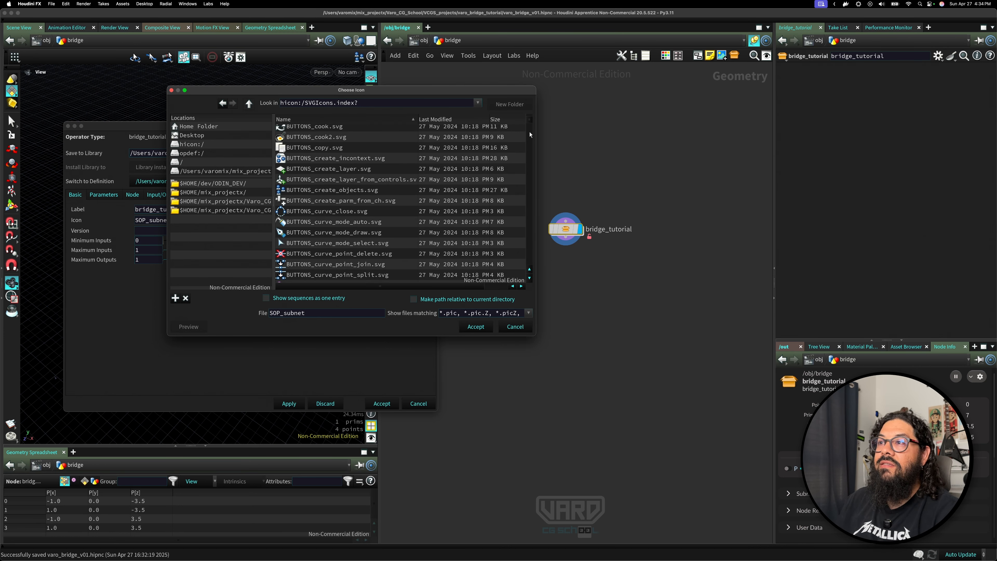
pyautogui.moveTo(531, 121); pyautogui.dragTo(530, 204)
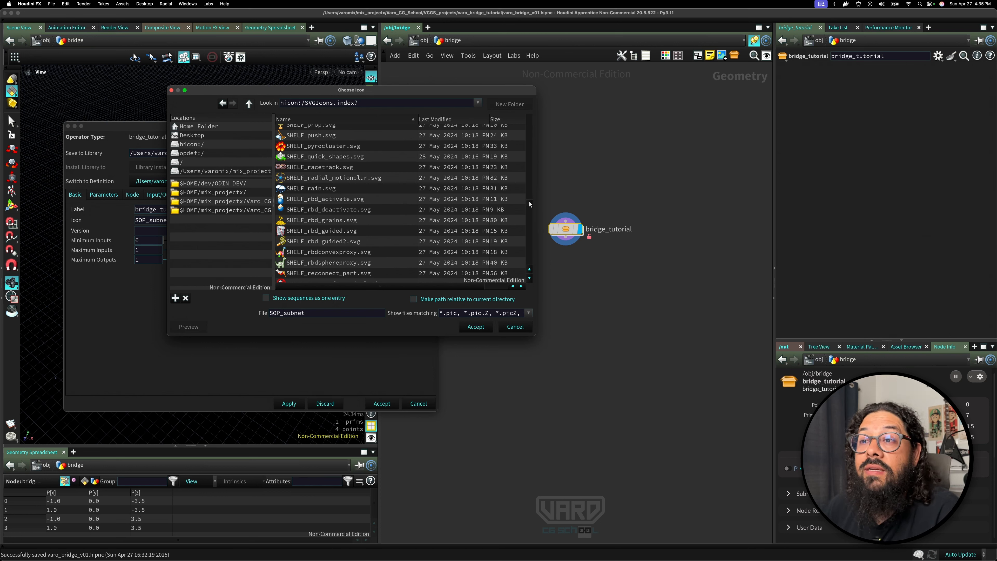
pyautogui.click(285, 252)
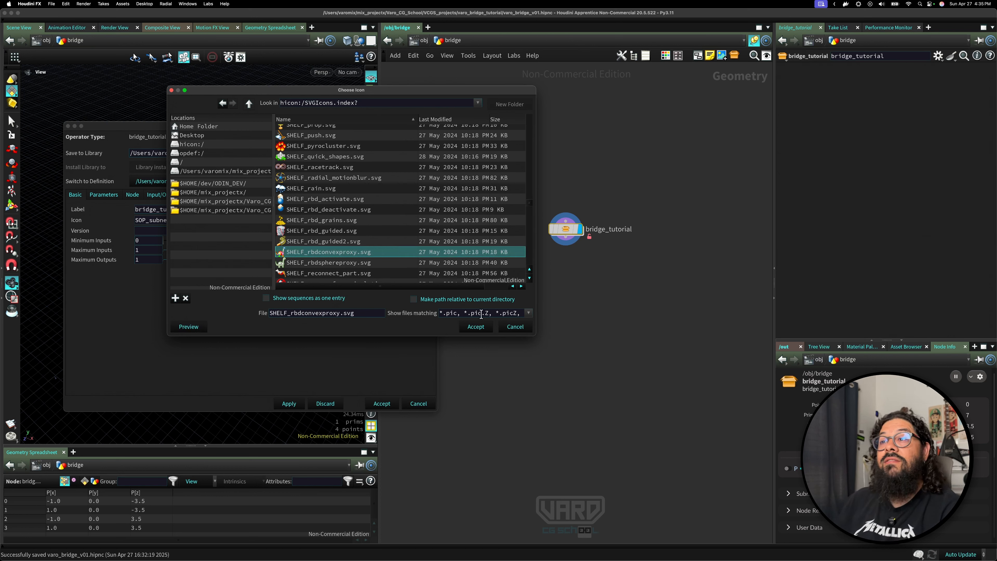
pyautogui.click(476, 327)
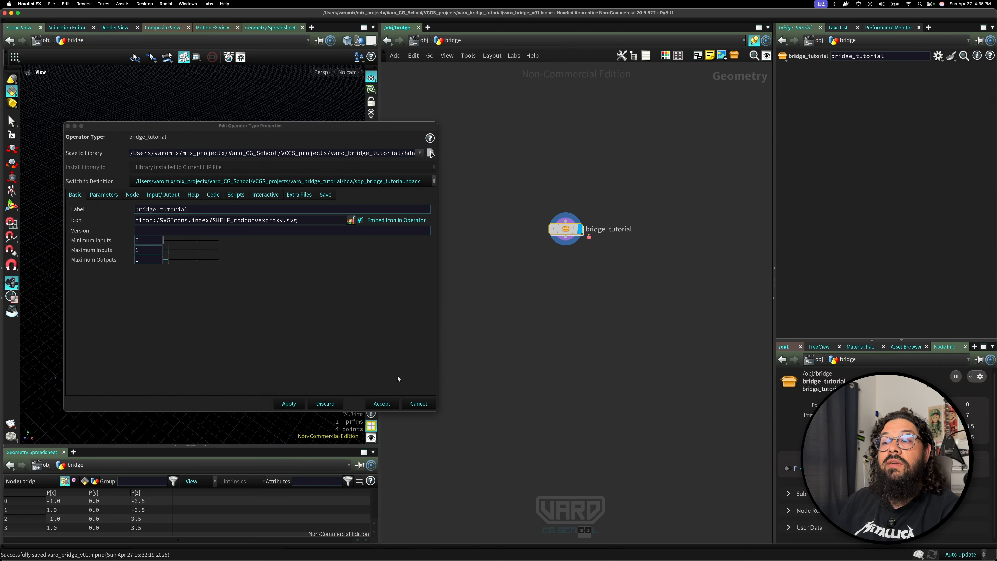
pyautogui.click(303, 404)
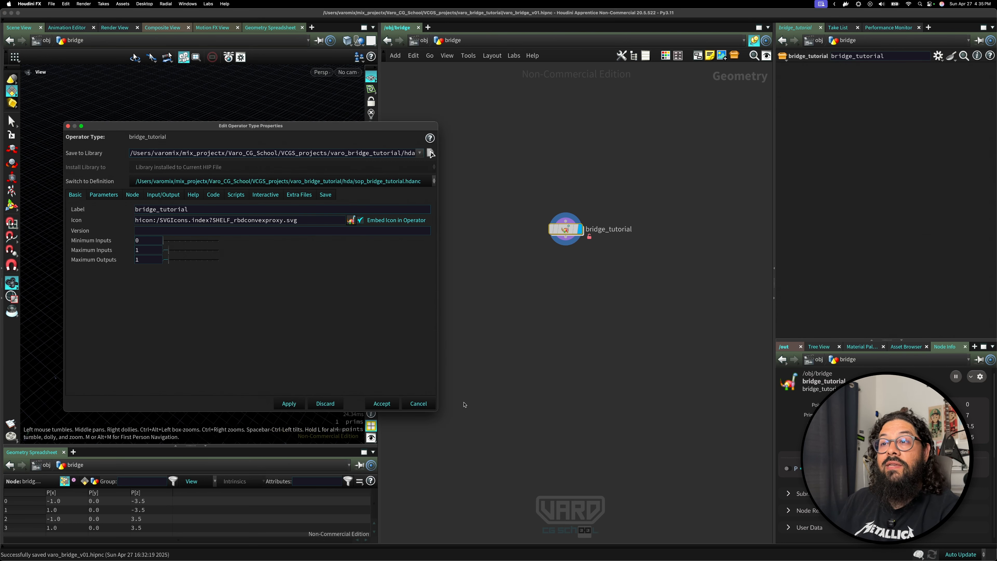
pyautogui.click(381, 403)
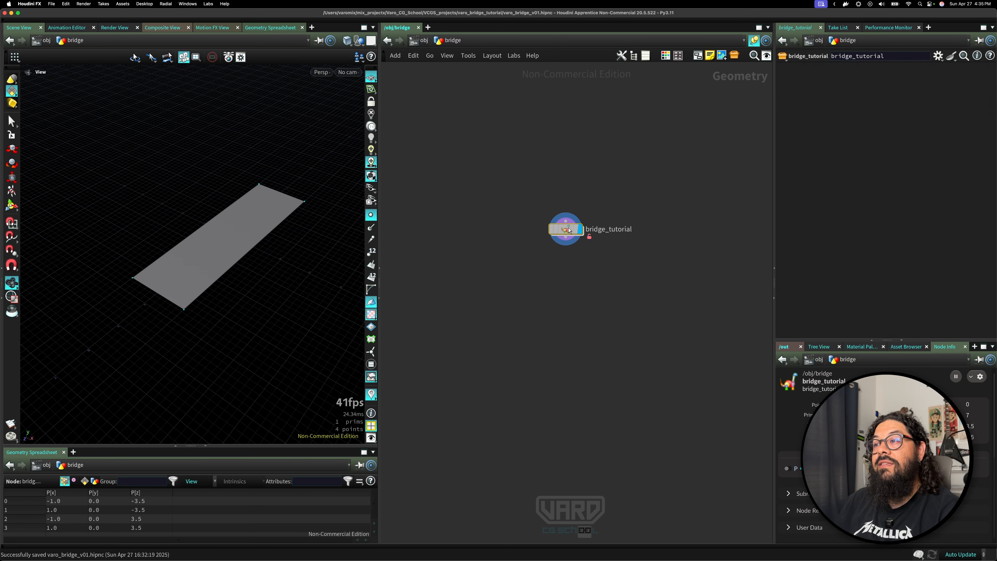
# Search the tab menu for bridge to check the new asset is listed.
pyautogui.moveTo(571, 231); pyautogui.dragTo(533, 215)
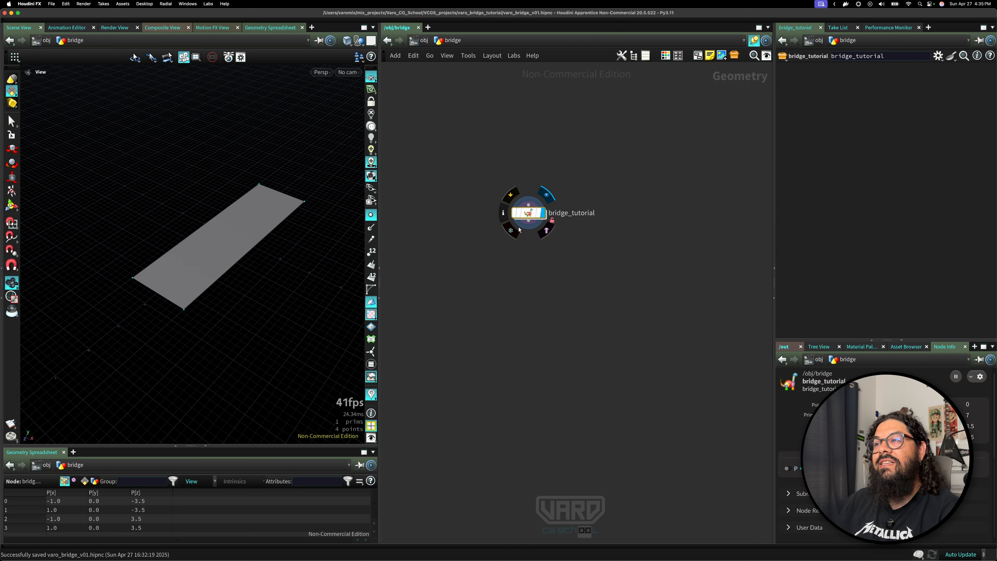
pyautogui.press('Tab')
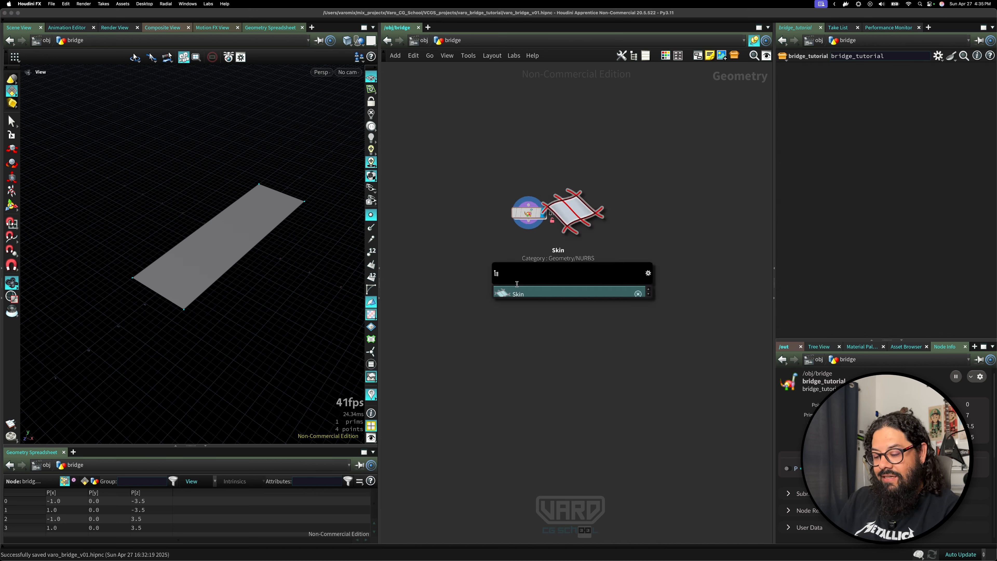
pyautogui.write('br')
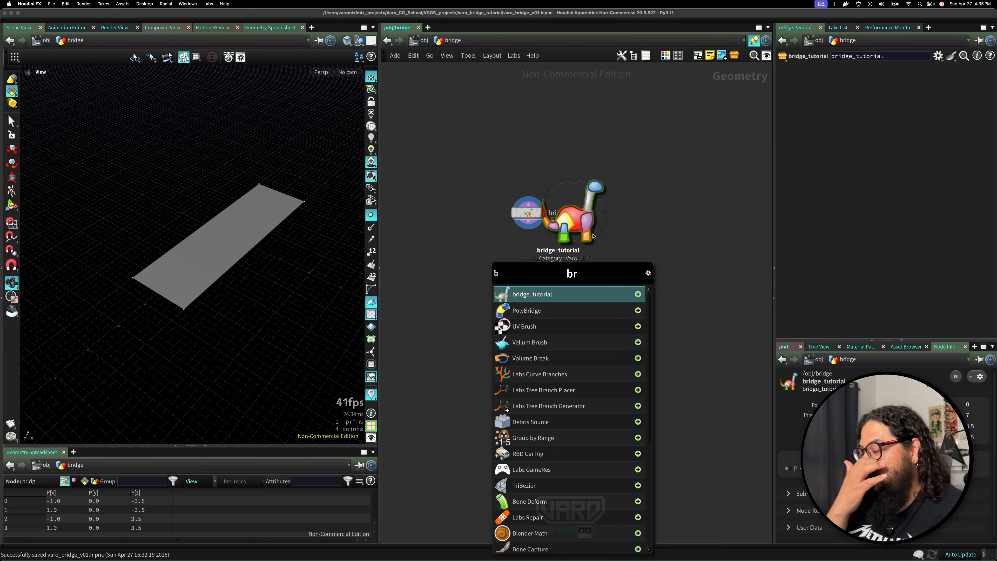
pyautogui.press('Escape')
pyautogui.moveTo(536, 219); pyautogui.dragTo(531, 197)
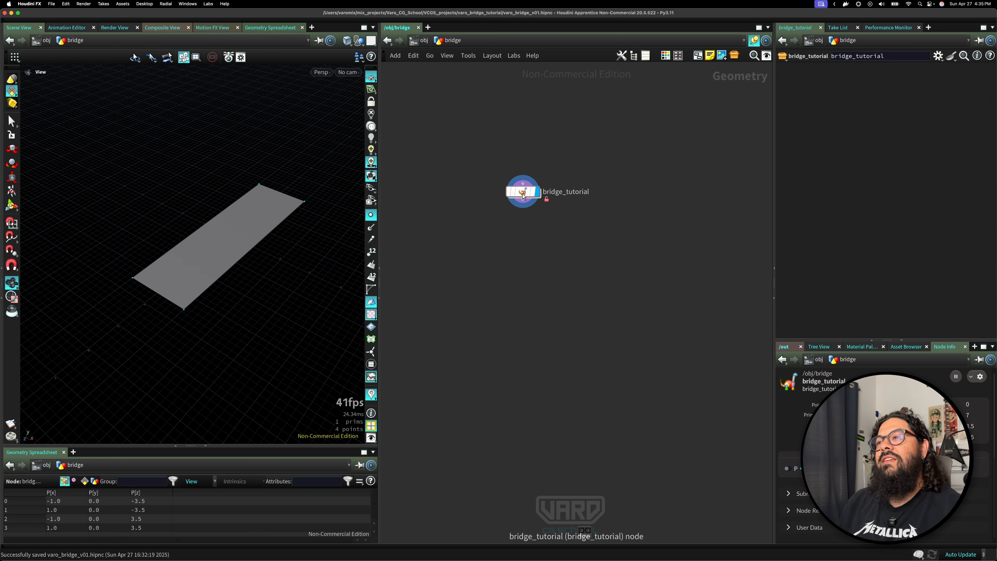
pyautogui.press('Tab')
pyautogui.write('brid')
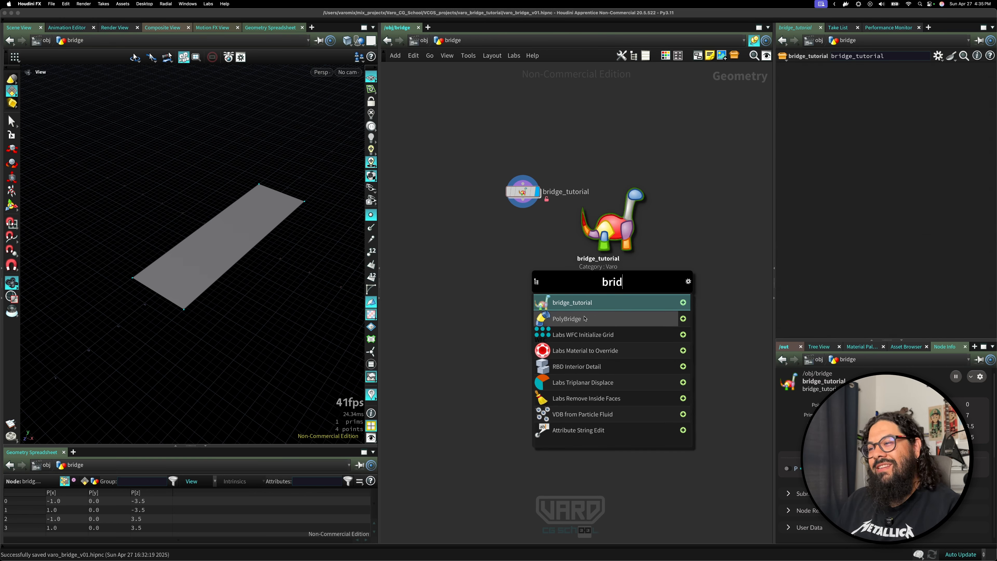
pyautogui.press('Escape')
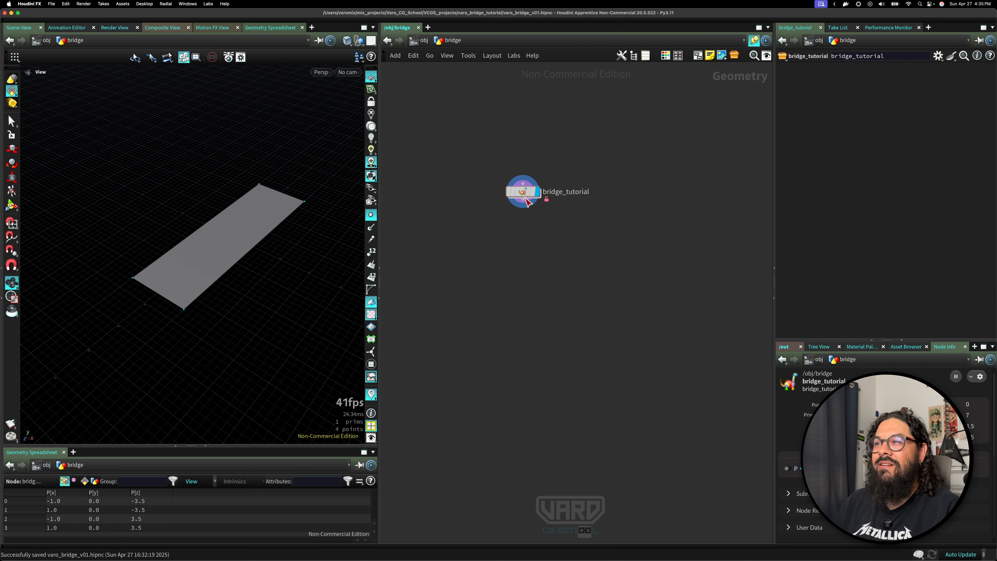
pyautogui.moveTo(517, 198); pyautogui.dragTo(504, 216)
pyautogui.press('Tab')
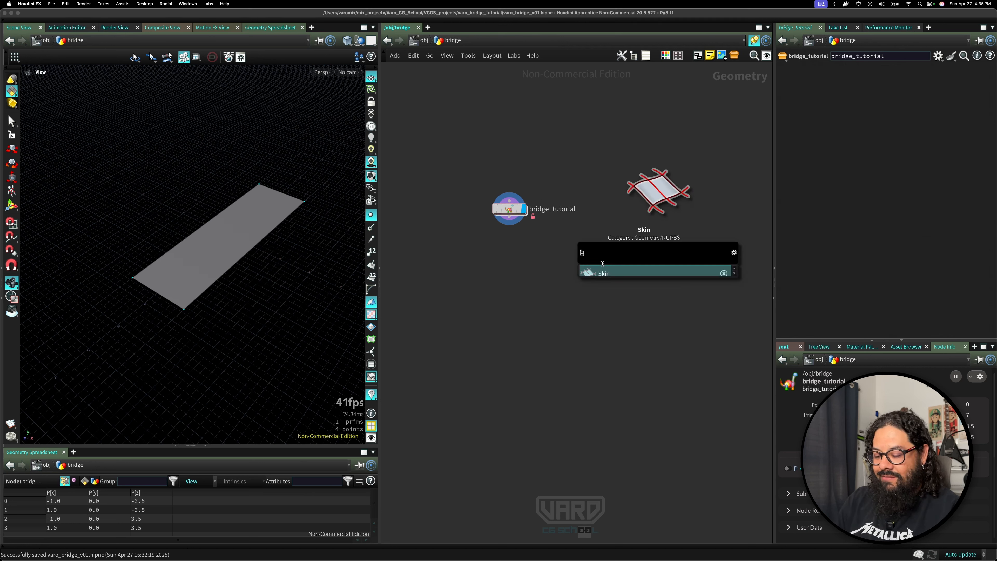
pyautogui.write('br')
pyautogui.press('Escape')
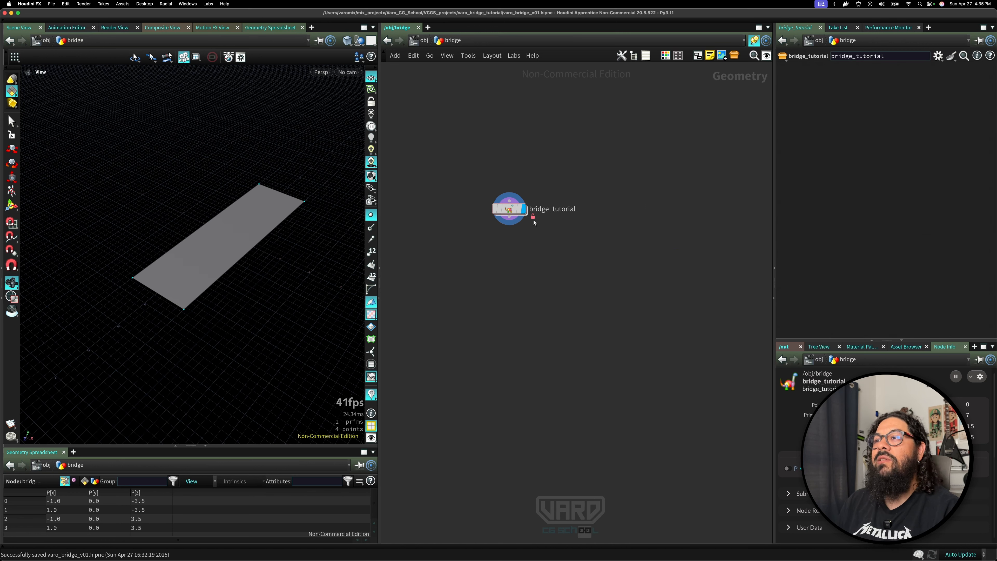
# Open the bridge_tutorial asset's type properties on the Parameters tab and dive inside the asset's network.
pyautogui.rightClick(507, 212)
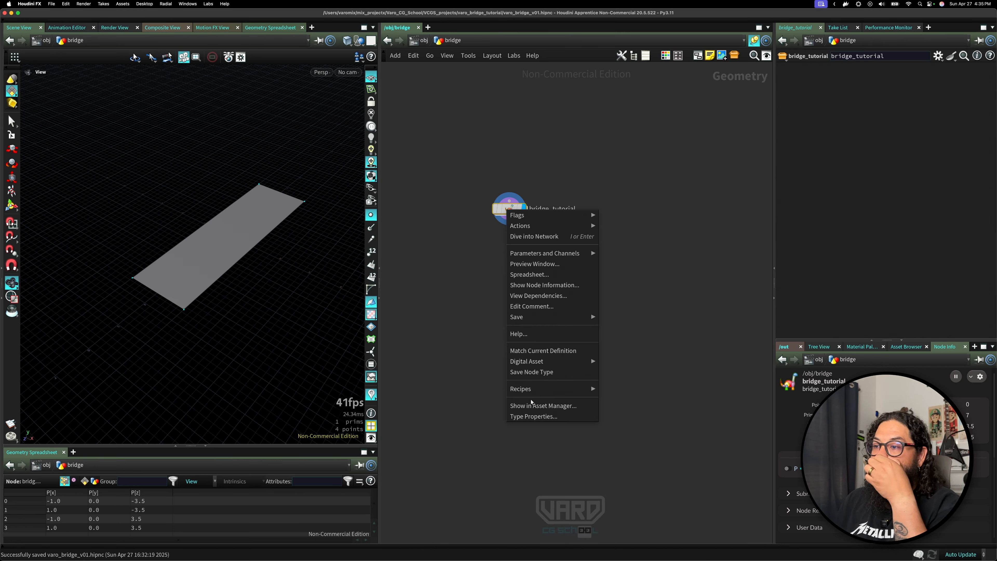
pyautogui.click(533, 416)
pyautogui.click(104, 194)
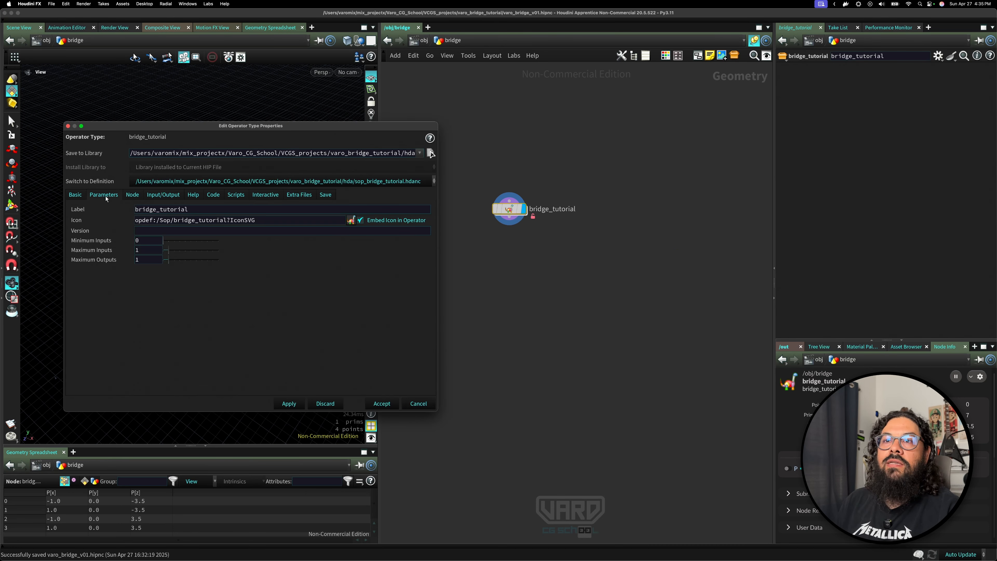
pyautogui.doubleClick(510, 210)
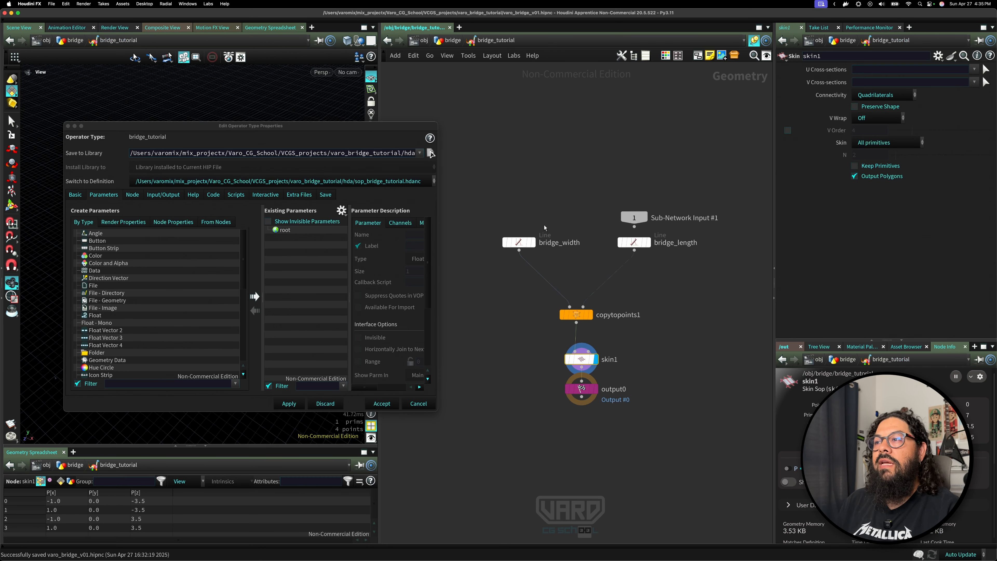
# Promote the bridge_width line's Length parameter into the asset's existing parameters and enlarge the type properties dialog.
pyautogui.click(519, 243)
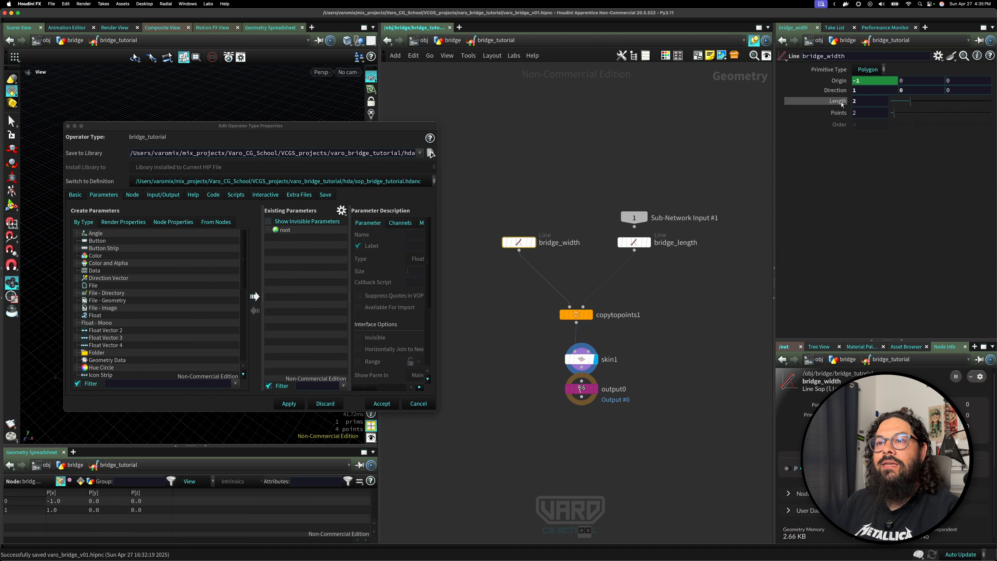
pyautogui.moveTo(838, 102); pyautogui.dragTo(288, 236)
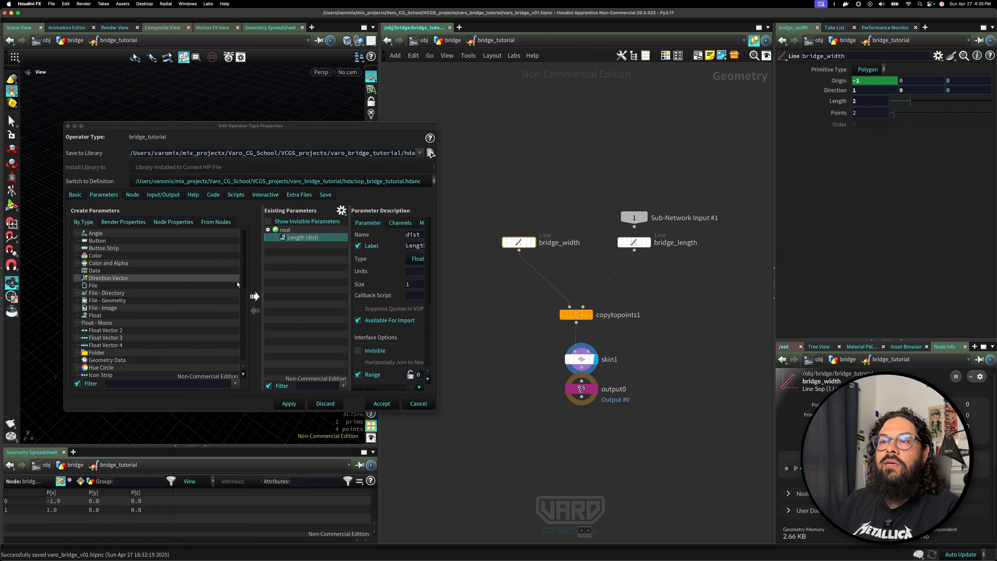
pyautogui.moveTo(264, 278); pyautogui.dragTo(164, 280)
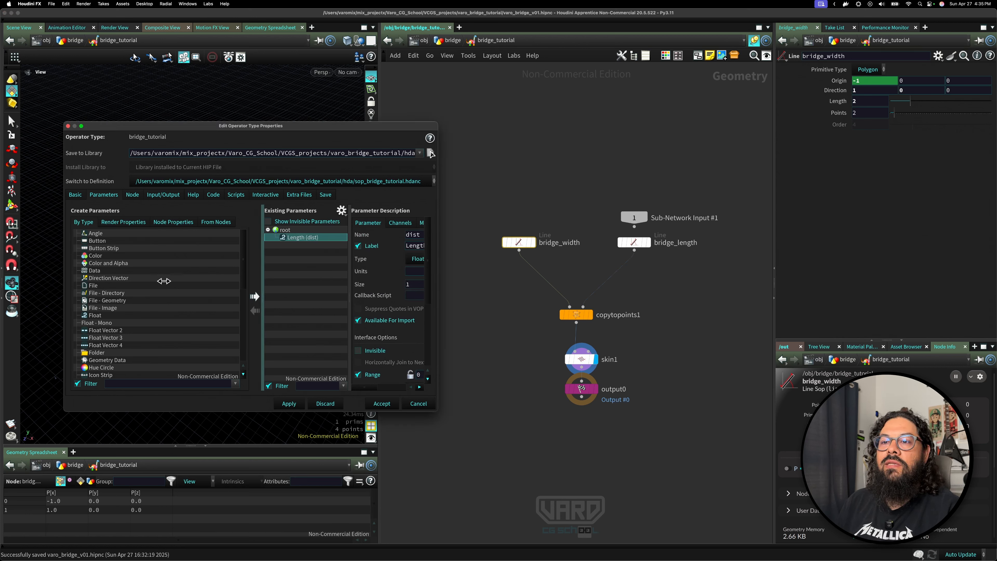
pyautogui.moveTo(437, 404); pyautogui.dragTo(514, 404)
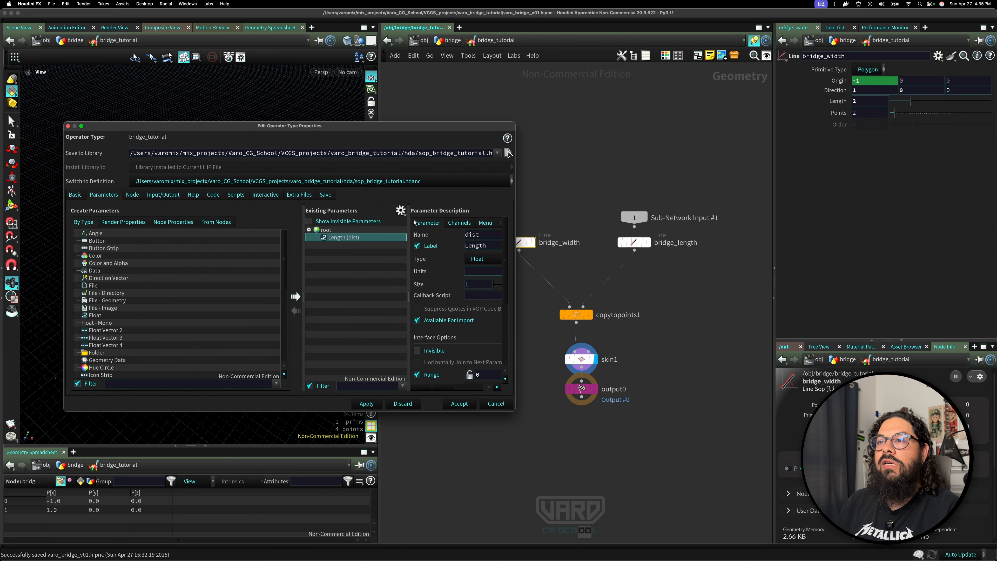
pyautogui.moveTo(412, 127); pyautogui.dragTo(368, 115)
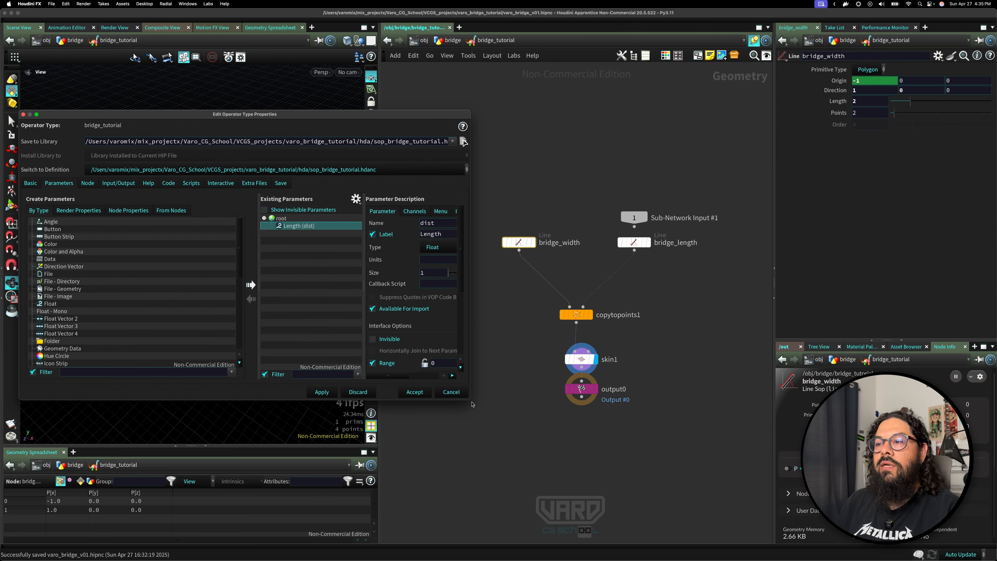
pyautogui.moveTo(468, 398); pyautogui.dragTo(528, 428)
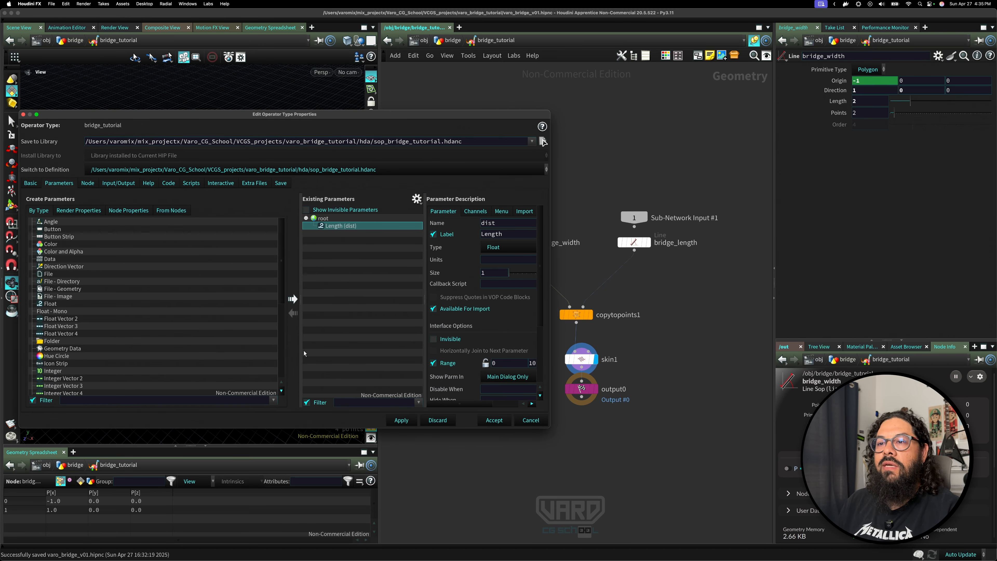
pyautogui.moveTo(301, 350); pyautogui.dragTo(218, 350)
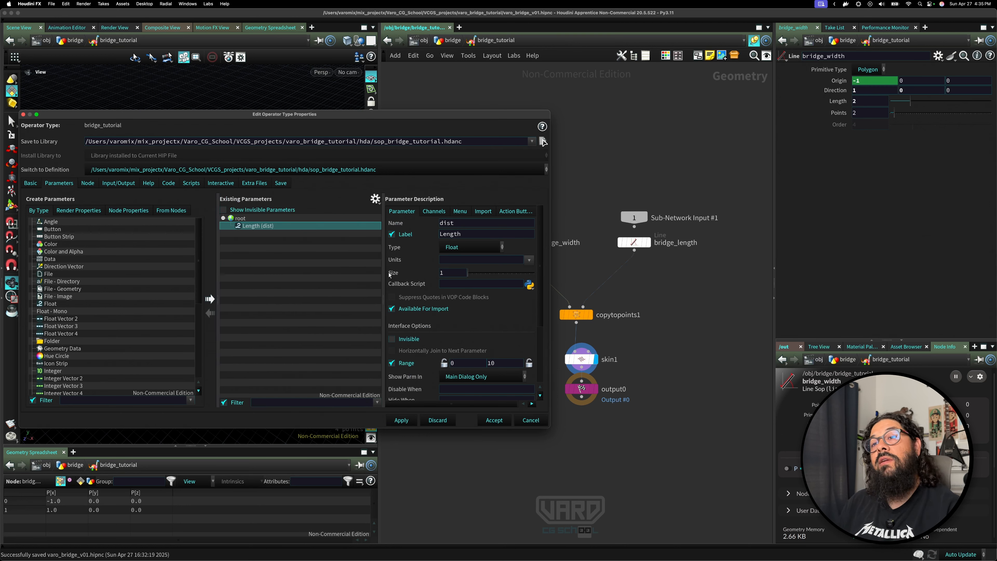
# Rename the promoted parameter to tier_width with the label Tier Width and apply the change.
pyautogui.doubleClick(261, 227)
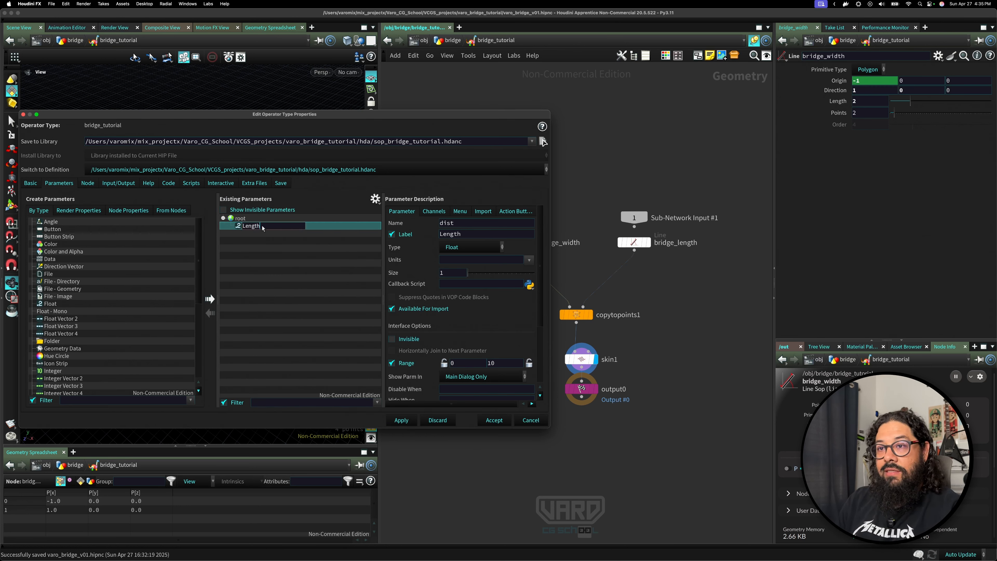
pyautogui.doubleClick(262, 227)
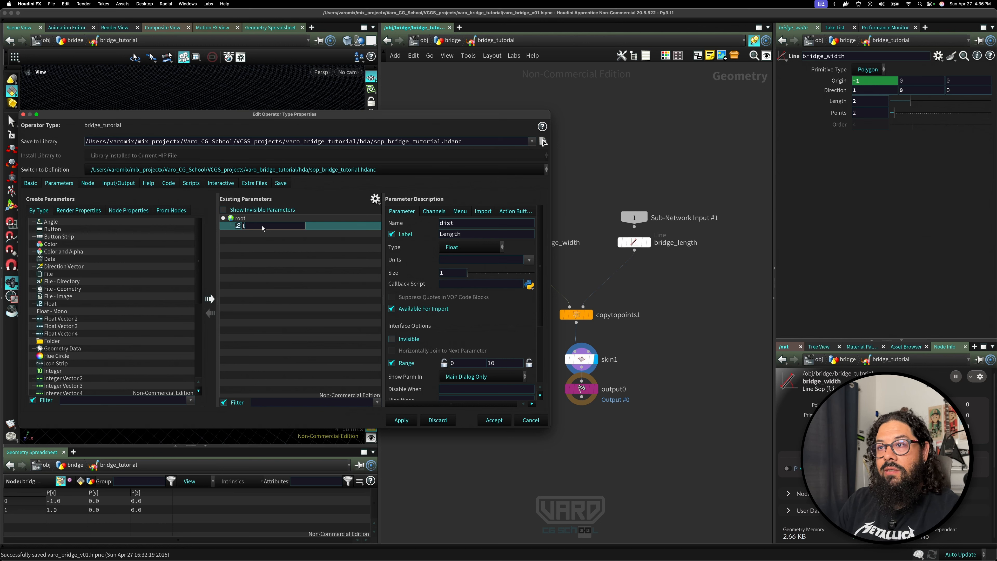
pyautogui.press('Return')
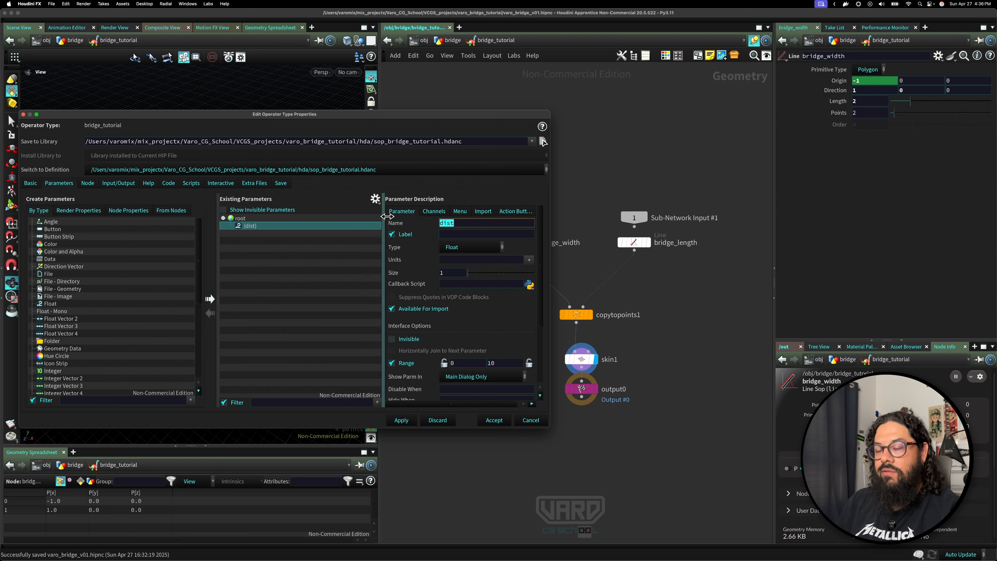
pyautogui.write('tie')
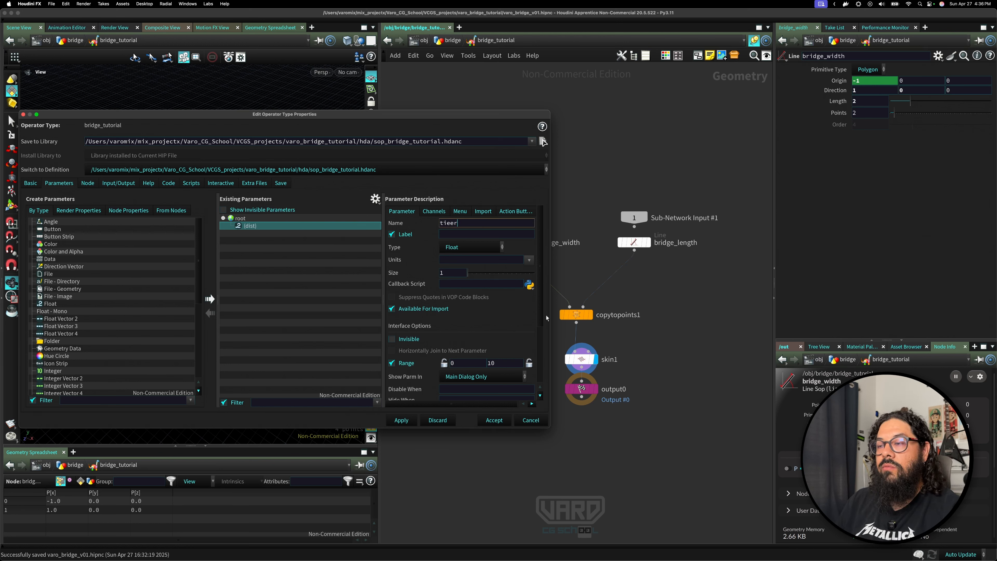
pyautogui.write('r_')
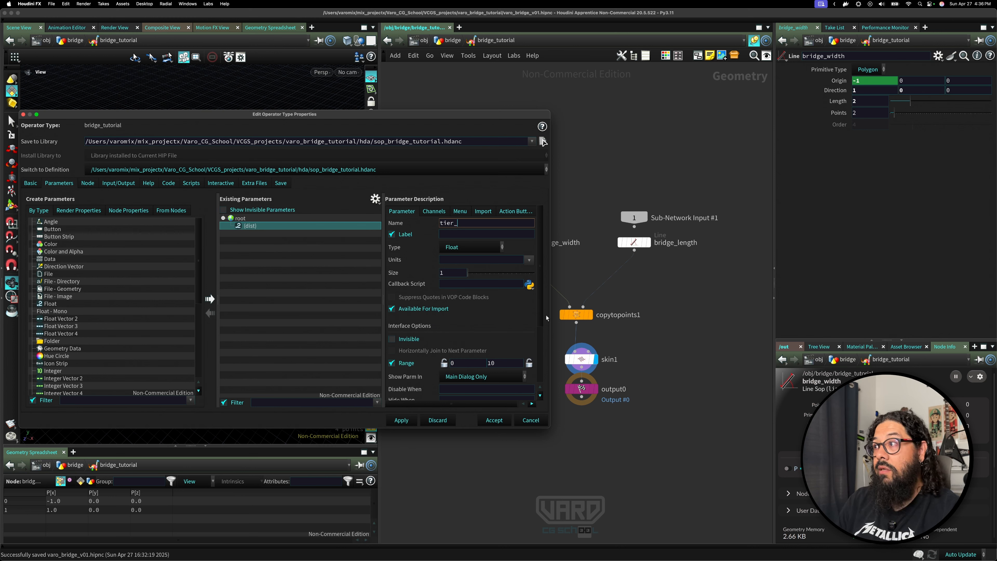
pyautogui.write('width')
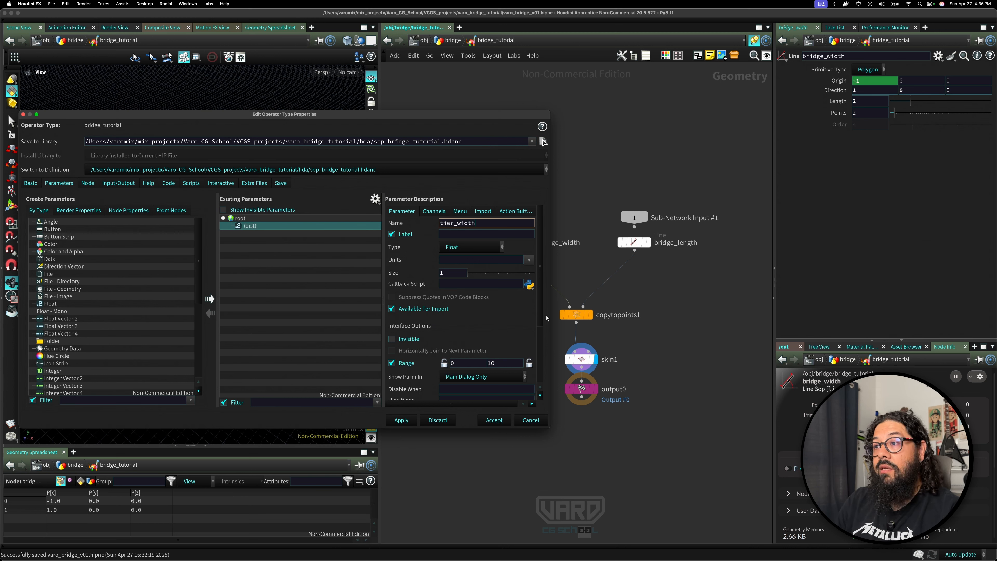
pyautogui.press('Tab')
pyautogui.write('Tier')
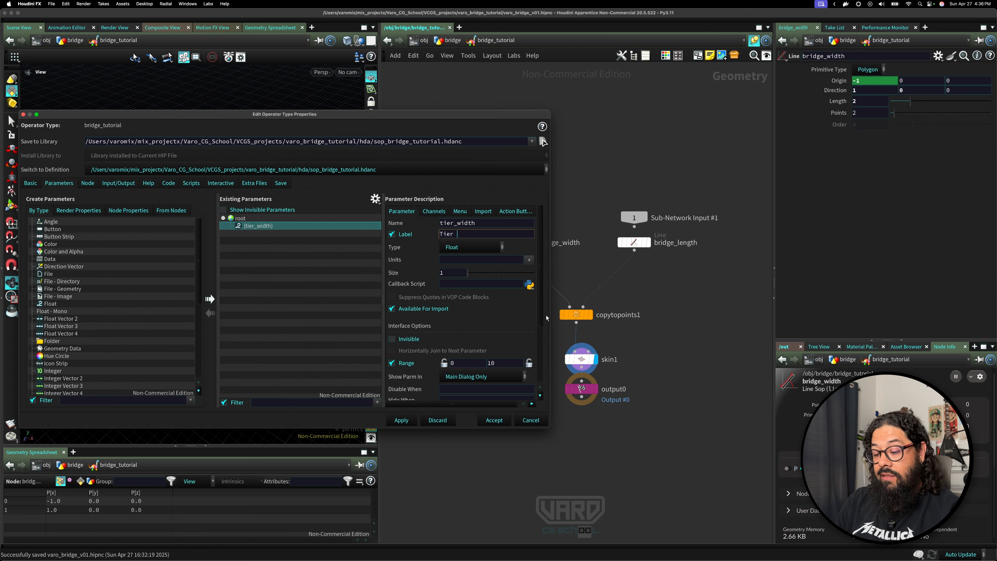
pyautogui.write(' Width')
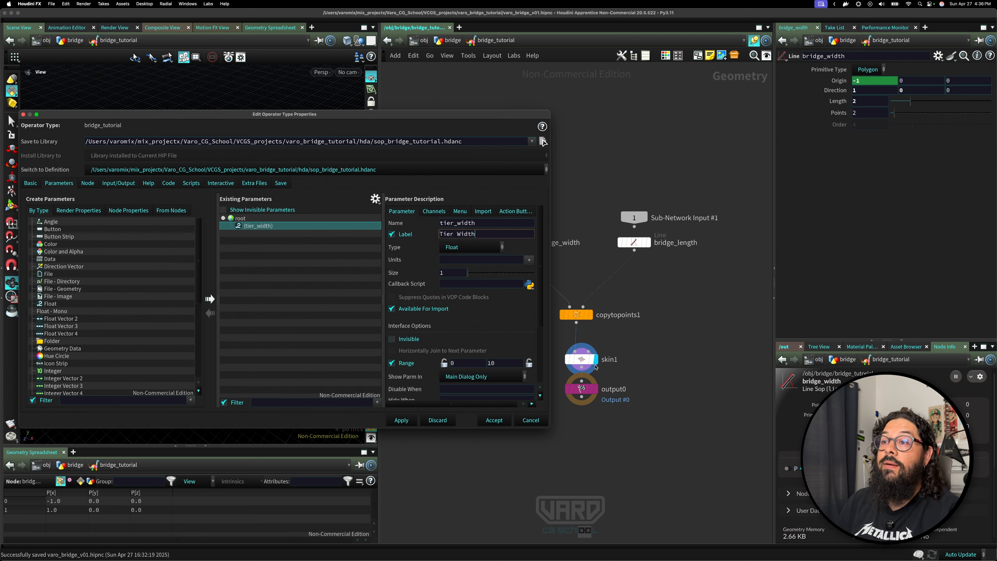
pyautogui.click(401, 420)
# Set the Tier Width range minimum to 0.001 and lock that minimum.
pyautogui.click(463, 366)
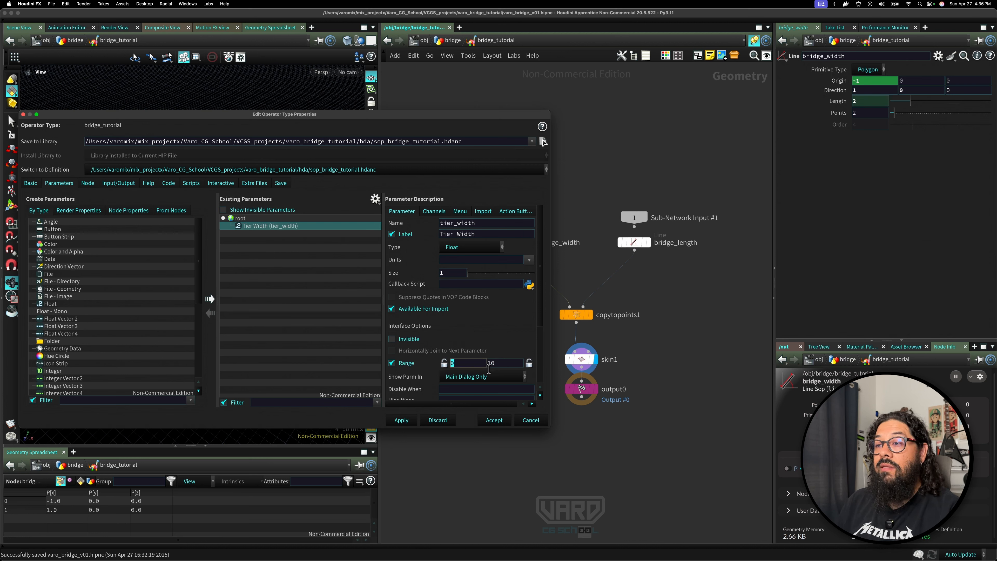
pyautogui.write('0.')
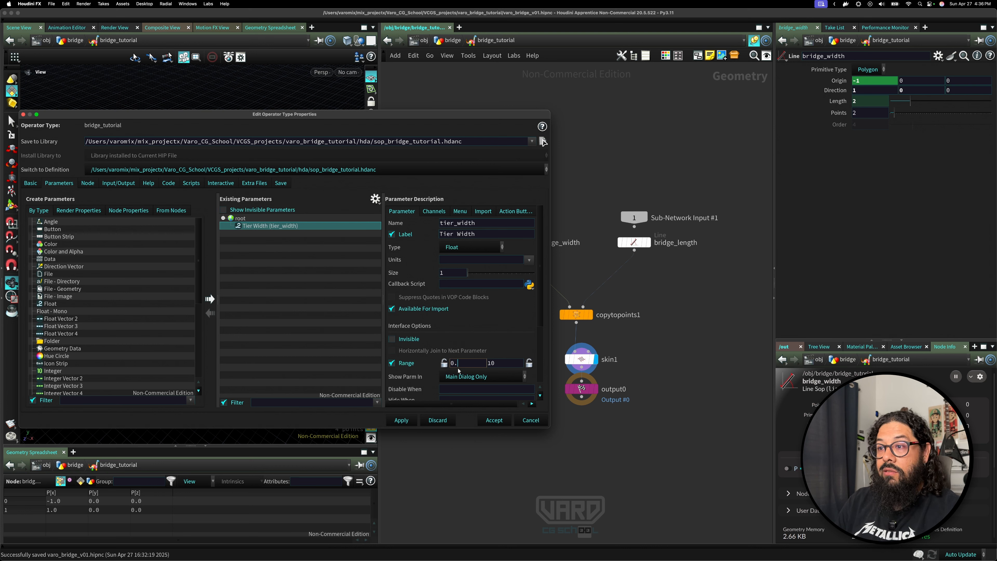
pyautogui.write('001')
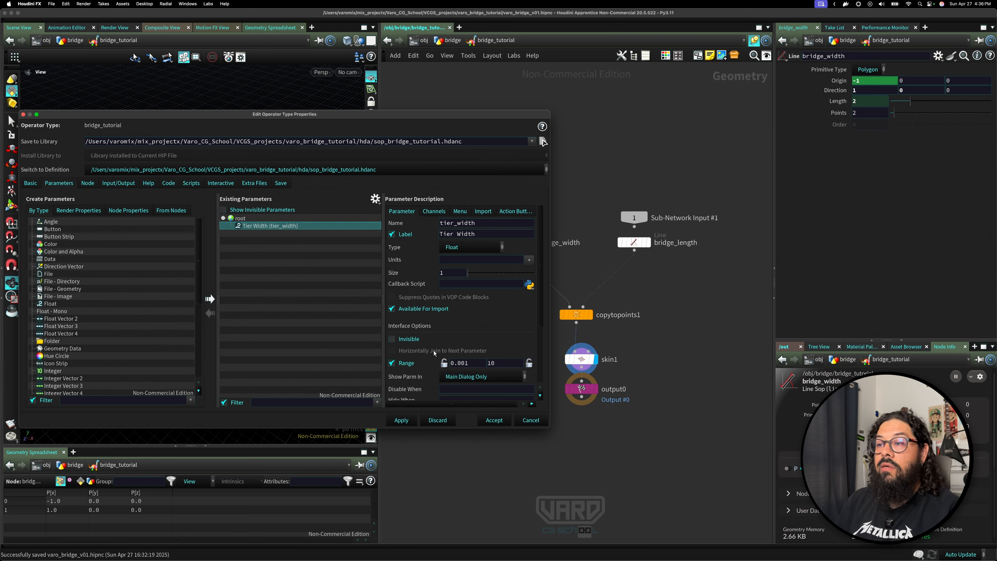
pyautogui.click(443, 363)
pyautogui.click(391, 363)
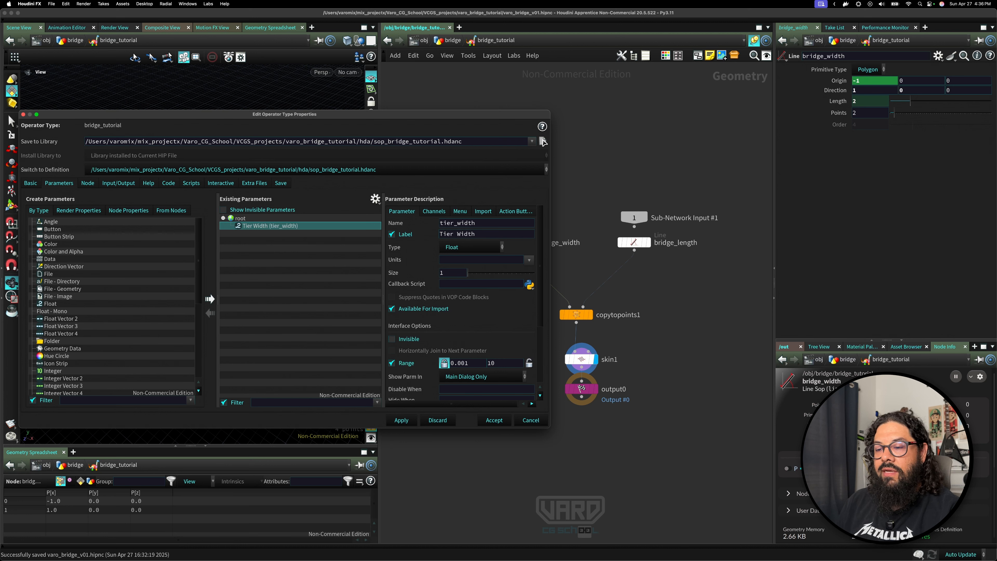
pyautogui.click(542, 141)
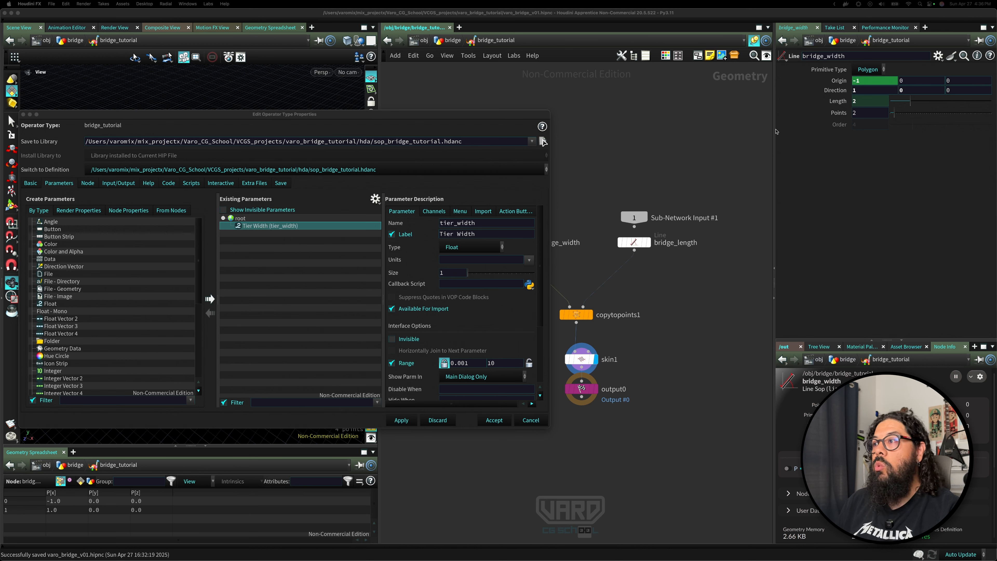
# Promote the bridge_length line's Length parameter into the asset's parameter list under root.
pyautogui.click(634, 241)
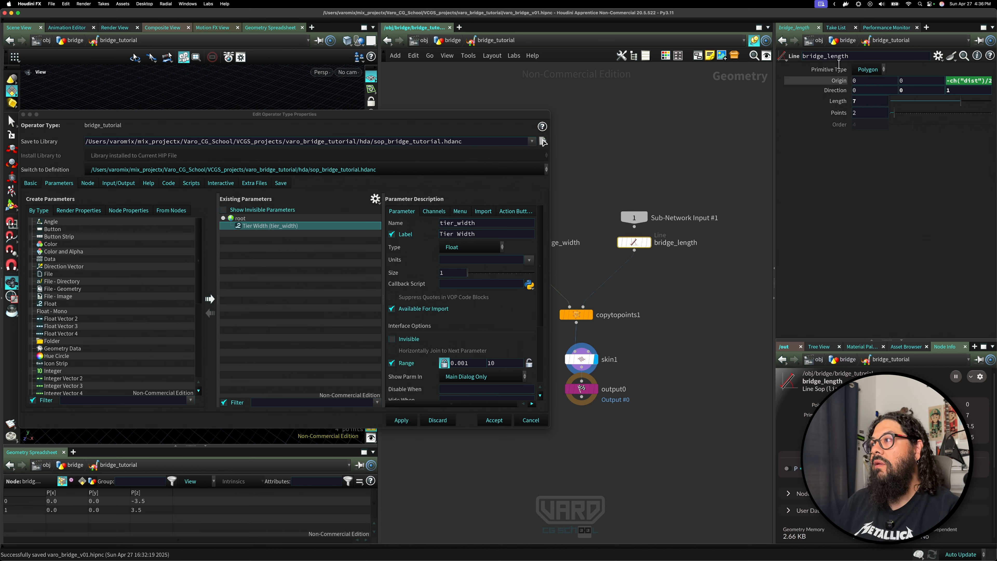
pyautogui.moveTo(835, 101); pyautogui.dragTo(631, 224)
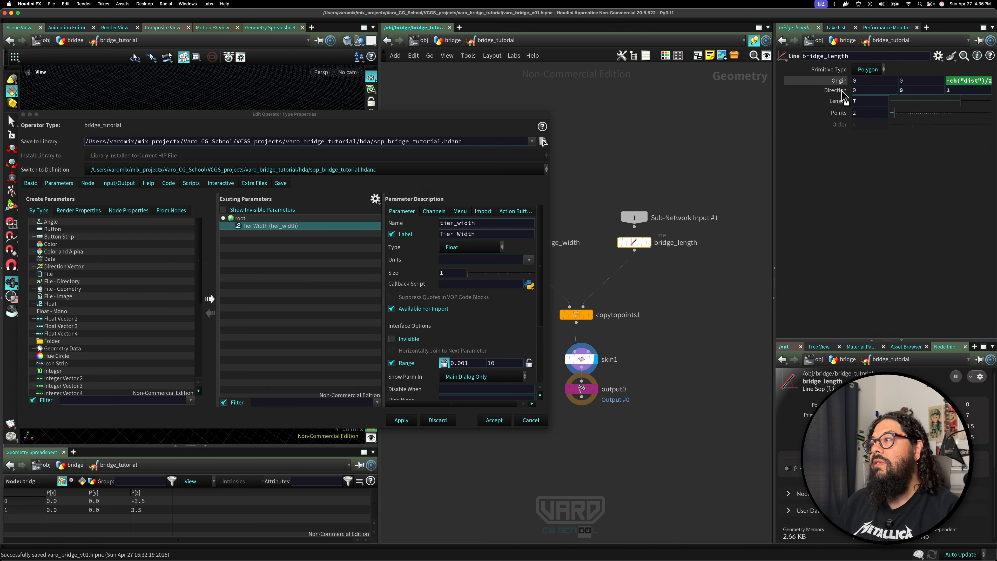
pyautogui.moveTo(842, 100); pyautogui.dragTo(744, 135)
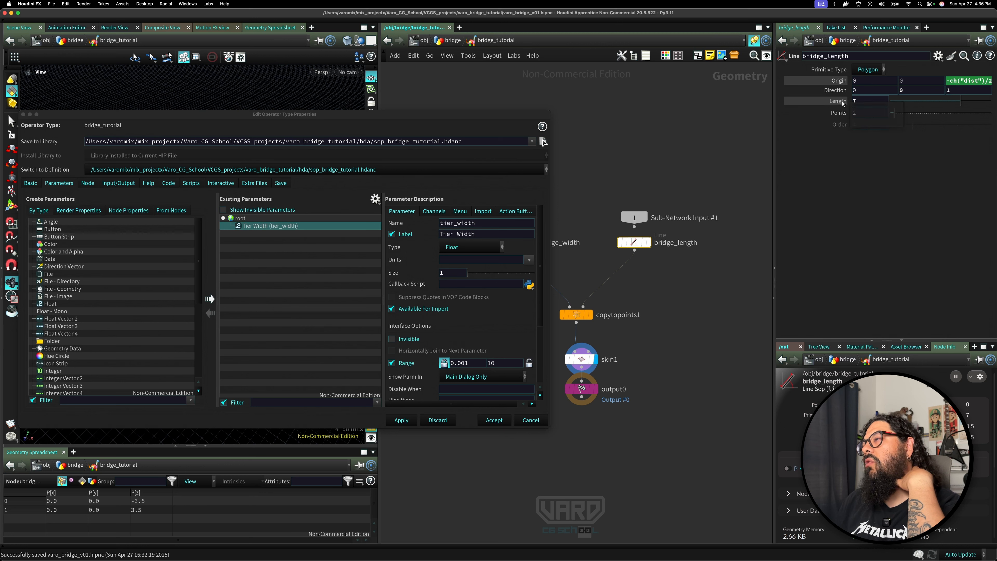
pyautogui.click(242, 218)
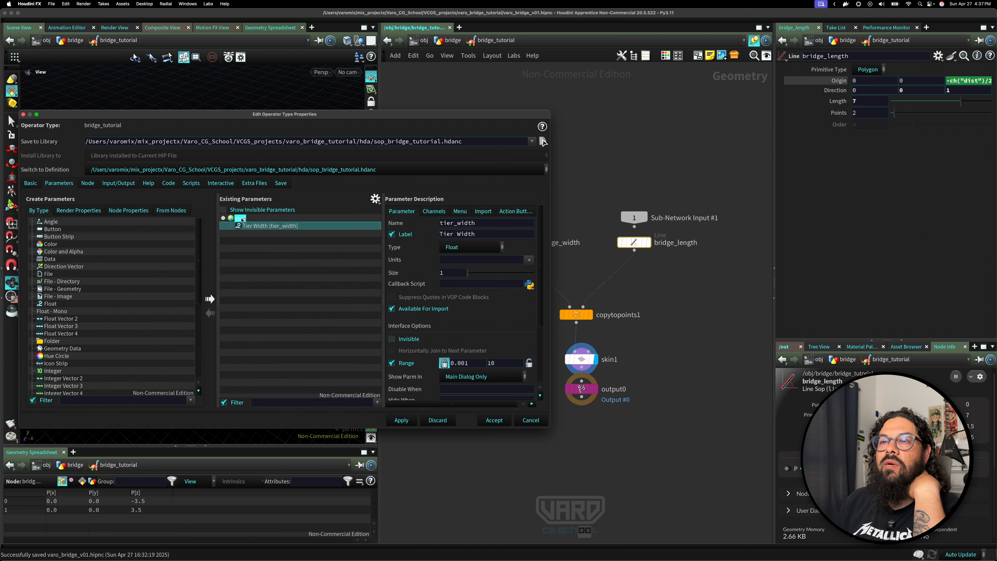
pyautogui.moveTo(241, 218); pyautogui.dragTo(241, 219)
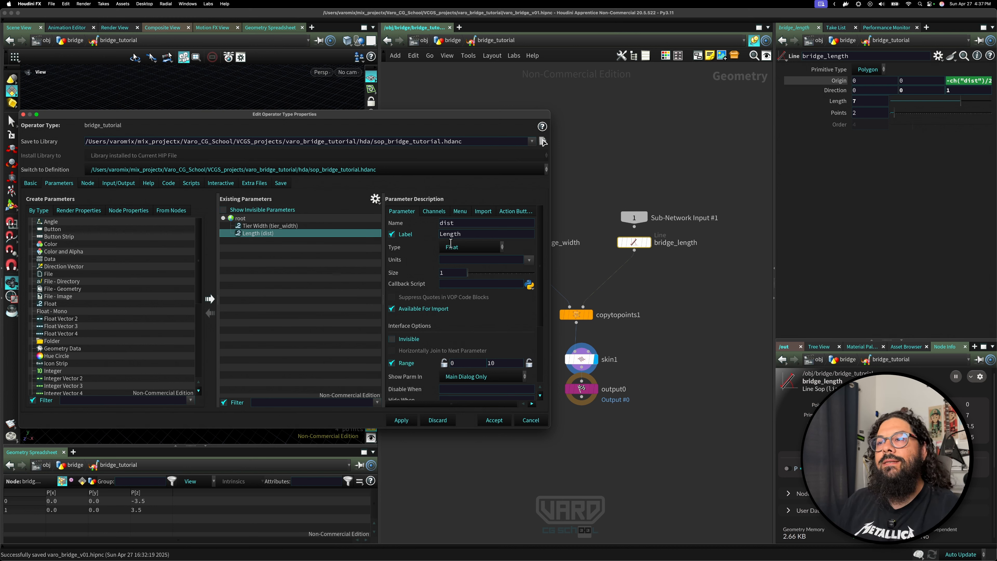
# Rename the second promoted parameter to tier_lenght with the label Tier Length.
pyautogui.doubleClick(471, 226)
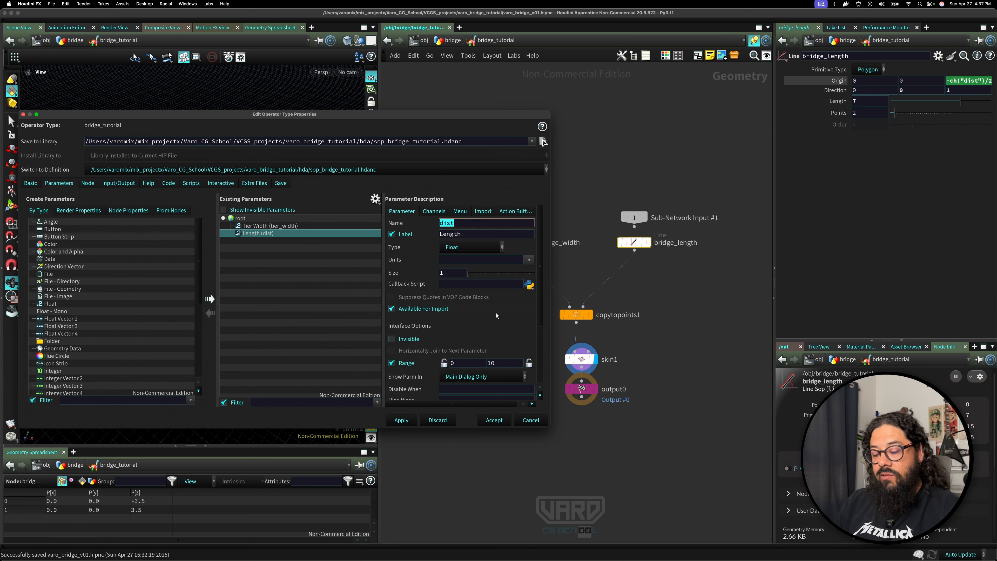
pyautogui.write('tier_')
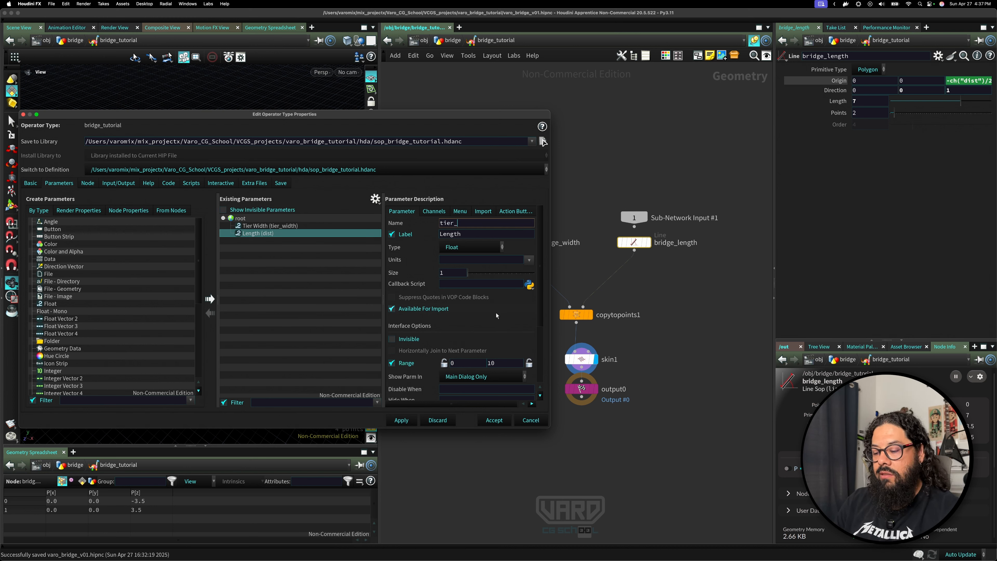
pyautogui.write('lenght')
pyautogui.press('Tab')
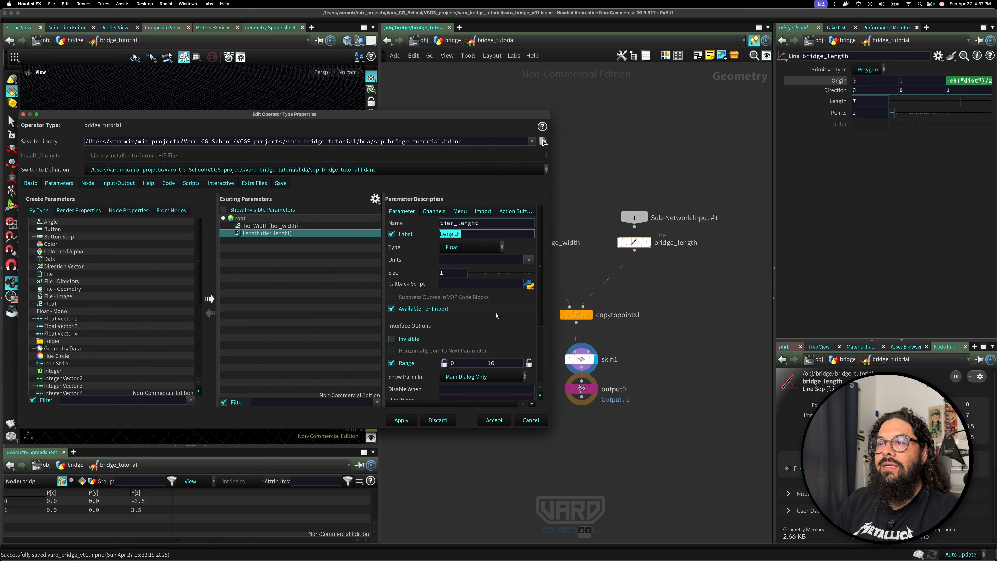
pyautogui.press('Left')
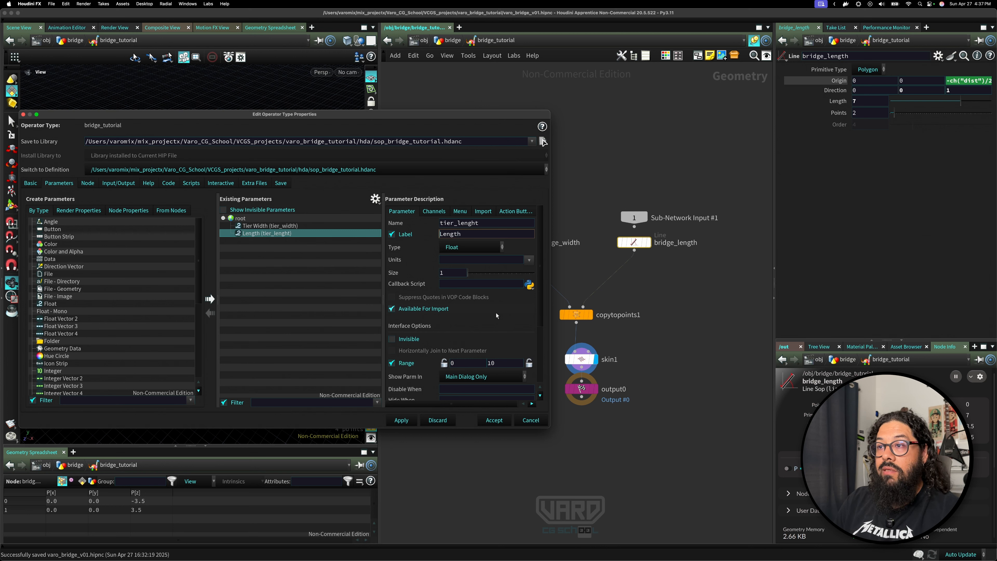
pyautogui.write('Tier')
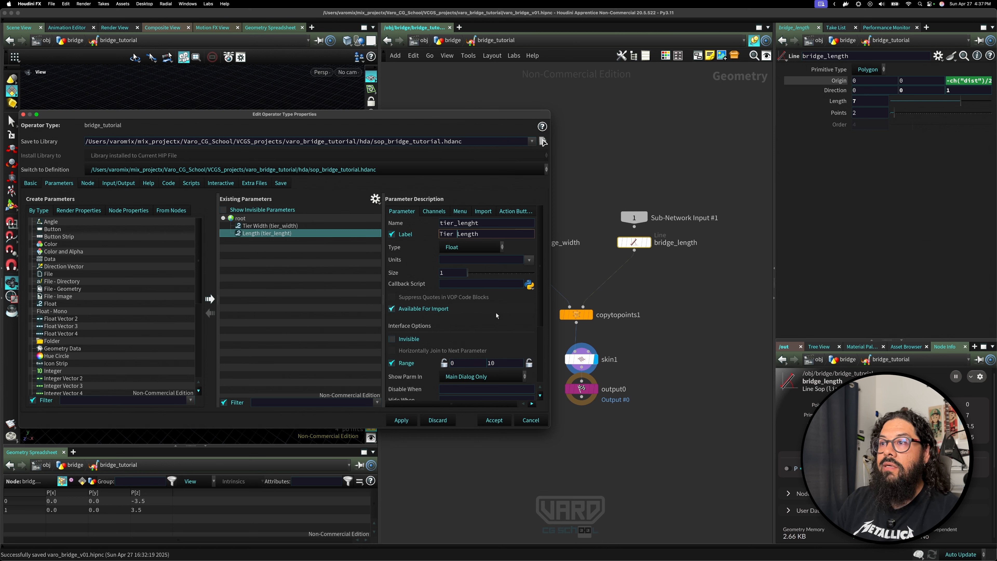
# Correct the promoted parameter's name to tier_length, then accept the asset's type properties.
pyautogui.press('Return')
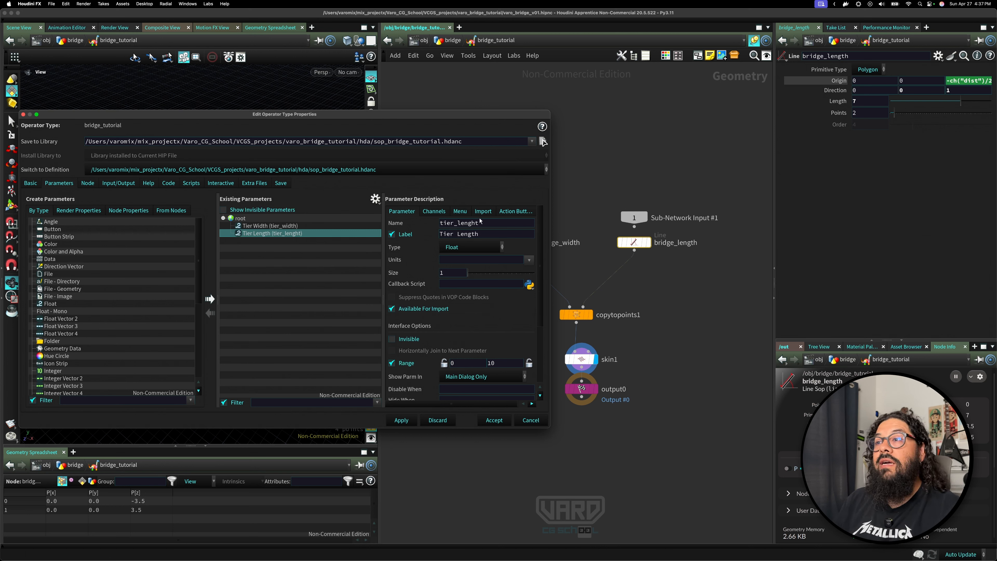
pyautogui.click(486, 226)
pyautogui.press('BackSpace')
pyautogui.press('BackSpace')
pyautogui.write('th')
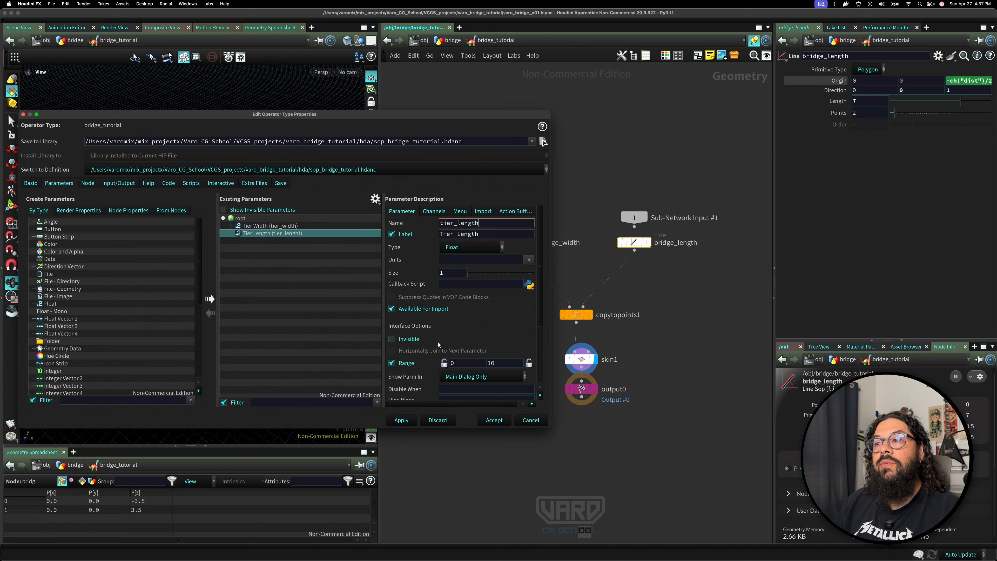
pyautogui.click(411, 421)
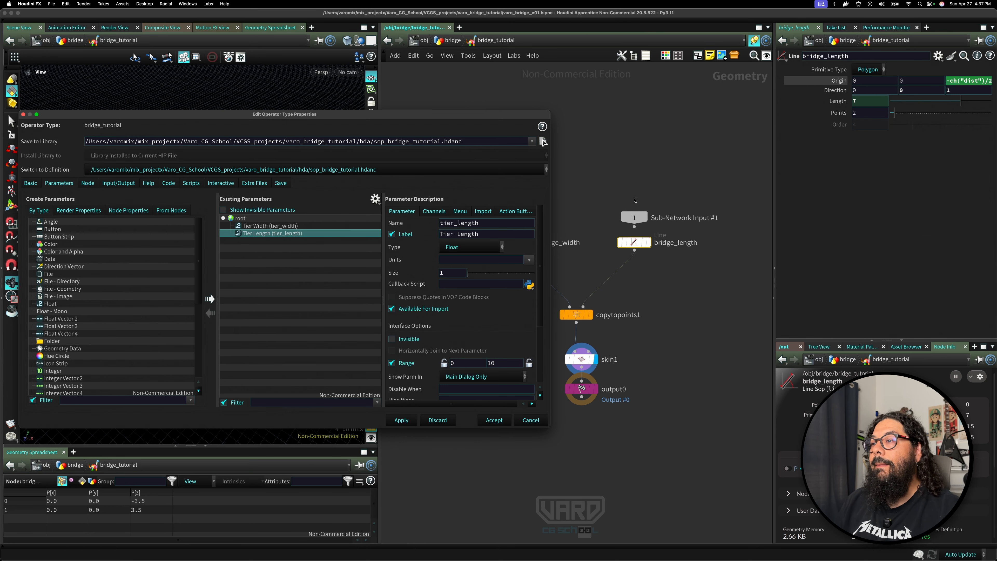
pyautogui.click(494, 420)
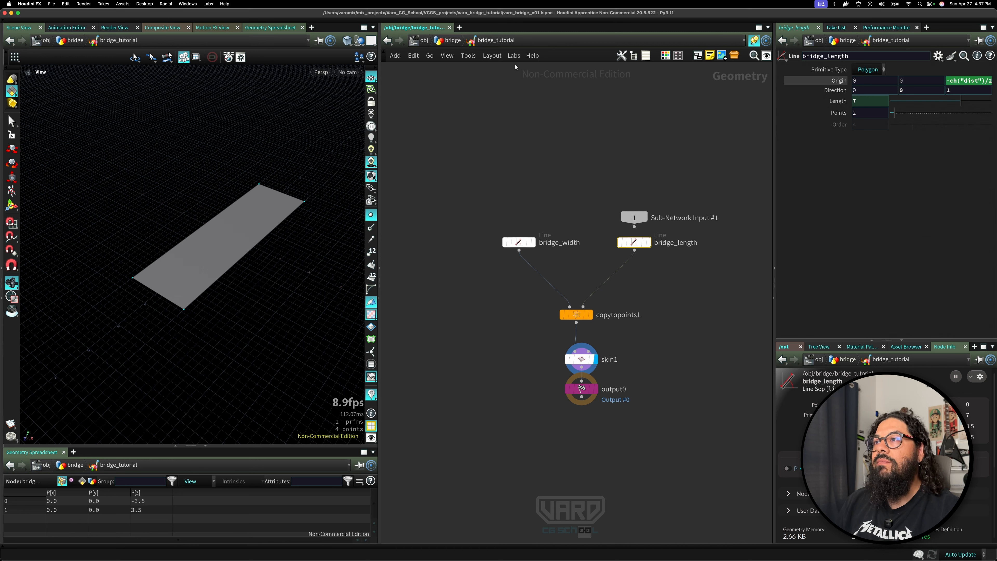
# Open a floating parameter window for the asset and set Tier Width to about 1.69 and Tier Length to about 6.6.
pyautogui.rightClick(502, 41)
pyautogui.moveTo(550, 129)
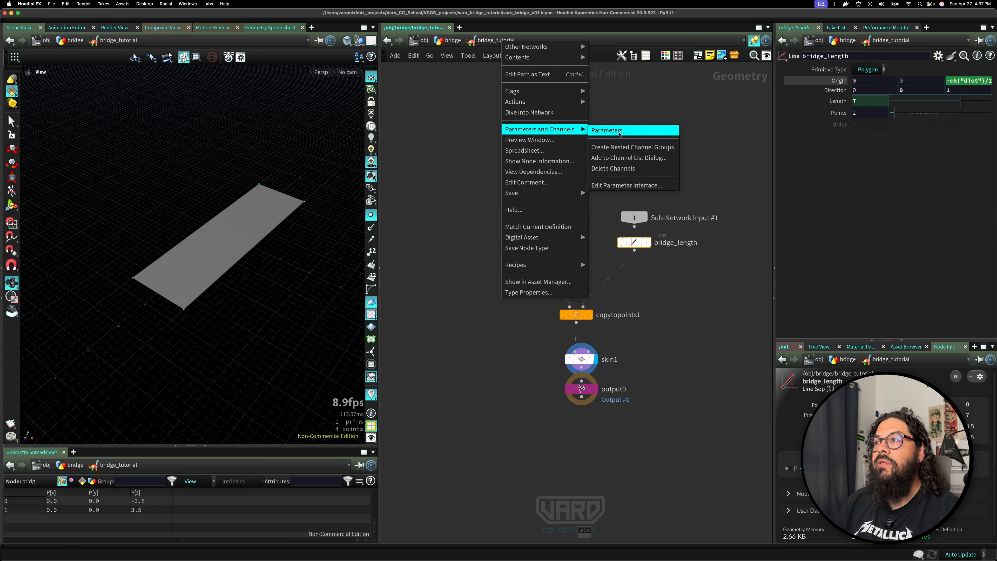
pyautogui.click(619, 134)
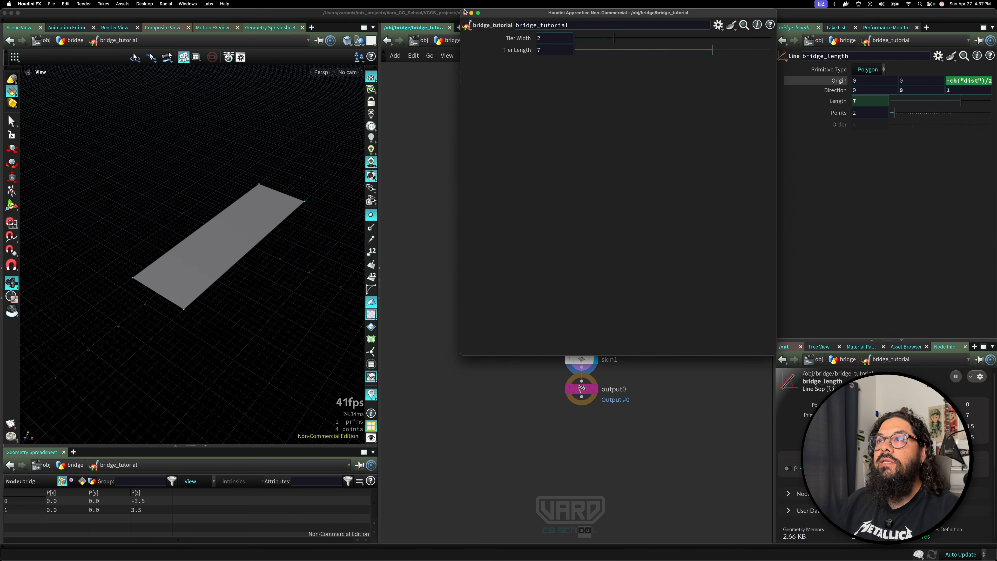
pyautogui.moveTo(464, 12); pyautogui.dragTo(191, 442)
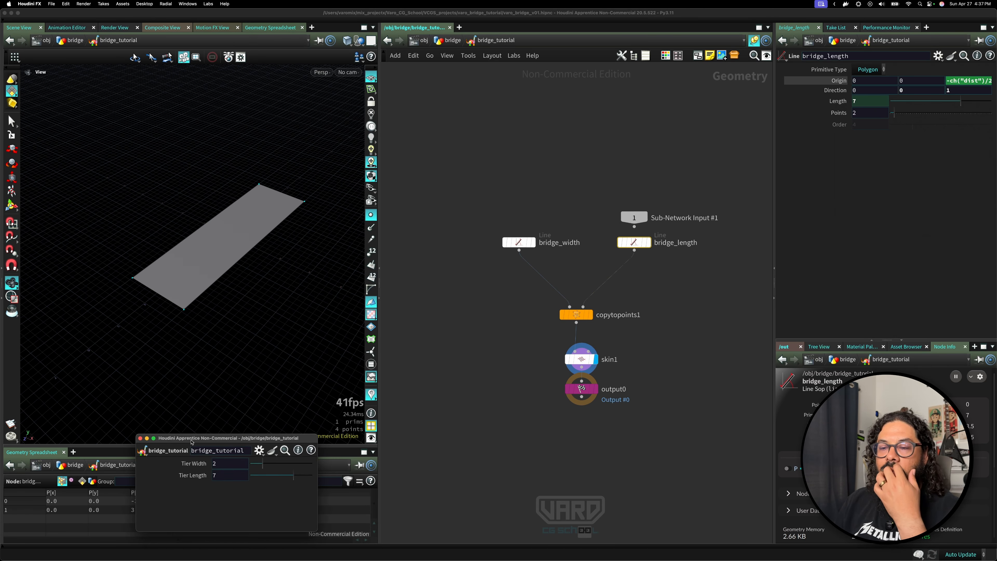
pyautogui.moveTo(263, 463); pyautogui.dragTo(291, 475)
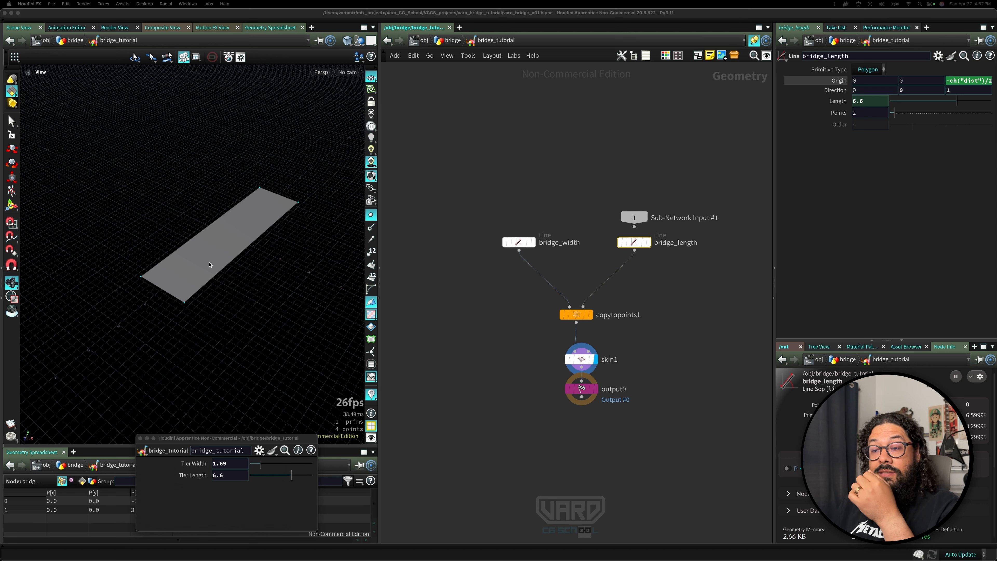
pyautogui.moveTo(219, 296); pyautogui.dragTo(171, 220)
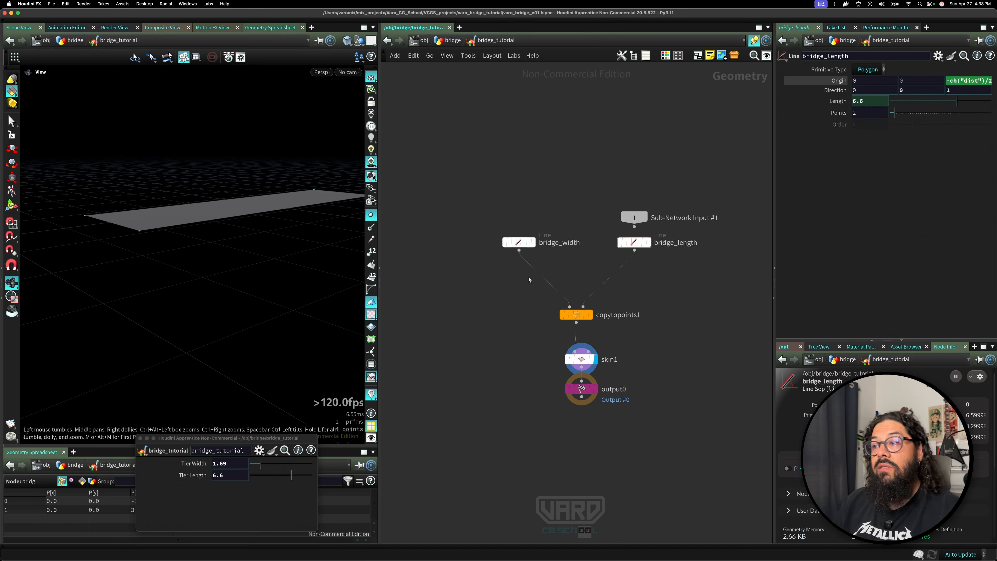
# Rename the Skin node to skin_tier_surface.
pyautogui.scroll(-5, 520, 312)
pyautogui.moveTo(553, 317); pyautogui.dragTo(559, 388)
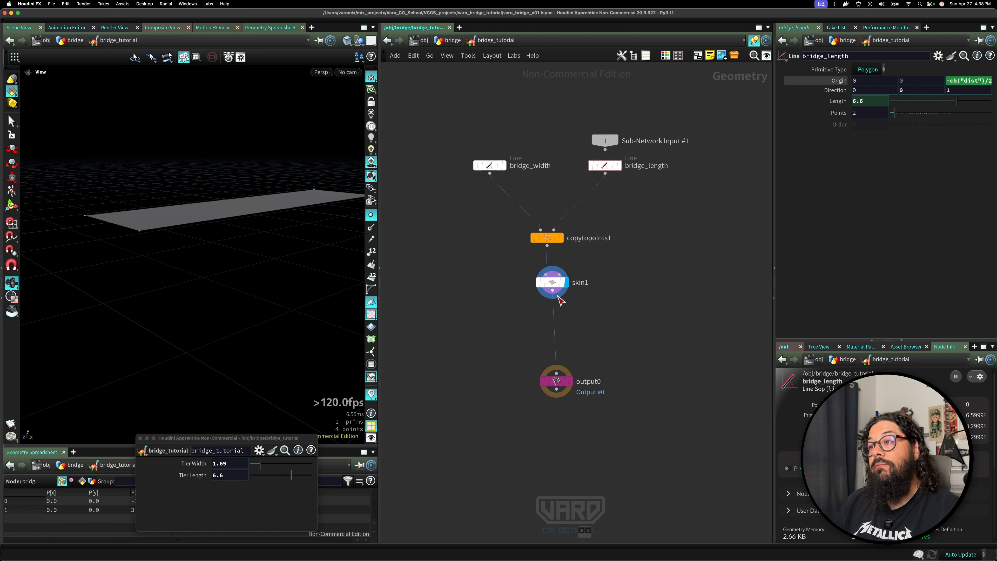
pyautogui.moveTo(554, 286); pyautogui.dragTo(550, 270)
pyautogui.doubleClick(573, 266)
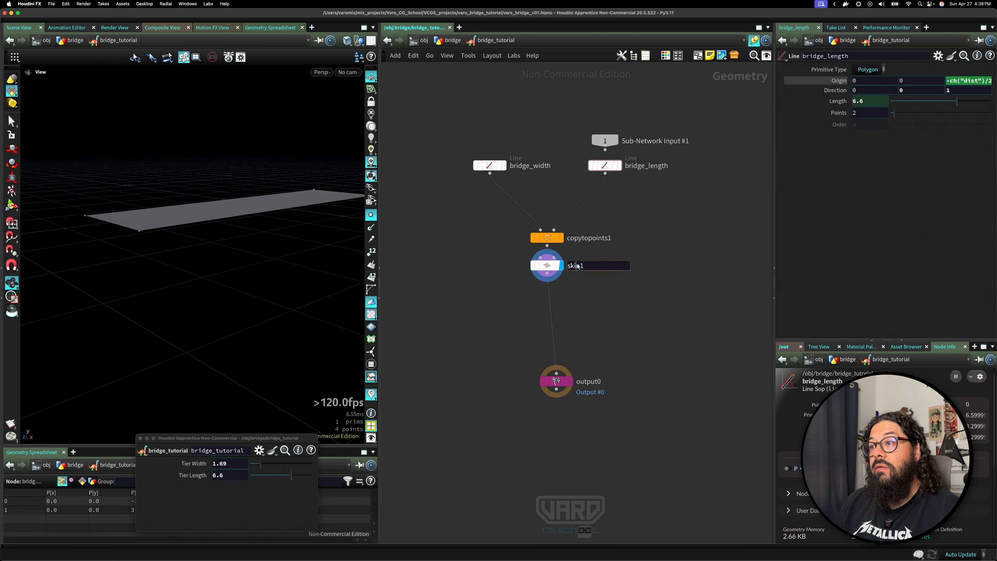
pyautogui.click(590, 266)
pyautogui.press('BackSpace')
pyautogui.write('_')
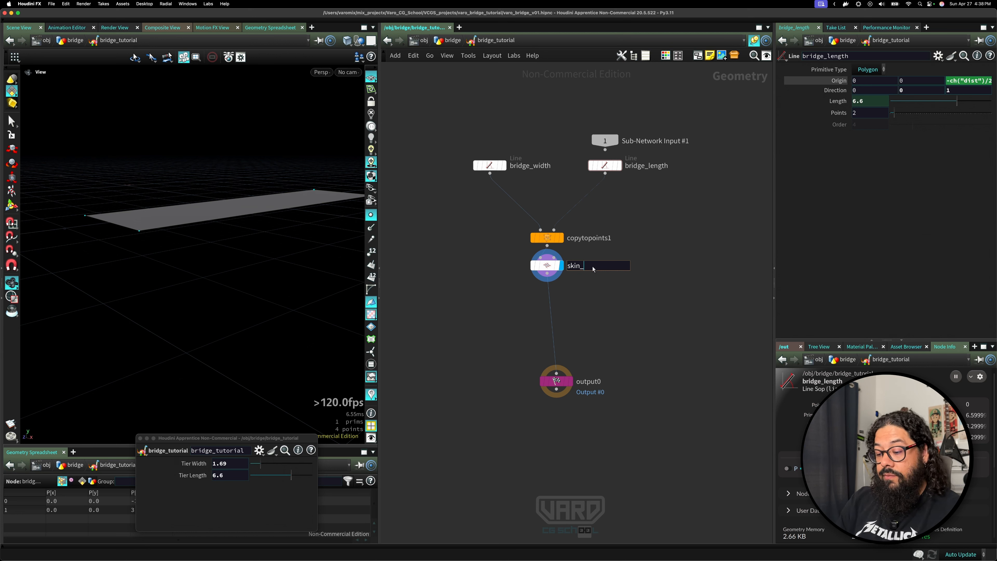
pyautogui.write('tier_surface')
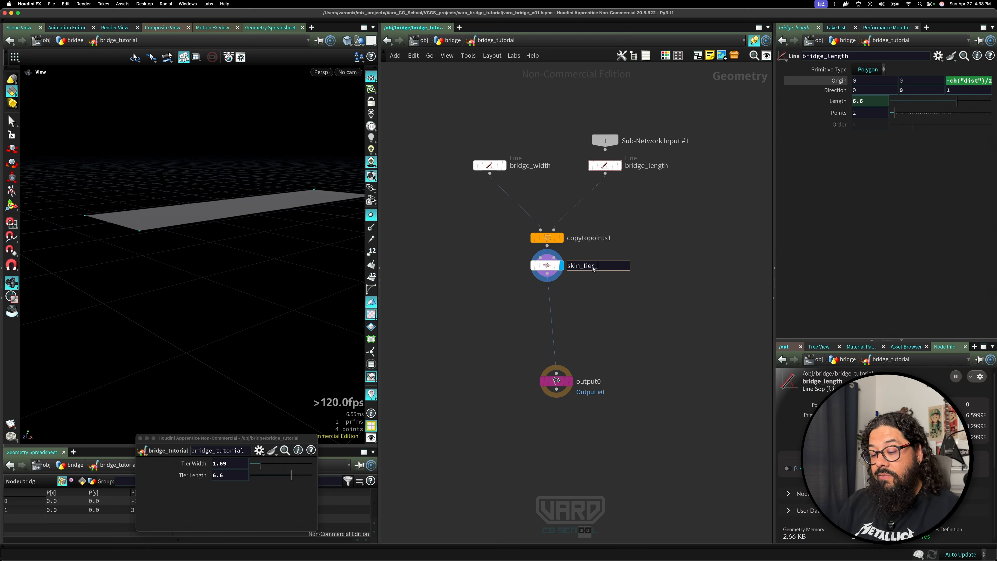
pyautogui.press('Return')
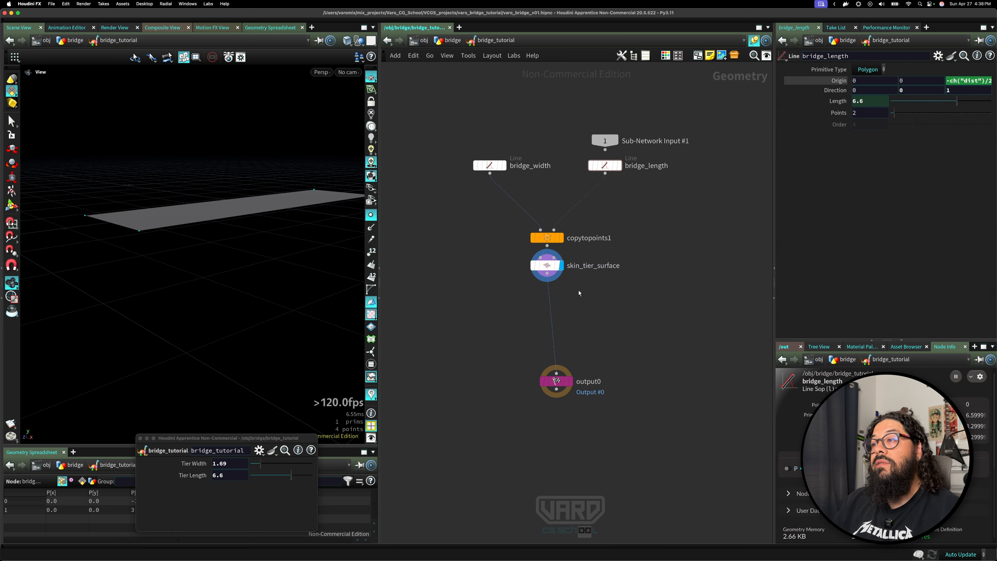
# Rearrange the network by moving the subnetwork input and output nodes apart.
pyautogui.moveTo(605, 140); pyautogui.dragTo(642, 104)
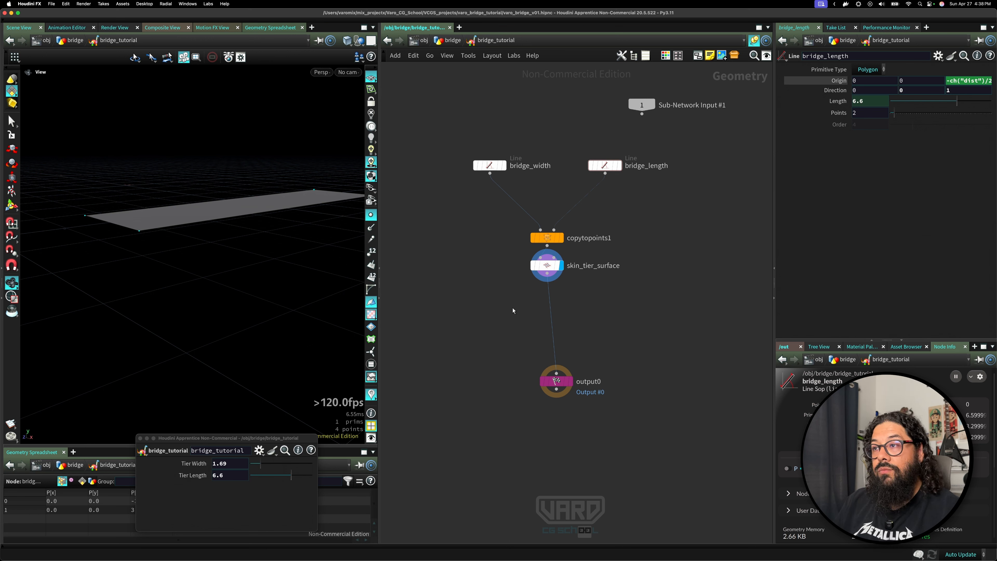
pyautogui.press('h')
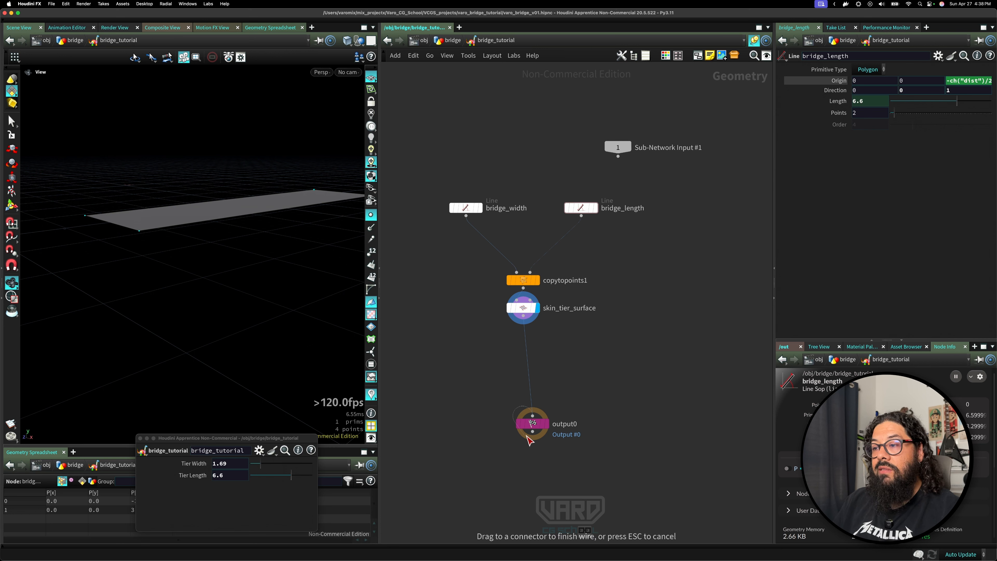
pyautogui.moveTo(534, 423); pyautogui.dragTo(524, 439)
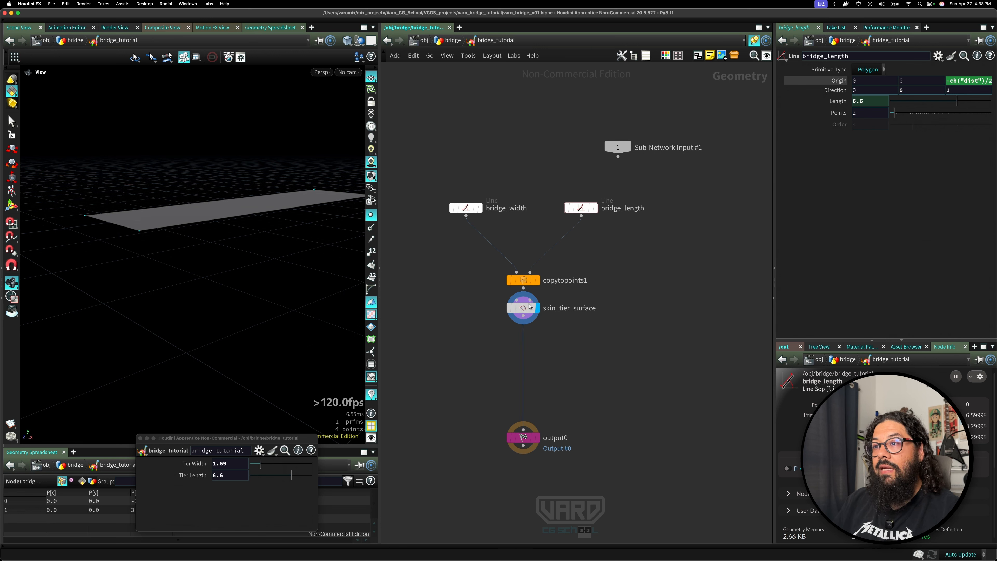
pyautogui.click(527, 307)
pyautogui.press('Tab')
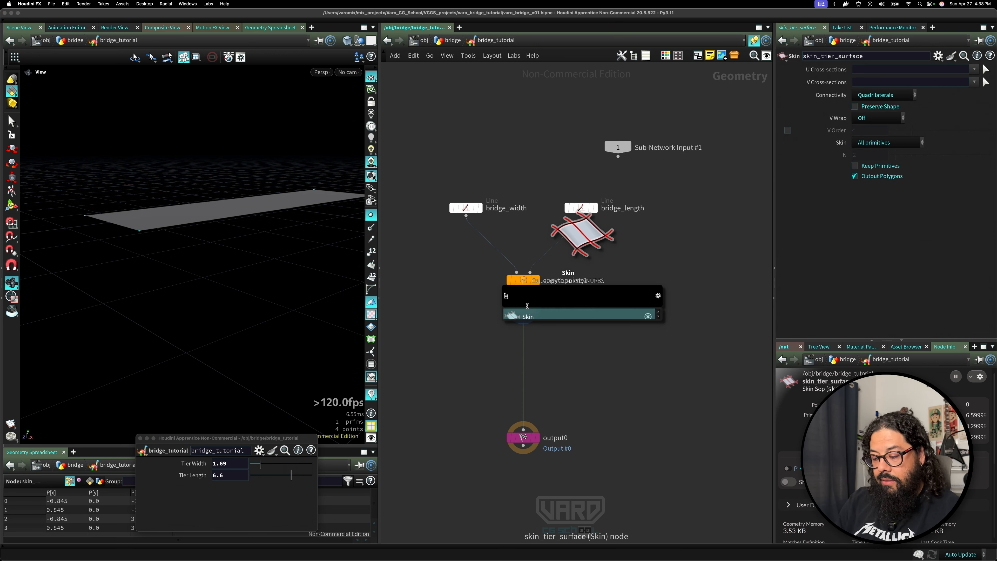
pyautogui.write('polyex')
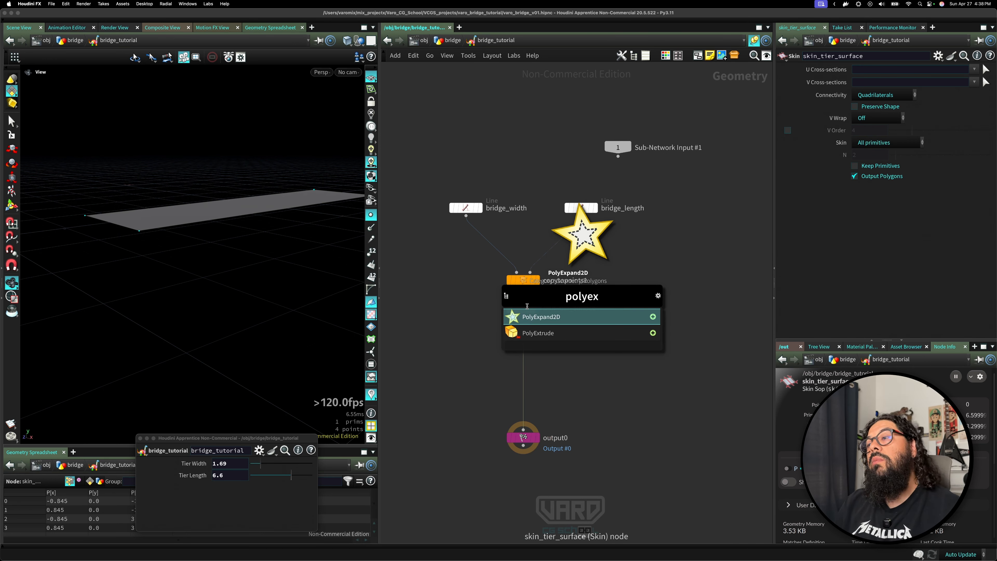
pyautogui.press('Down')
pyautogui.press('Return')
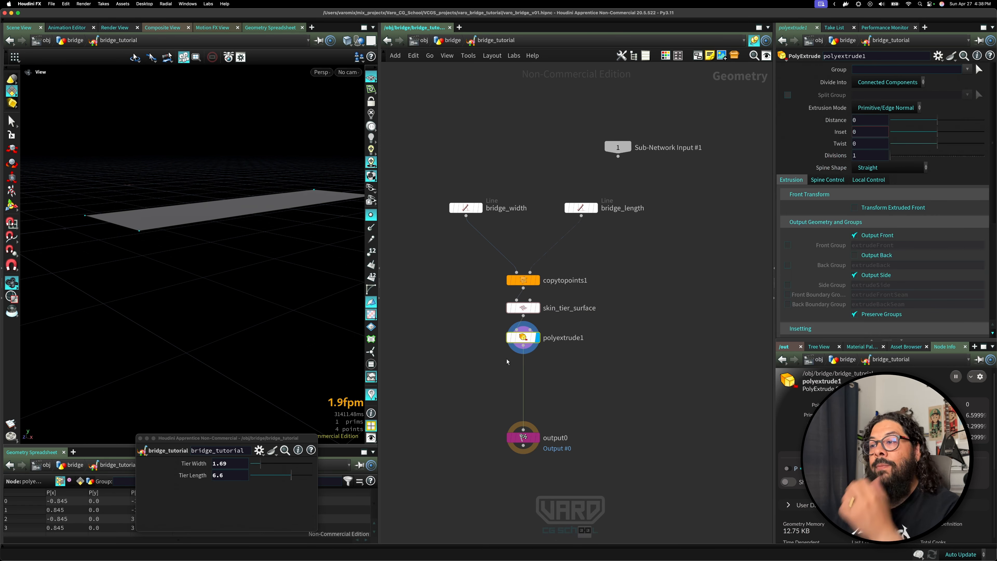
pyautogui.press('Delete')
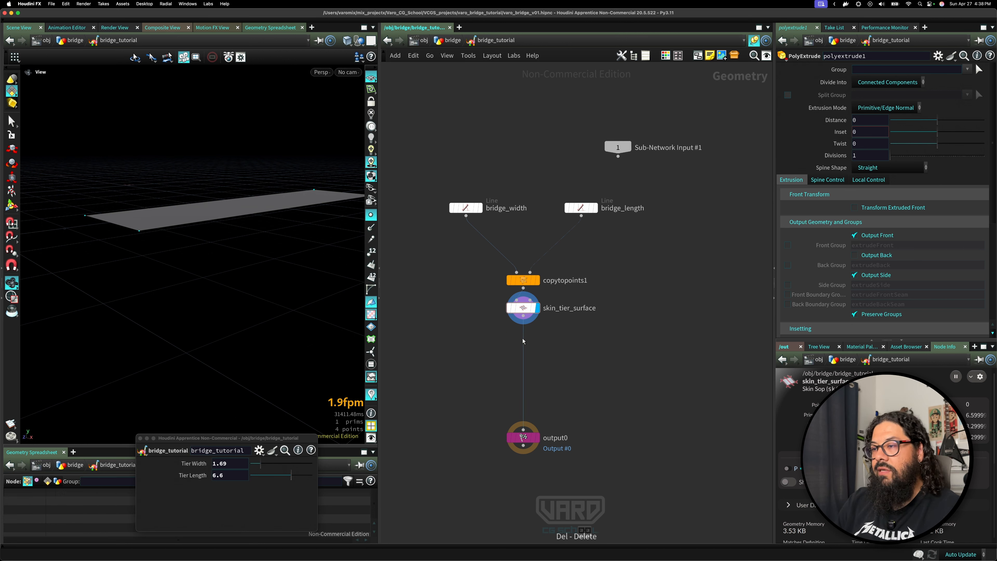
# Append a PolyExtrude node below the skin, set its distance to about -0.178 and enable Output Back.
pyautogui.press('Tab')
pyautogui.write('pex')
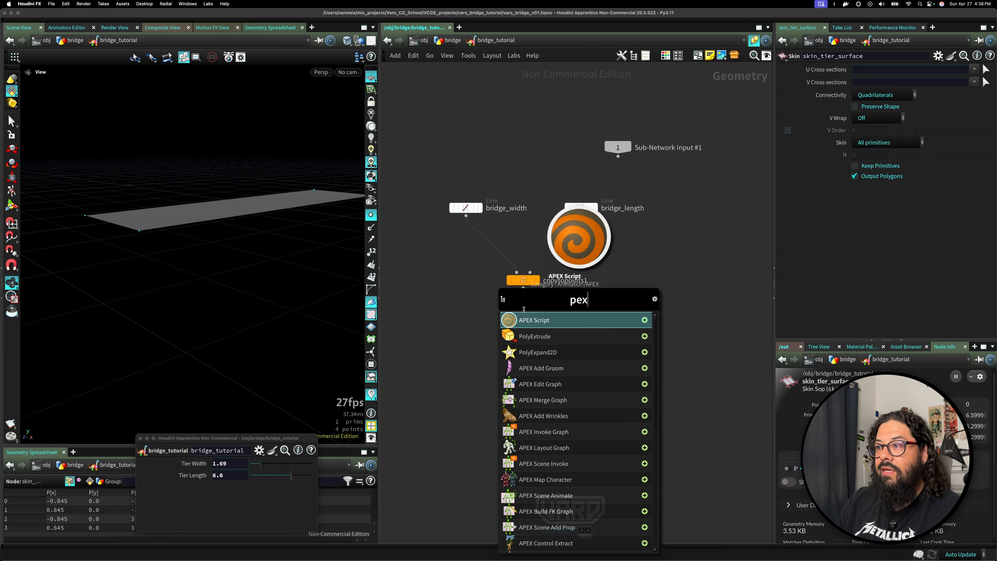
pyautogui.press('Down')
pyautogui.press('Return')
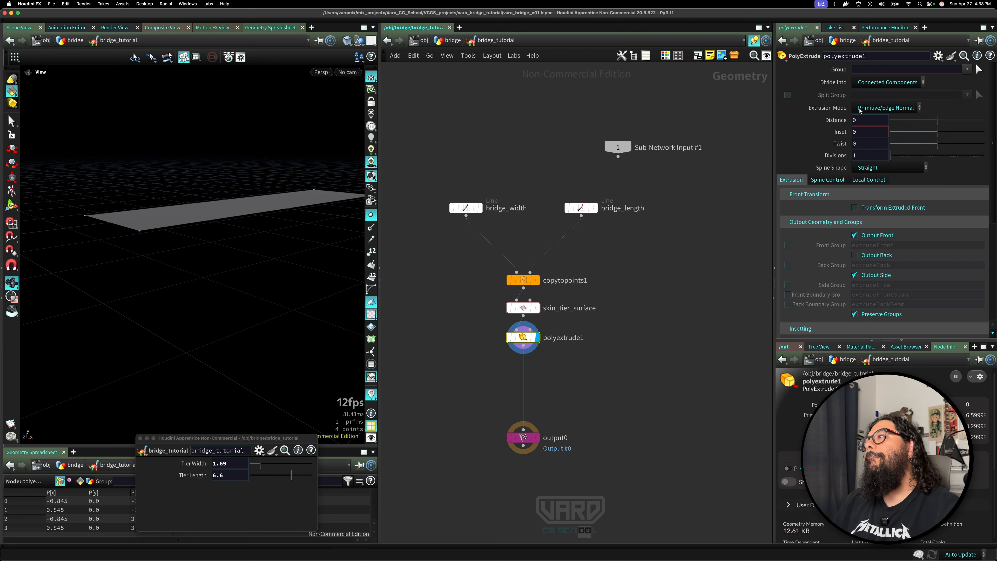
pyautogui.moveTo(938, 125); pyautogui.dragTo(929, 129)
pyautogui.moveTo(144, 258); pyautogui.dragTo(209, 272)
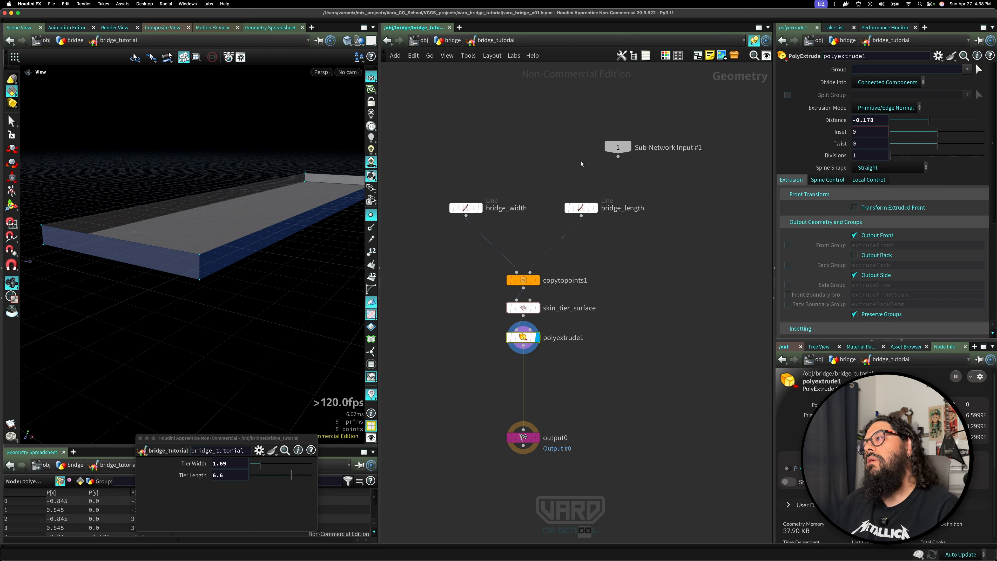
pyautogui.click(876, 256)
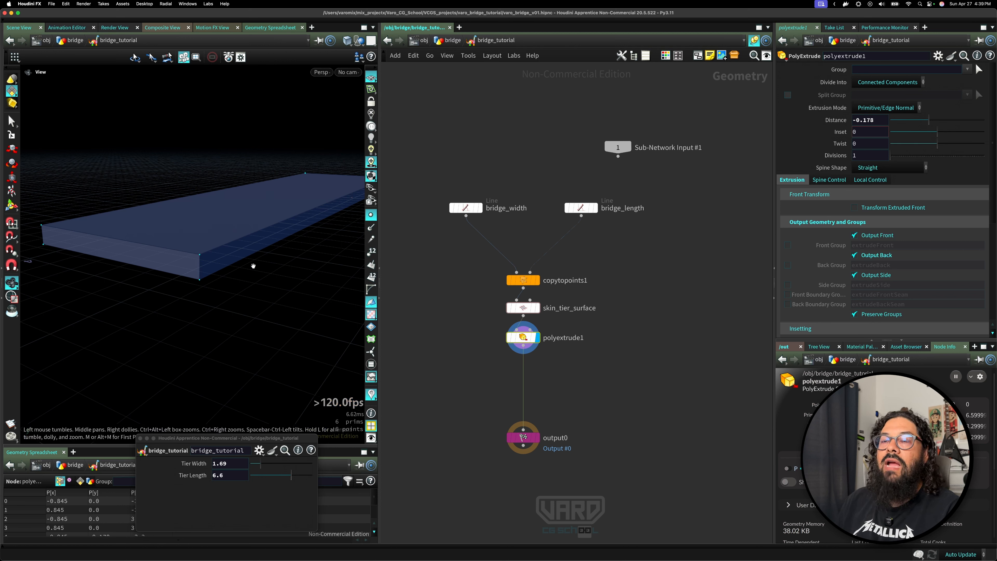
# Add a Reverse node after the PolyExtrude to flip the deck's normals.
pyautogui.press('Tab')
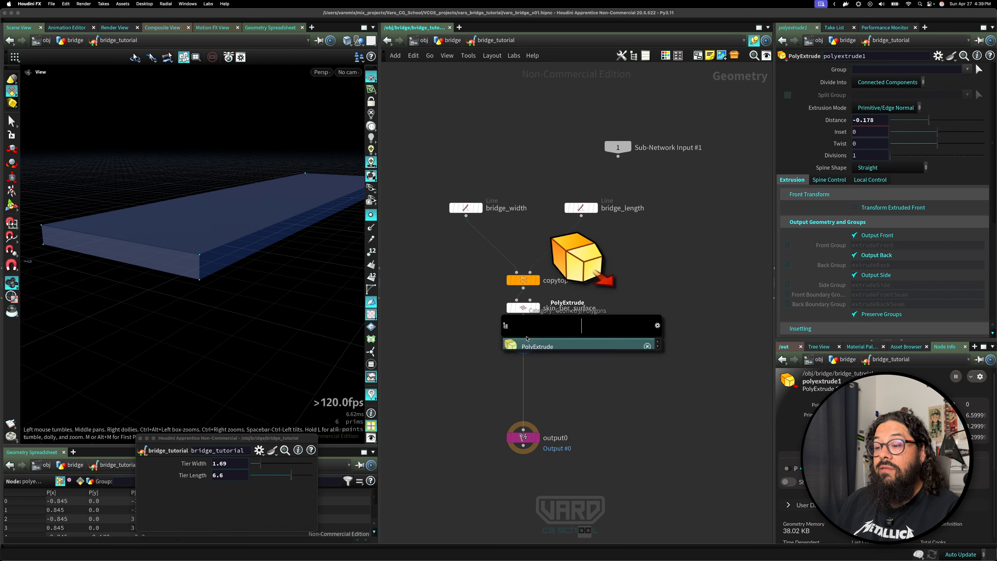
pyautogui.write('reverse')
pyautogui.press('Return')
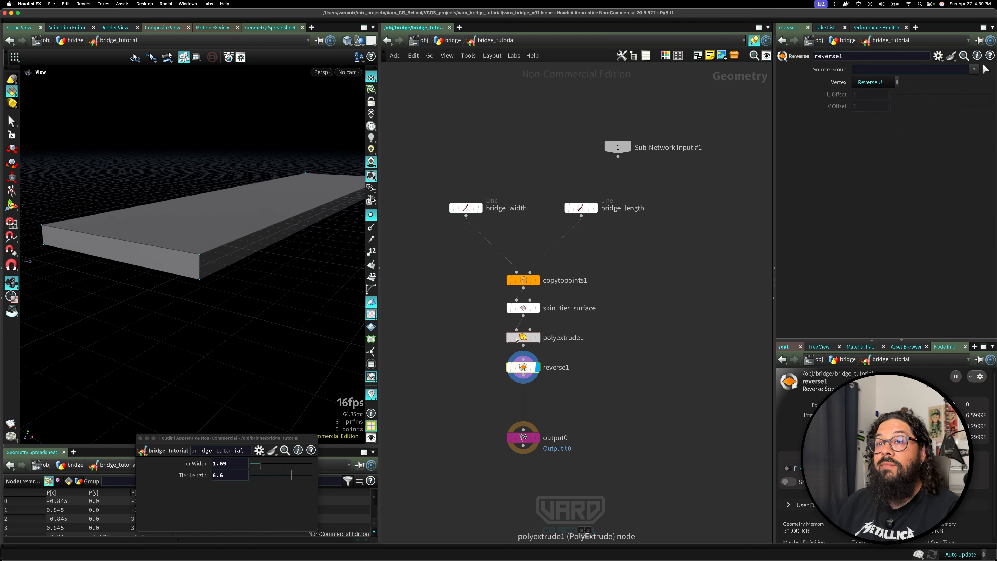
pyautogui.moveTo(276, 253); pyautogui.dragTo(289, 308)
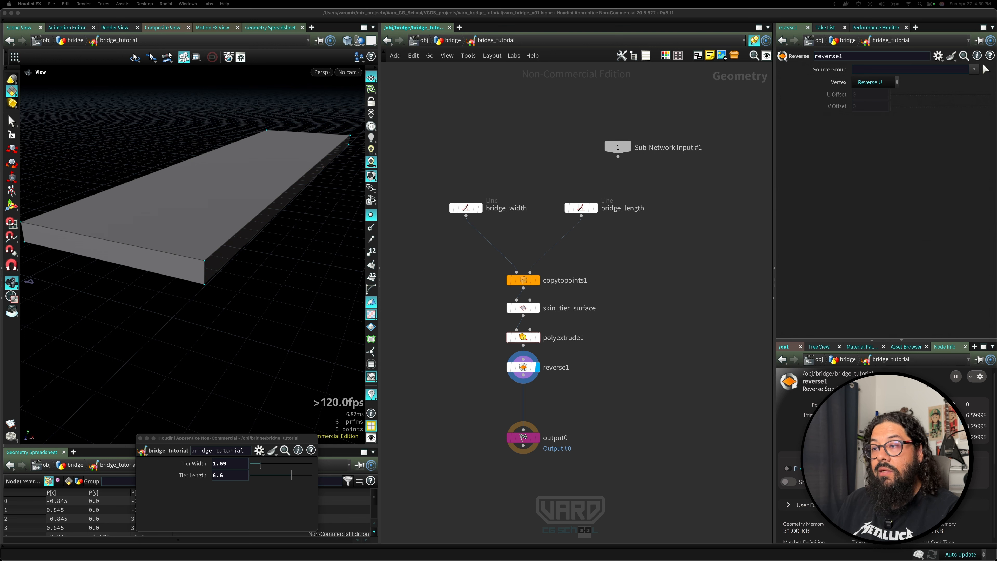
pyautogui.click(644, 448)
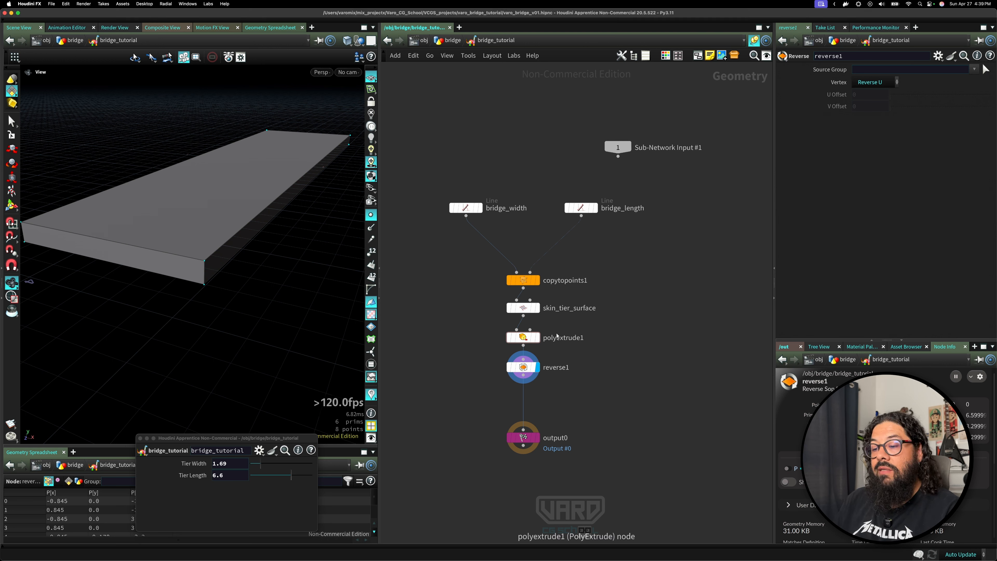
# Rename the PolyExtrude node to tier_thickness.
pyautogui.doubleClick(564, 339)
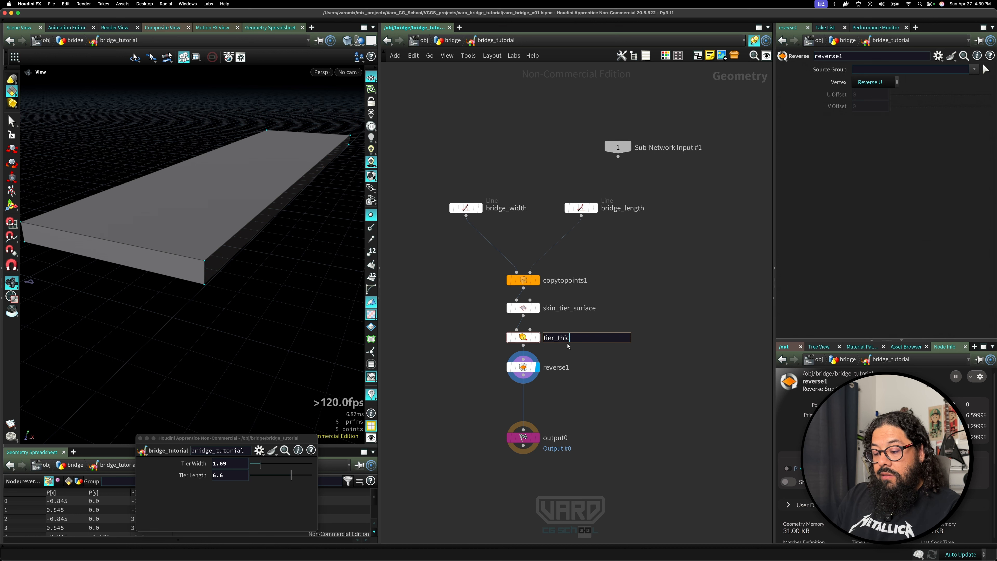
pyautogui.write('tier_thickness')
pyautogui.press('Return')
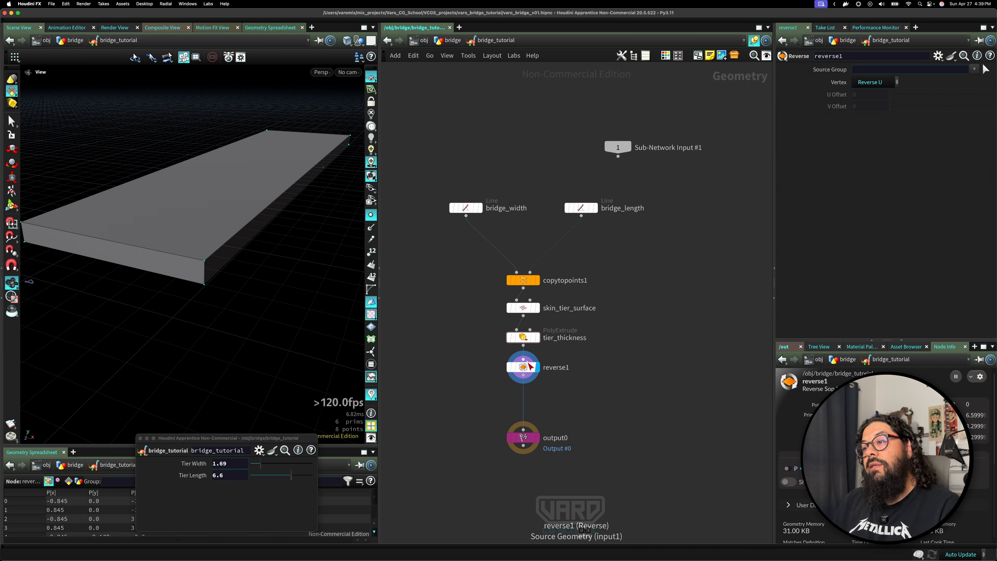
pyautogui.click(523, 336)
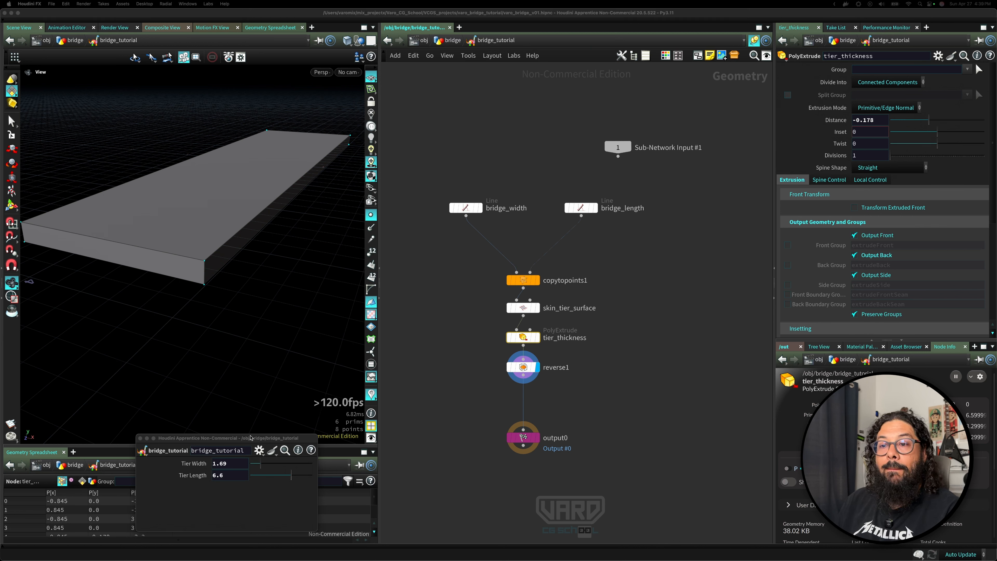
# Reopen the bridge_tutorial asset's Type Properties dialog.
pyautogui.moveTo(250, 437); pyautogui.dragTo(237, 299)
pyautogui.click(129, 311)
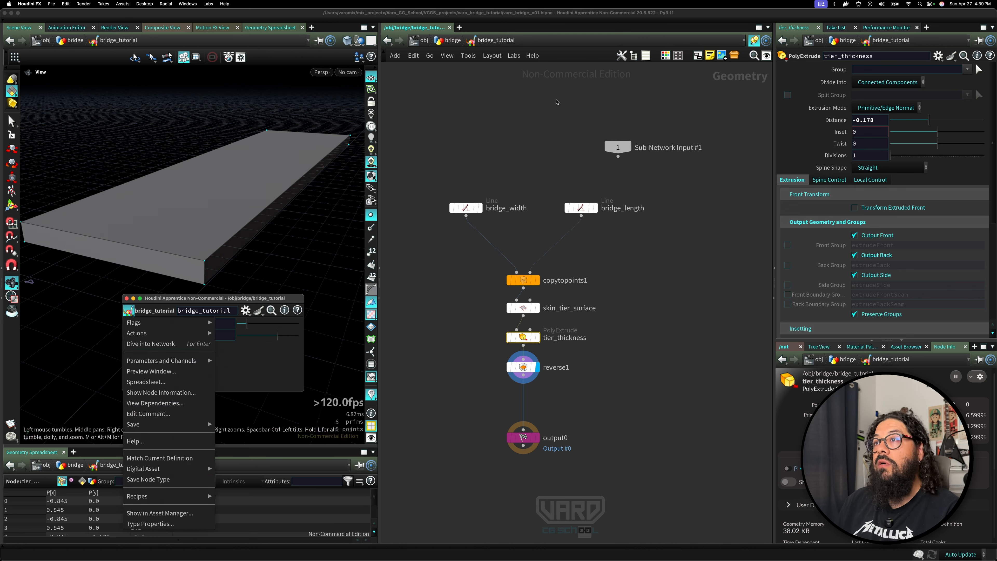
pyautogui.click(556, 102)
pyautogui.rightClick(494, 43)
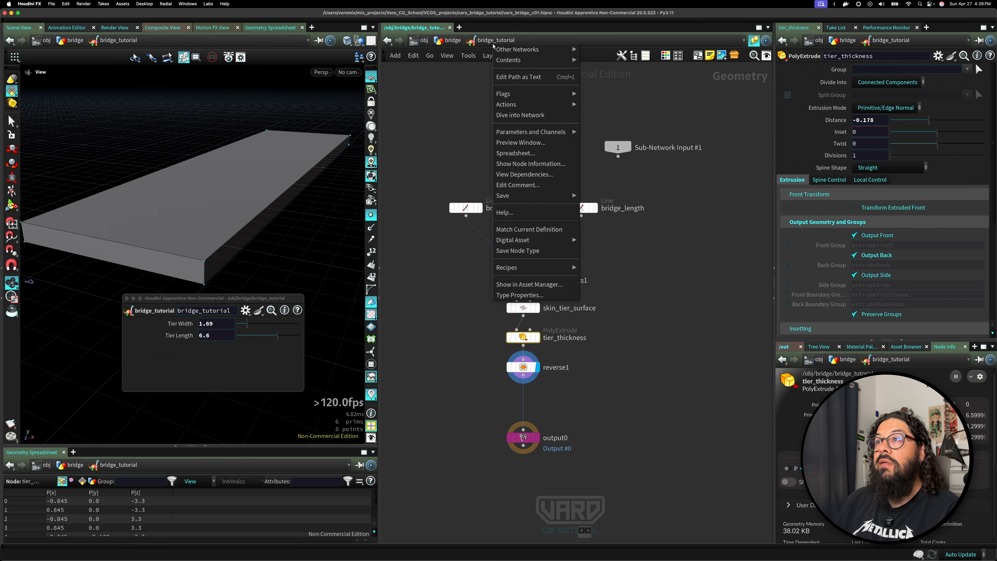
pyautogui.click(520, 294)
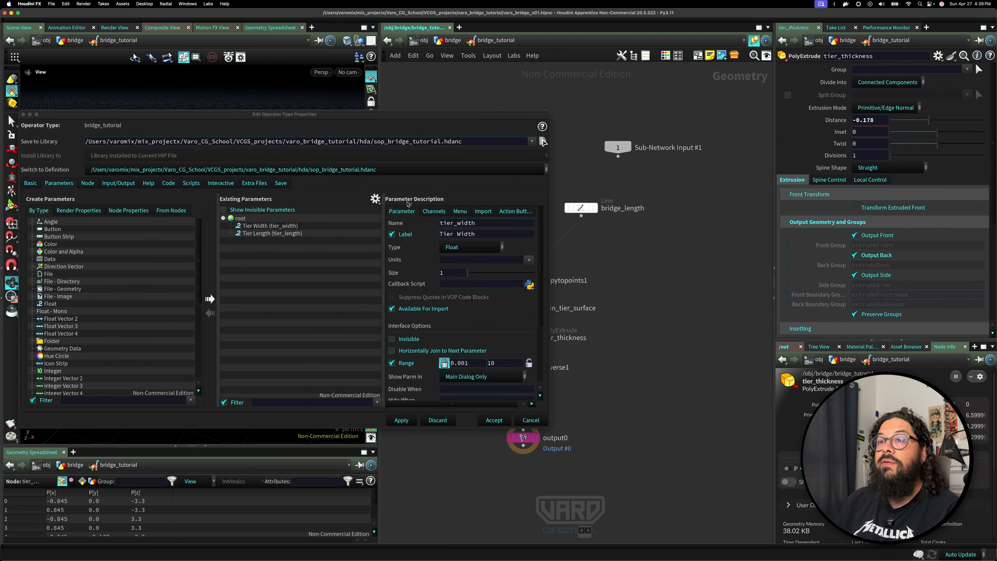
# Add the PolyExtrude's Distance parameter to the asset's existing parameters and set its name to tier_thickness.
pyautogui.click(240, 218)
pyautogui.moveTo(240, 221); pyautogui.dragTo(240, 220)
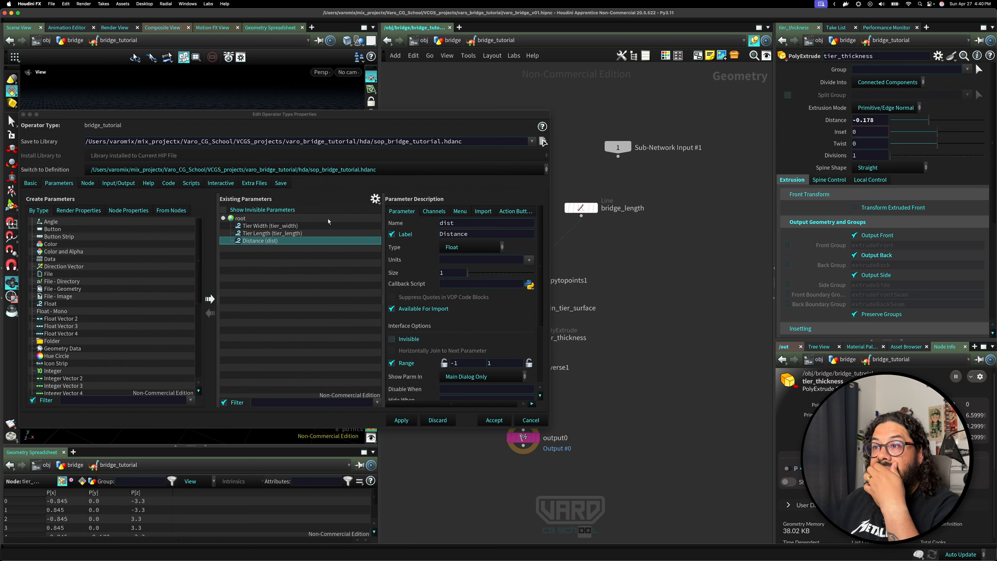
pyautogui.doubleClick(458, 223)
pyautogui.write('ti')
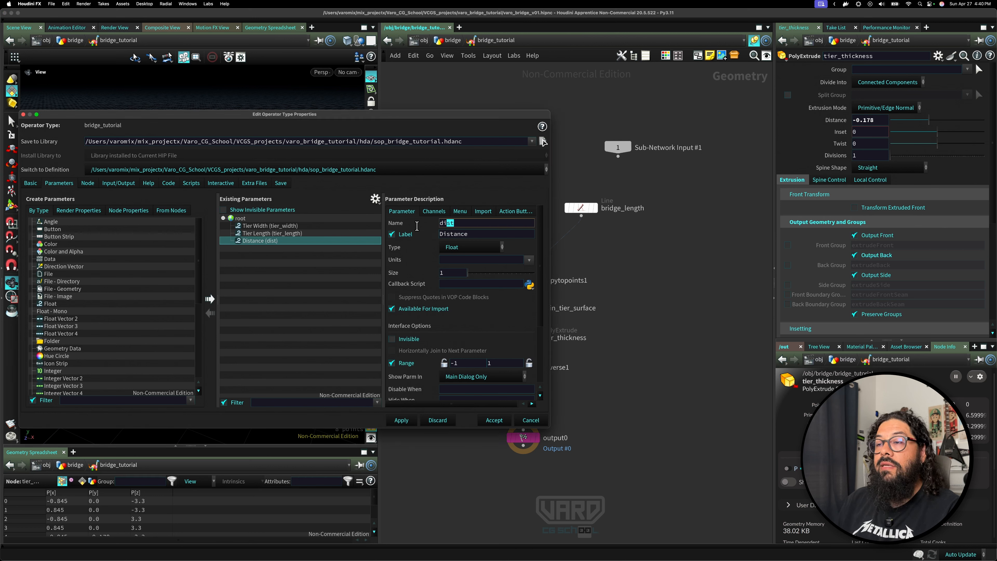
pyautogui.write('er')
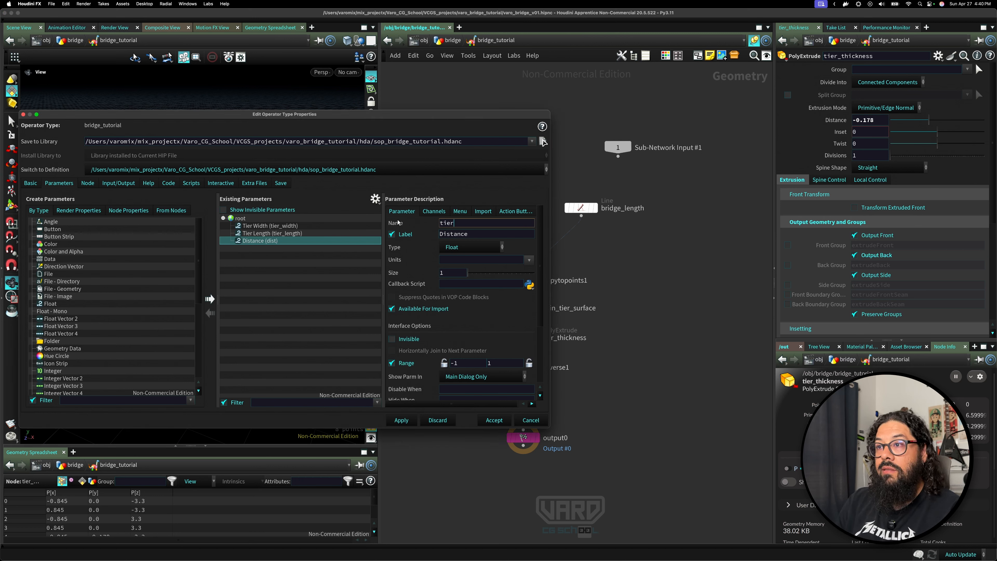
pyautogui.write('_thicj')
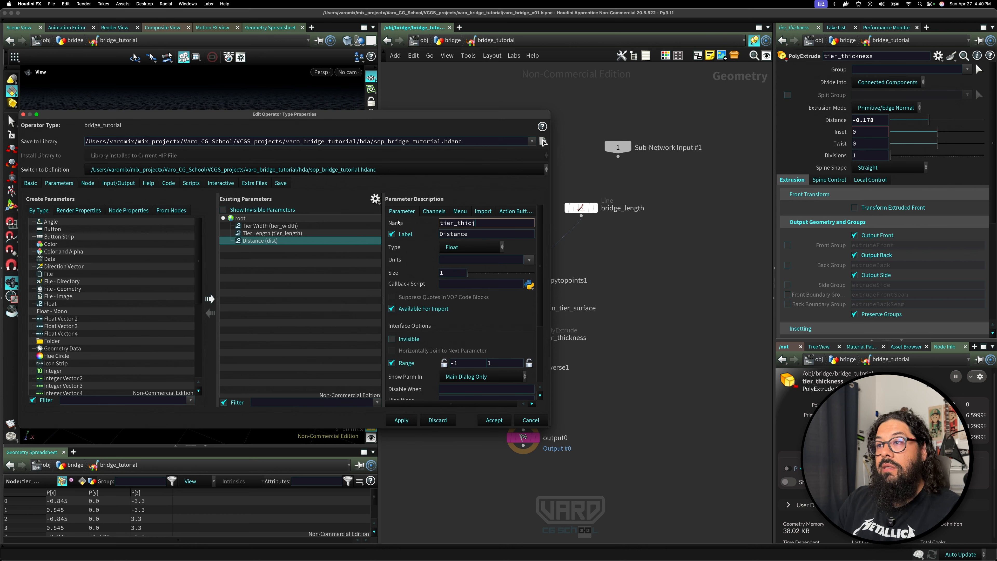
pyautogui.press('BackSpace')
pyautogui.write('kness')
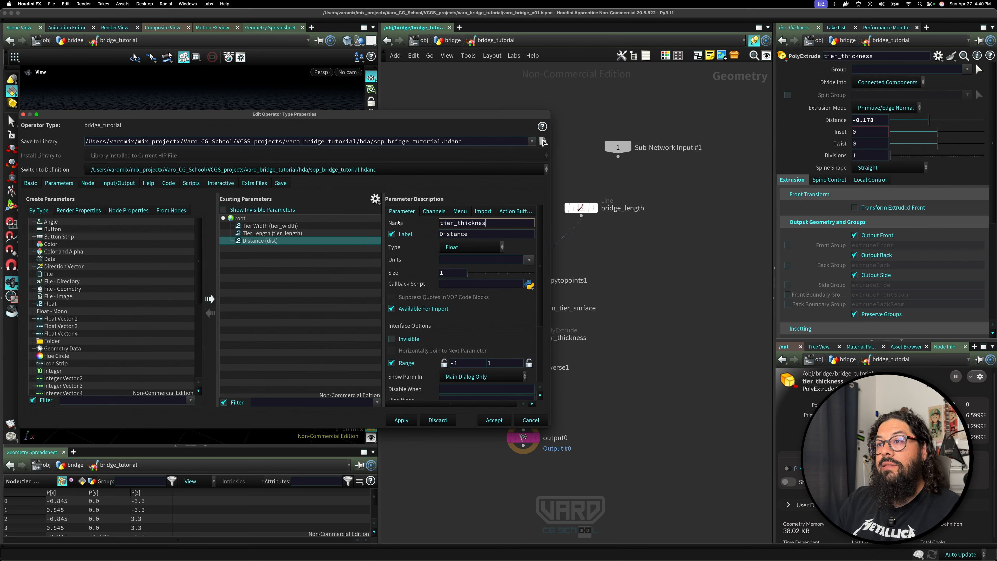
# Set the new parameter's label to Tier Thickness and apply the changes to the asset.
pyautogui.press('Tab')
pyautogui.press('BackSpace')
pyautogui.write('Te')
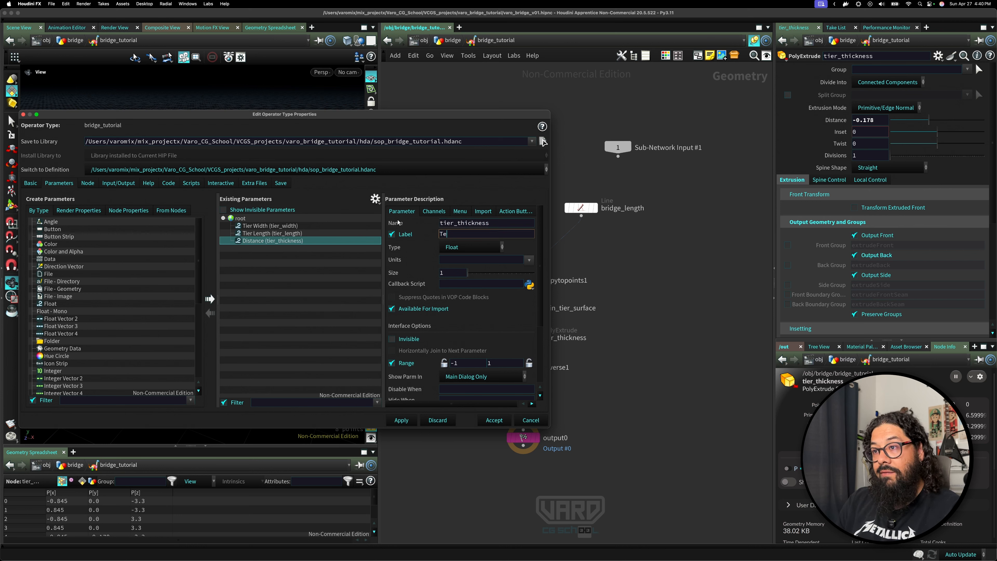
pyautogui.press('BackSpace')
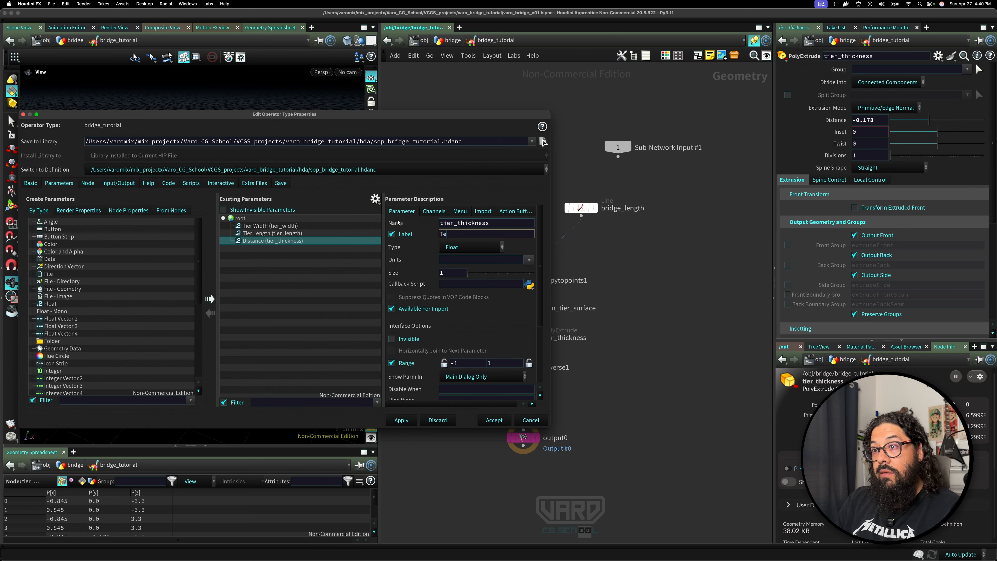
pyautogui.write('ir')
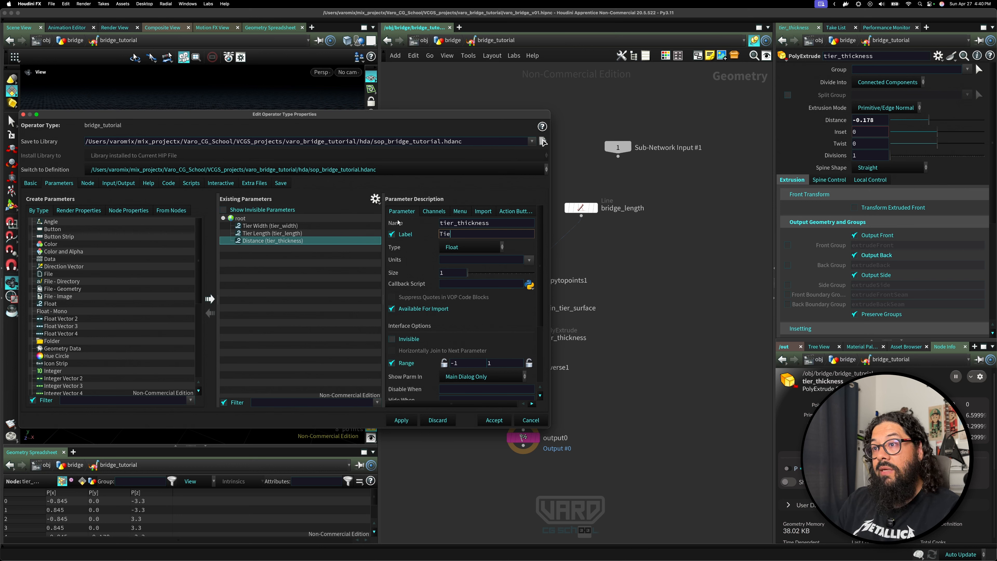
pyautogui.write('r')
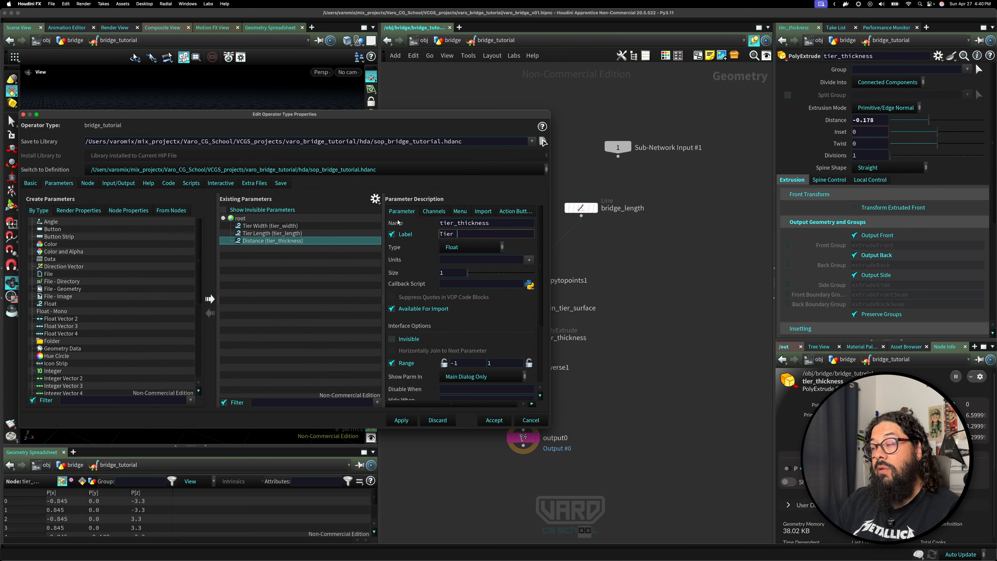
pyautogui.write(' Thinch')
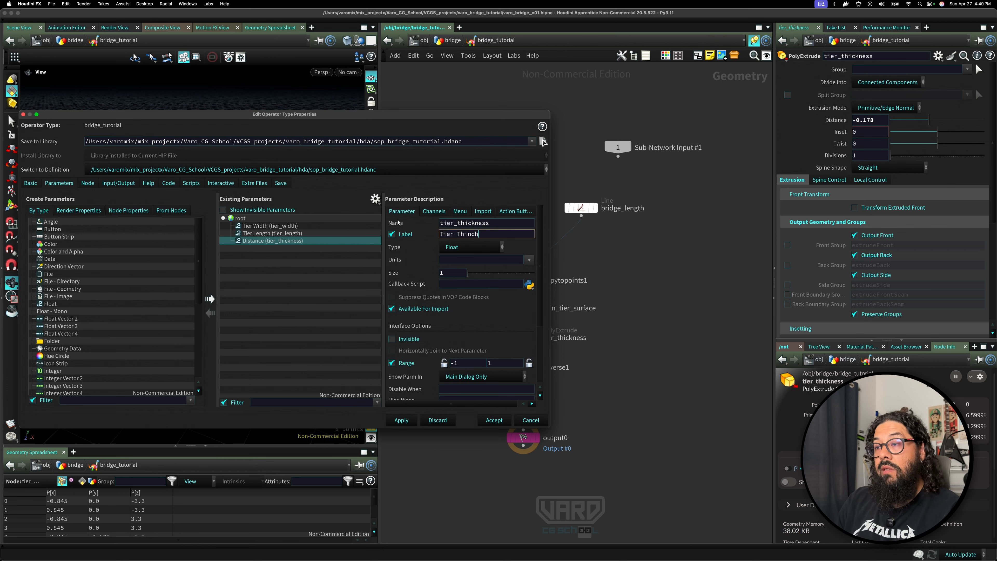
pyautogui.press('BackSpace')
pyautogui.press('BackSpace')
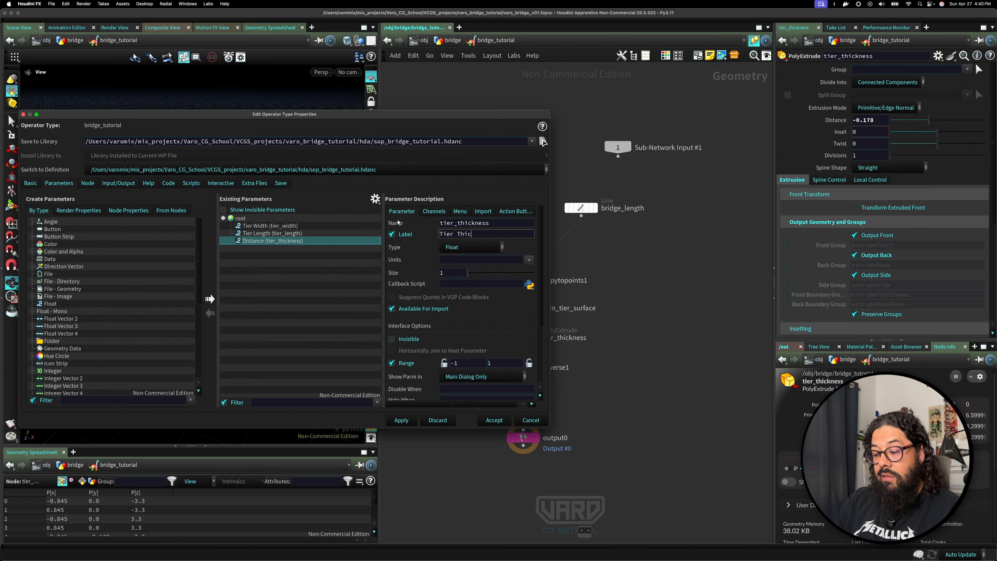
pyautogui.write('kness')
pyautogui.press('Return')
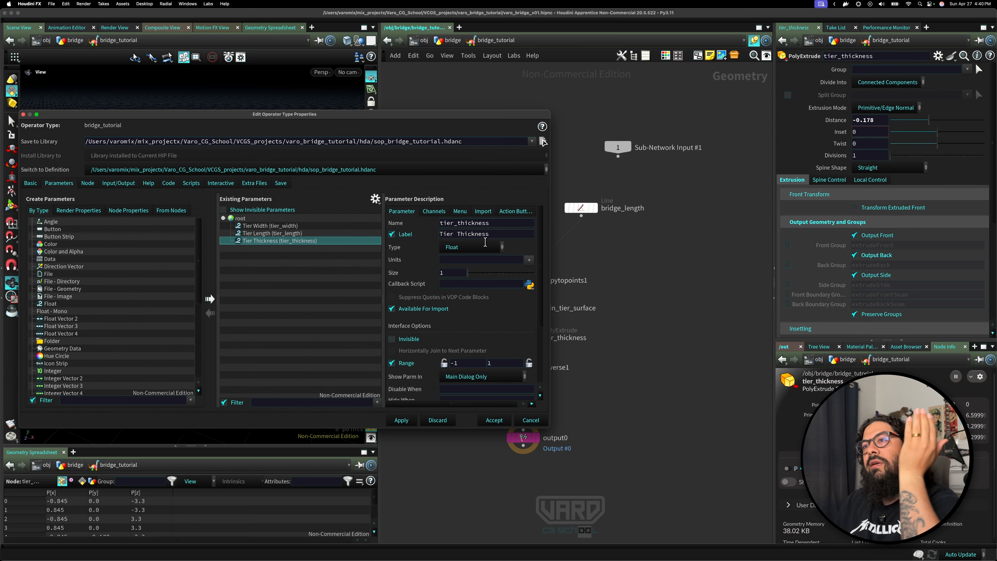
pyautogui.click(454, 222)
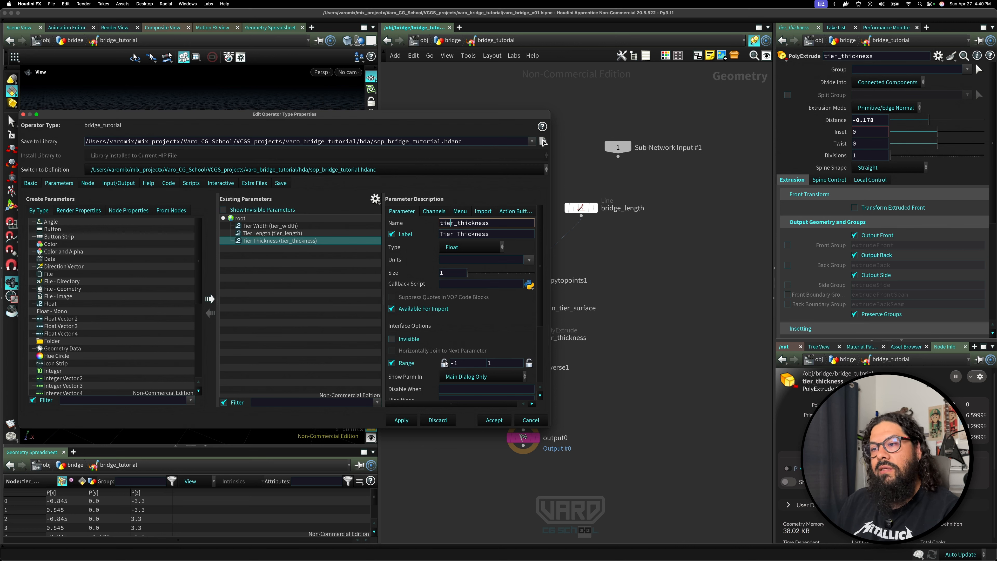
pyautogui.click(407, 421)
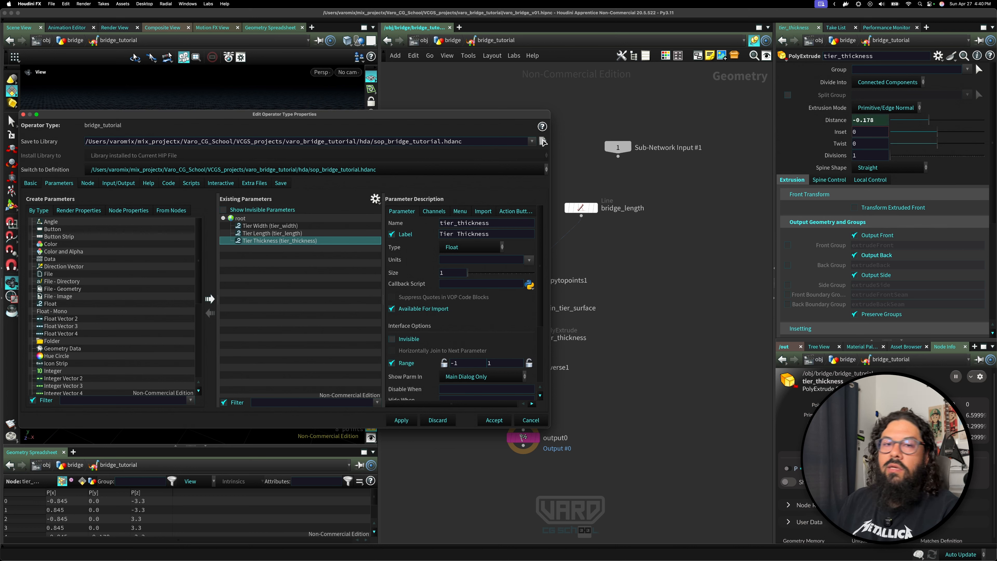
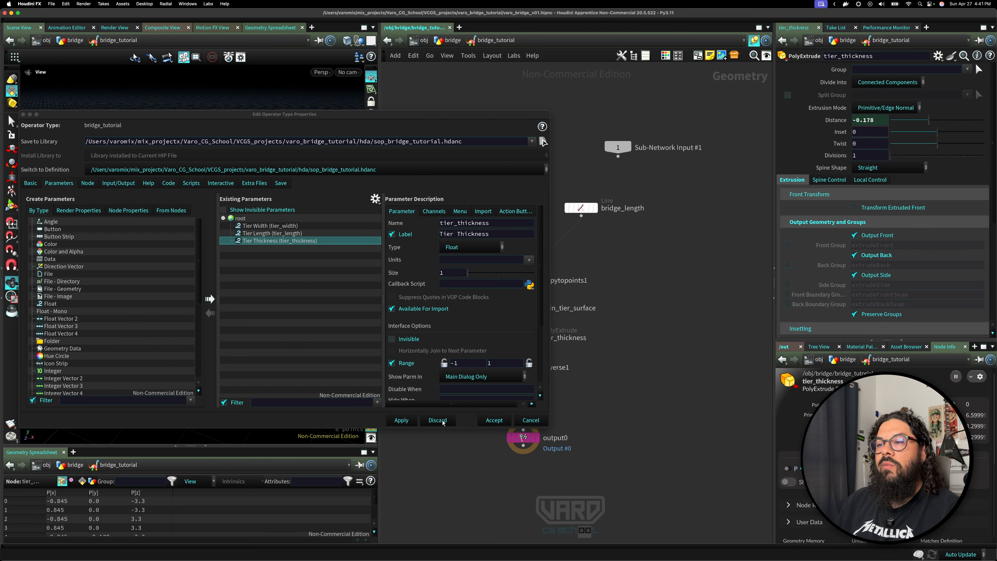
# Accept the asset's type property changes and try the Tier Thickness slider on the bridge_tutorial parameter panel.
pyautogui.click(494, 419)
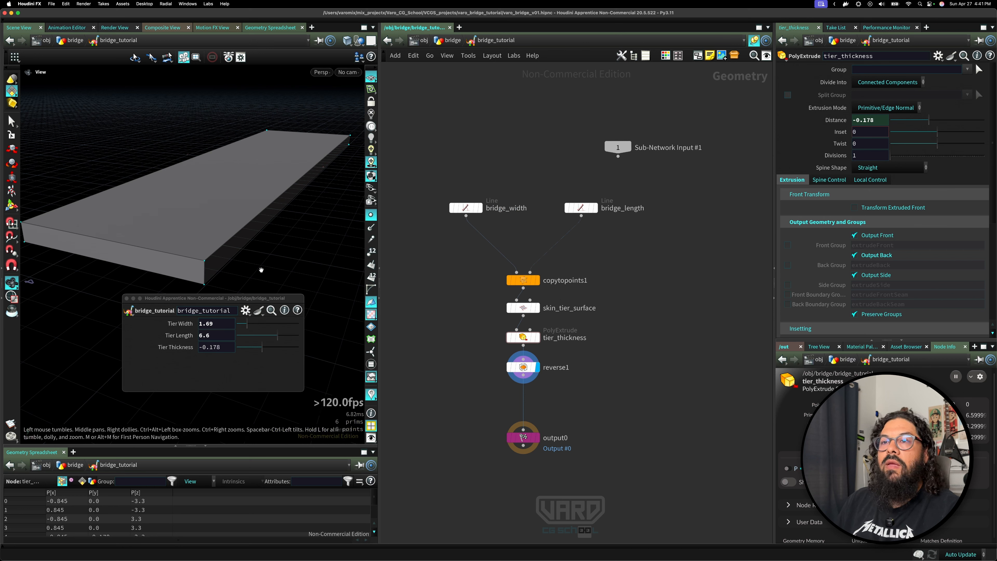
pyautogui.moveTo(310, 193); pyautogui.dragTo(251, 205)
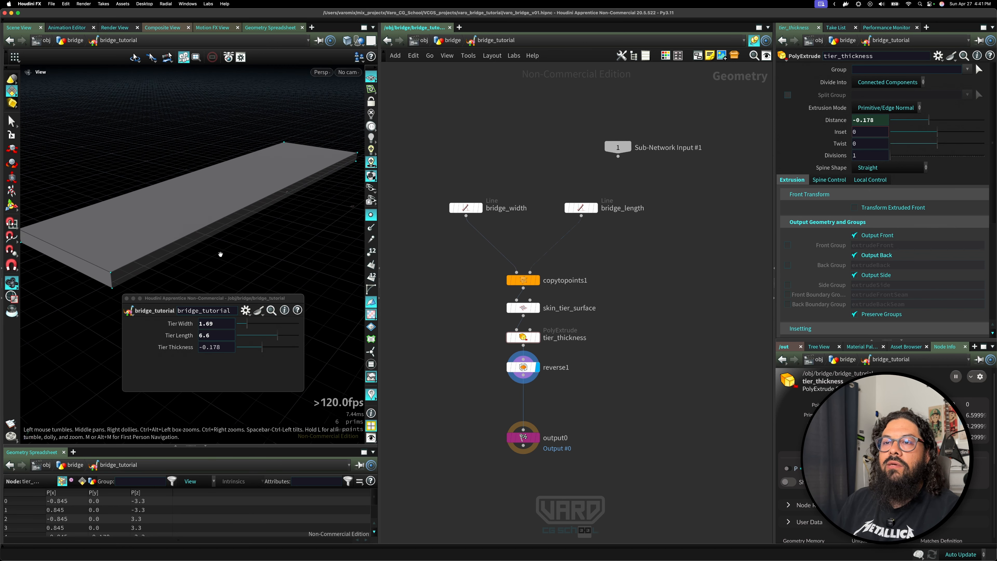
pyautogui.moveTo(220, 254); pyautogui.dragTo(205, 251)
pyautogui.moveTo(176, 298); pyautogui.dragTo(101, 449)
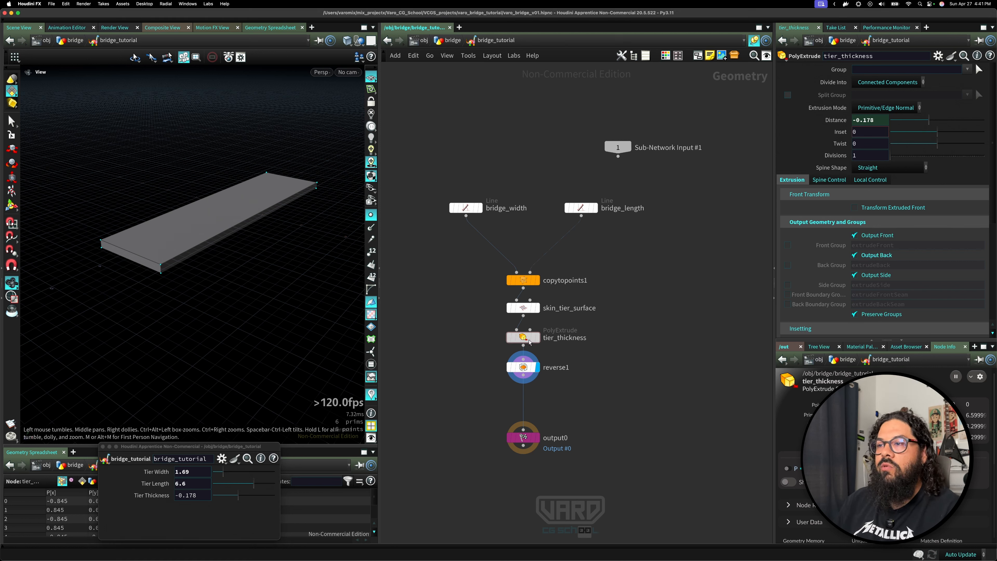
pyautogui.moveTo(531, 338)
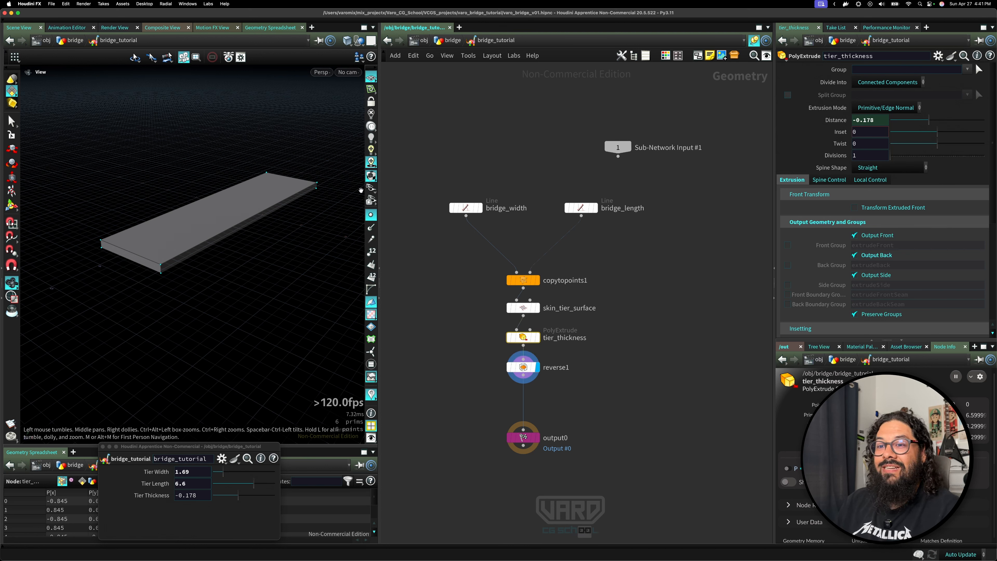
pyautogui.moveTo(236, 494)
pyautogui.mouseDown()
pyautogui.moveTo(210, 494)
pyautogui.moveTo(249, 495)
pyautogui.moveTo(200, 496)
pyautogui.moveTo(298, 507)
pyautogui.moveTo(206, 500)
pyautogui.moveTo(238, 500)
pyautogui.mouseUp()
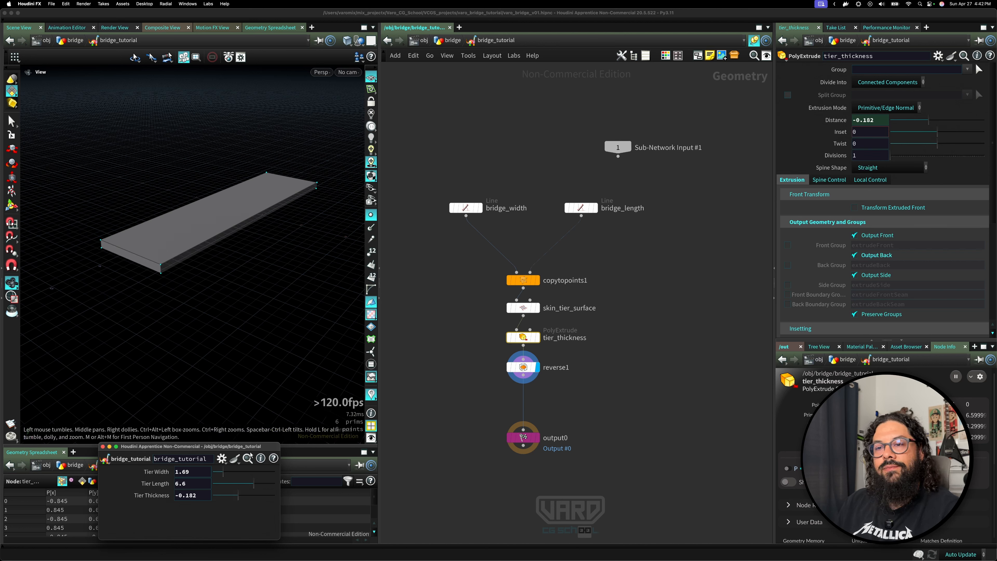
# Reopen the asset's Type Properties and negate the PolyExtrude Distance expression to -ch("../tier_thickness").
pyautogui.click(106, 458)
pyautogui.click(129, 437)
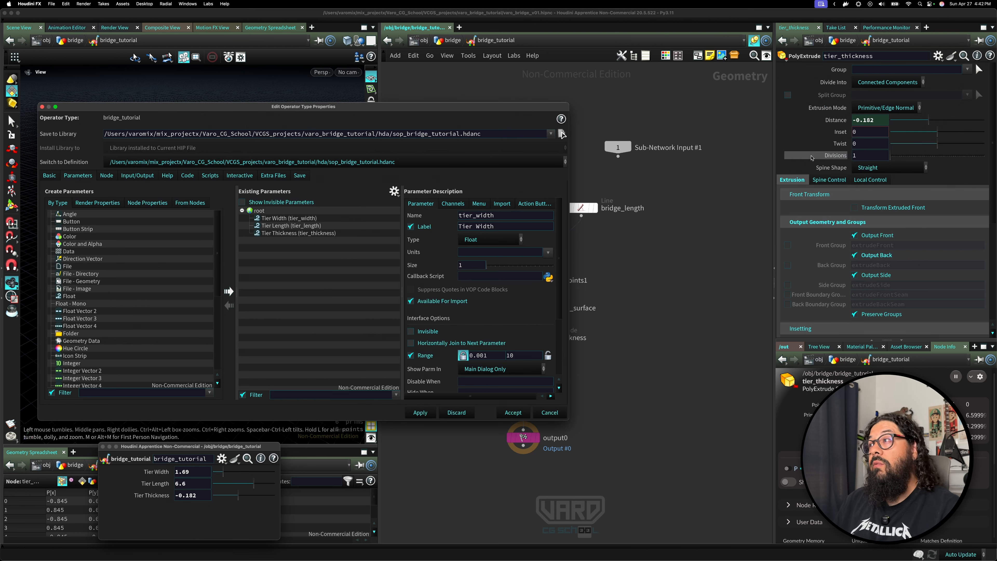
pyautogui.click(838, 121)
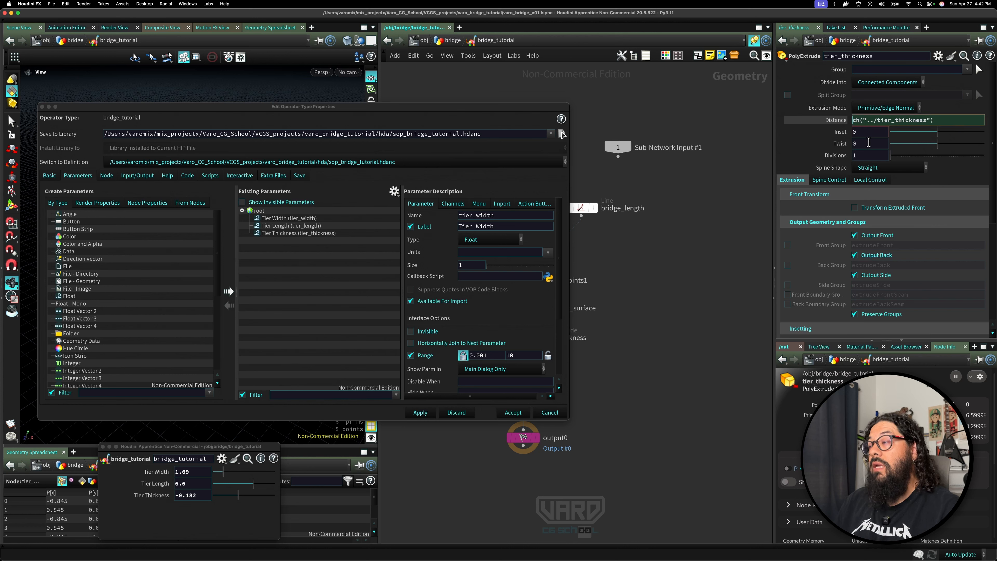
pyautogui.write('-')
pyautogui.press('Return')
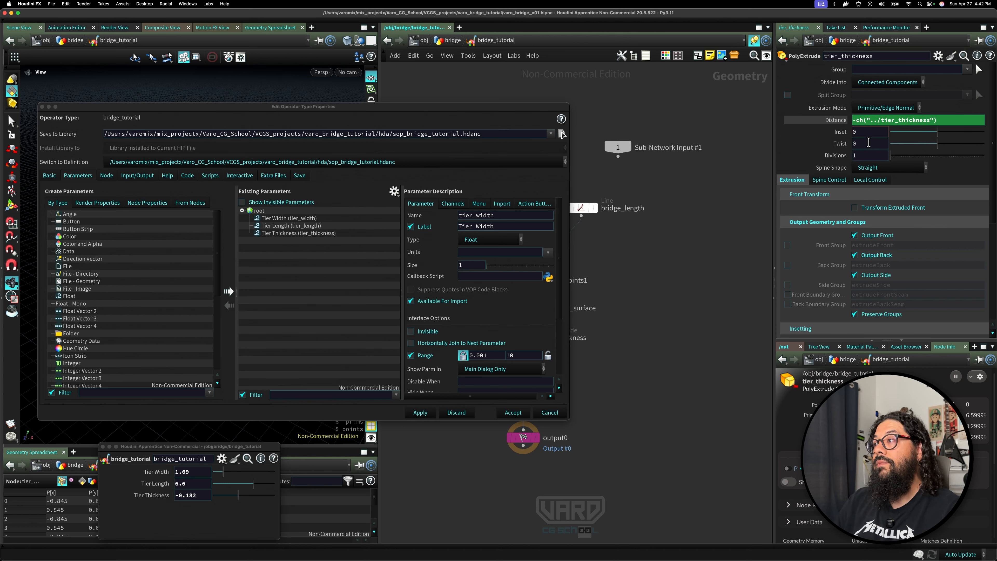
# Set the Tier Thickness parameter's range to 0.0001 through 1 and apply the change to the asset.
pyautogui.click(298, 233)
pyautogui.moveTo(493, 355); pyautogui.dragTo(453, 356)
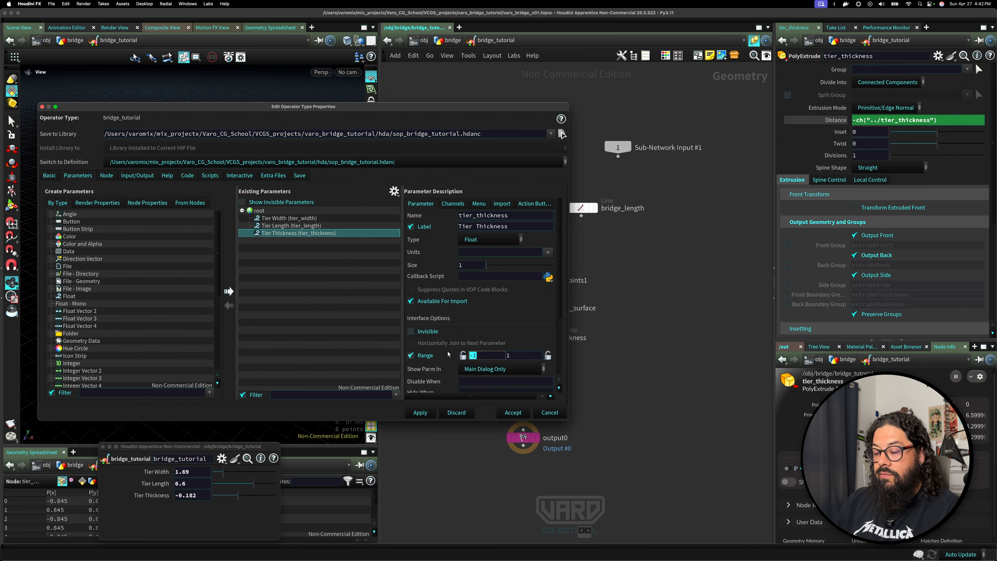
pyautogui.write('0')
pyautogui.press('Tab')
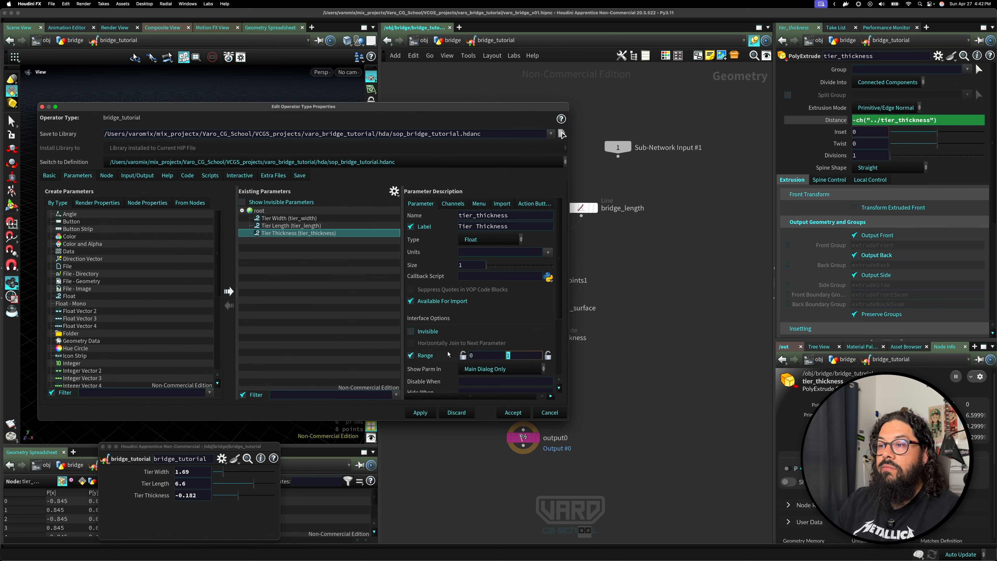
pyautogui.click(484, 356)
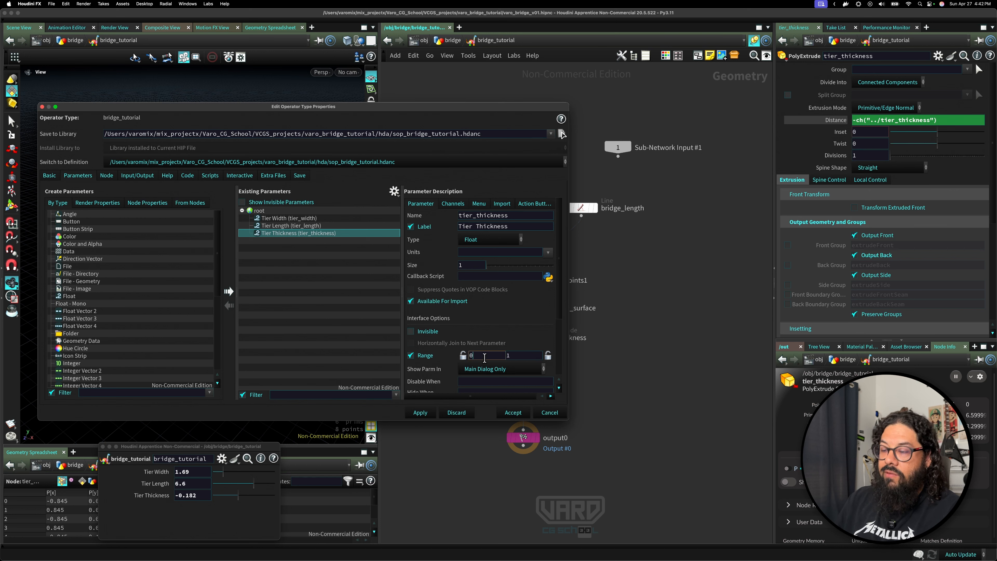
pyautogui.write('.001')
pyautogui.write('1')
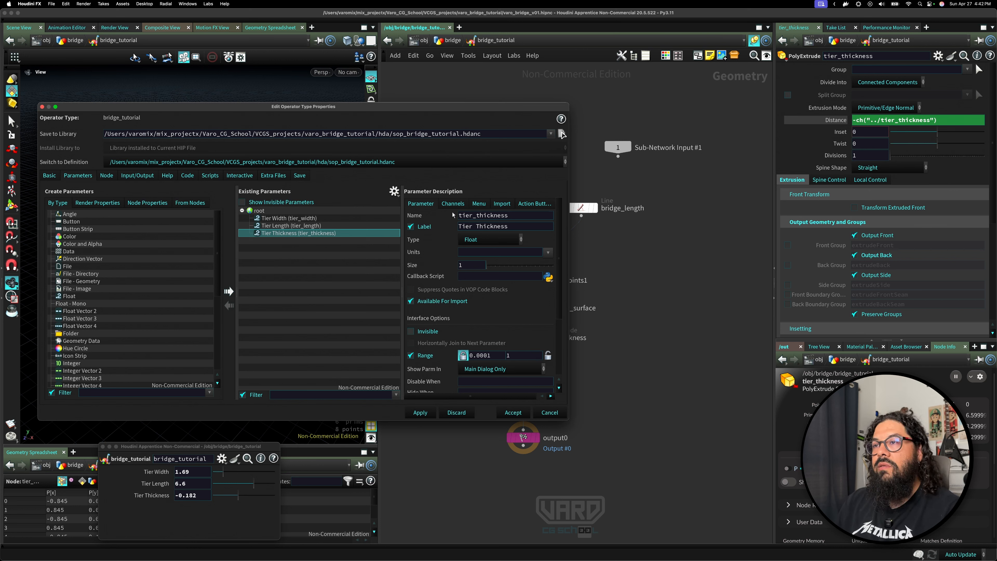
pyautogui.moveTo(460, 111); pyautogui.dragTo(779, 382)
pyautogui.click(508, 508)
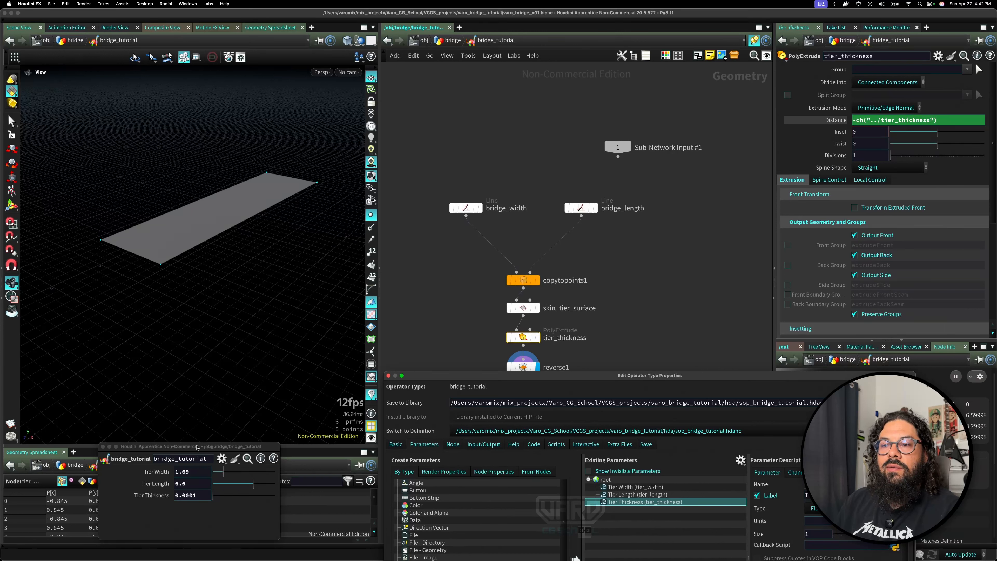
# Drag the asset's Tier Thickness slider to about 0.126 and check the PolyExtrude Distance expression.
pyautogui.moveTo(189, 446); pyautogui.dragTo(176, 319)
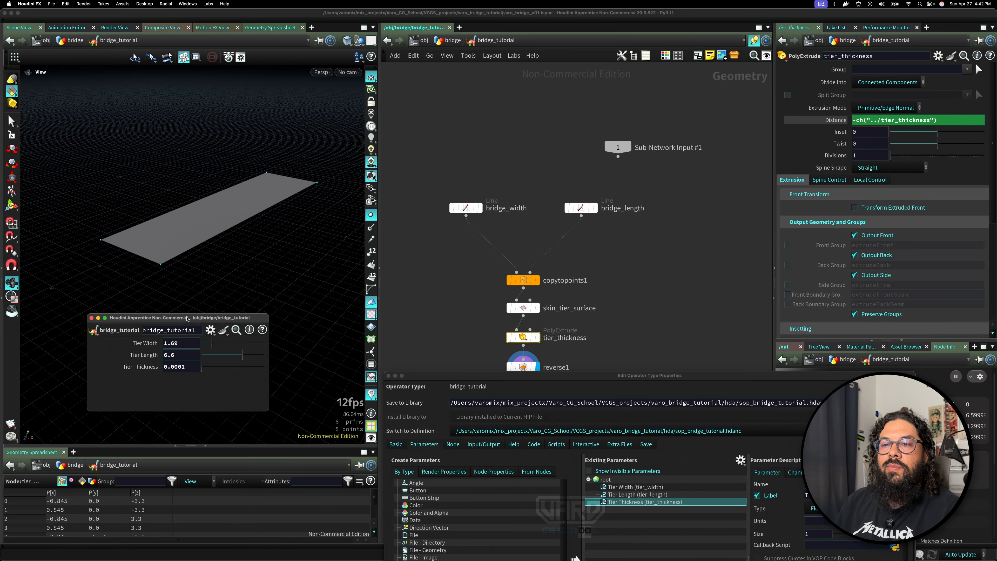
pyautogui.click(199, 367)
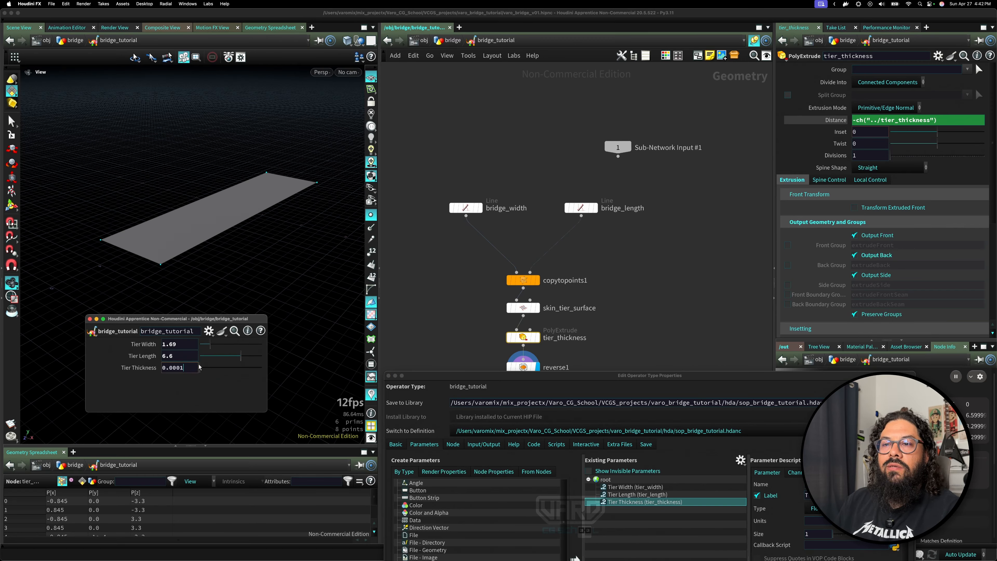
pyautogui.moveTo(201, 364); pyautogui.dragTo(177, 371)
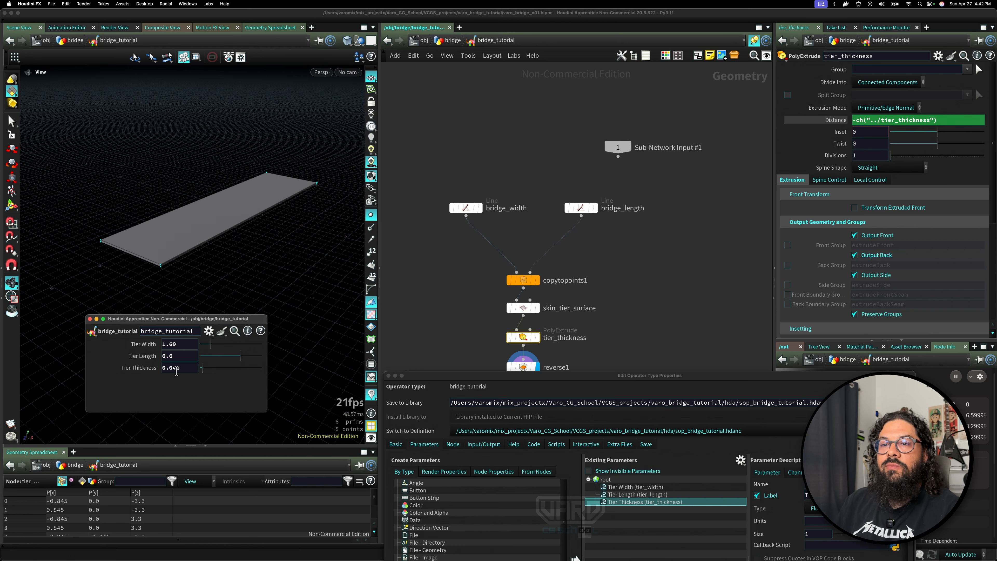
pyautogui.click(848, 120)
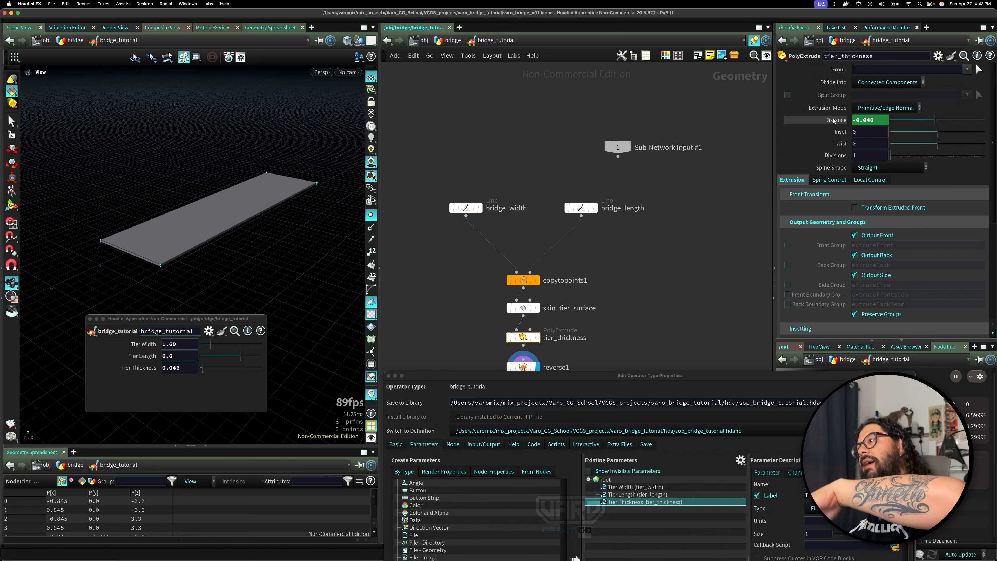
pyautogui.click(842, 120)
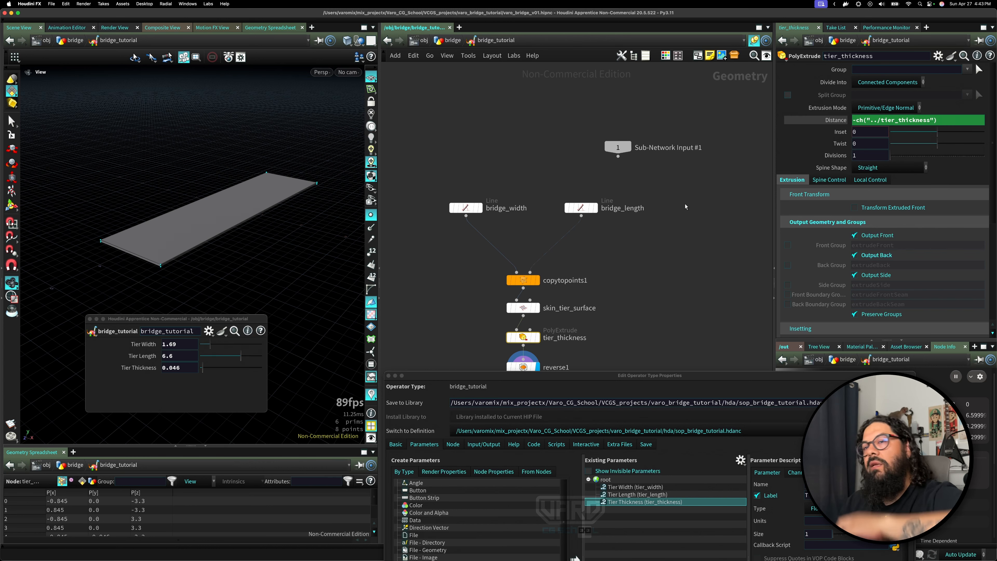
pyautogui.moveTo(202, 369); pyautogui.dragTo(212, 369)
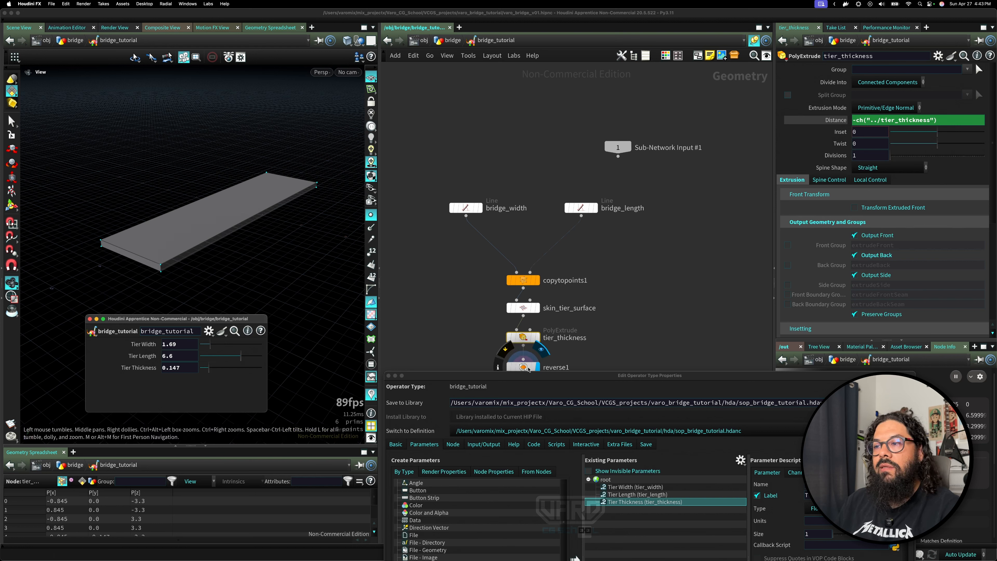
pyautogui.moveTo(212, 370); pyautogui.dragTo(208, 372)
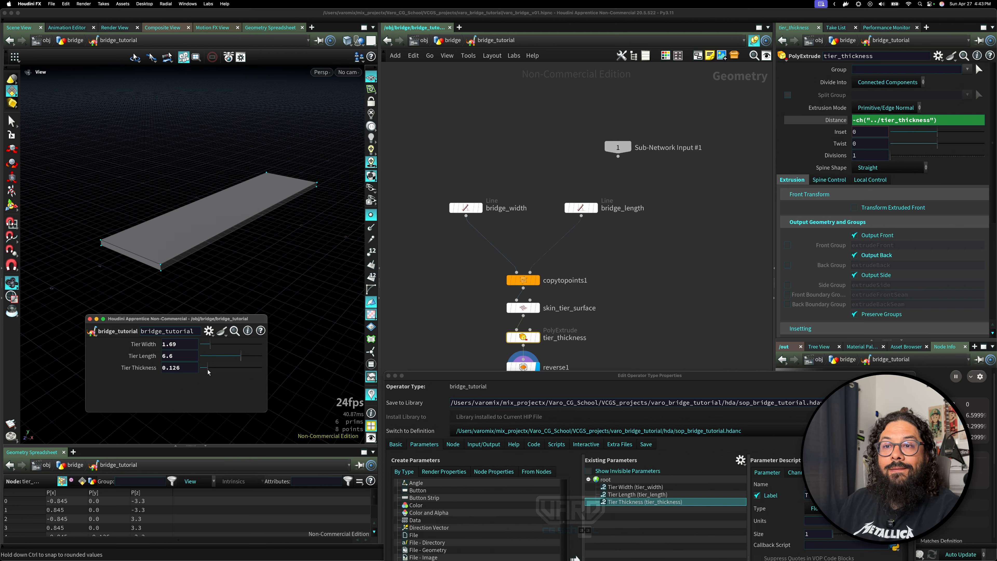
# Make the current Tier Thickness value the default and accept the asset's type property changes.
pyautogui.rightClick(148, 367)
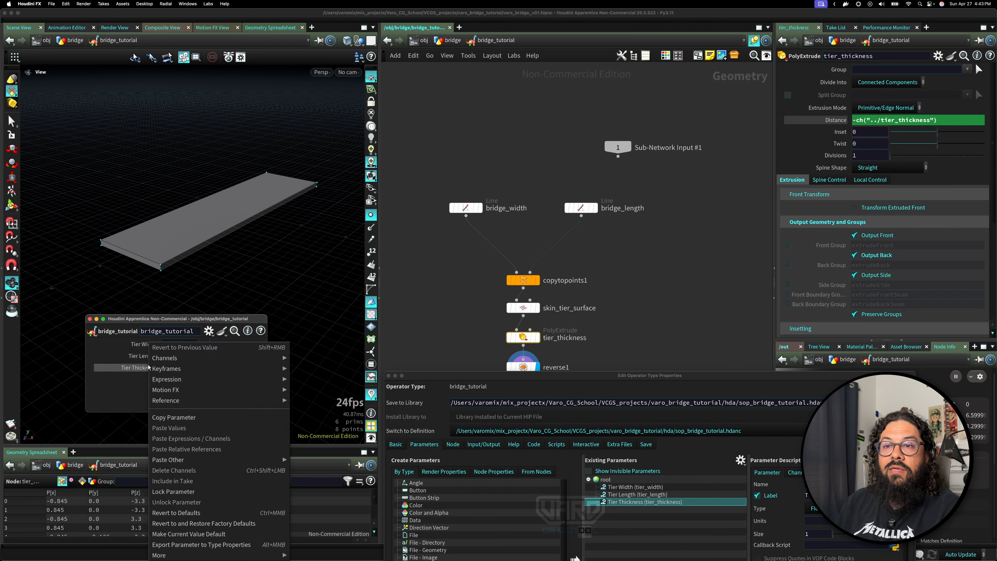
pyautogui.click(148, 367)
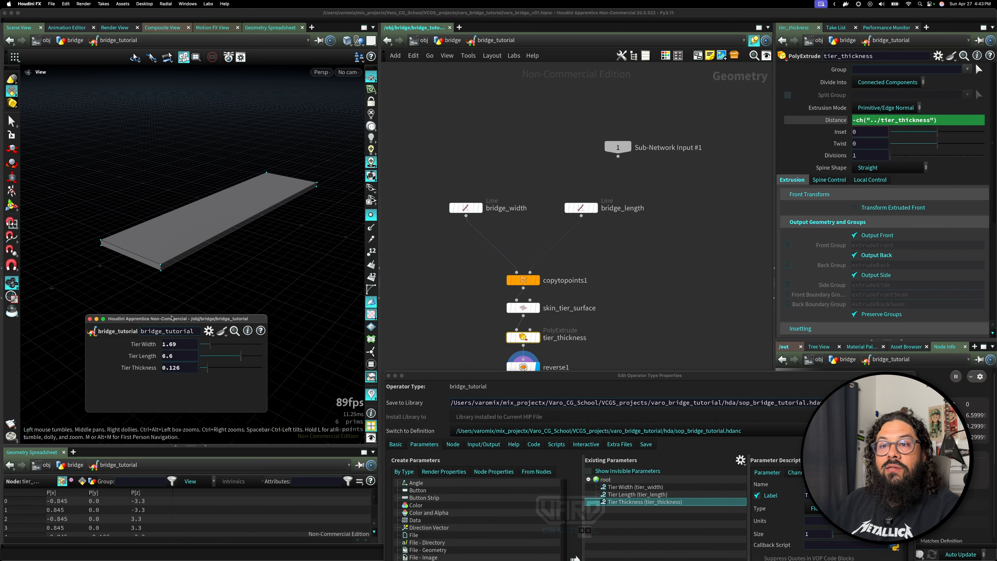
pyautogui.moveTo(171, 318); pyautogui.dragTo(150, 286)
pyautogui.moveTo(693, 377); pyautogui.dragTo(612, 345)
pyautogui.click(717, 441)
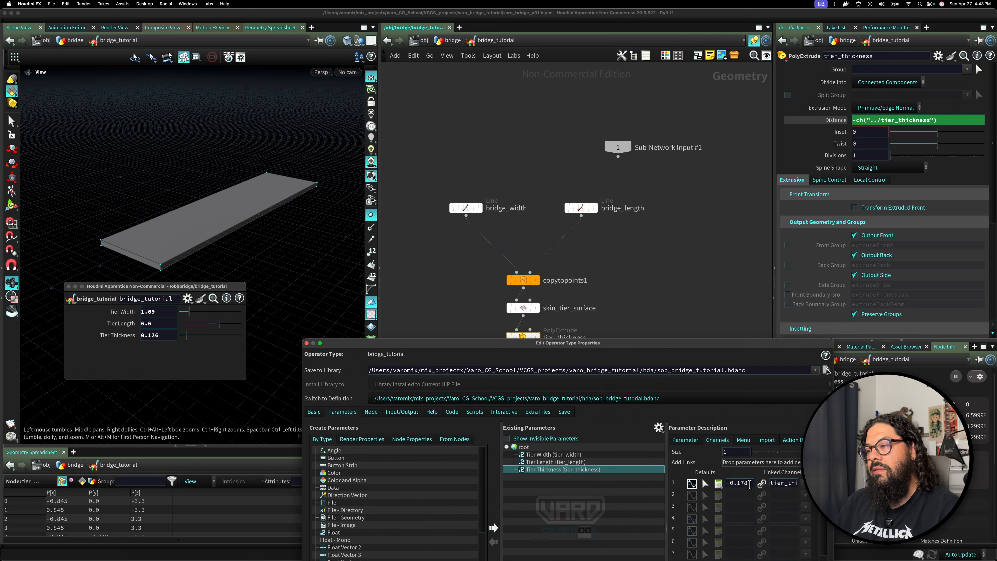
pyautogui.rightClick(130, 337)
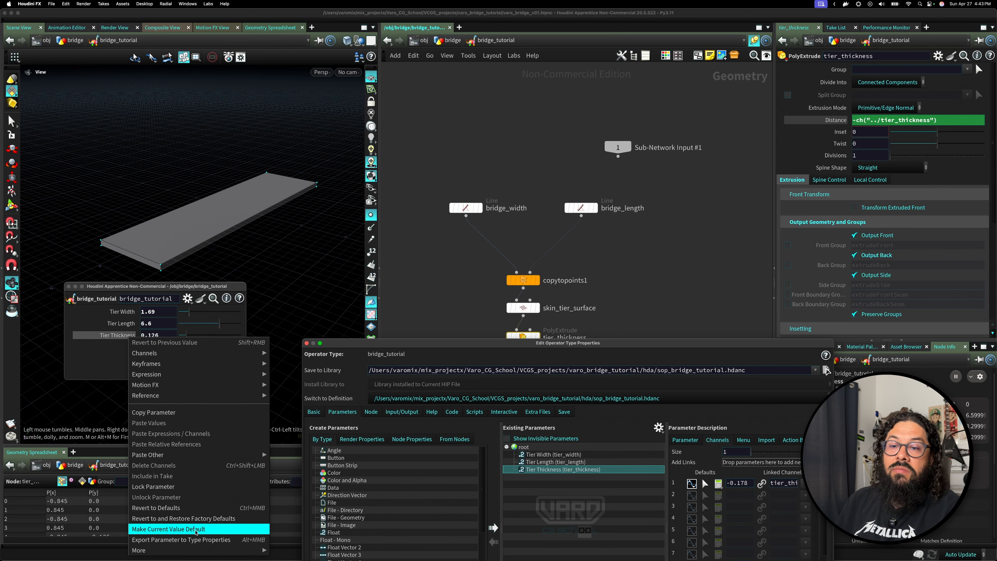
pyautogui.click(195, 531)
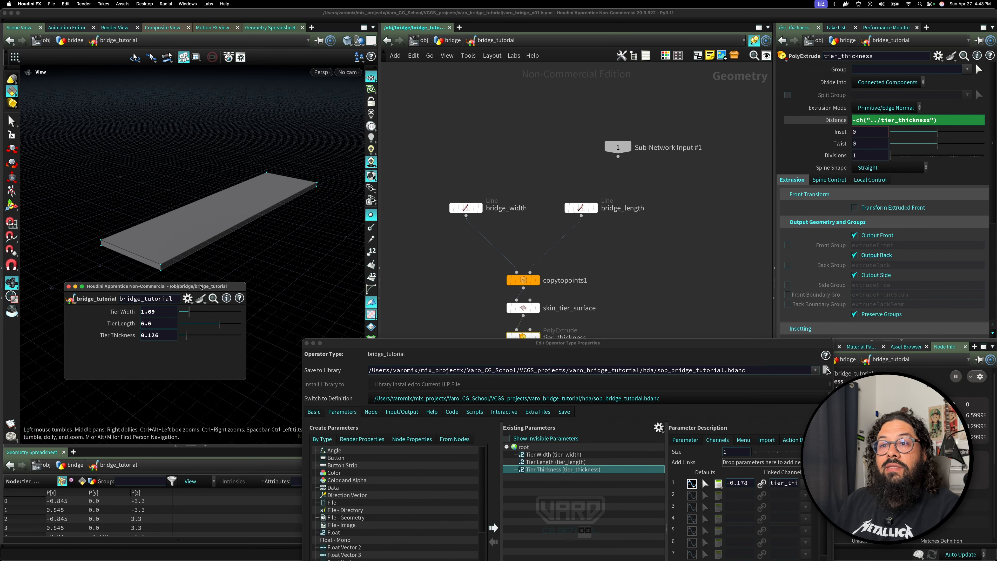
pyautogui.moveTo(372, 343); pyautogui.dragTo(351, 202)
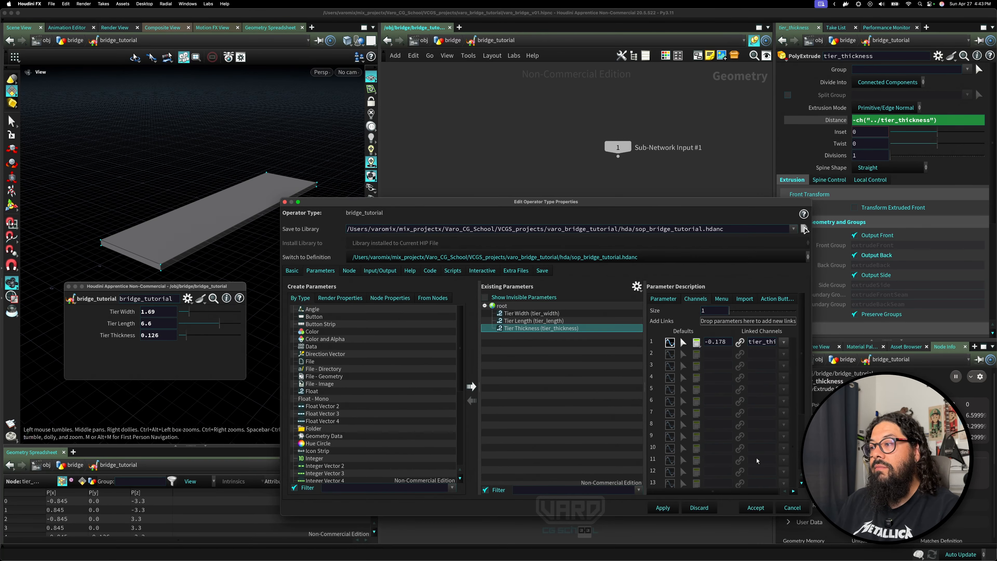
pyautogui.click(669, 508)
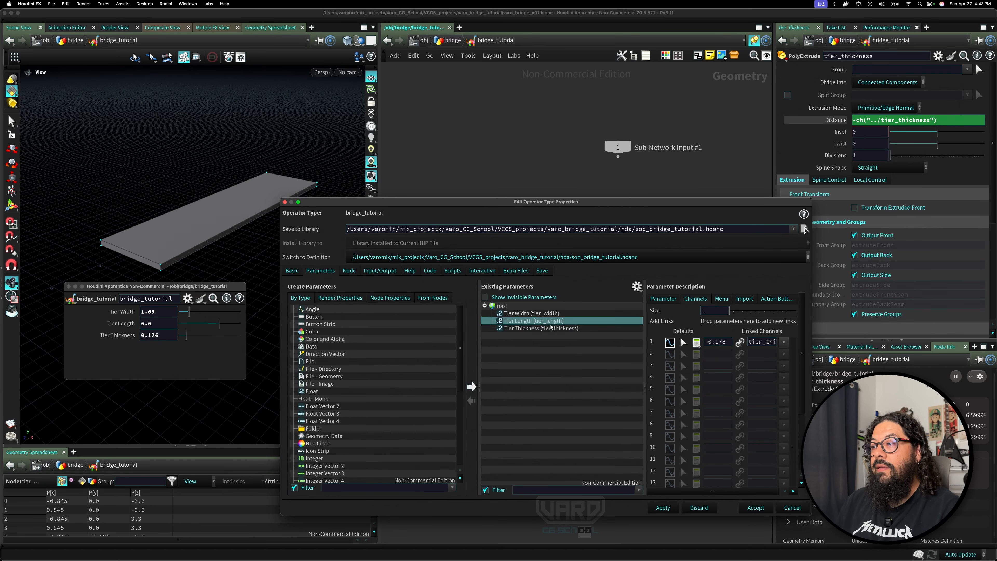
pyautogui.click(754, 507)
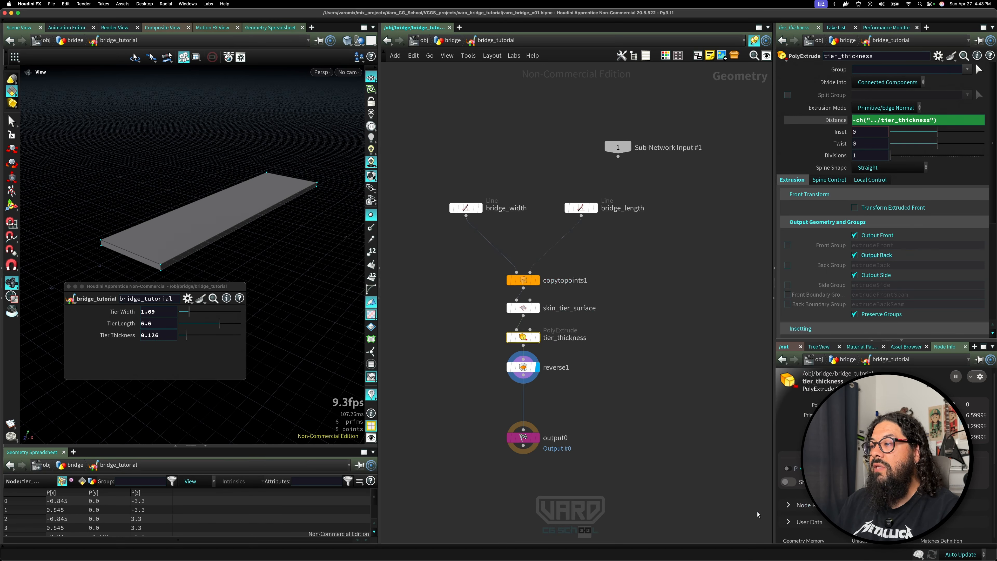
# Make the current Tier Thickness value default again, then drag the slider and revert it to default.
pyautogui.rightClick(117, 336)
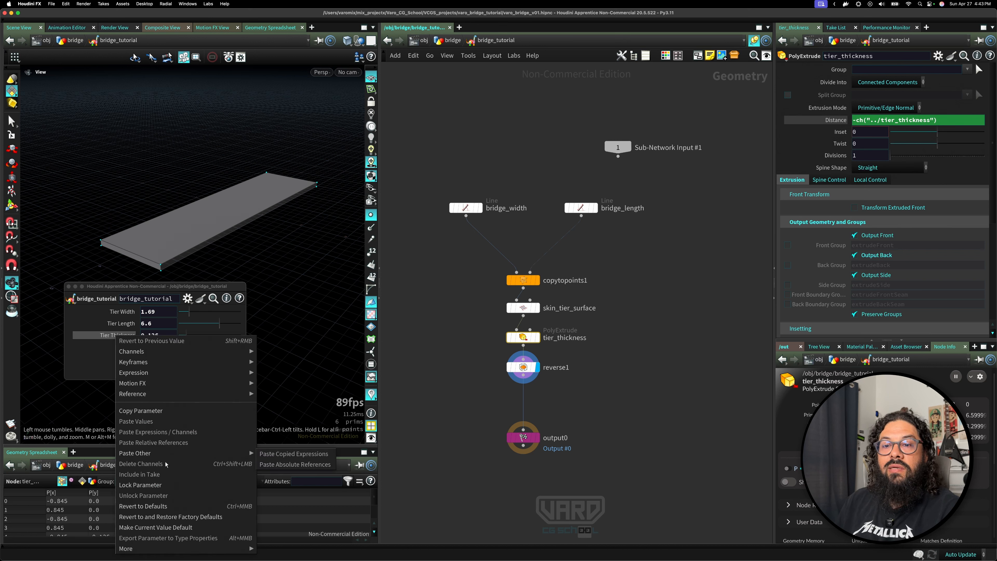
pyautogui.click(173, 527)
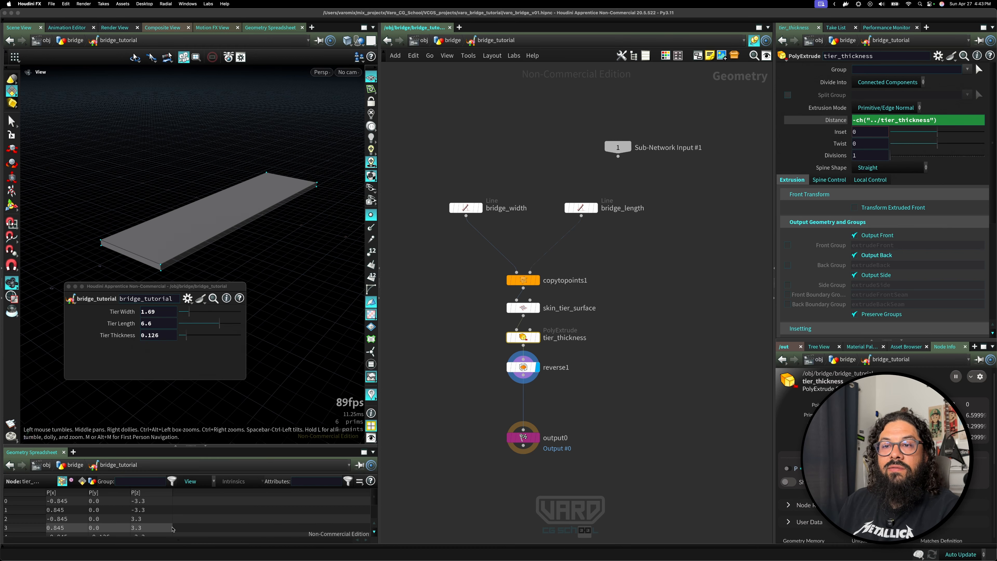
pyautogui.middleClick(152, 336)
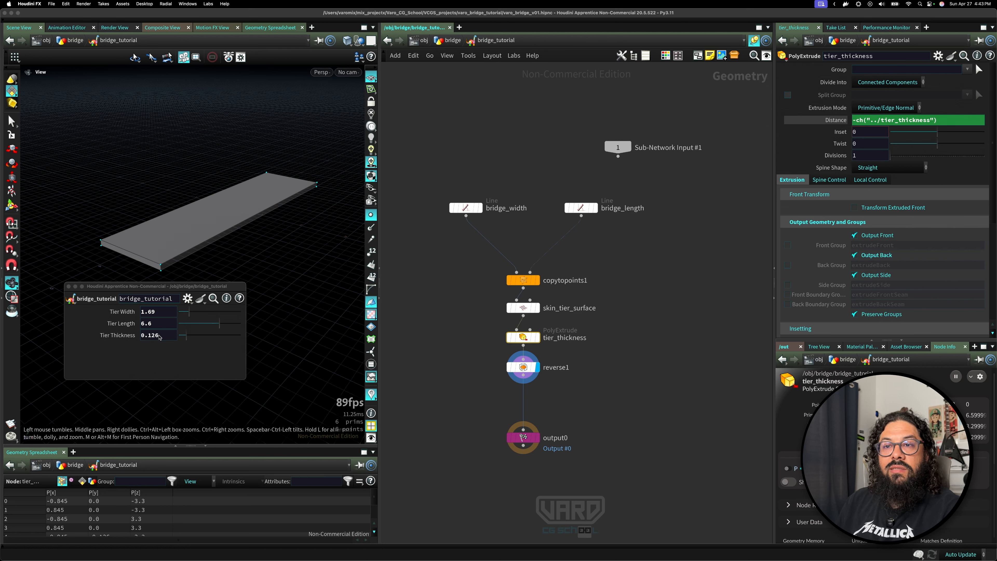
pyautogui.doubleClick(160, 337)
pyautogui.click(161, 337)
pyautogui.moveTo(186, 337); pyautogui.dragTo(213, 338)
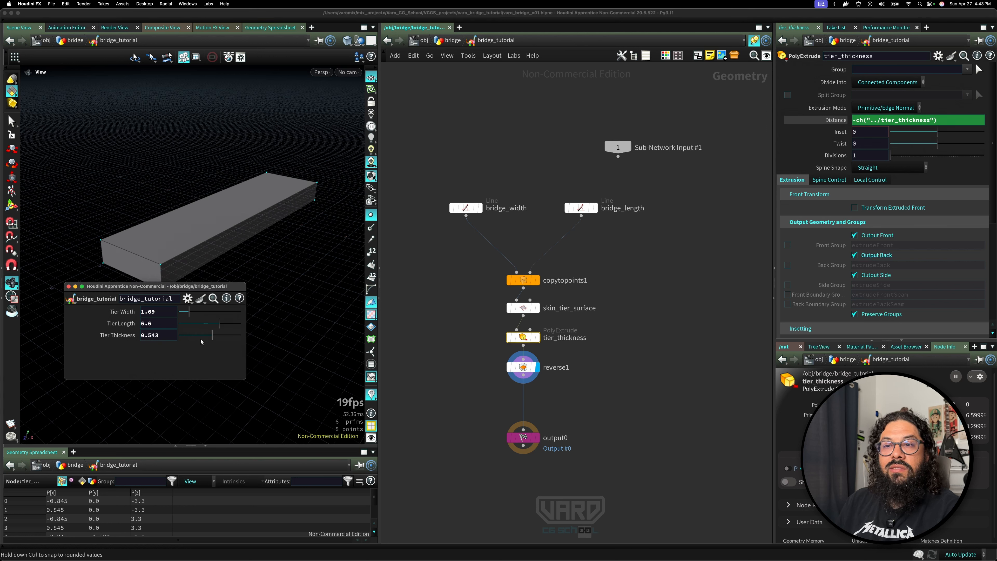
pyautogui.keyDown('ctrl'); pyautogui.middleClick(171, 341); pyautogui.keyUp('ctrl')
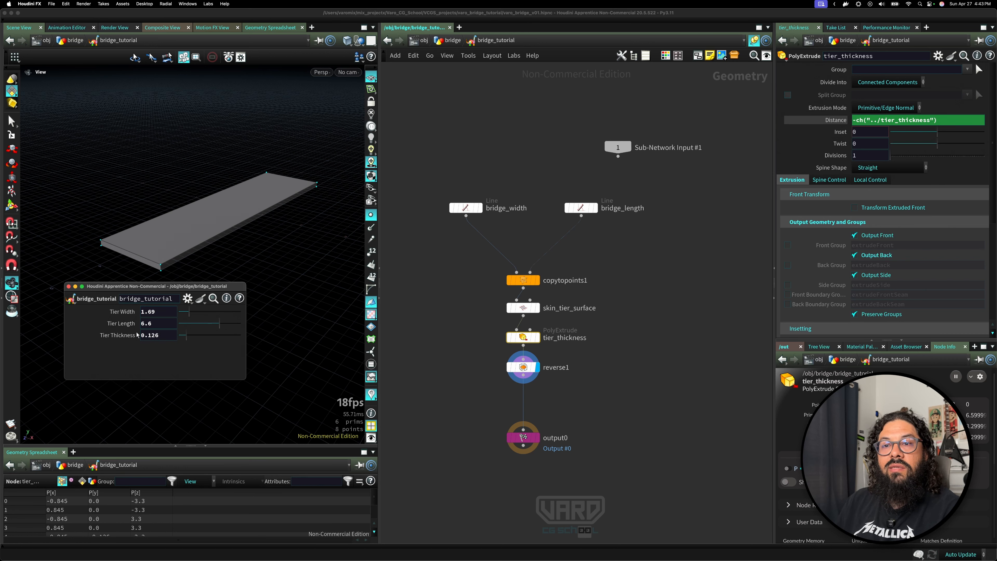
# Reopen the bridge_tutorial asset's Type Properties dialog.
pyautogui.click(188, 298)
pyautogui.moveTo(218, 430)
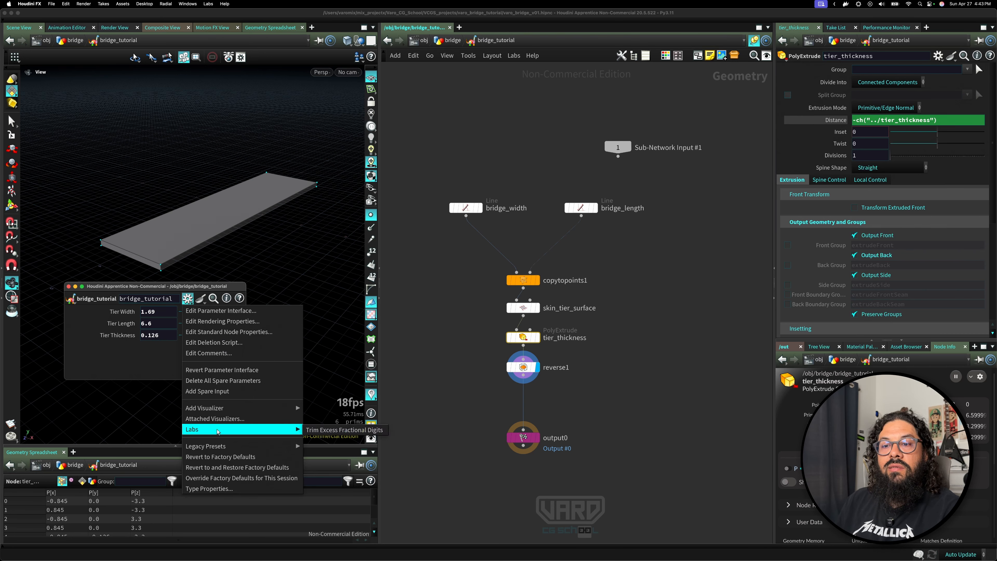
pyautogui.click(209, 489)
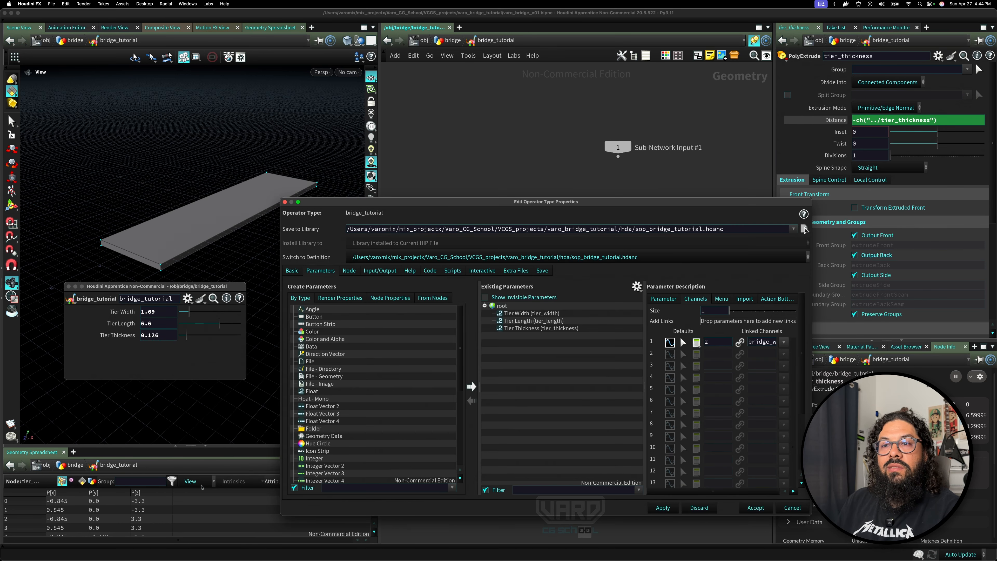
# Set the Tier Thickness parameter's default to 0.125 in the bridge_tutorial asset's type properties, then apply and accept.
pyautogui.click(291, 201)
pyautogui.click(70, 298)
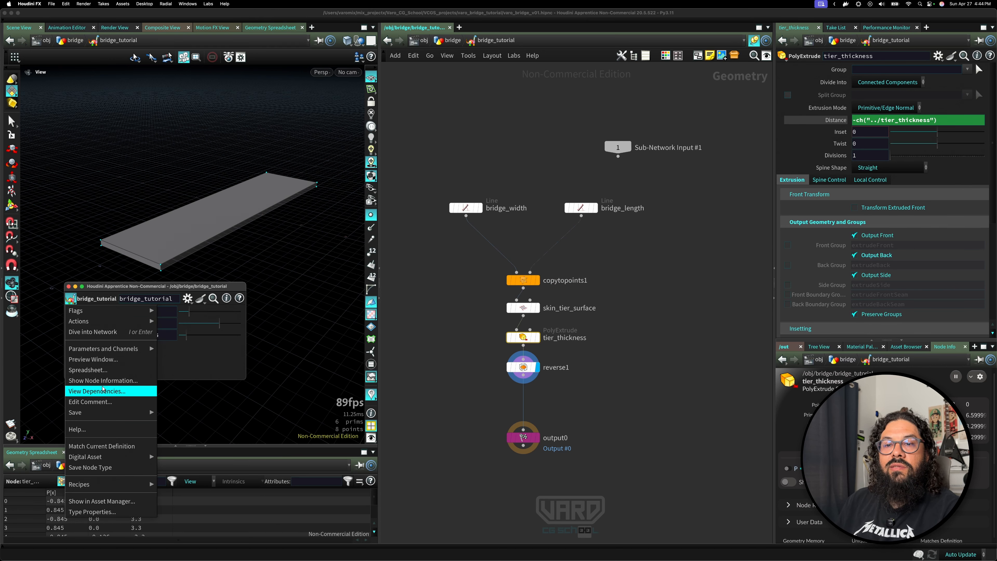
pyautogui.click(98, 515)
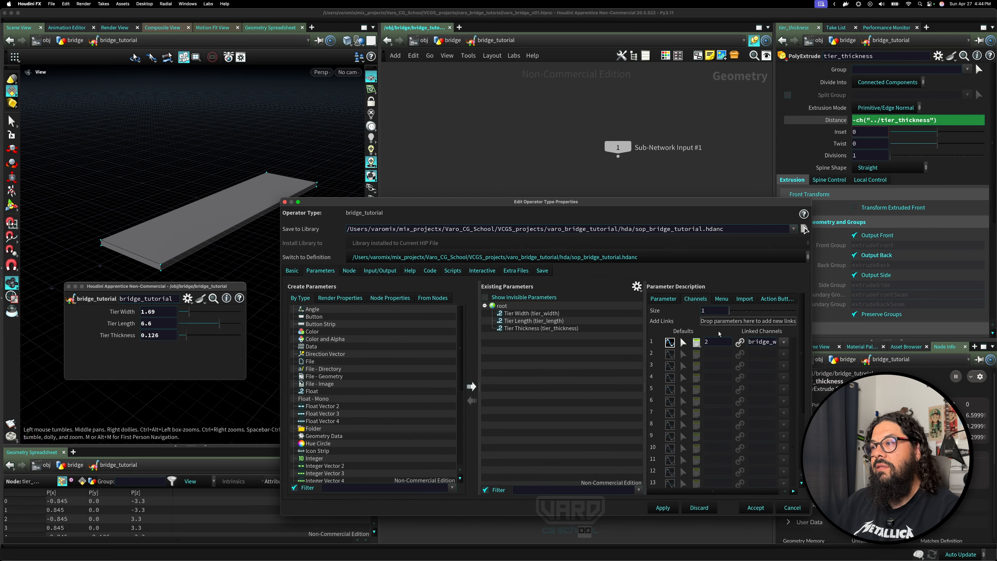
pyautogui.click(564, 328)
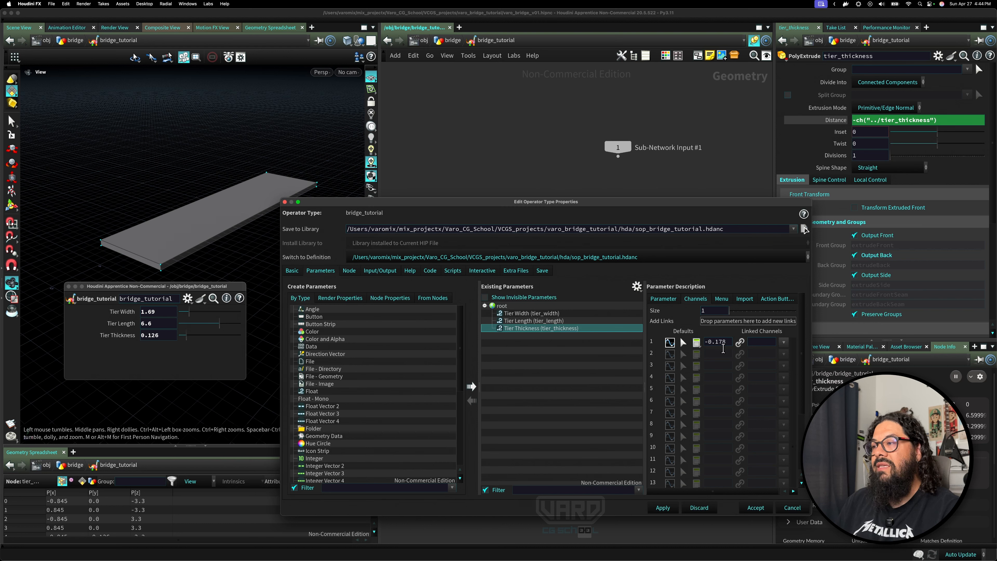
pyautogui.moveTo(727, 344); pyautogui.dragTo(674, 336)
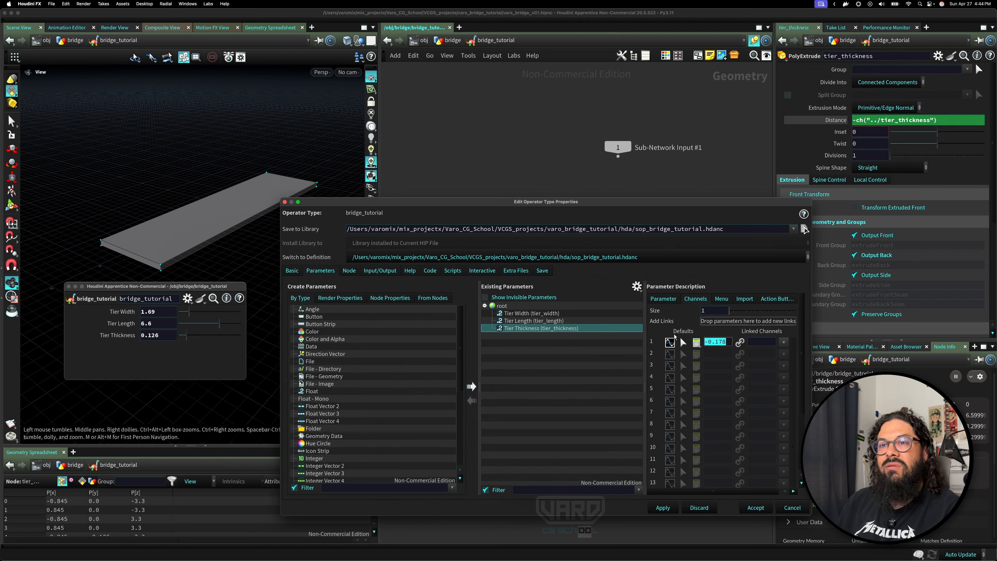
pyautogui.write('0.125')
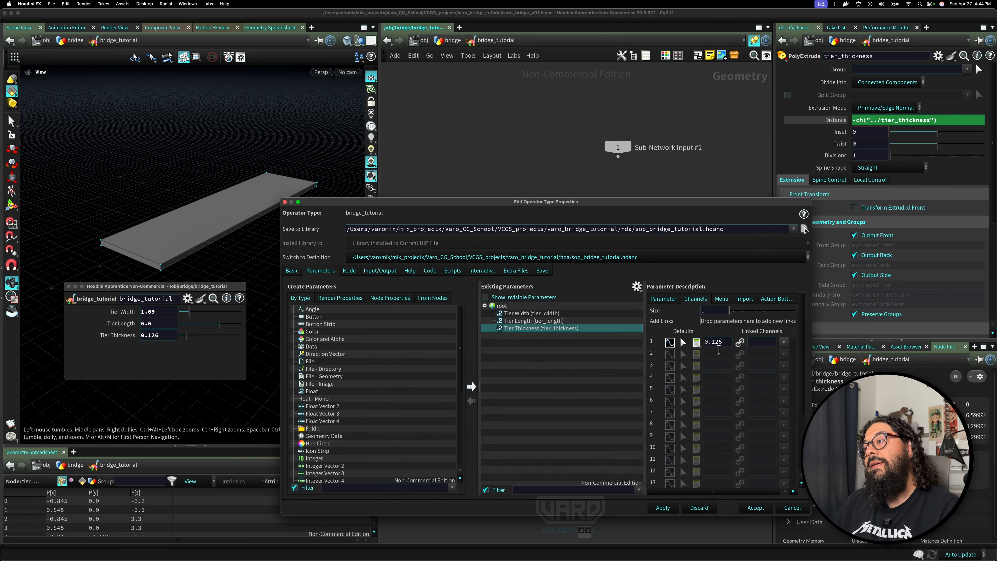
pyautogui.click(661, 507)
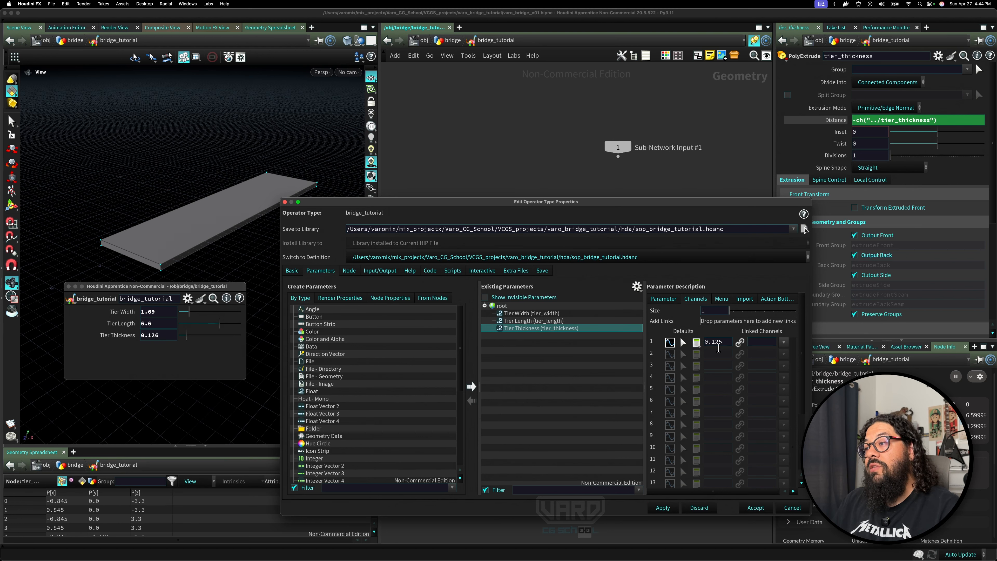
pyautogui.click(755, 507)
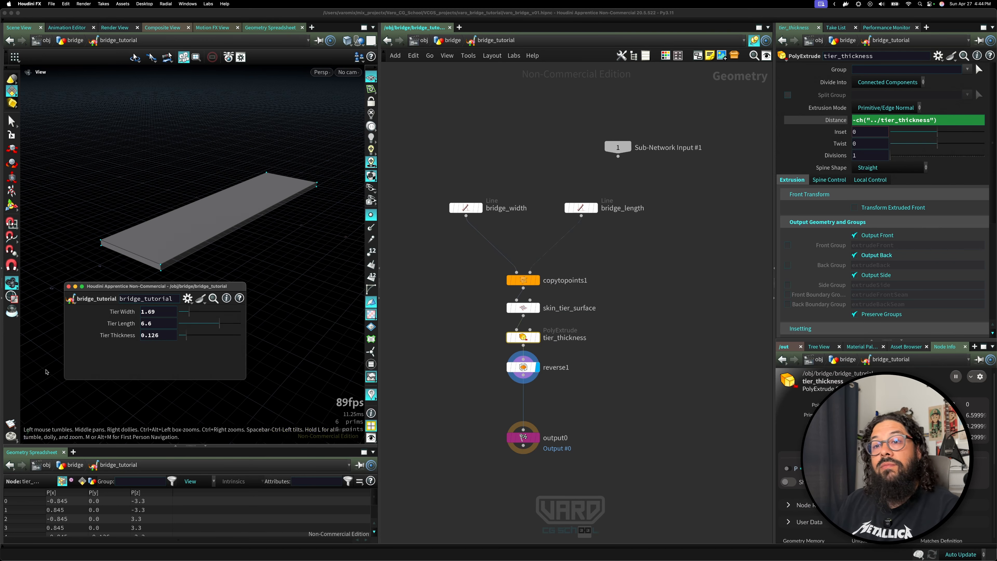
pyautogui.keyDown('ctrl'); pyautogui.middleClick(162, 338); pyautogui.keyUp('ctrl')
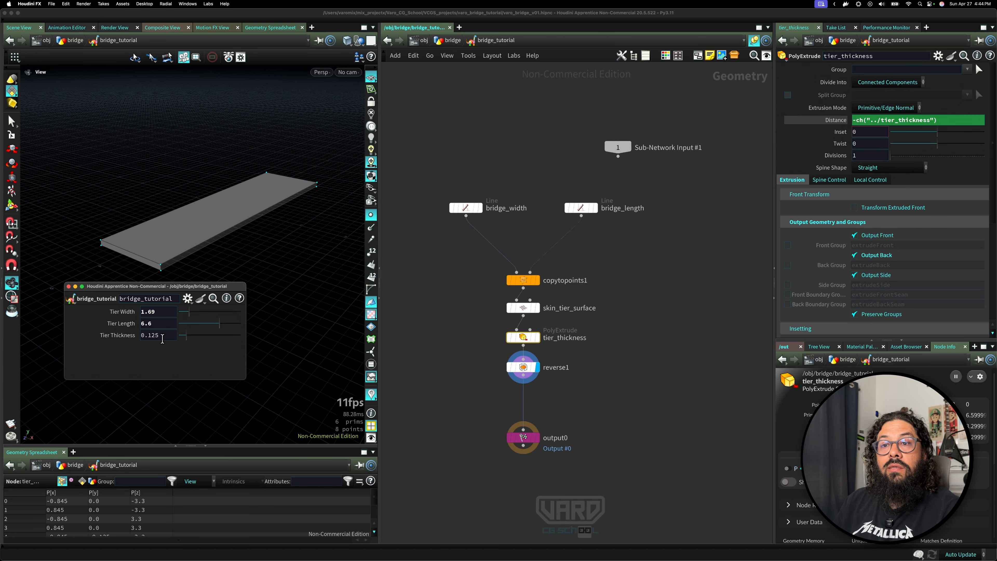
# Add a Sweep node and connect the bridge_length line to its input.
pyautogui.click(637, 356)
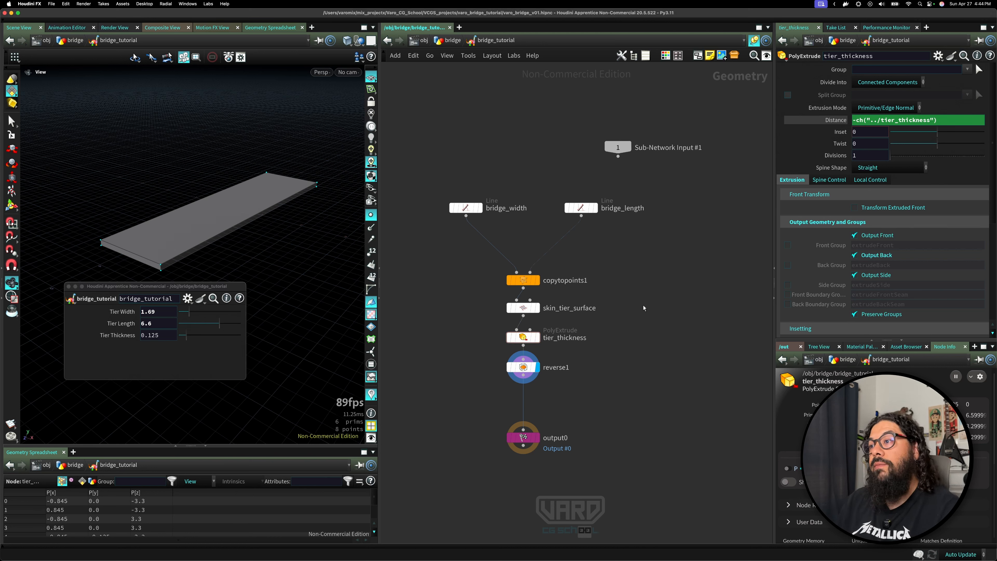
pyautogui.moveTo(643, 308); pyautogui.dragTo(589, 309, button='middle')
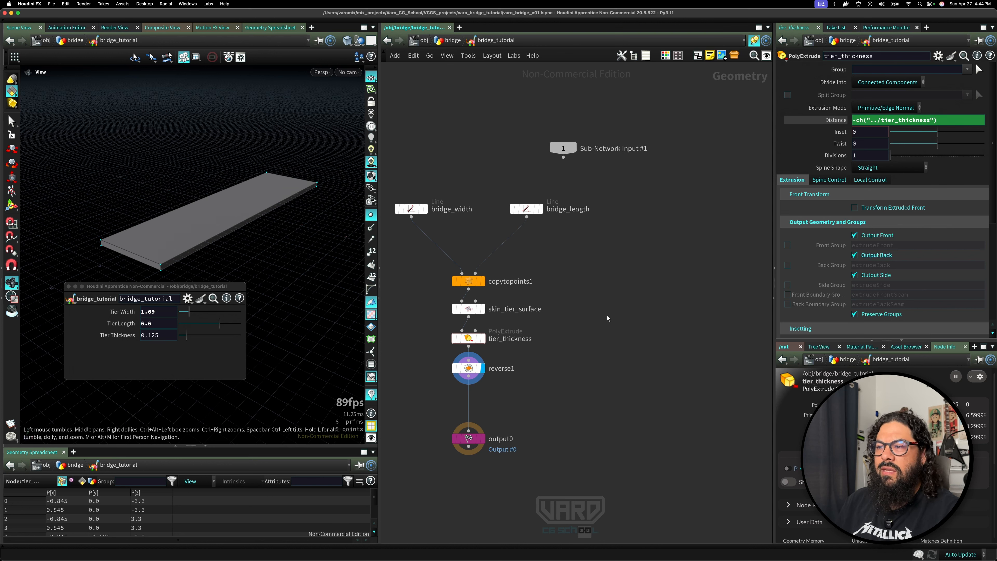
pyautogui.press('Tab')
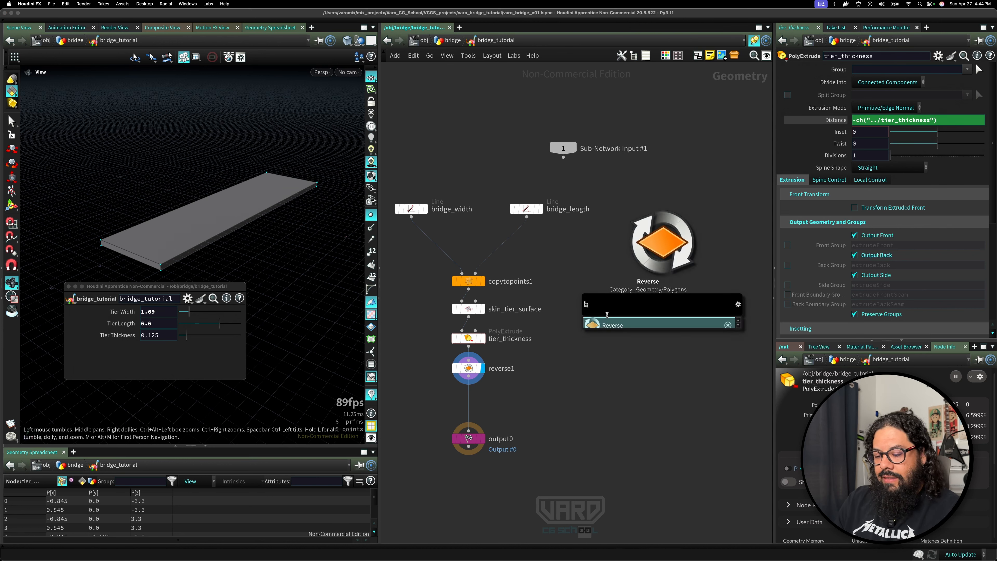
pyautogui.write('swe')
pyautogui.press('Return')
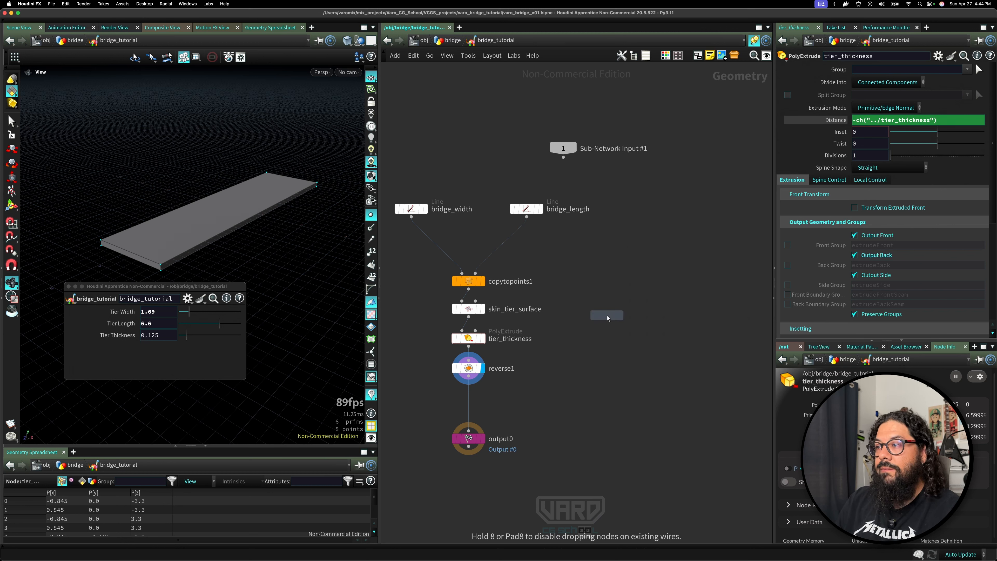
pyautogui.click(599, 315)
pyautogui.moveTo(599, 316); pyautogui.dragTo(526, 217)
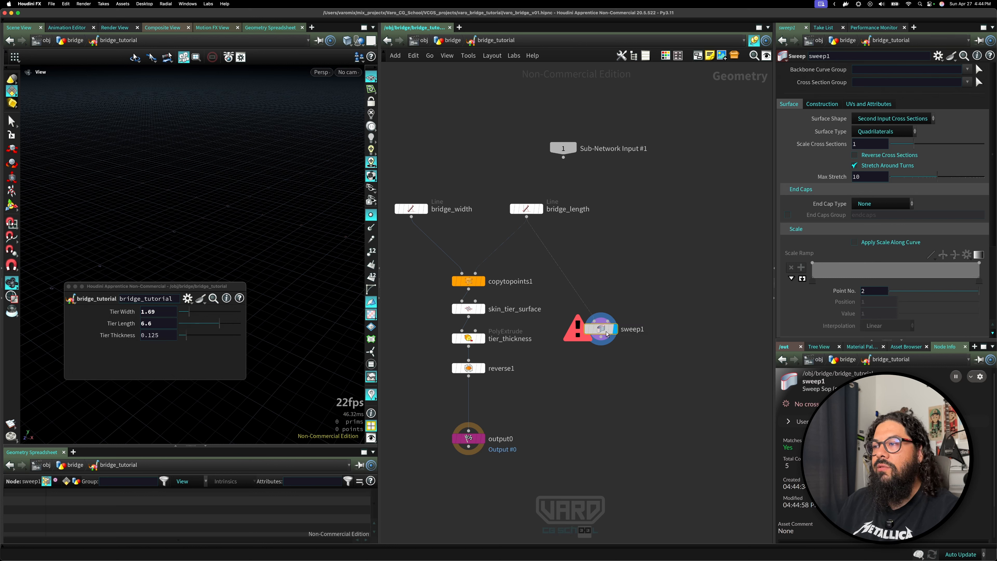
pyautogui.moveTo(607, 334); pyautogui.dragTo(604, 325)
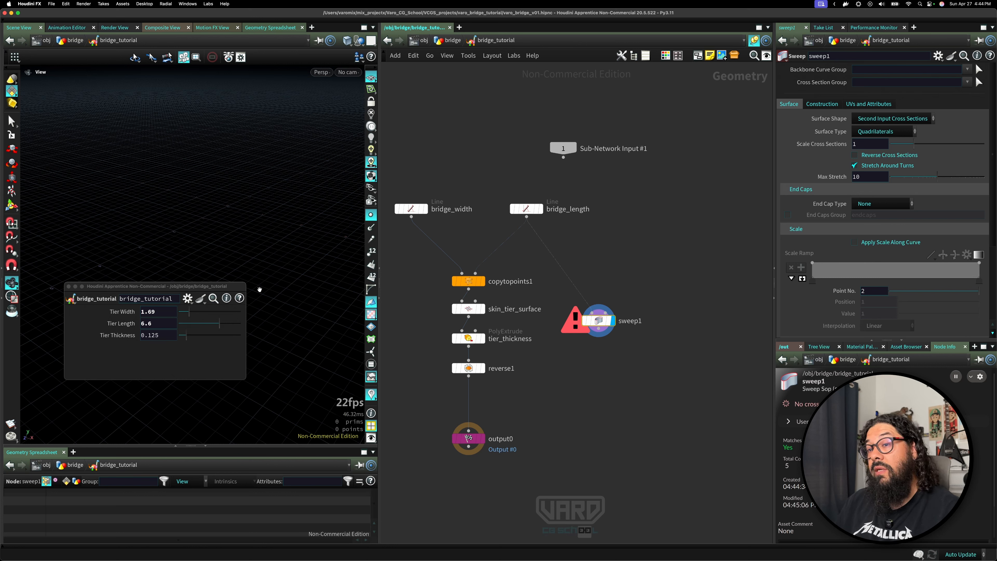
# Set the sweep's surface shape to Square Tube and its end cap type to Single Polygon.
pyautogui.moveTo(157, 286); pyautogui.dragTo(160, 345)
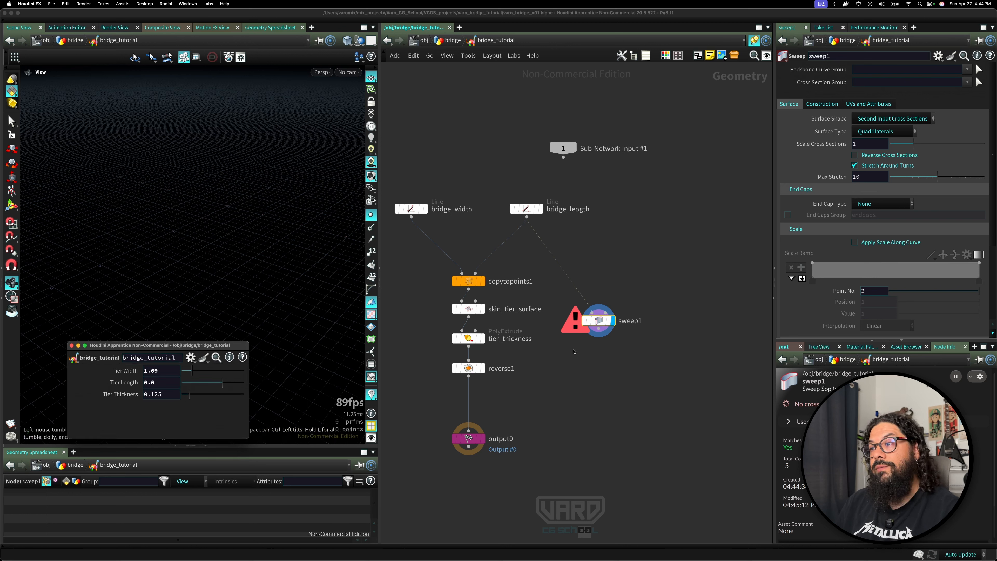
pyautogui.click(618, 301)
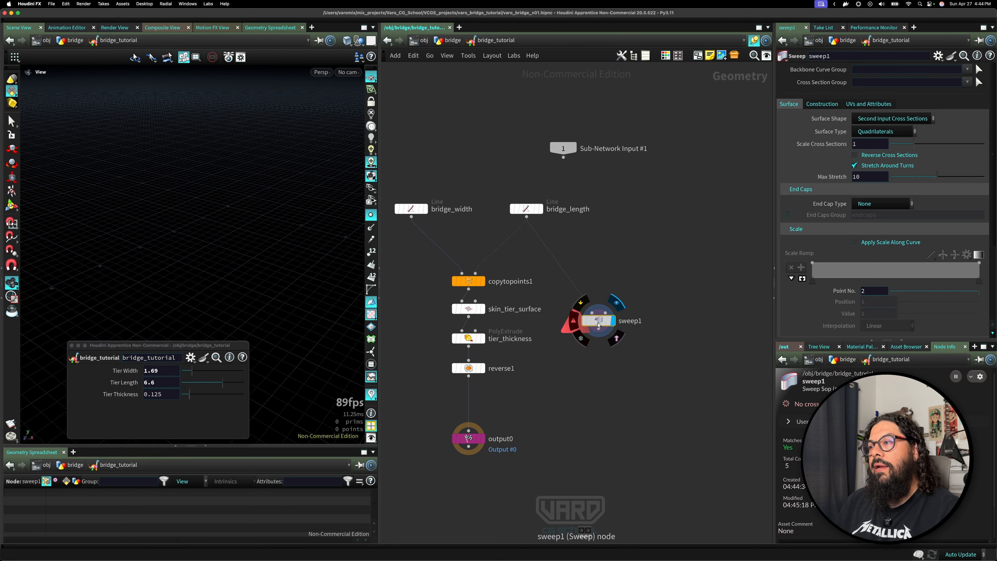
pyautogui.moveTo(598, 325); pyautogui.dragTo(617, 318)
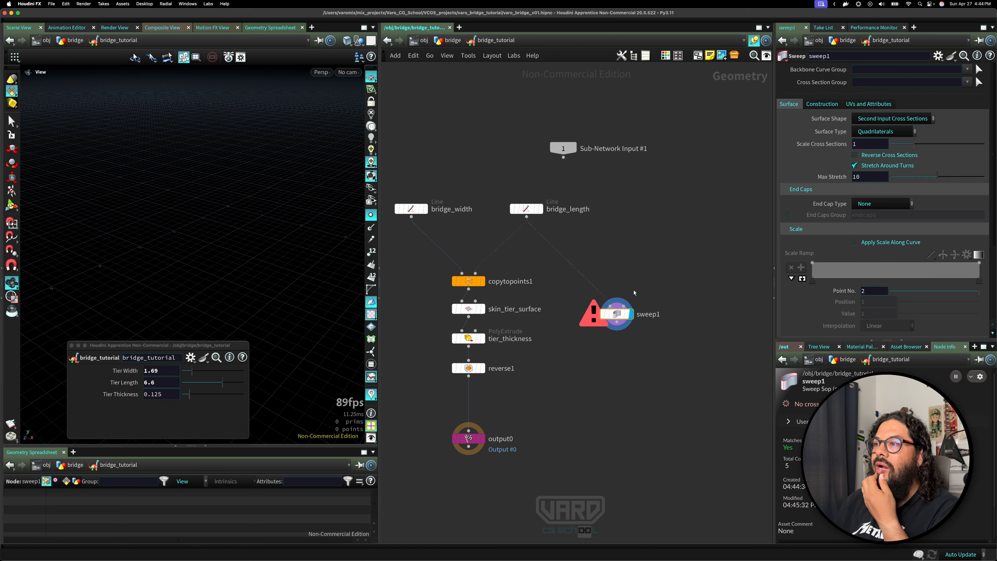
pyautogui.click(870, 133)
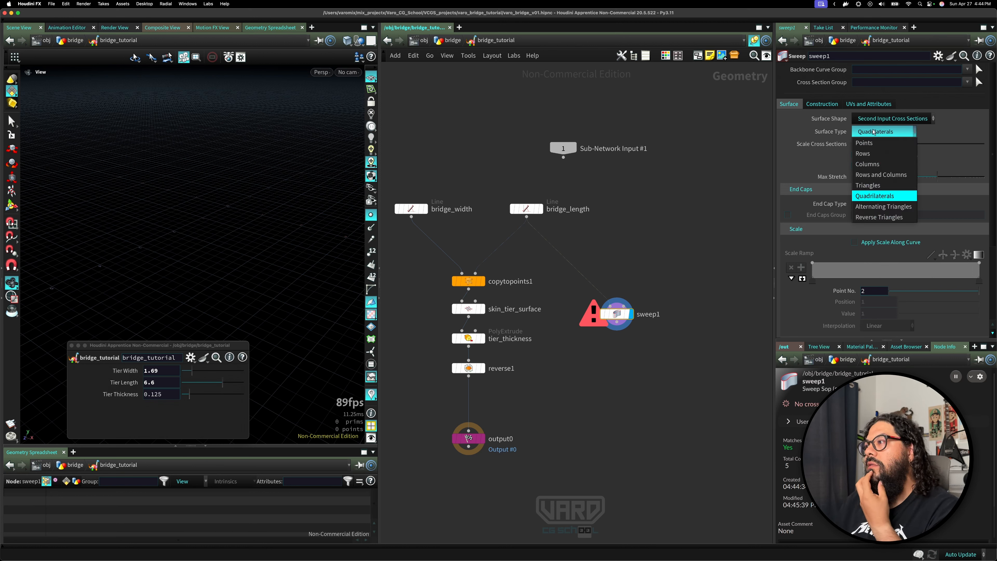
pyautogui.click(873, 131)
pyautogui.click(888, 118)
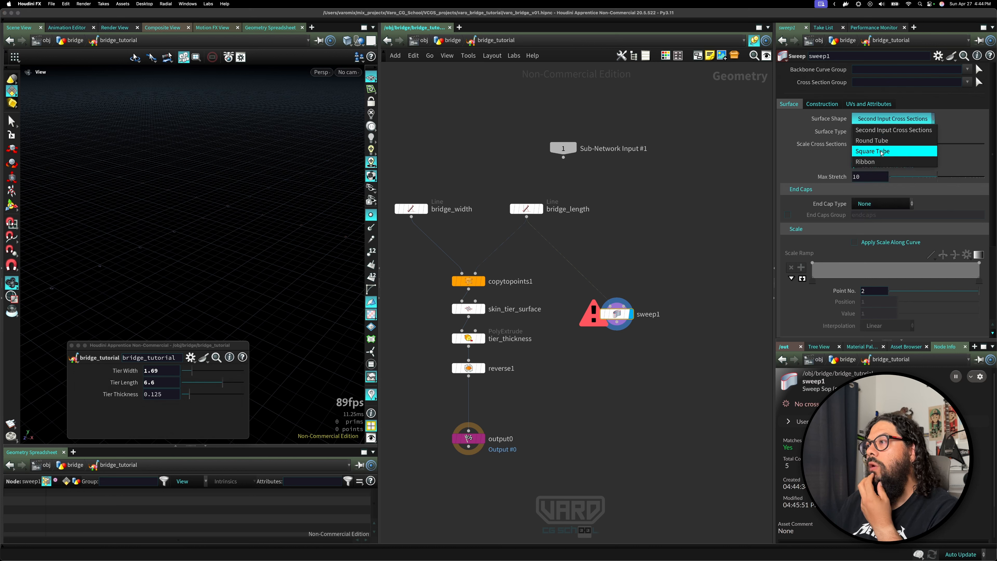
pyautogui.click(888, 152)
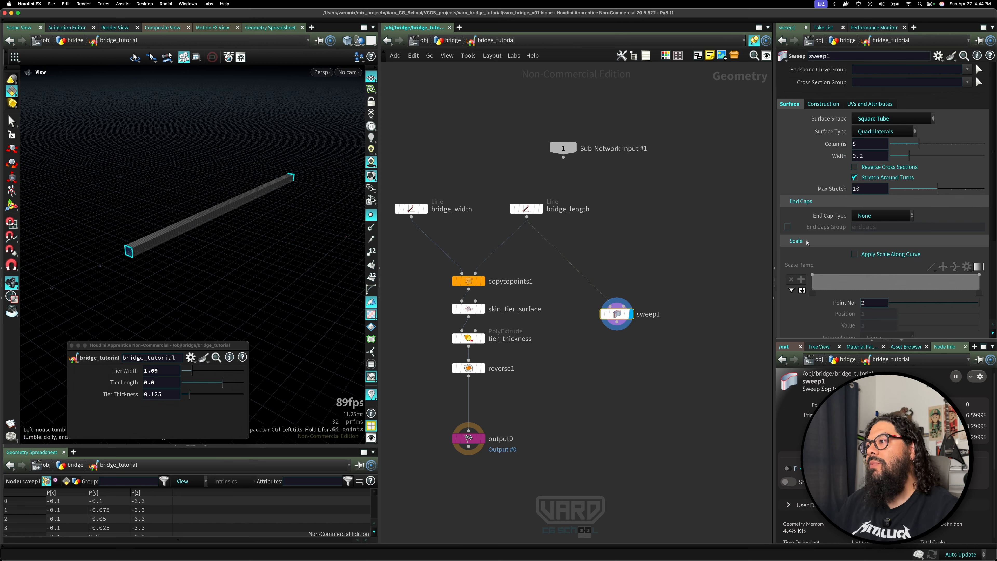
pyautogui.click(873, 216)
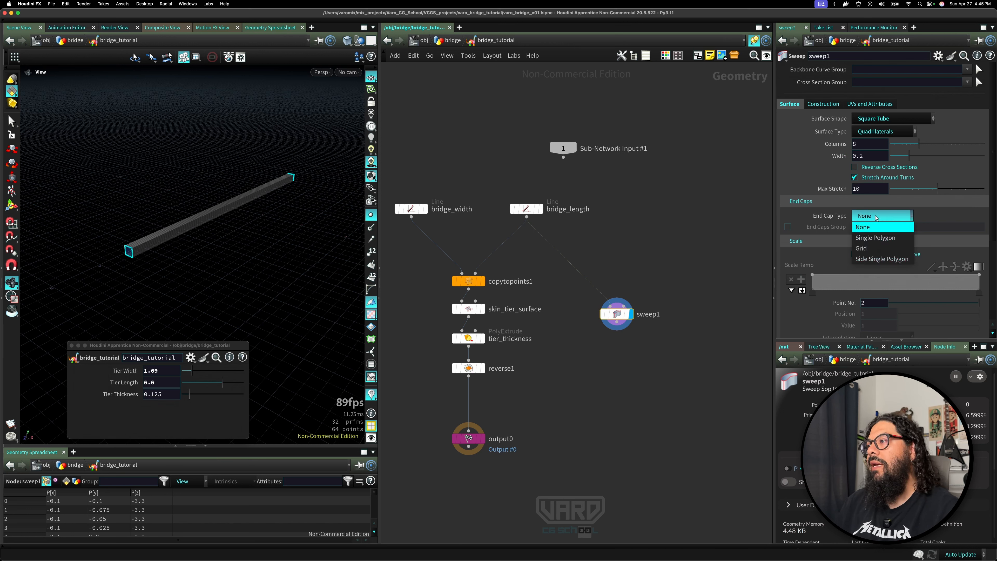
pyautogui.click(879, 239)
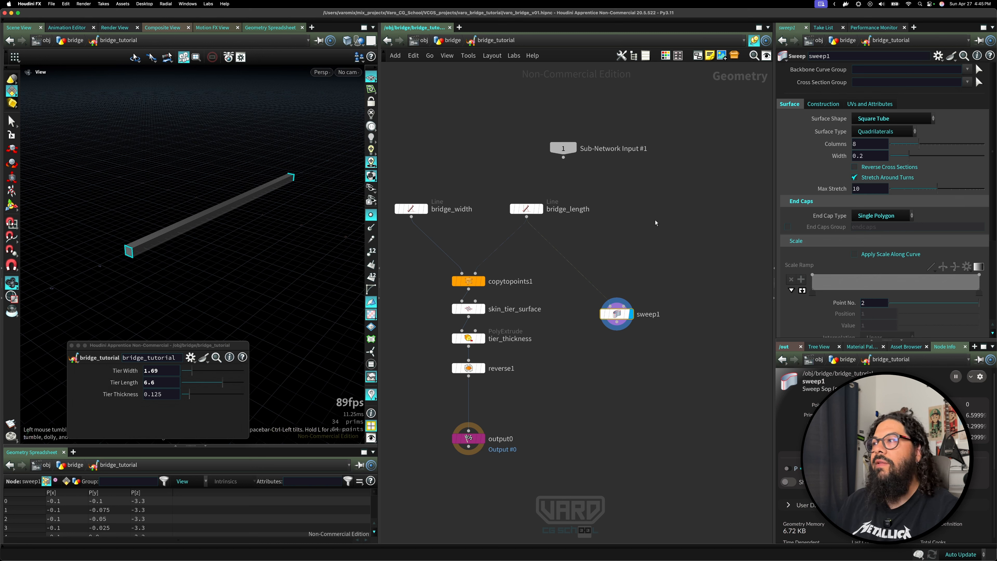
# Reduce the sweep's columns to 1.
pyautogui.moveTo(153, 227); pyautogui.dragTo(160, 238)
pyautogui.moveTo(160, 239); pyautogui.dragTo(291, 247, button='right')
pyautogui.moveTo(292, 248); pyautogui.dragTo(181, 239, button='middle')
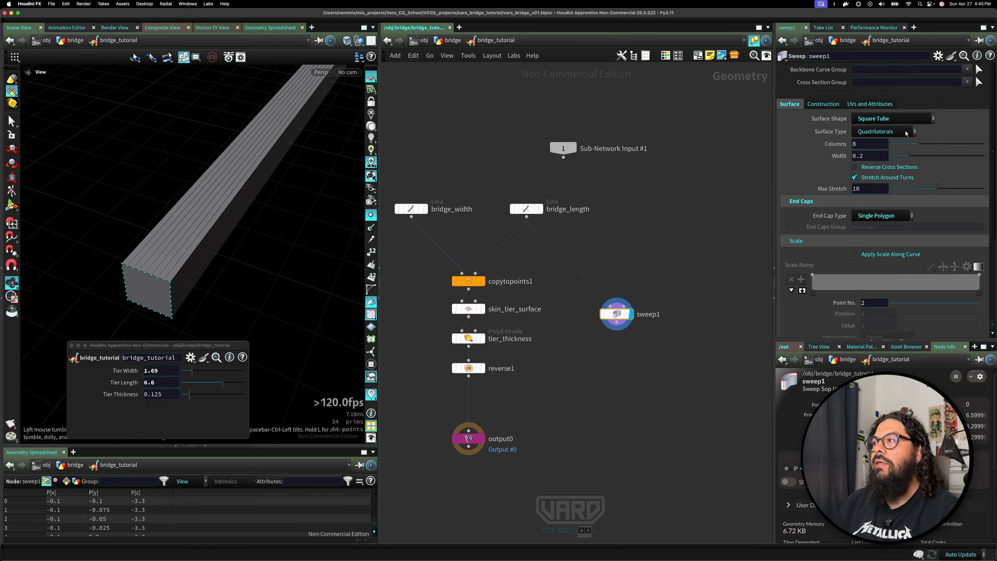
pyautogui.moveTo(919, 144); pyautogui.dragTo(890, 146)
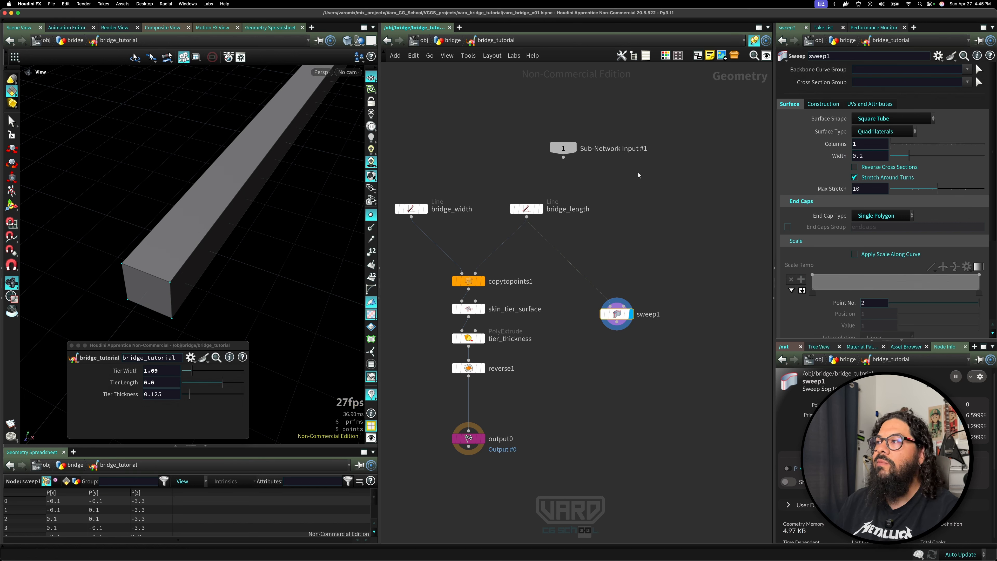
# Display the bridge_width line in the viewport to inspect its shape.
pyautogui.moveTo(224, 274); pyautogui.dragTo(210, 240)
pyautogui.moveTo(260, 237); pyautogui.dragTo(123, 270, button='right')
pyautogui.moveTo(203, 229); pyautogui.dragTo(209, 254)
pyautogui.moveTo(209, 253); pyautogui.dragTo(230, 318, button='right')
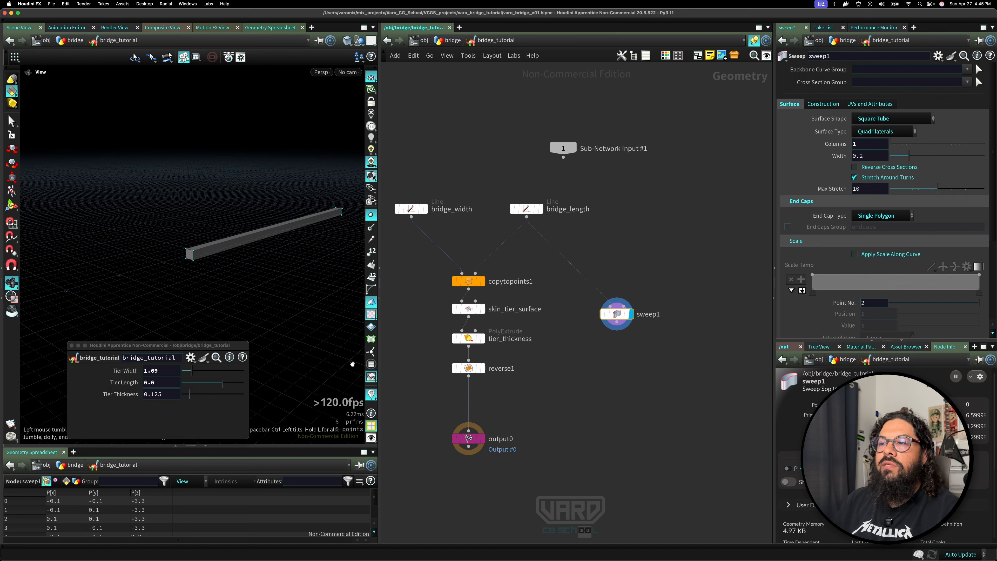
pyautogui.click(481, 367)
pyautogui.moveTo(237, 309); pyautogui.dragTo(173, 293)
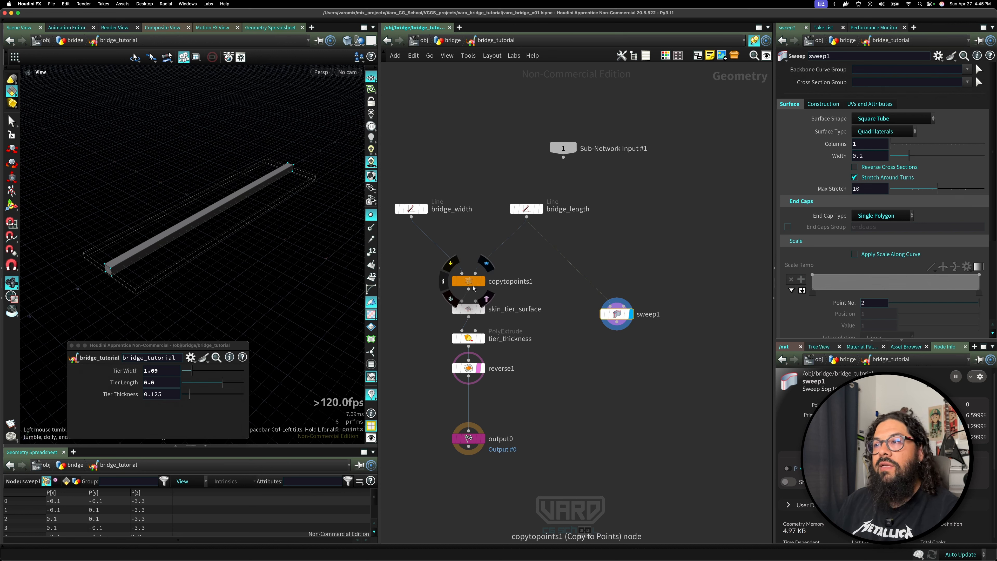
pyautogui.click(424, 213)
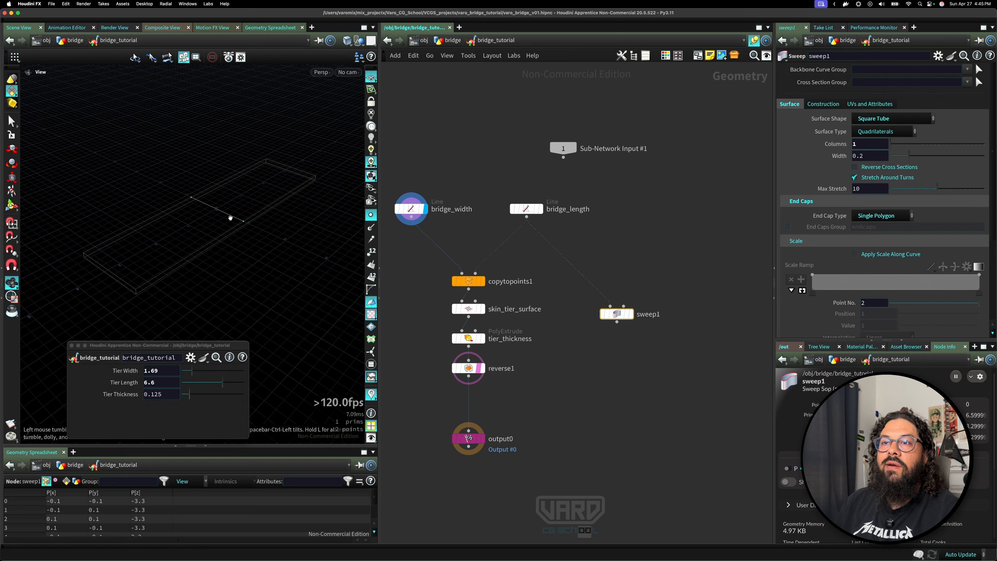
pyautogui.press('Tab')
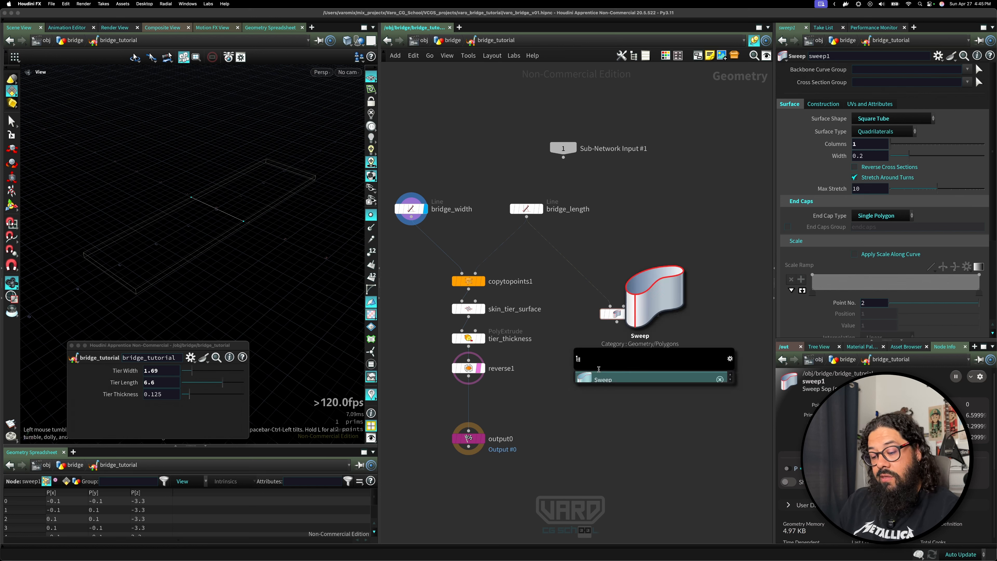
pyautogui.write('cop')
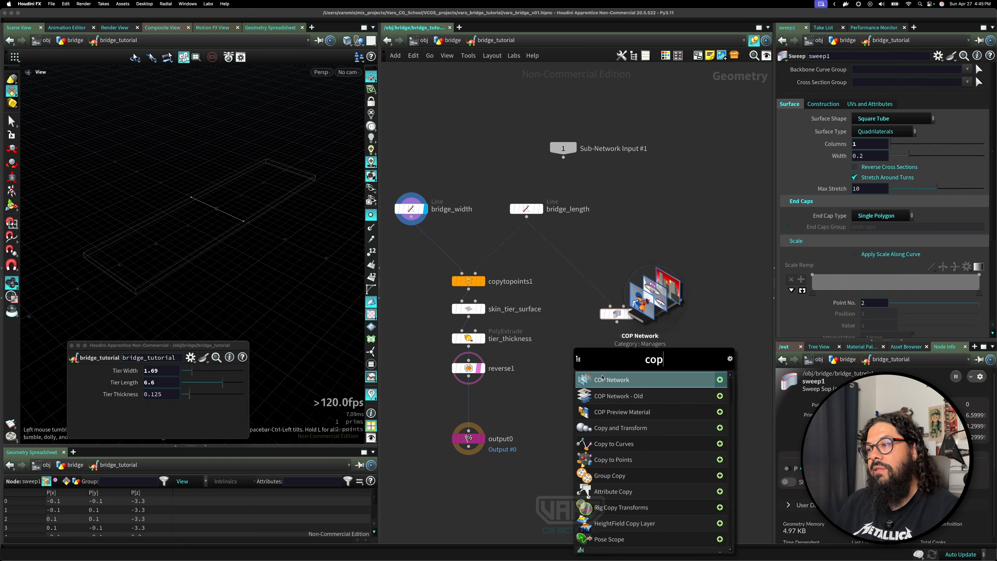
pyautogui.press('Escape')
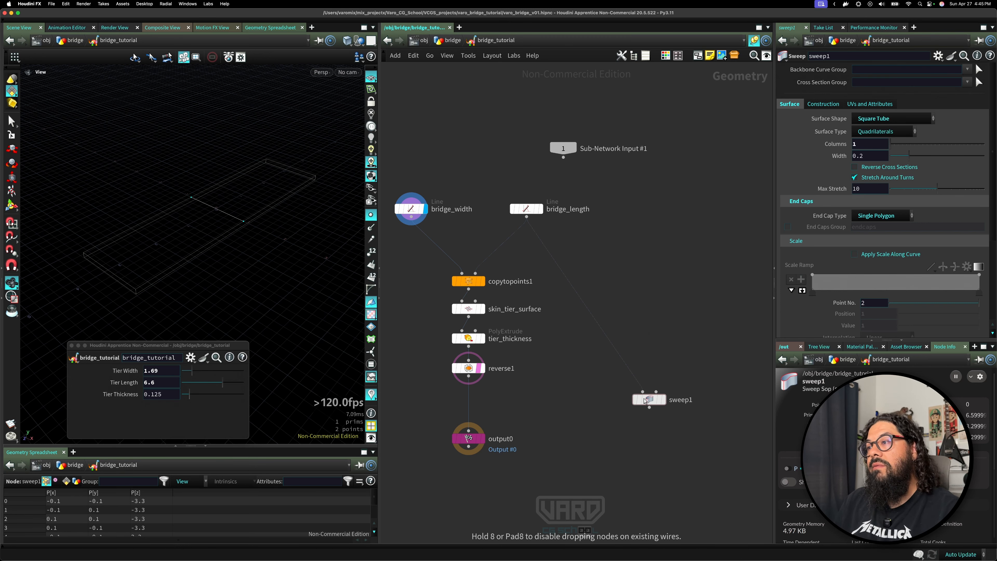
# Add a Copy to Points node copying the bridge_length line onto the bridge_width points, and display it.
pyautogui.press('Tab')
pyautogui.write('cp')
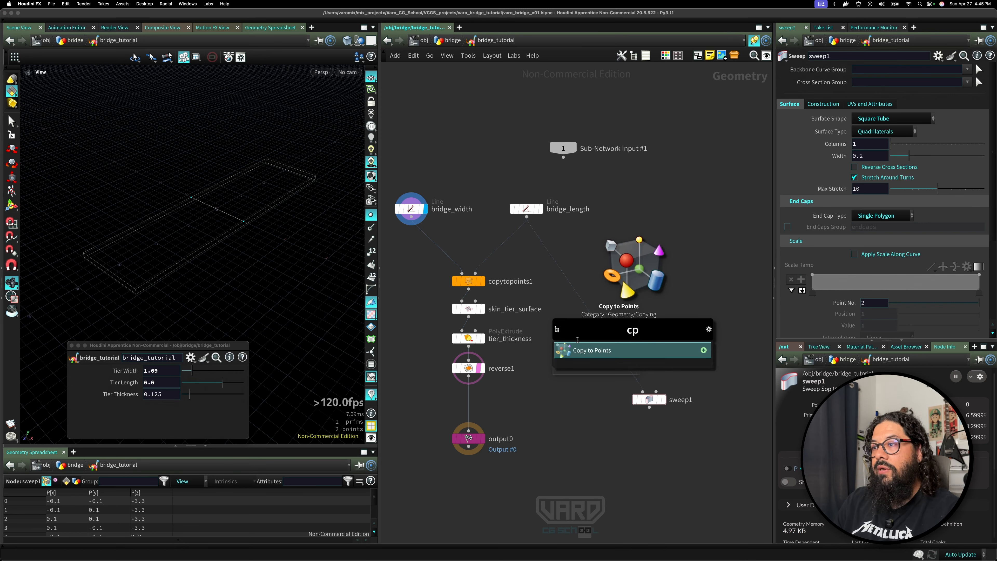
pyautogui.press('Return')
pyautogui.click(565, 338)
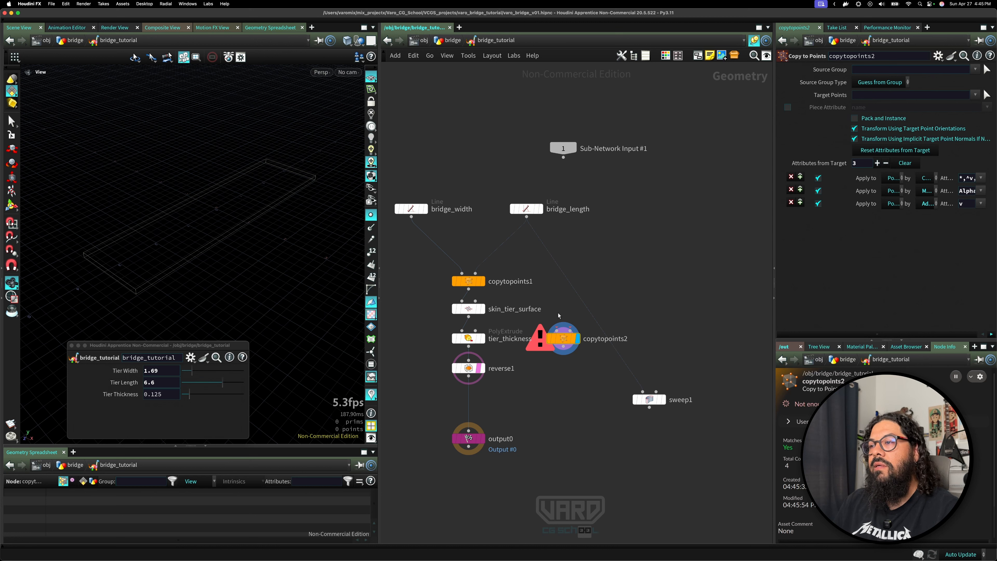
pyautogui.moveTo(557, 330); pyautogui.dragTo(527, 217)
pyautogui.moveTo(411, 217); pyautogui.dragTo(570, 331)
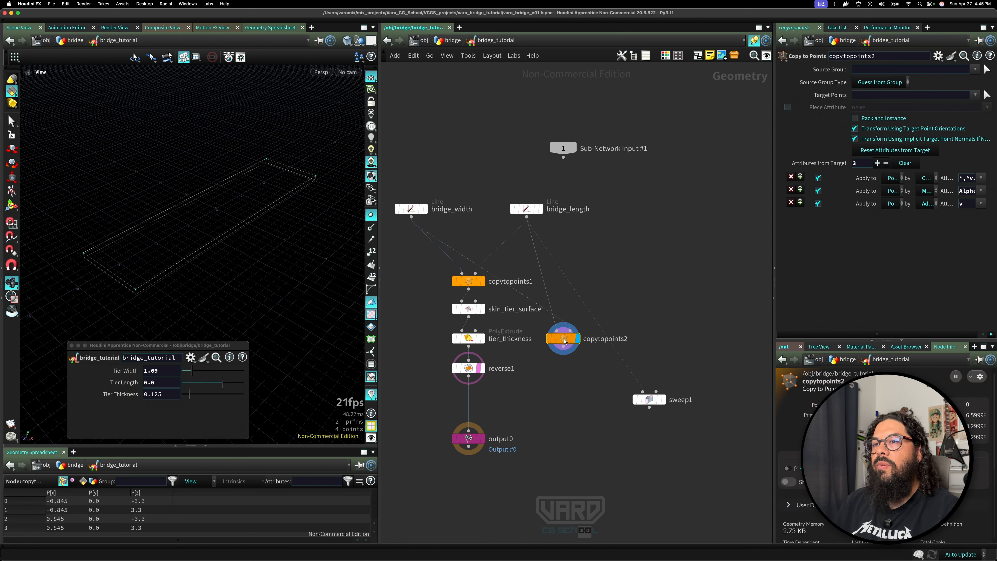
pyautogui.click(574, 339)
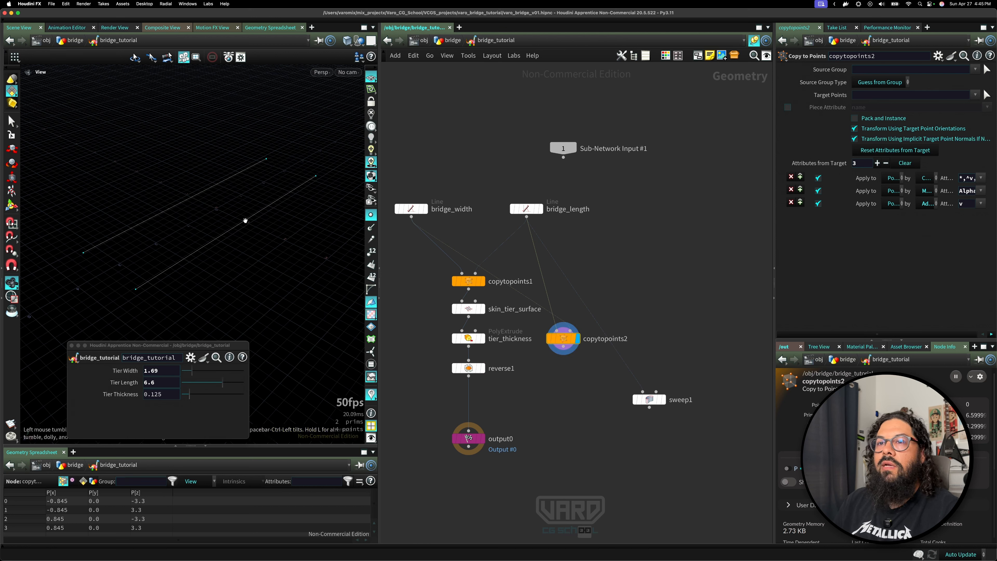
# Wire copytopoints2 into the sweep node's backbone input and display the sweep.
pyautogui.click(564, 353)
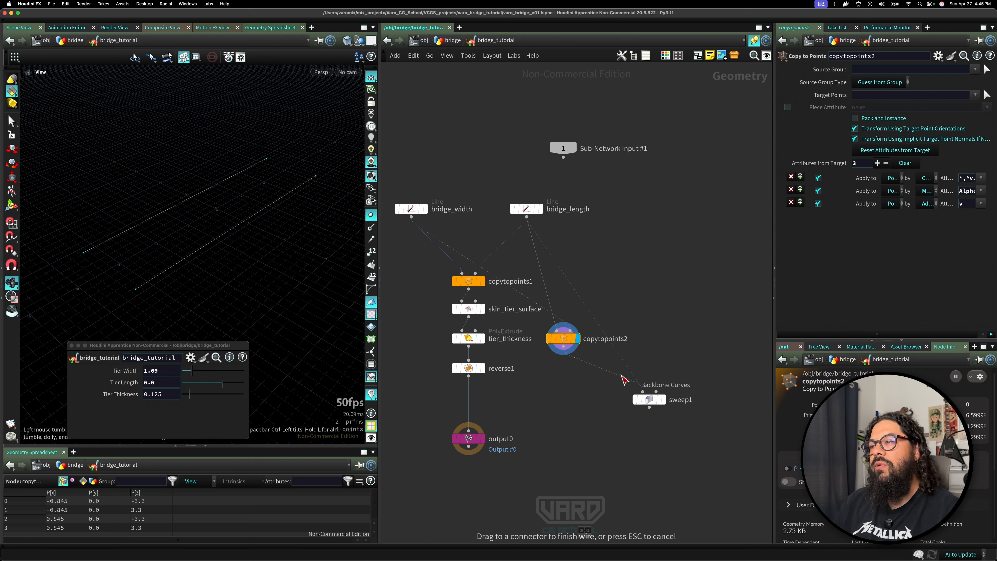
pyautogui.click(662, 399)
pyautogui.click(663, 399)
pyautogui.moveTo(656, 405); pyautogui.dragTo(640, 386)
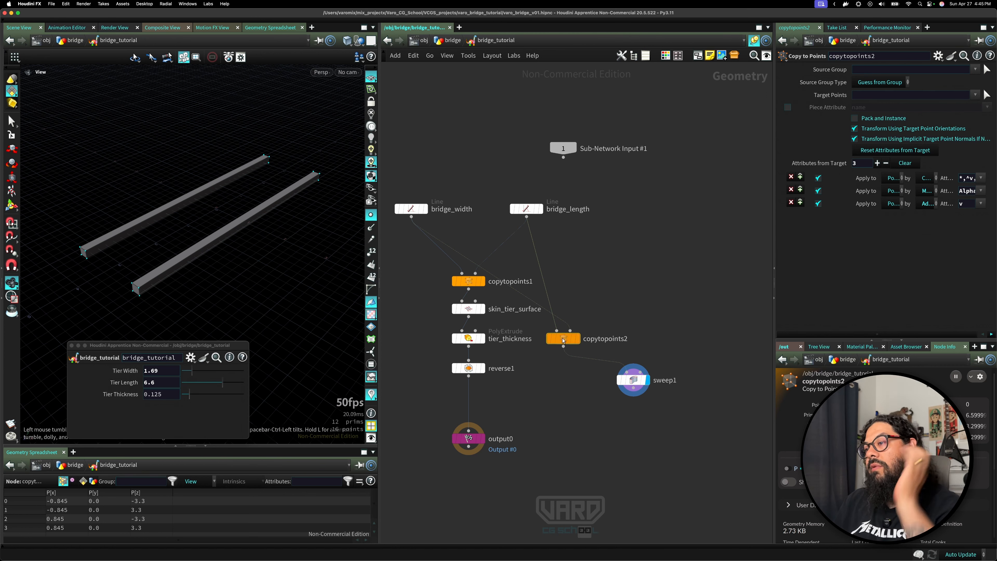
# Try copying the swept rail onto the bridge_width points with a second Copy to Points node, then delete it.
pyautogui.moveTo(563, 342); pyautogui.dragTo(660, 324)
pyautogui.moveTo(526, 217); pyautogui.dragTo(619, 373)
pyautogui.press('Tab')
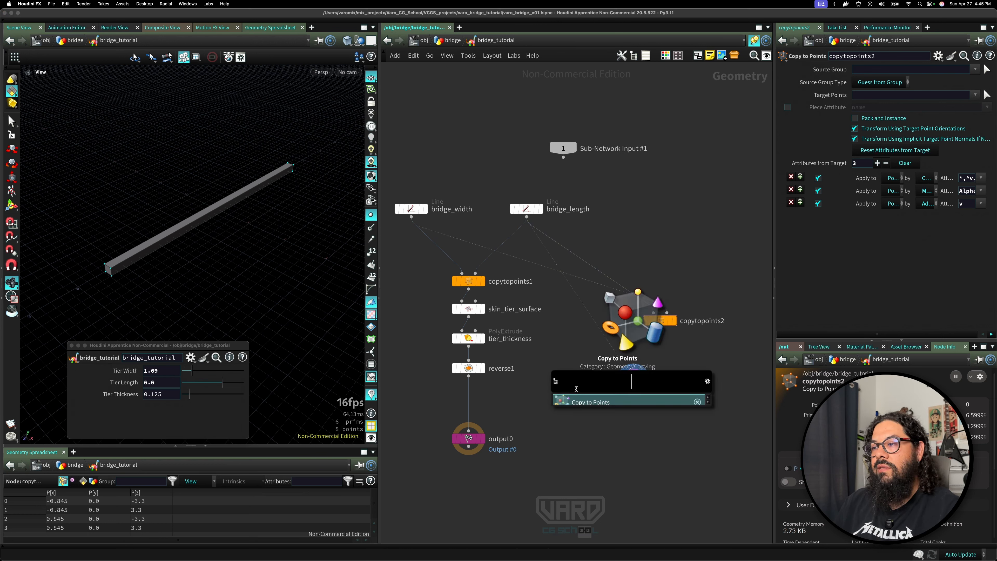
pyautogui.click(592, 402)
pyautogui.click(575, 407)
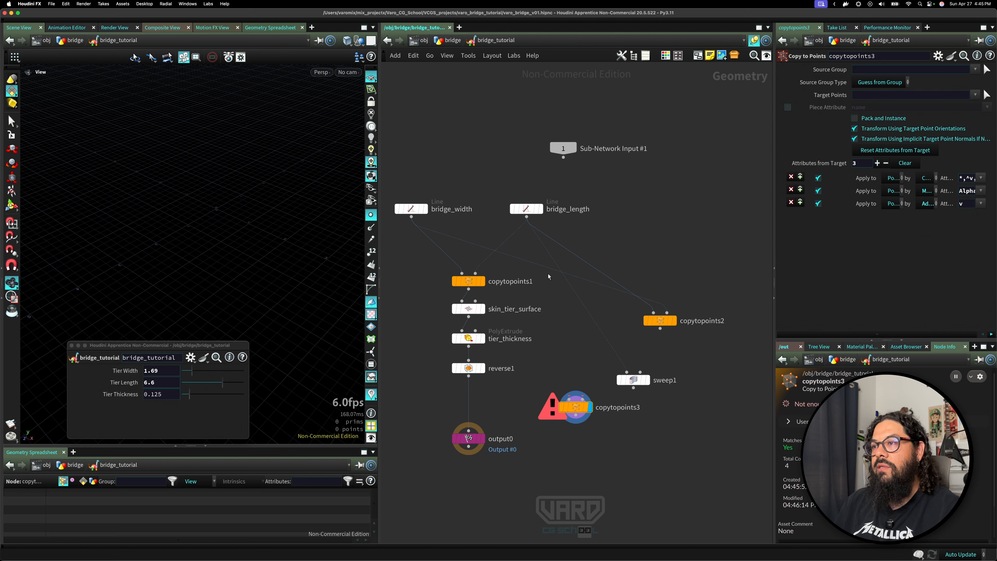
pyautogui.moveTo(582, 408); pyautogui.dragTo(606, 428)
pyautogui.moveTo(633, 388); pyautogui.dragTo(614, 426)
pyautogui.moveTo(413, 225); pyautogui.dragTo(628, 429)
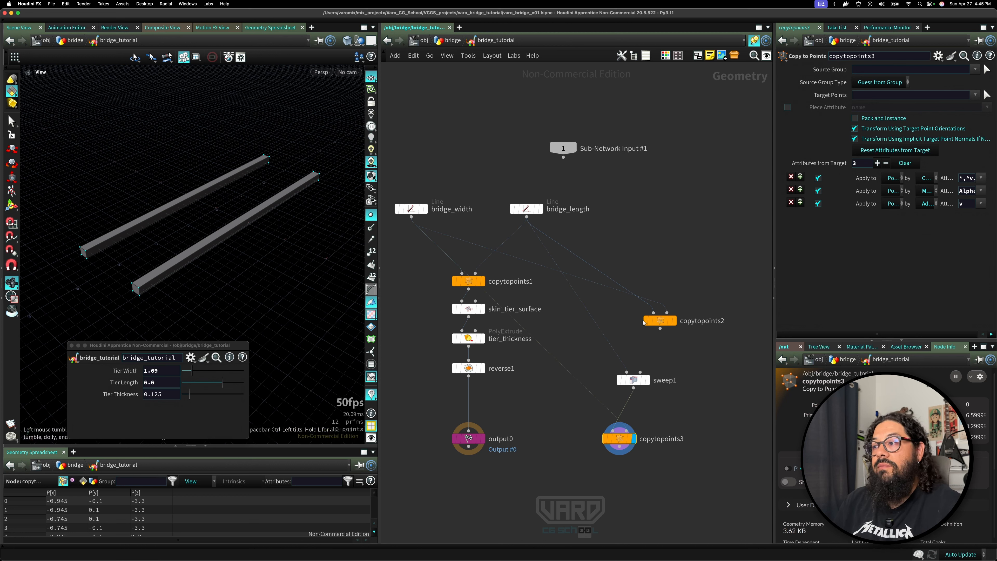
pyautogui.click(674, 313)
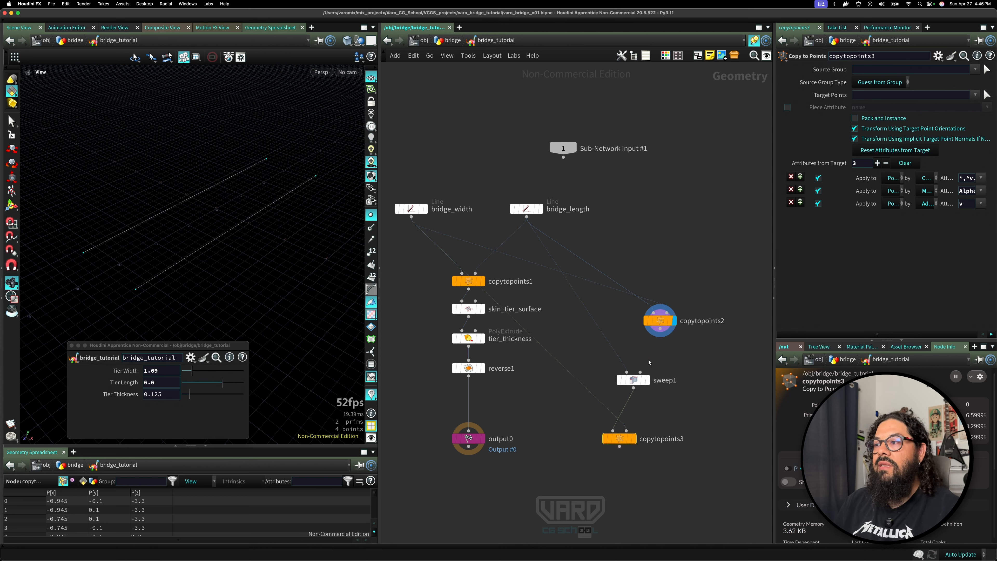
pyautogui.click(648, 383)
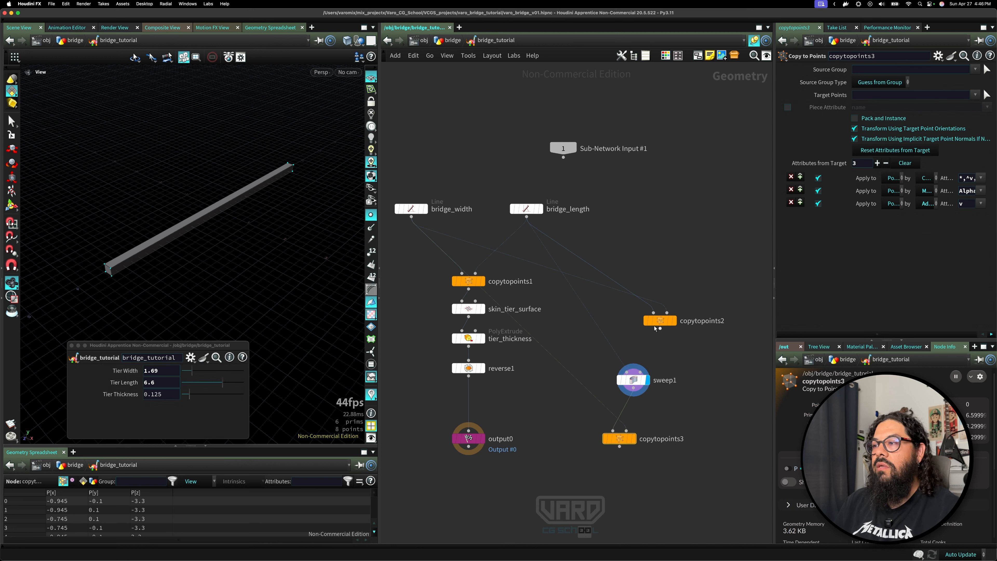
pyautogui.moveTo(660, 329); pyautogui.dragTo(628, 372)
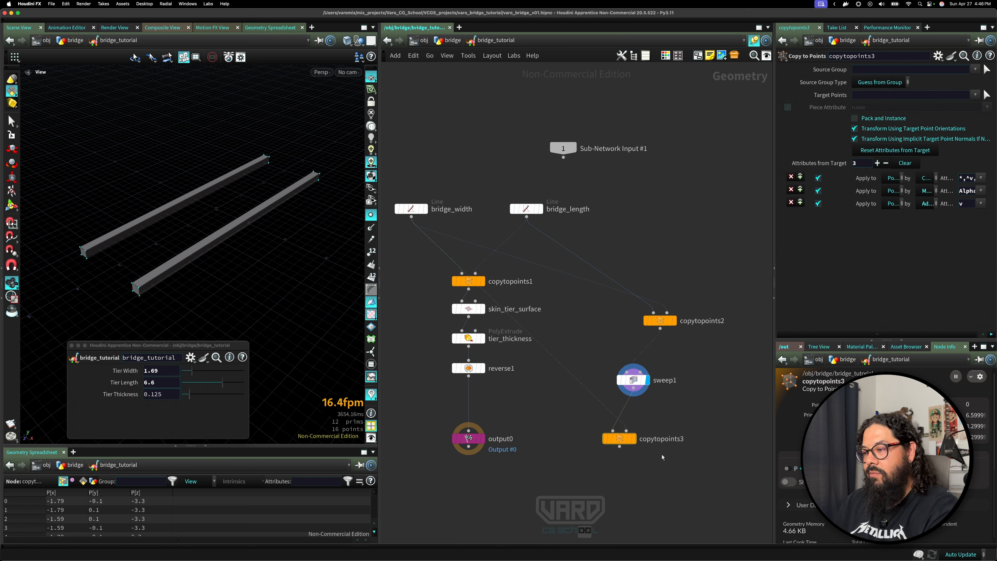
pyautogui.press('Delete')
# Rearrange the nodes and rename the sweep node to sweep_tier_edge.
pyautogui.moveTo(660, 319); pyautogui.dragTo(617, 320)
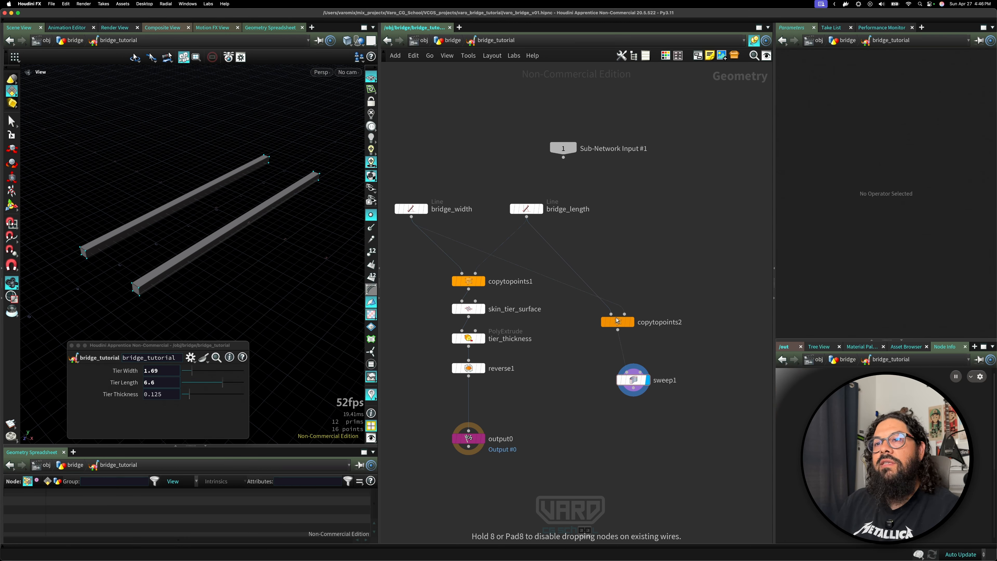
pyautogui.moveTo(640, 383); pyautogui.dragTo(624, 357)
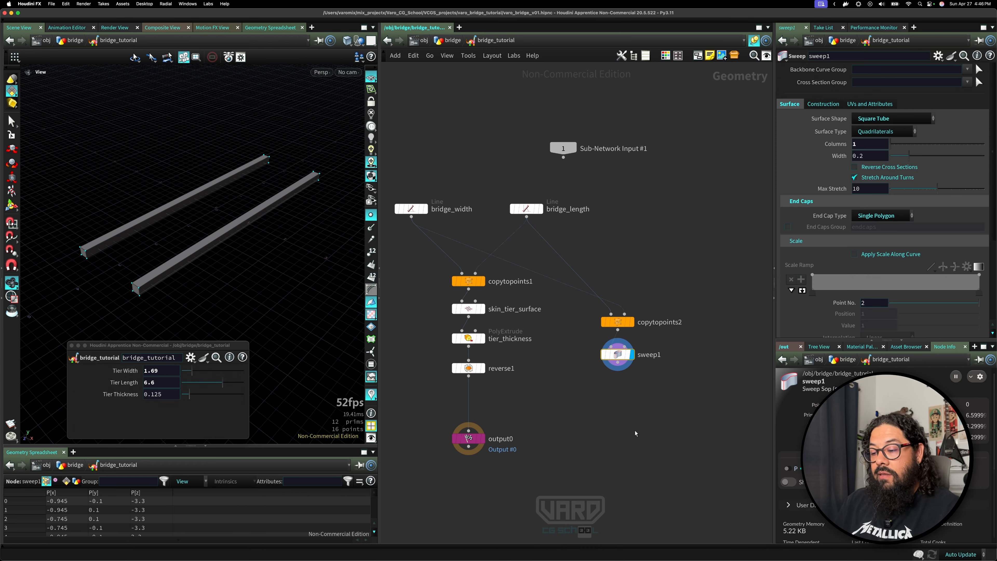
pyautogui.doubleClick(669, 357)
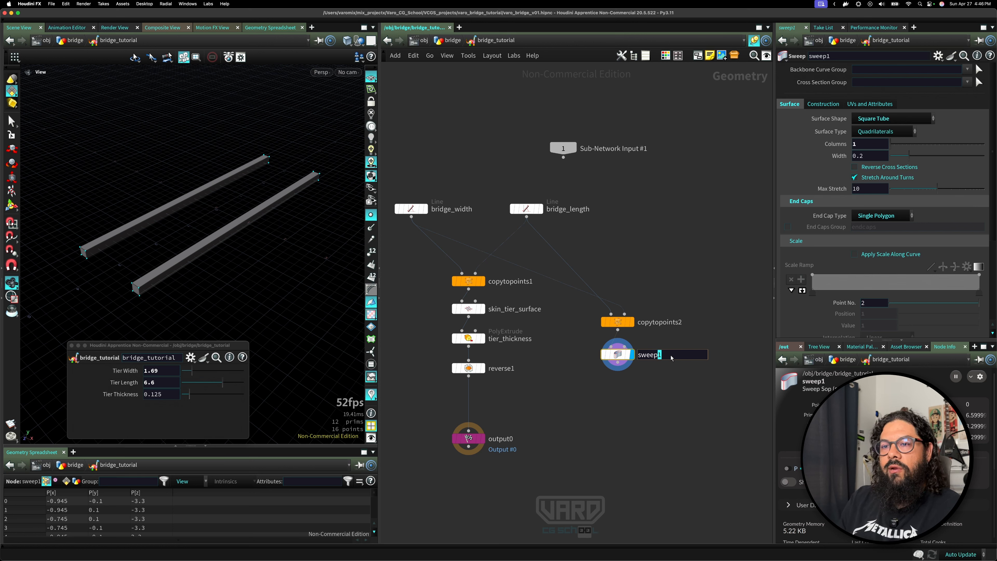
pyautogui.write('_tie')
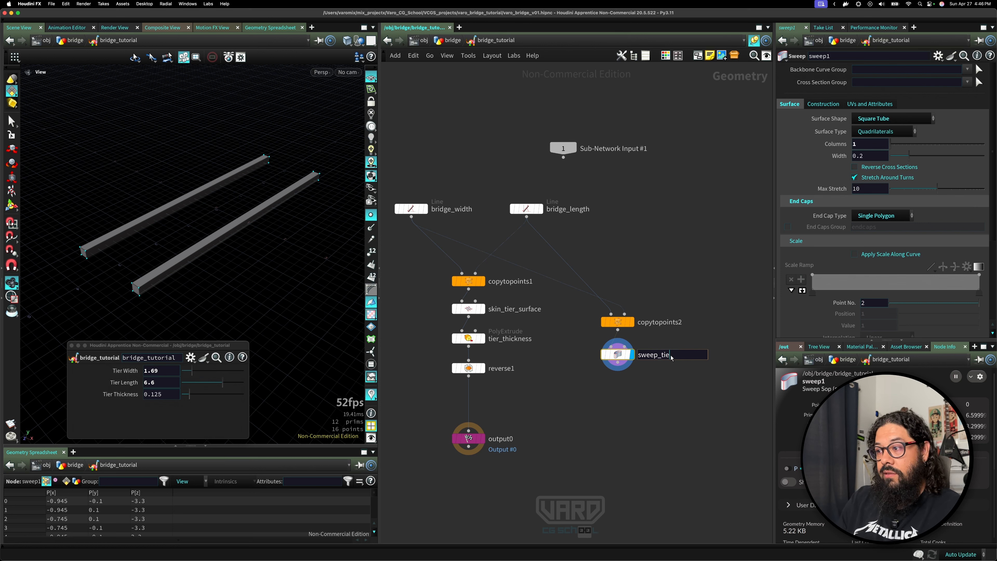
pyautogui.write('r_edge')
pyautogui.press('Return')
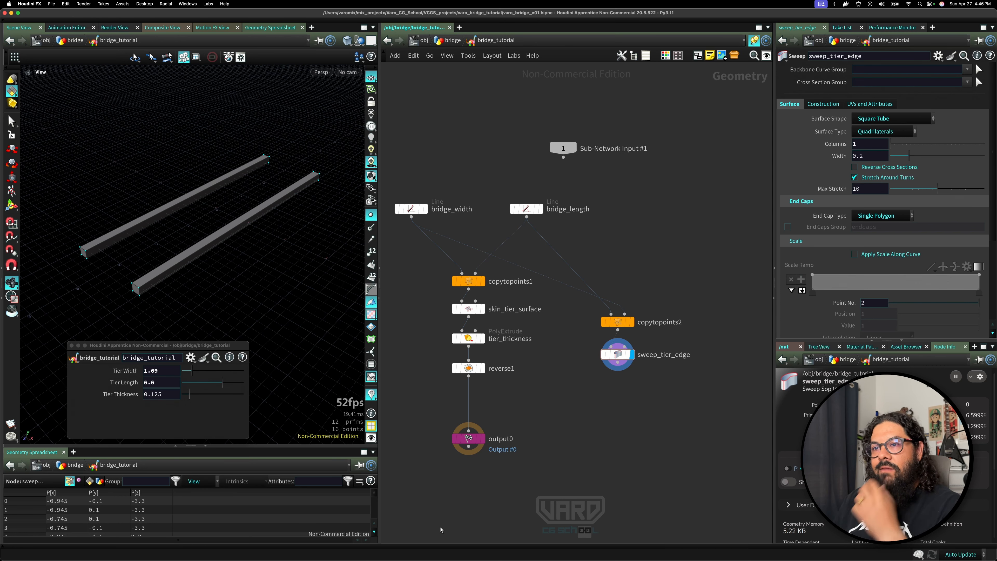
# Add a Merge node to the network and name it main_merge.
pyautogui.scroll(-5, 529, 377)
pyautogui.press('Tab')
pyautogui.write('m')
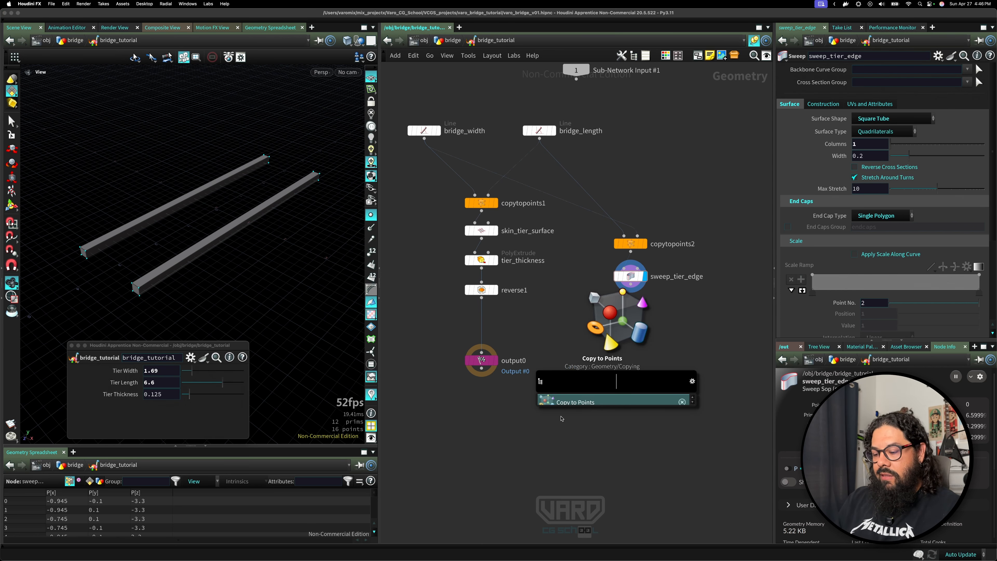
pyautogui.write('erg')
pyautogui.press('Return')
pyautogui.click(574, 345)
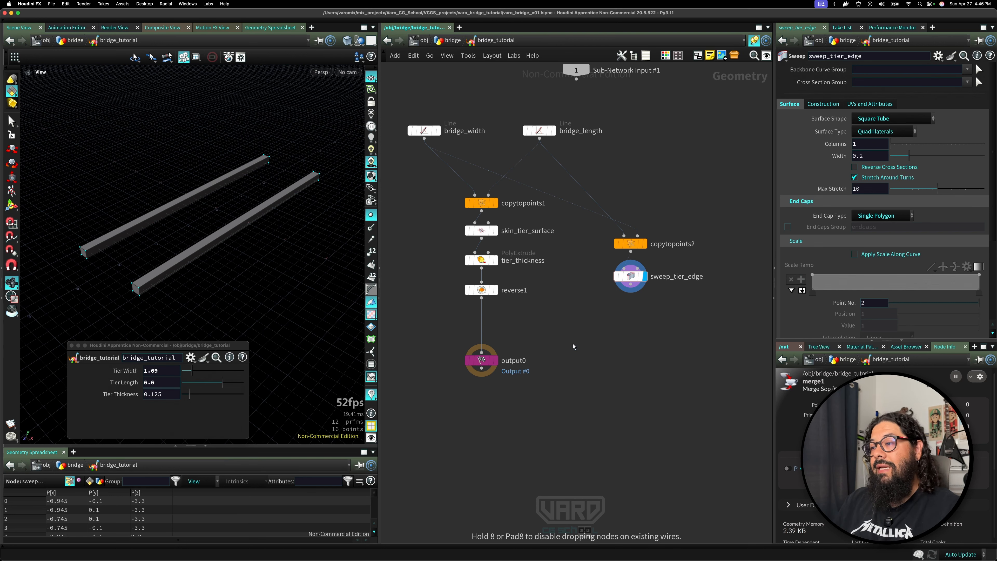
pyautogui.doubleClick(600, 344)
pyautogui.write('main')
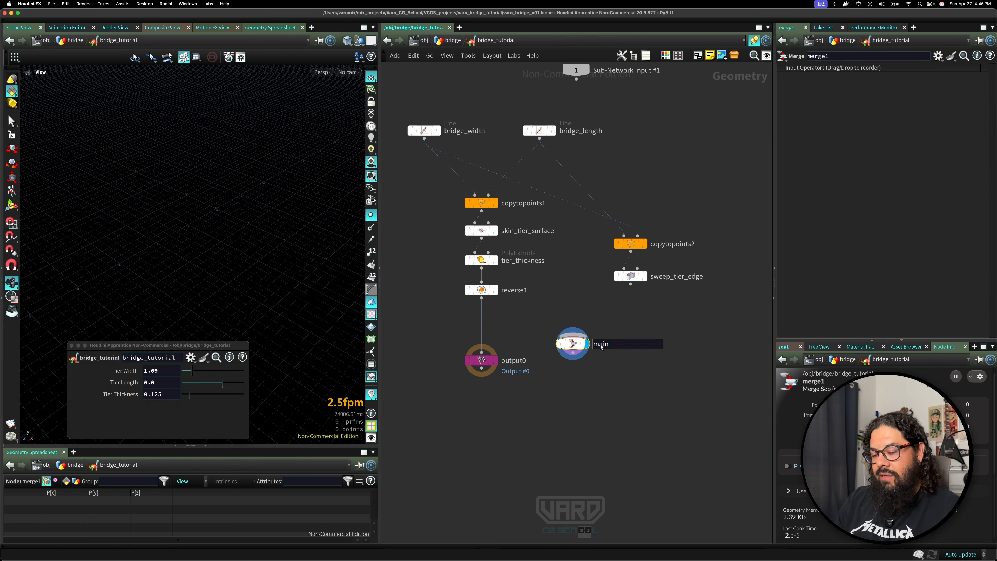
pyautogui.write('_merge')
pyautogui.press('Return')
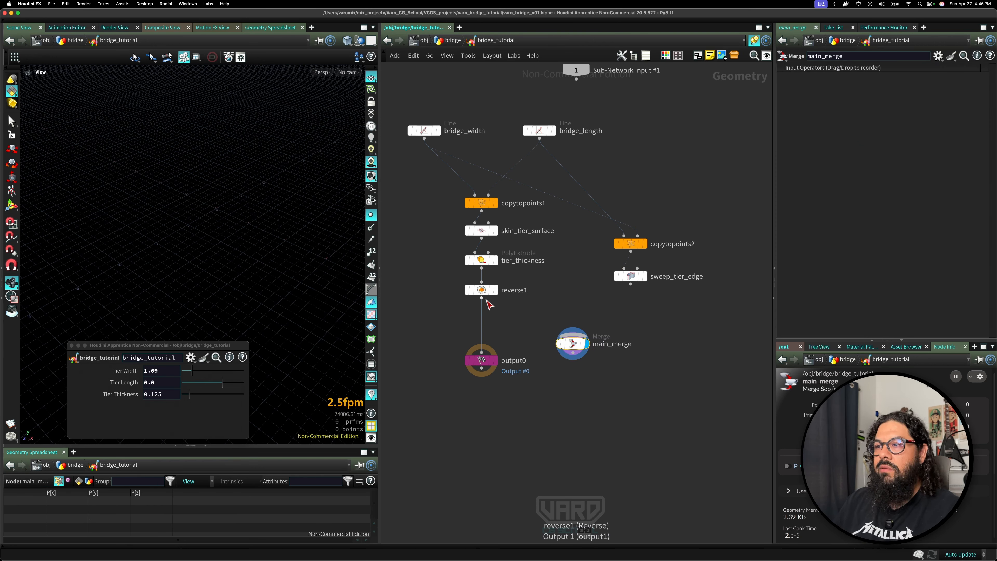
# Merge reverse1 and sweep_tier_edge in main_merge and insert it before output0.
pyautogui.moveTo(482, 298); pyautogui.dragTo(565, 334)
pyautogui.moveTo(630, 283); pyautogui.dragTo(589, 344)
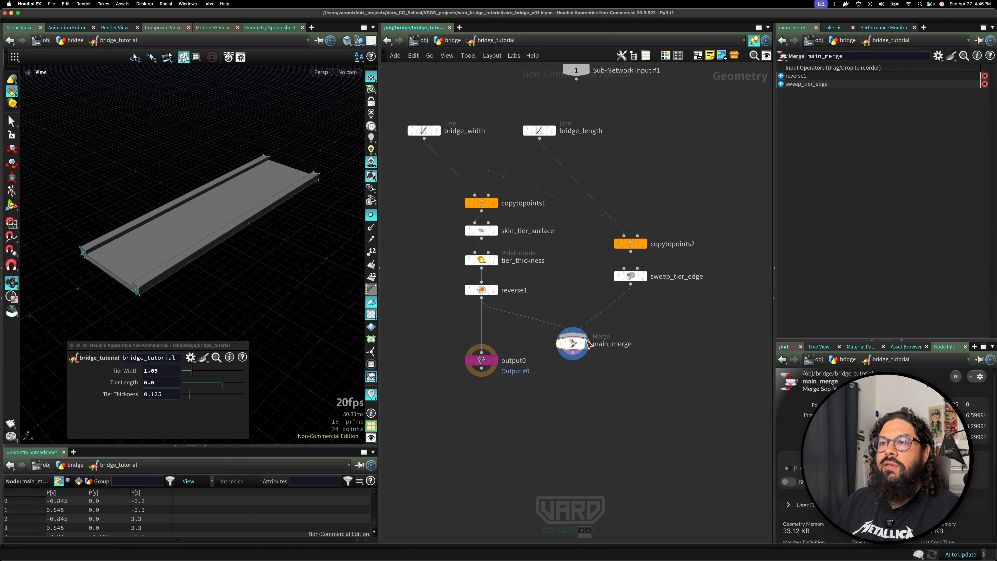
pyautogui.moveTo(496, 363); pyautogui.dragTo(562, 447)
pyautogui.moveTo(572, 343); pyautogui.dragTo(546, 363)
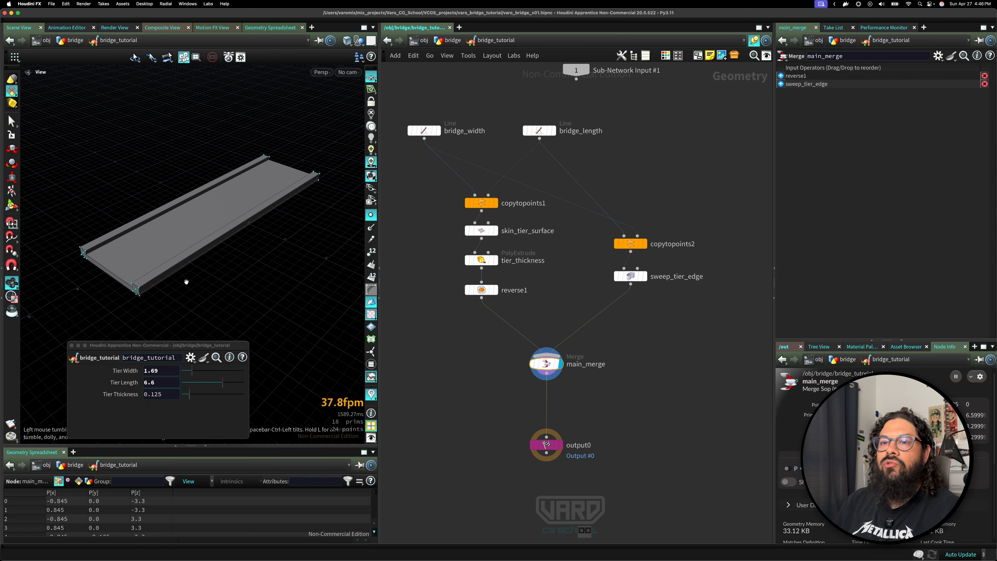
# Set the asset's Tier Thickness to about 0.078 and inspect the rails against the deck.
pyautogui.moveTo(186, 281); pyautogui.dragTo(226, 251)
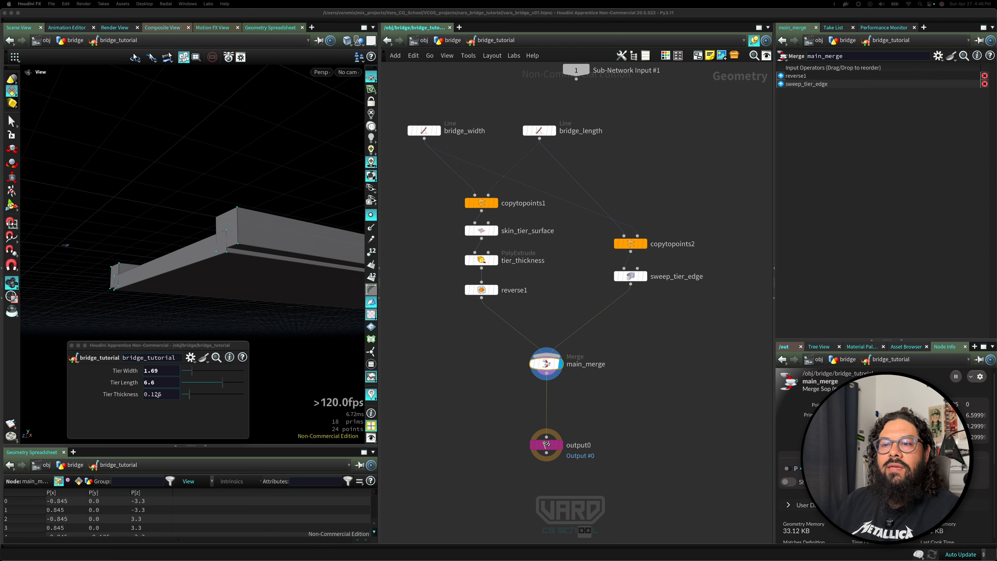
pyautogui.moveTo(191, 399); pyautogui.dragTo(187, 400)
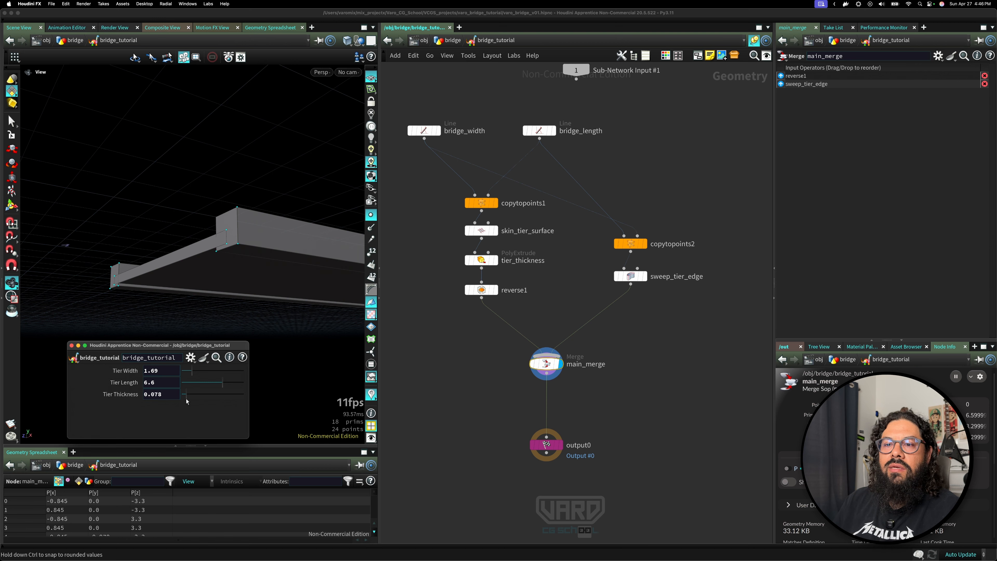
pyautogui.moveTo(209, 301); pyautogui.dragTo(235, 310)
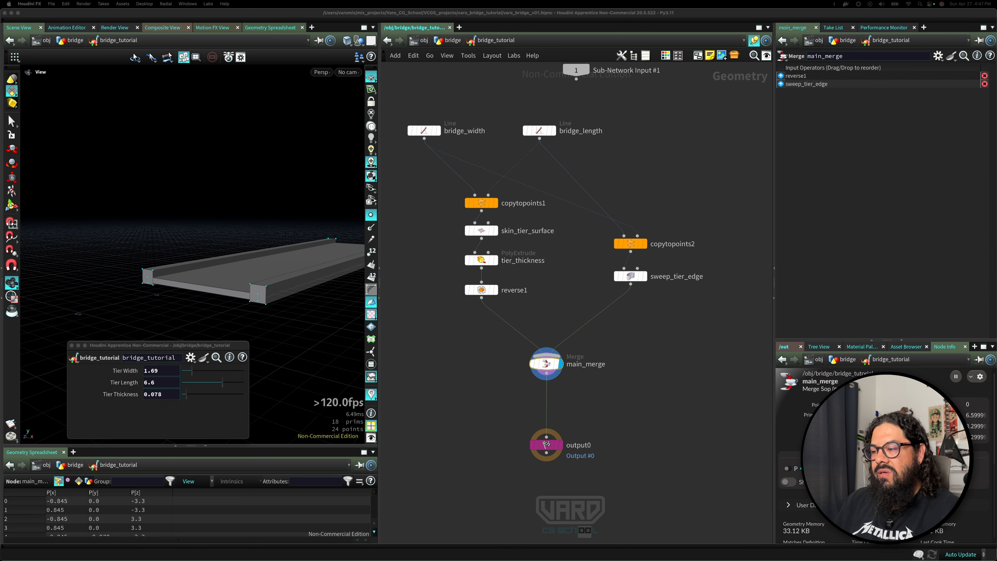
# Append a Transform node after sweep_tier_edge.
pyautogui.click(631, 276)
pyautogui.press('Tab')
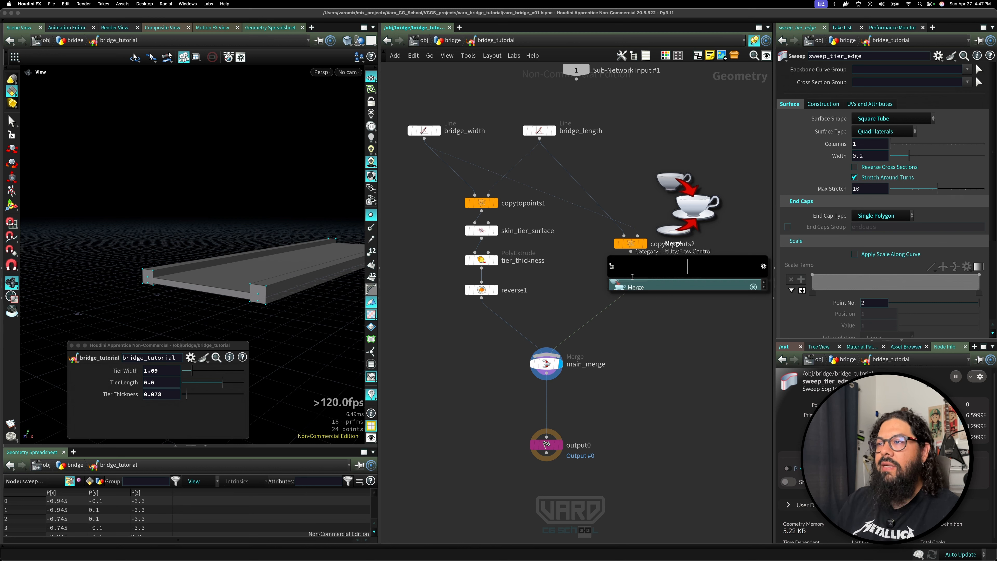
pyautogui.click(563, 294)
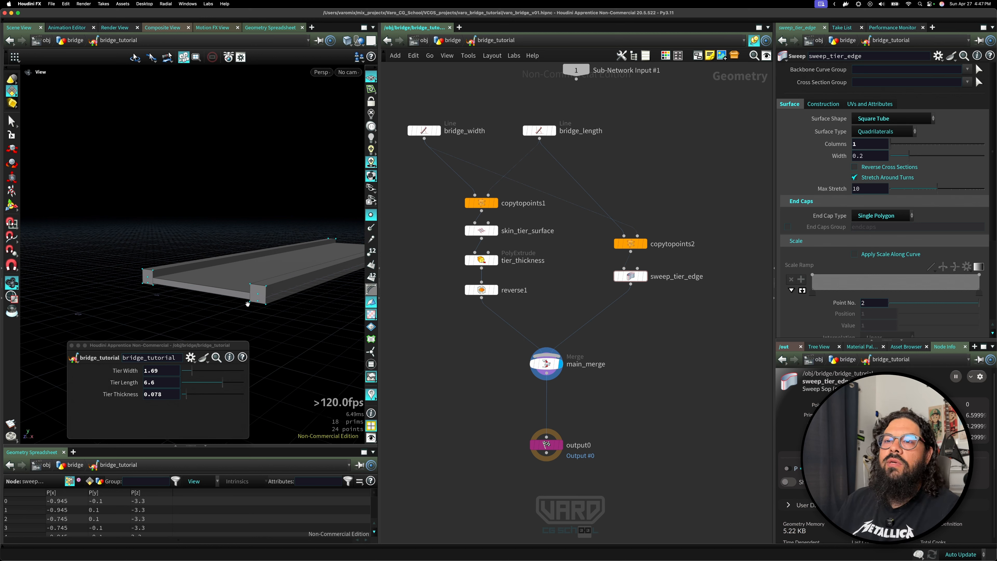
pyautogui.moveTo(294, 330); pyautogui.dragTo(284, 318)
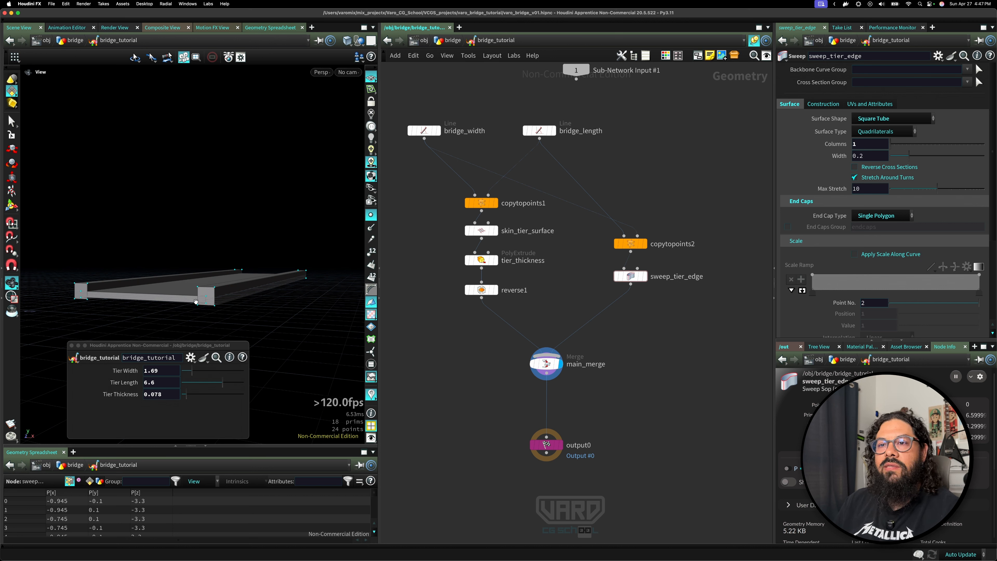
pyautogui.press('Tab')
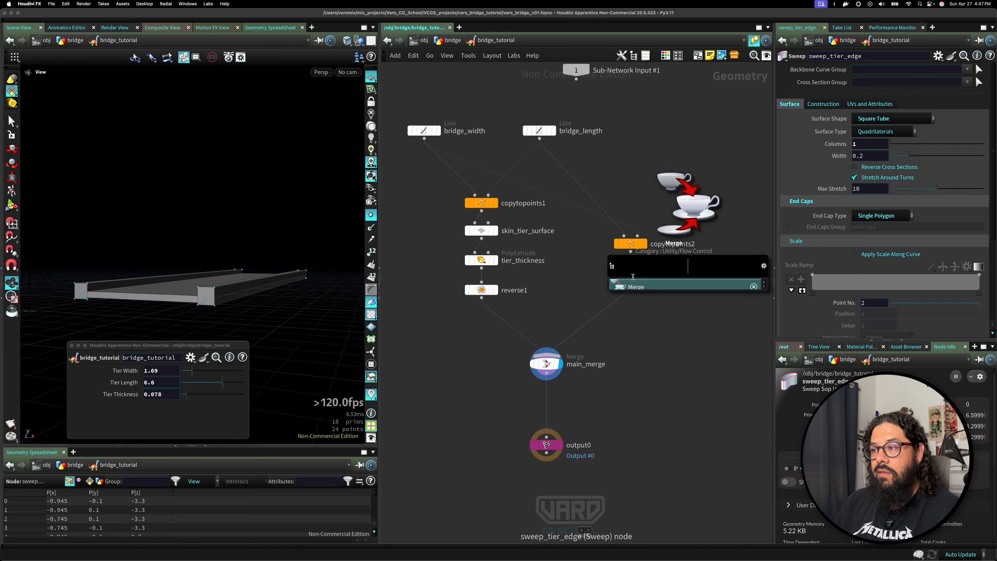
pyautogui.write('xf')
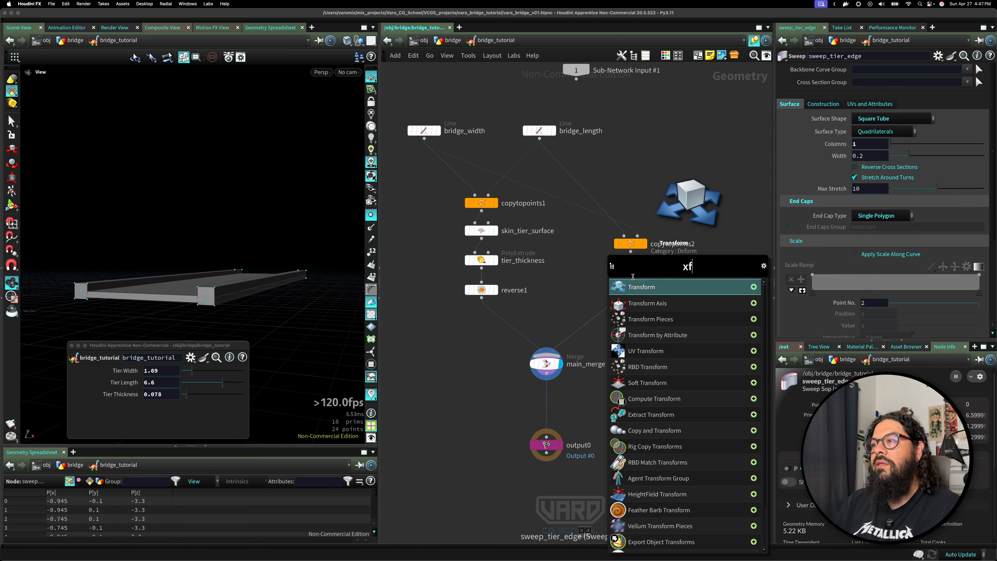
pyautogui.press('Return')
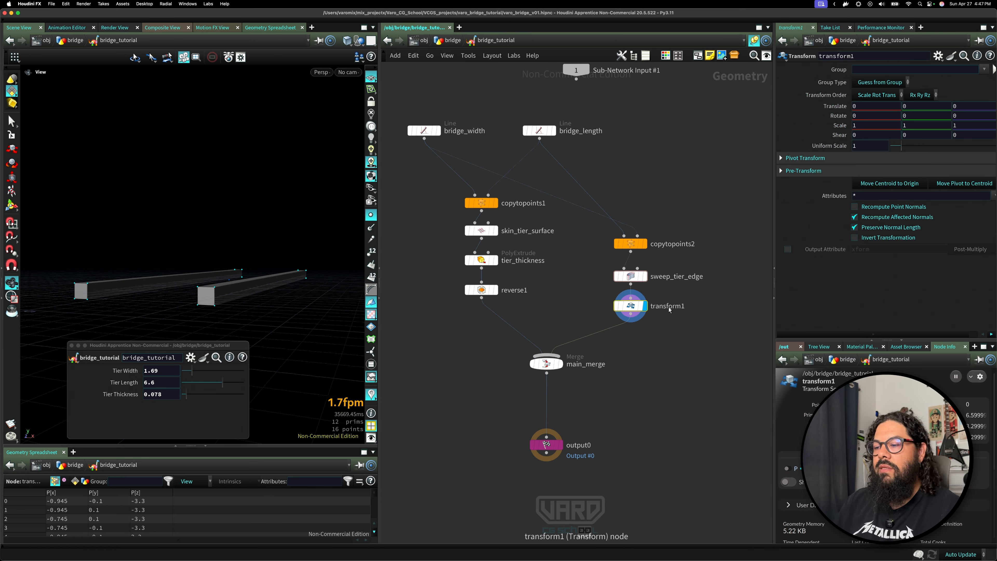
# Rename the Transform node to xf_center_on_tier.
pyautogui.doubleClick(669, 307)
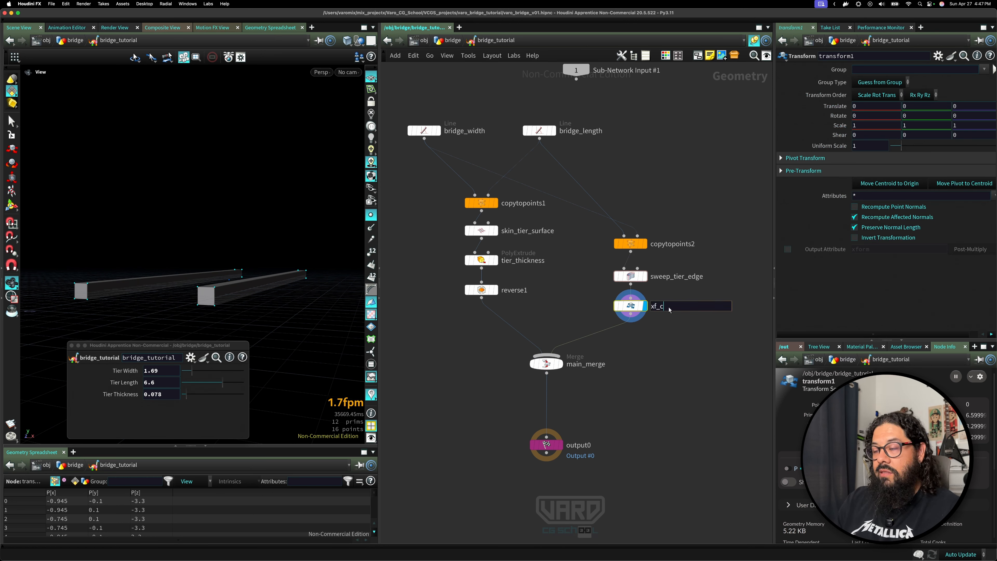
pyautogui.write('xf_center_on_')
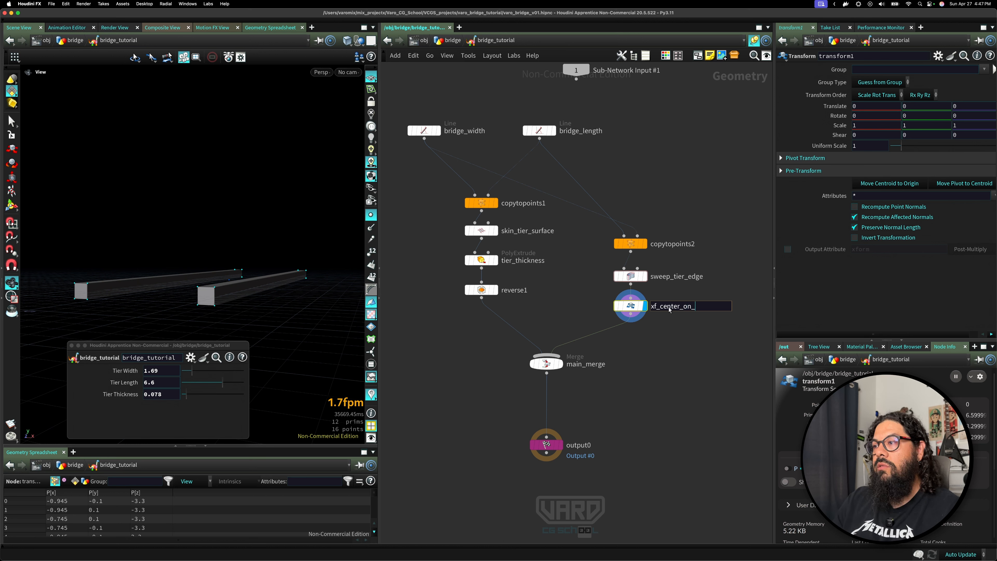
pyautogui.write('tier')
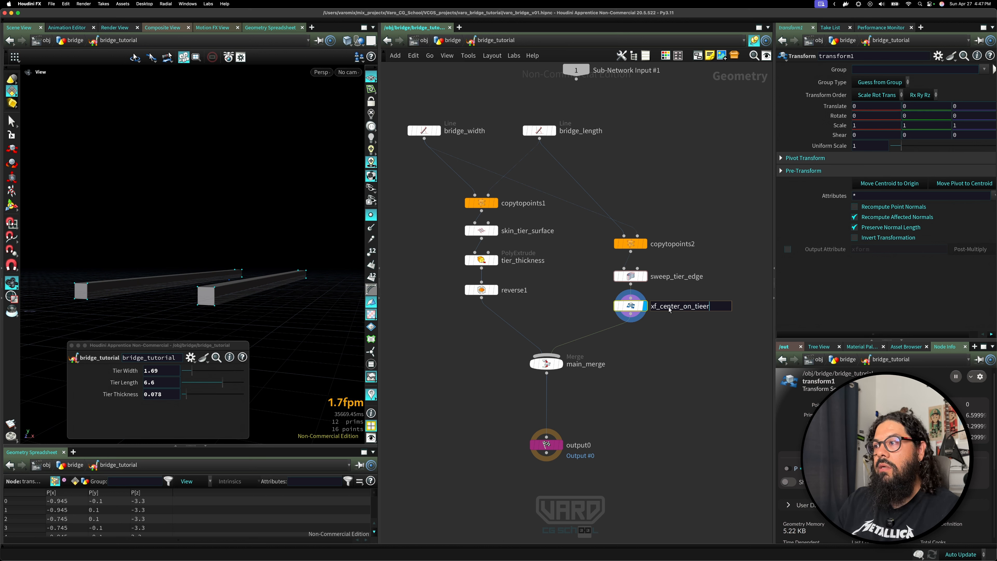
pyautogui.press('Return')
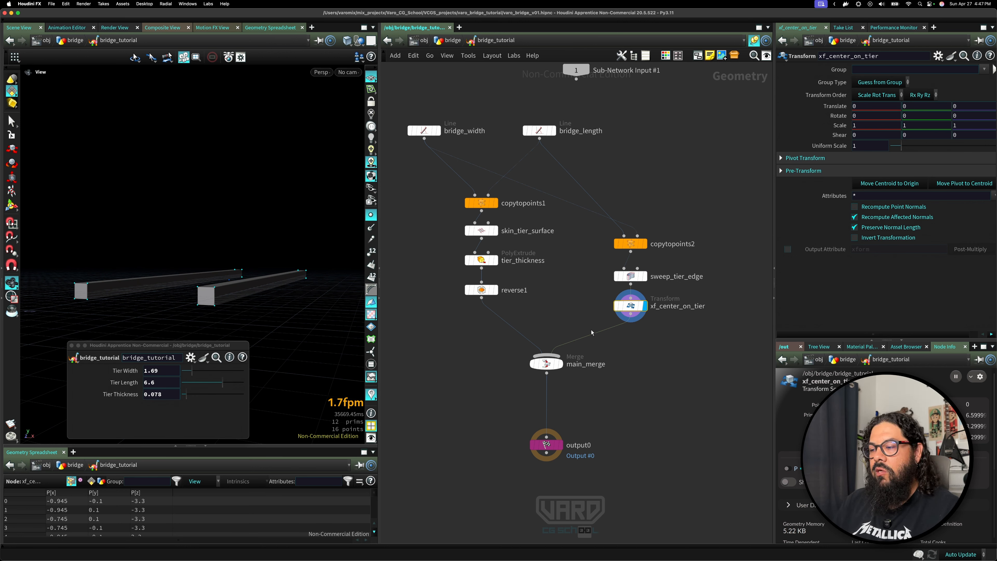
# Copy the Distance parameter of the tier_thickness PolyExtrude node.
pyautogui.click(481, 260)
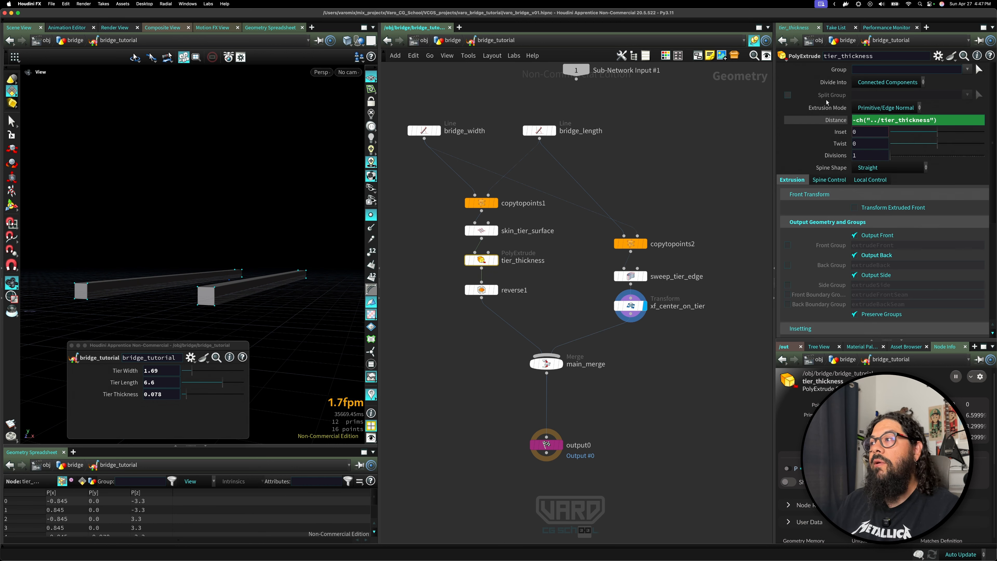
pyautogui.rightClick(836, 123)
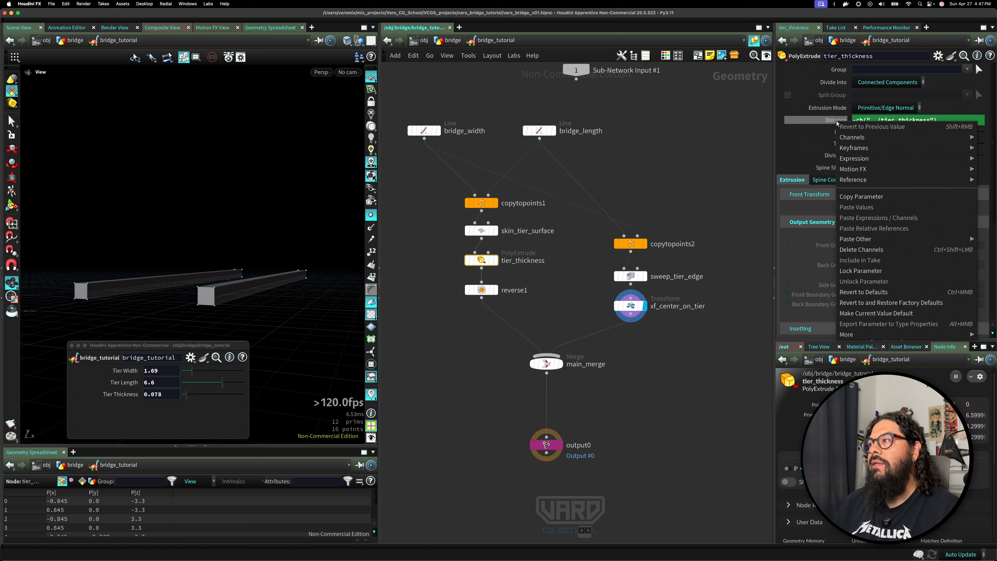
pyautogui.click(871, 197)
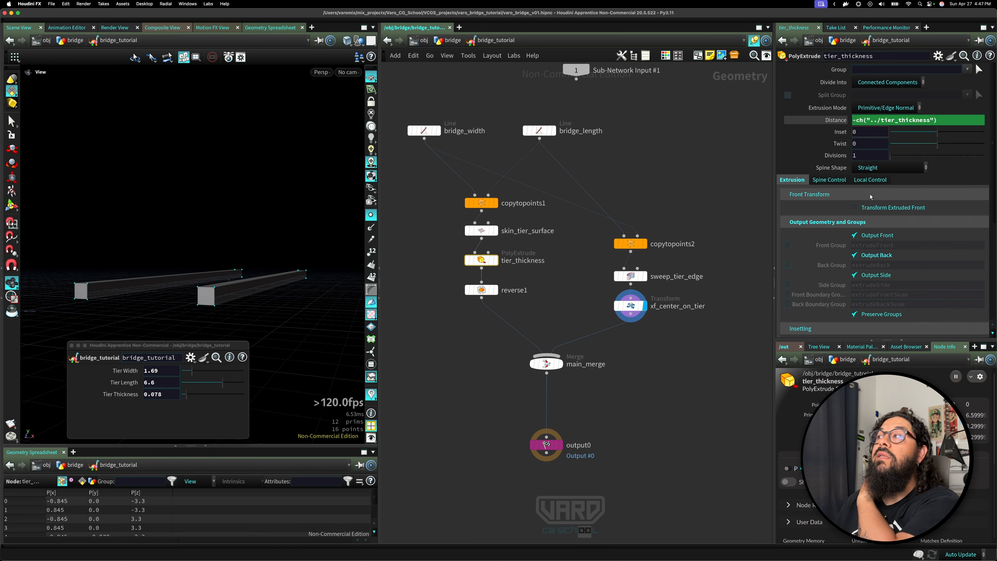
# Paste a relative reference to tier_thickness's Distance into xf_center_on_tier's Translate Y, and display the main_merge result.
pyautogui.click(630, 306)
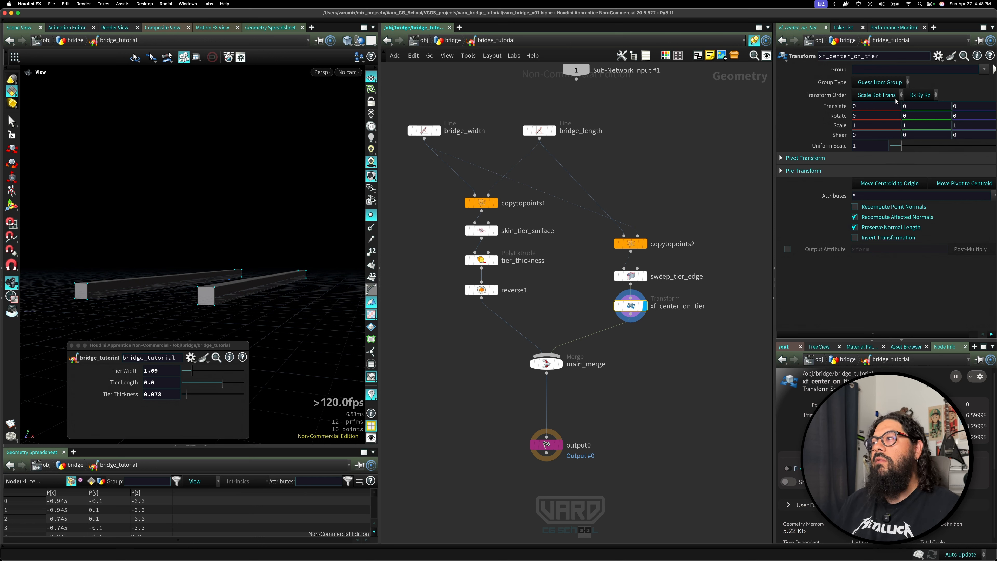
pyautogui.rightClick(919, 110)
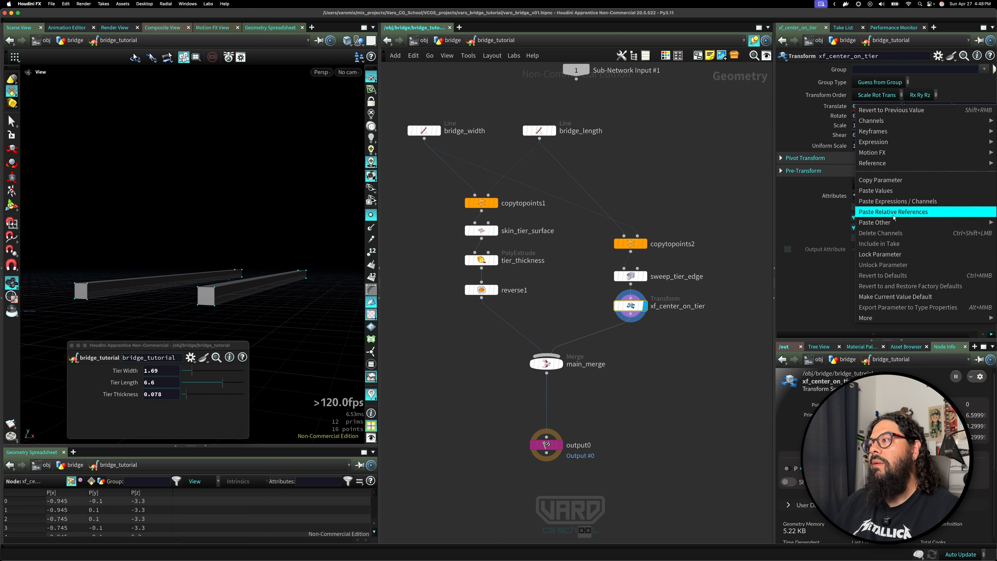
pyautogui.click(914, 213)
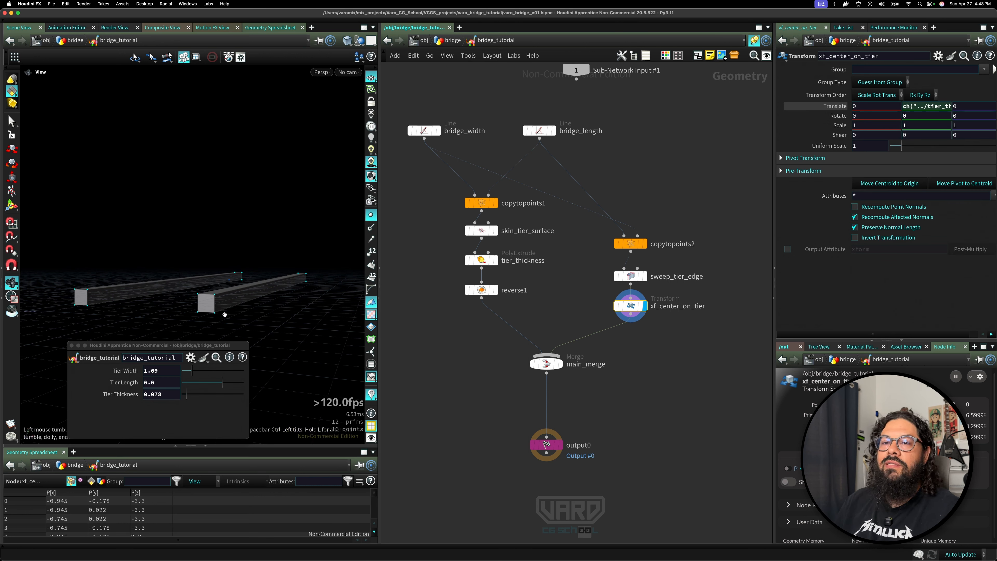
pyautogui.click(559, 363)
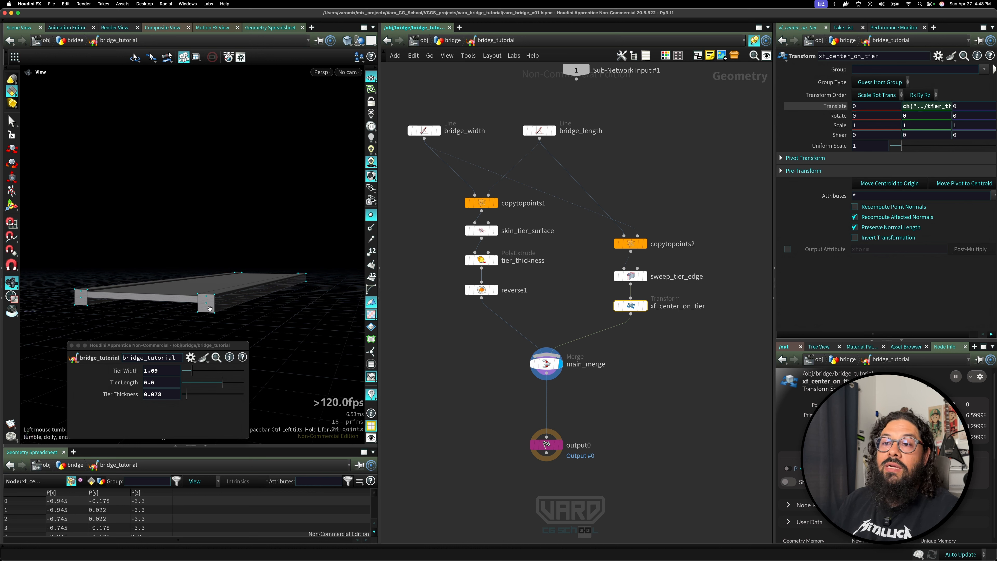
pyautogui.moveTo(209, 309)
pyautogui.mouseDown()
pyautogui.moveTo(227, 312)
pyautogui.moveTo(194, 310)
pyautogui.mouseUp()
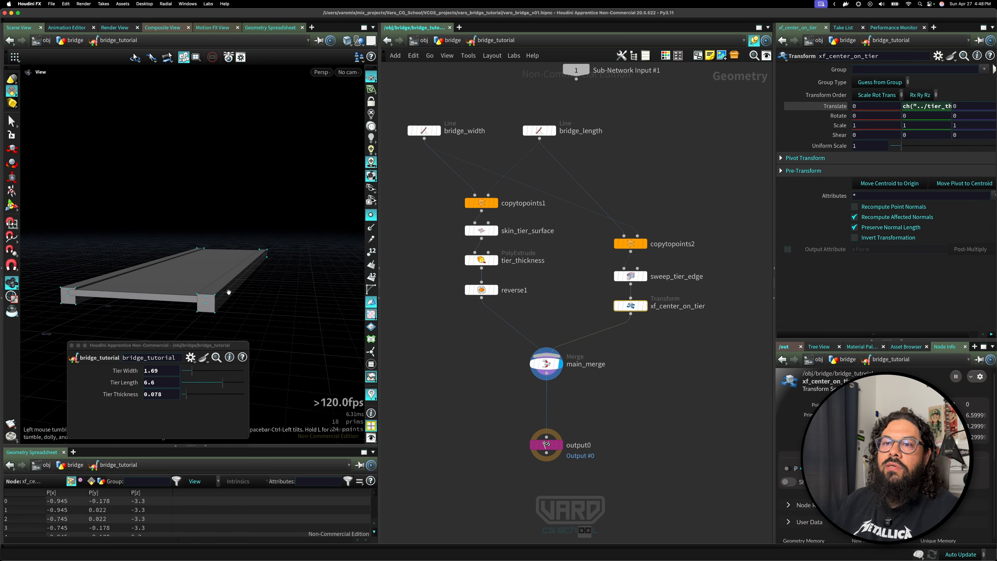
# Divide the Translate Y expression by 2 so the rails sit at half the tier thickness.
pyautogui.click(912, 96)
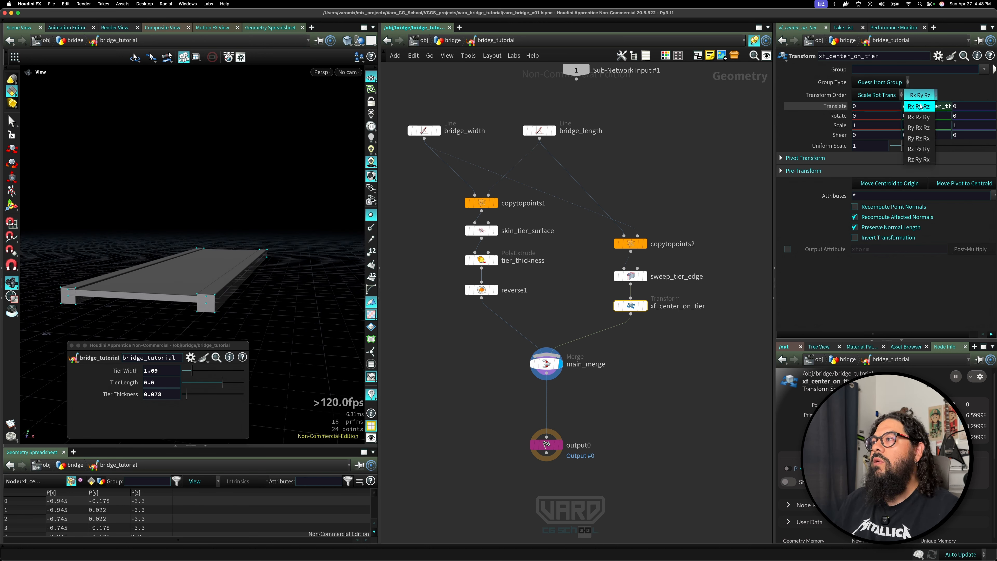
pyautogui.click(948, 96)
pyautogui.click(943, 106)
pyautogui.write('/2')
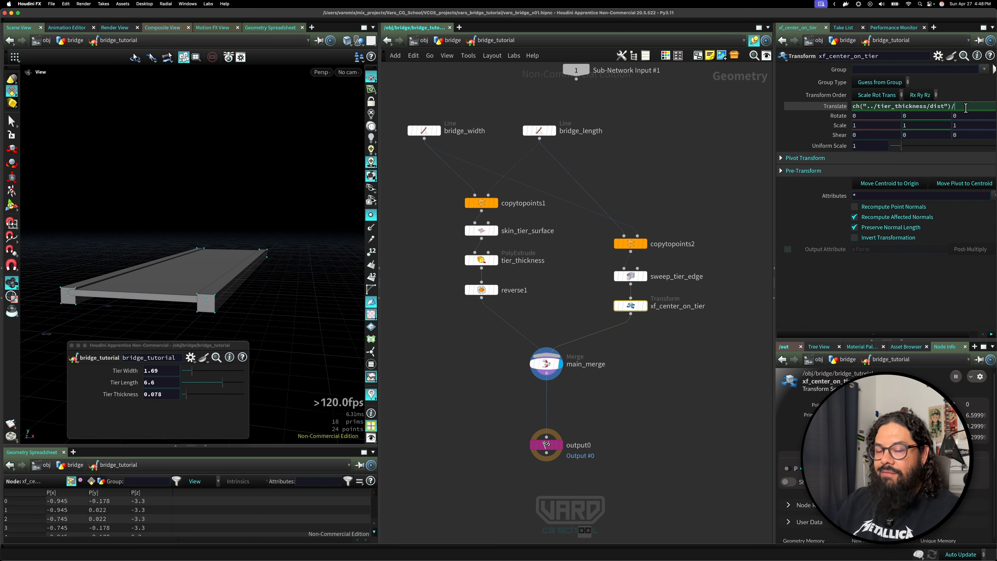
pyautogui.press('Return')
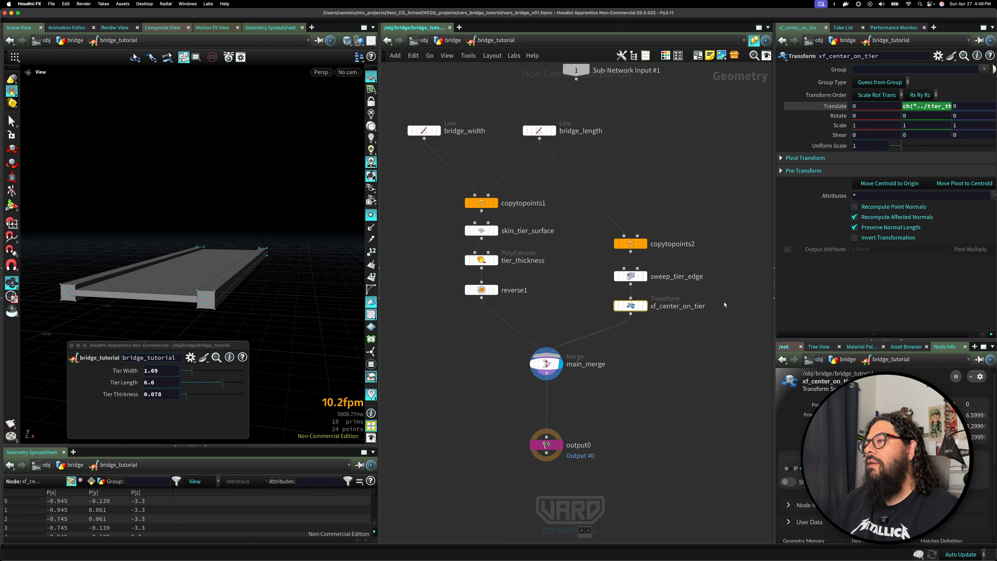
# Set the sweep_tier_edge Width to 0.15.
pyautogui.click(594, 389)
pyautogui.click(555, 376)
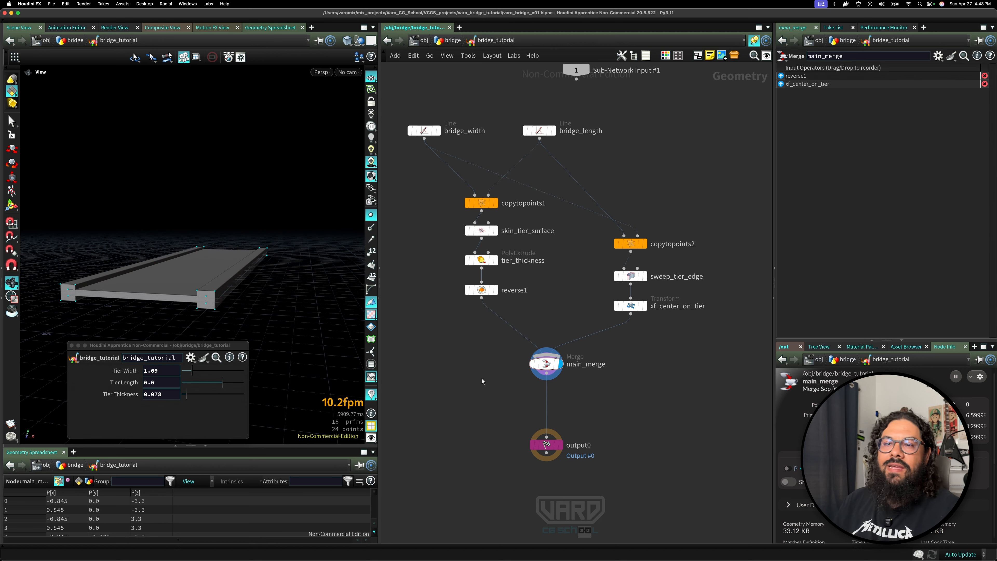
pyautogui.click(639, 276)
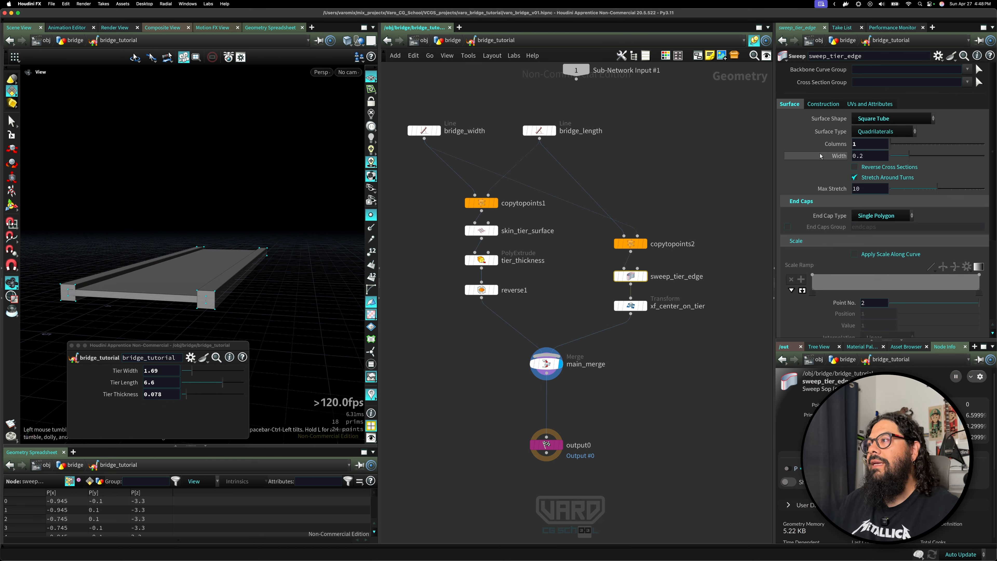
pyautogui.moveTo(909, 156); pyautogui.dragTo(869, 158)
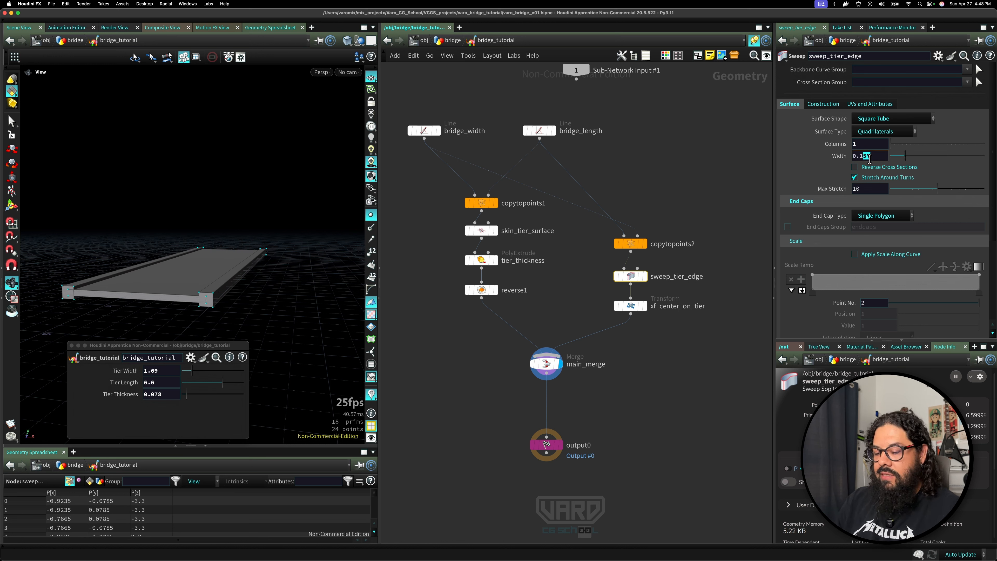
pyautogui.write('5')
pyautogui.press('Return')
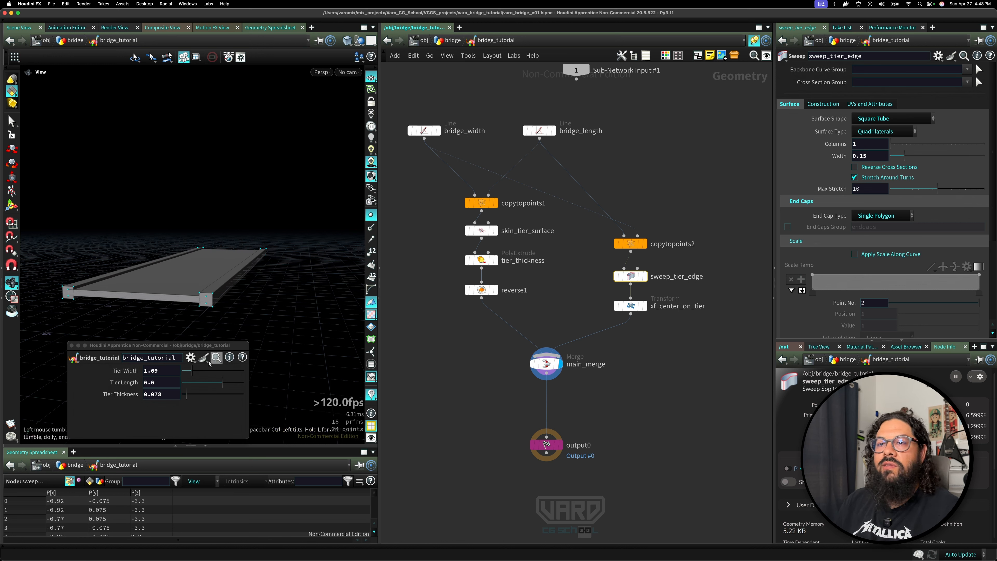
# Open the asset's Type Properties and promote the sweep's Width parameter to the asset interface.
pyautogui.click(73, 358)
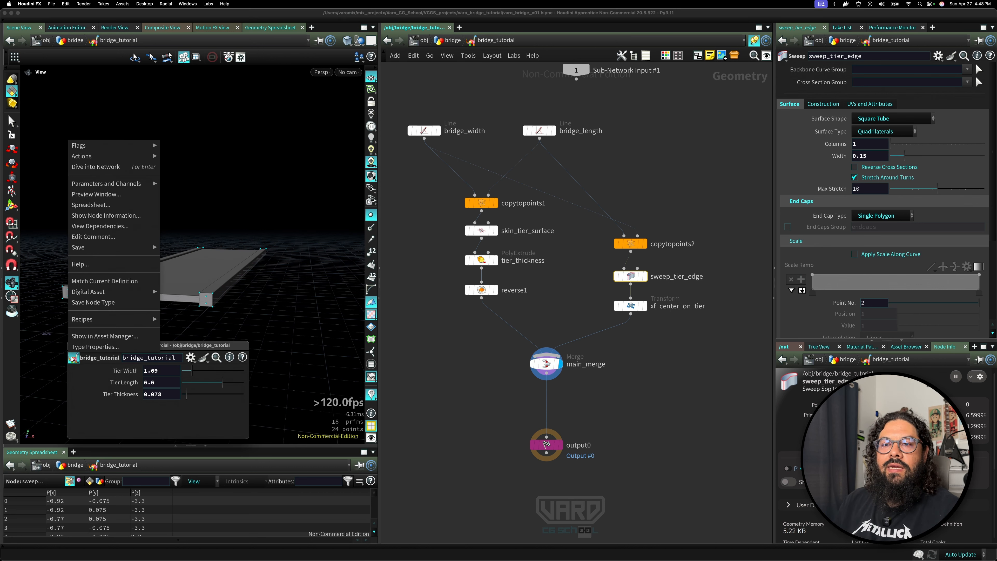
pyautogui.click(90, 338)
pyautogui.moveTo(523, 201); pyautogui.dragTo(334, 110)
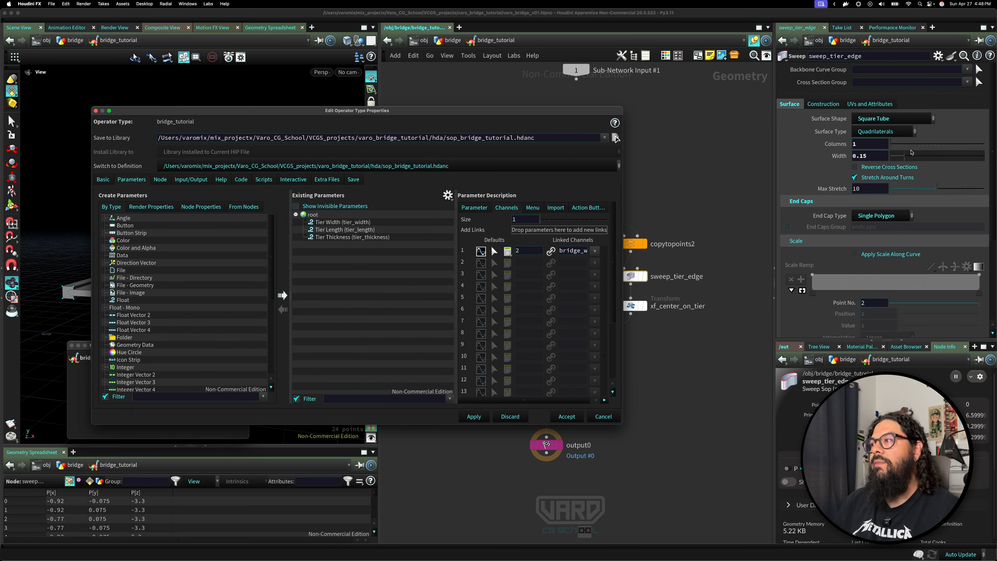
pyautogui.moveTo(839, 156); pyautogui.dragTo(322, 217)
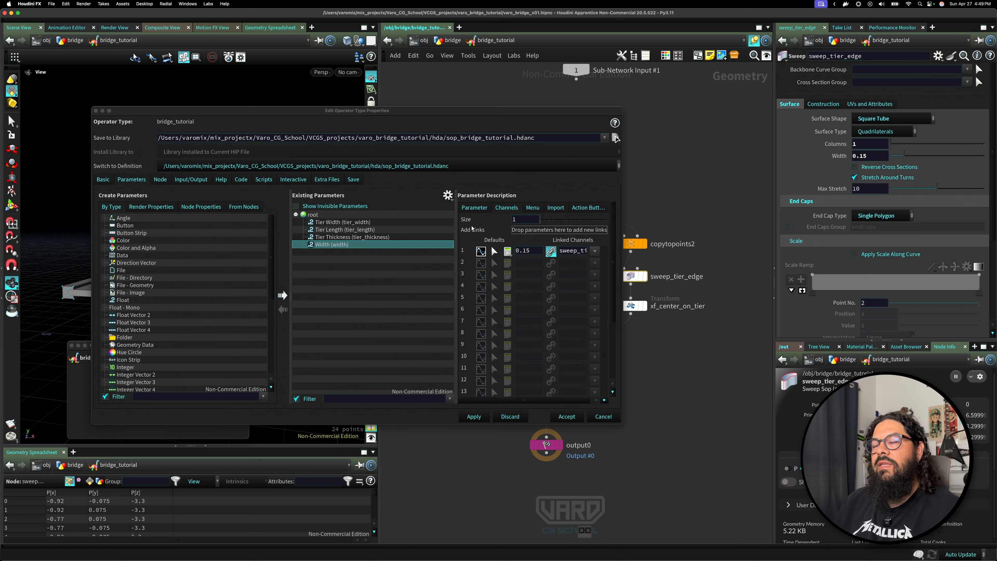
# Name the promoted parameter tier_edge_width with label Tier Edge Width, then apply and accept the type properties.
pyautogui.doubleClick(324, 246)
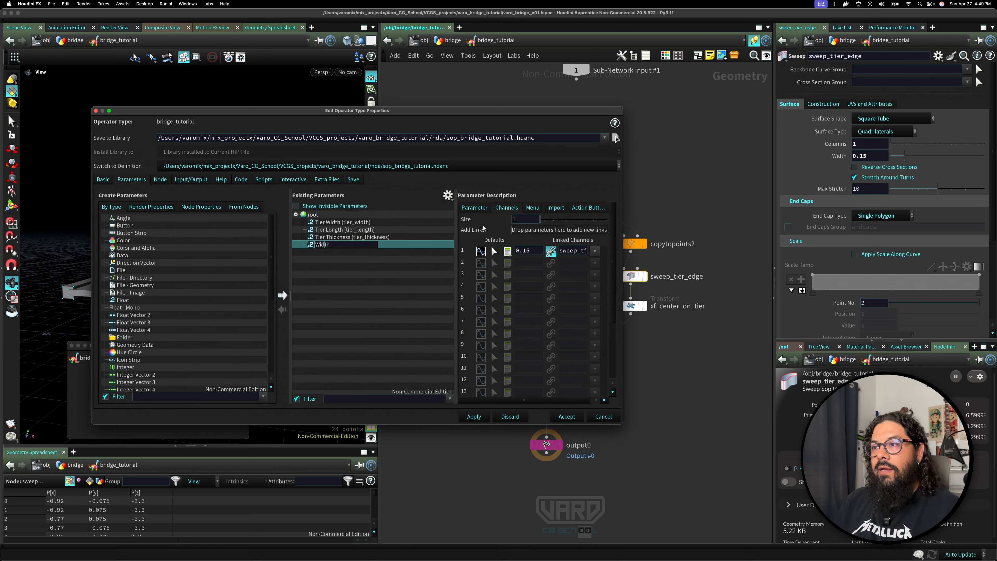
pyautogui.click(481, 208)
pyautogui.moveTo(543, 219); pyautogui.dragTo(494, 217)
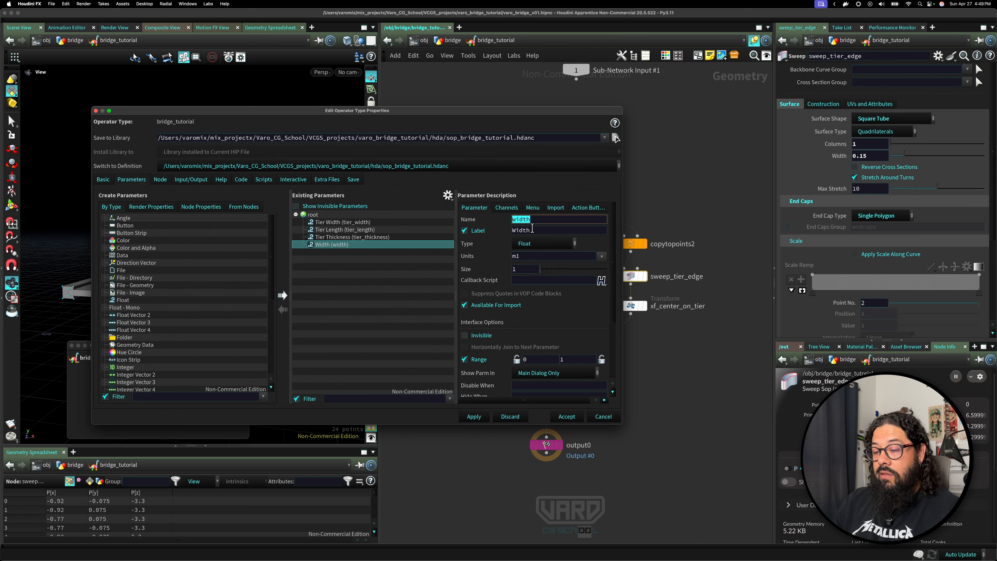
pyautogui.write('tier_e')
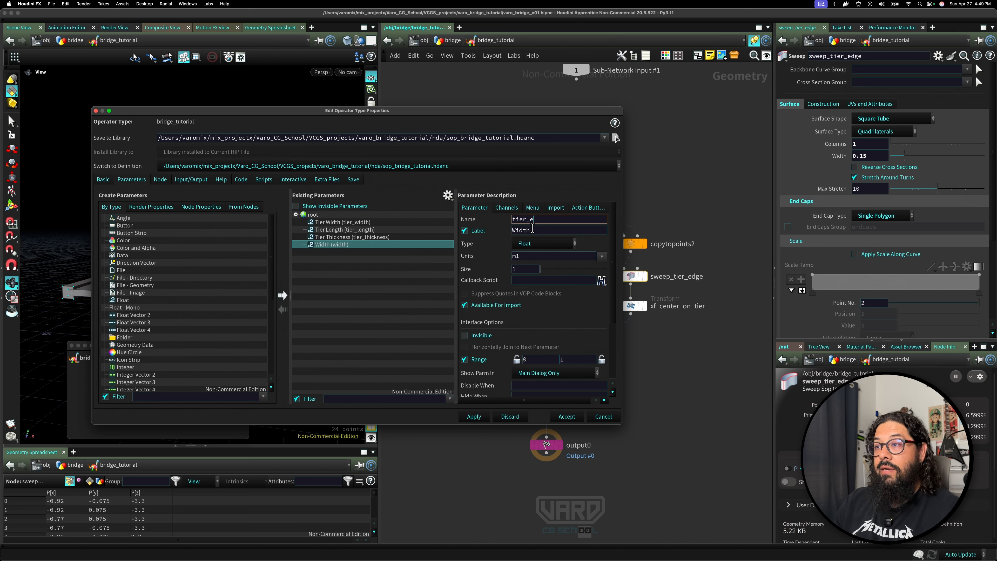
pyautogui.write('dge_')
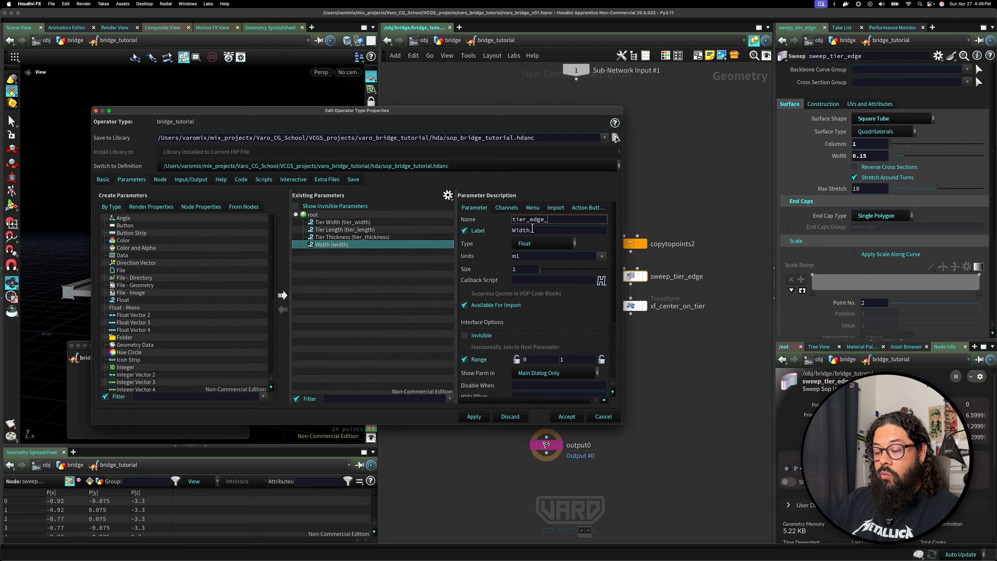
pyautogui.write('wirdth')
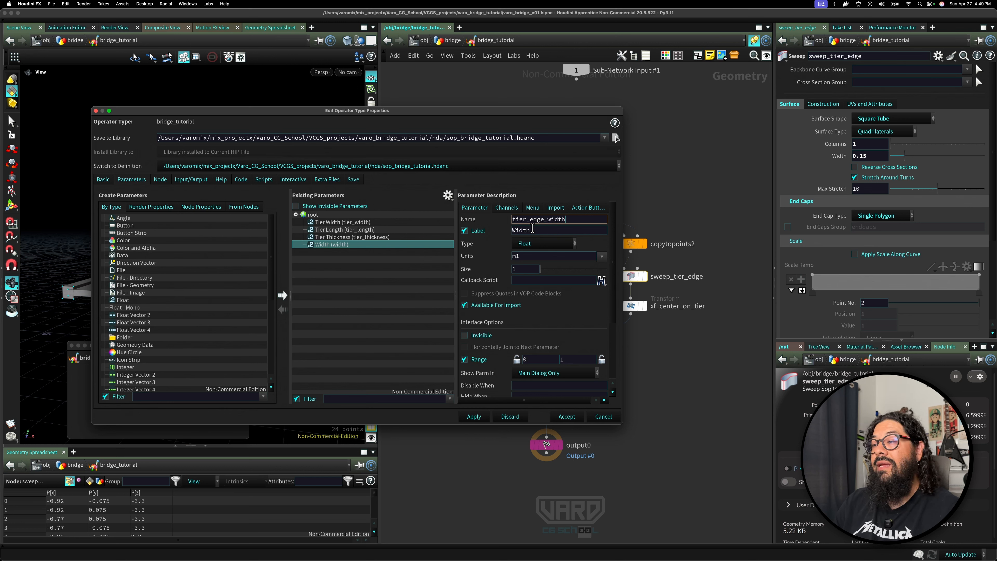
pyautogui.press('Tab')
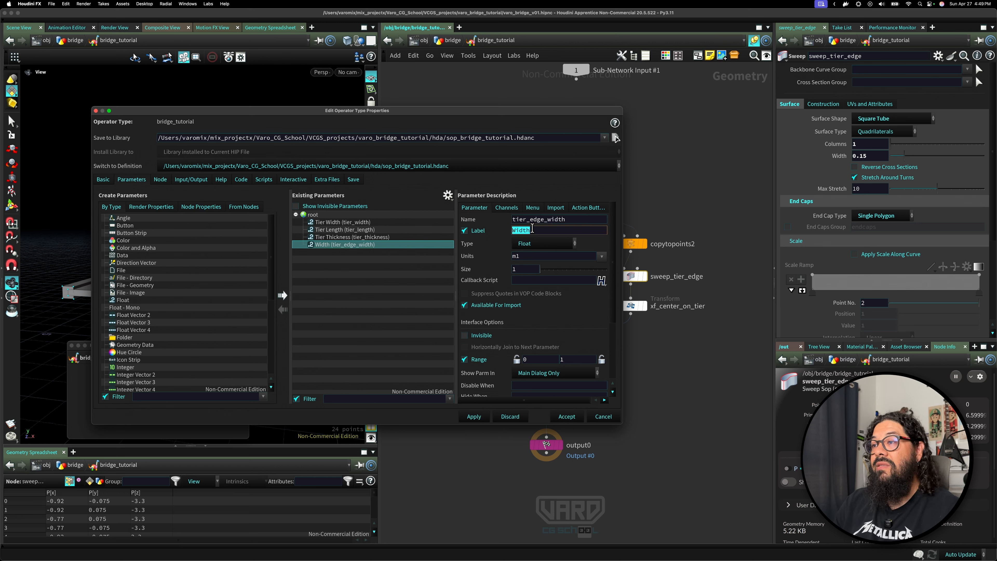
pyautogui.write('Tier Ed')
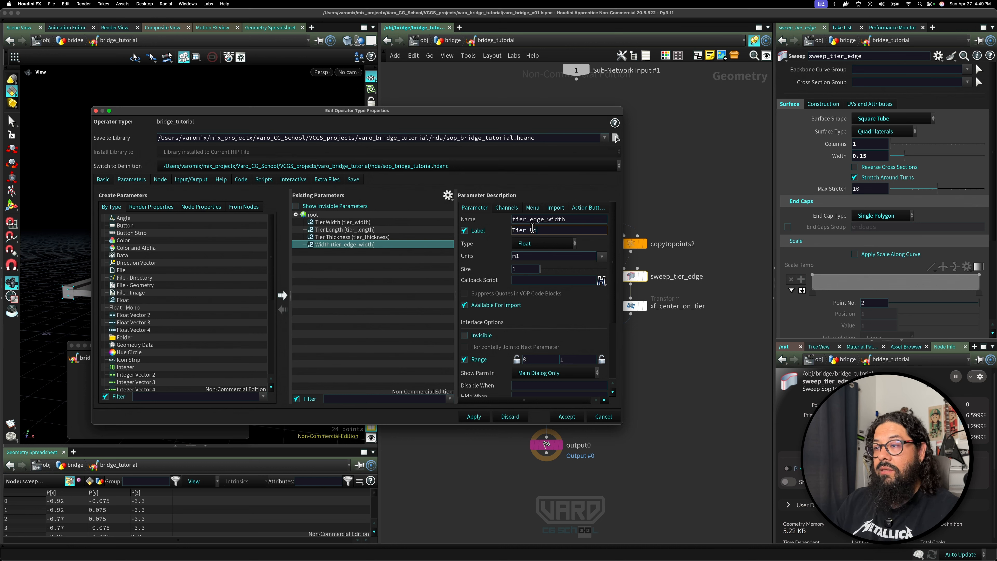
pyautogui.write('ge Wi')
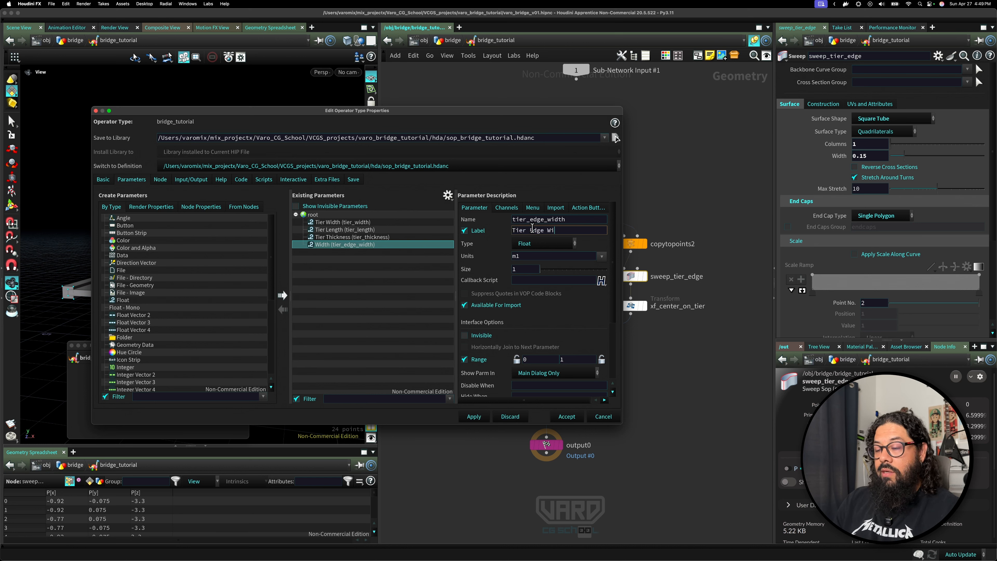
pyautogui.write('dth')
pyautogui.press('Return')
pyautogui.click(473, 417)
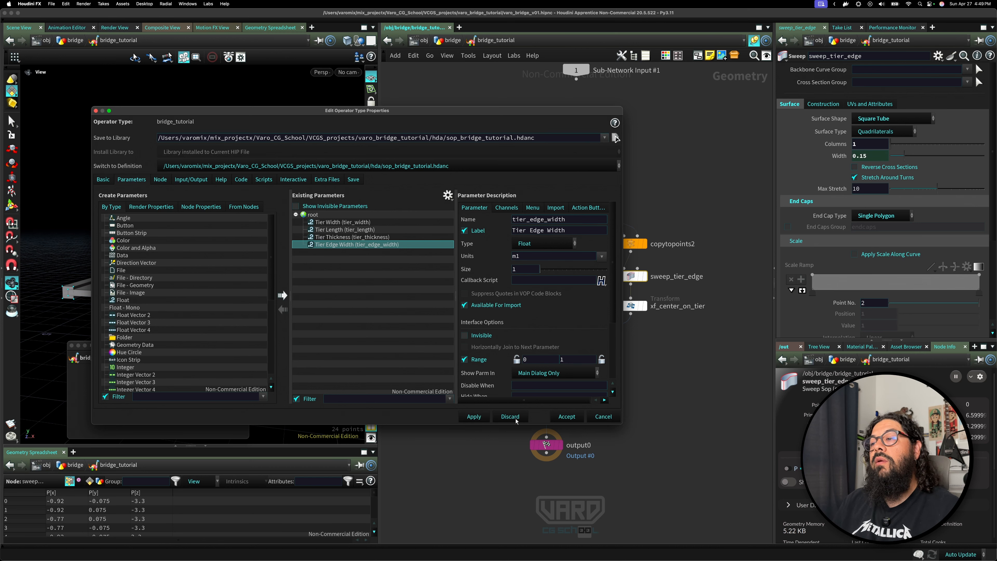
pyautogui.click(567, 416)
# Test the asset by setting Tier Width to about 1.85, Tier Length 6.98 and Tier Thickness about 0.52.
pyautogui.click(479, 342)
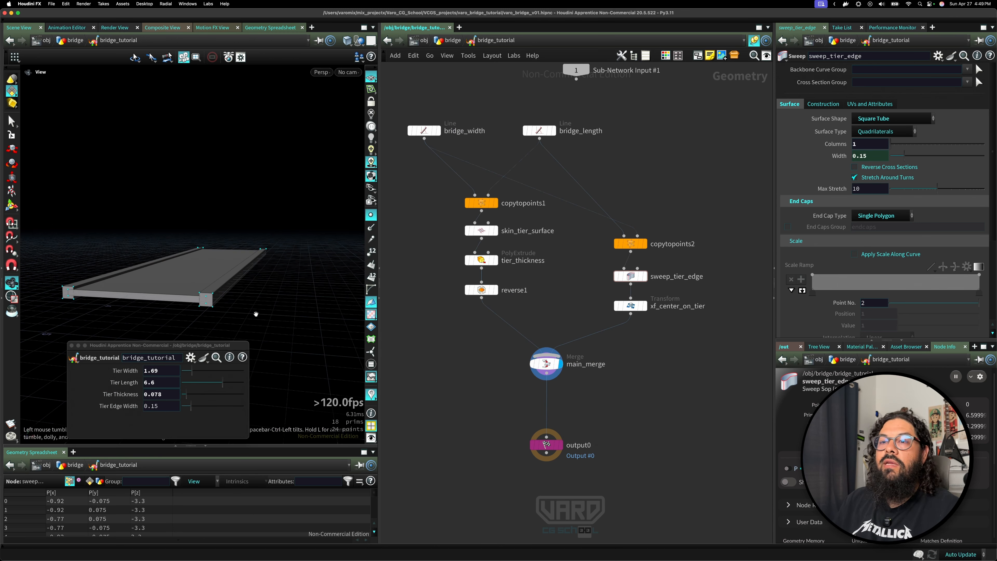
pyautogui.moveTo(256, 314); pyautogui.dragTo(262, 300)
pyautogui.moveTo(263, 300); pyautogui.dragTo(220, 333, button='right')
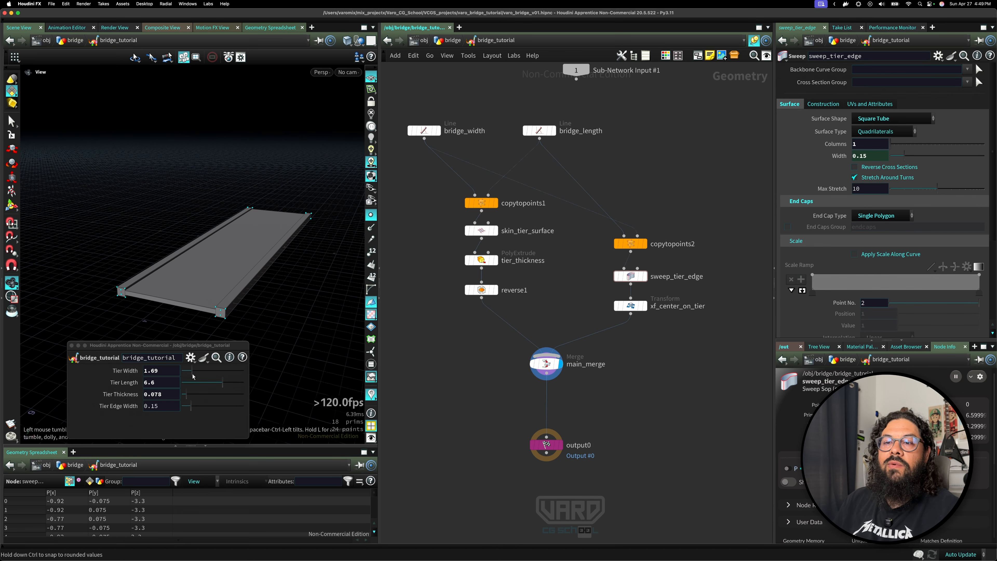
pyautogui.moveTo(192, 371); pyautogui.dragTo(213, 393)
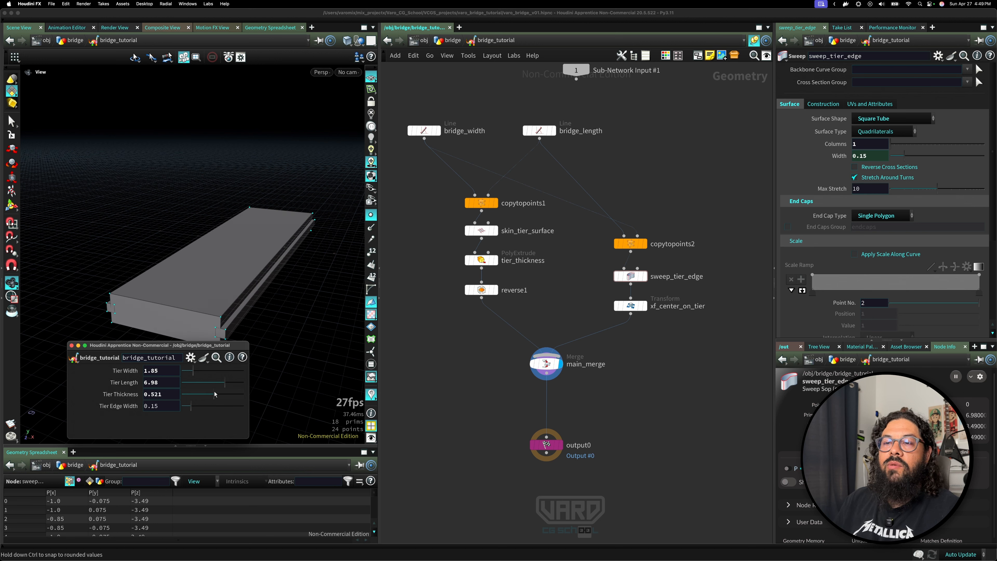
pyautogui.moveTo(243, 291)
pyautogui.mouseDown()
pyautogui.moveTo(283, 290)
pyautogui.moveTo(256, 296)
pyautogui.mouseUp()
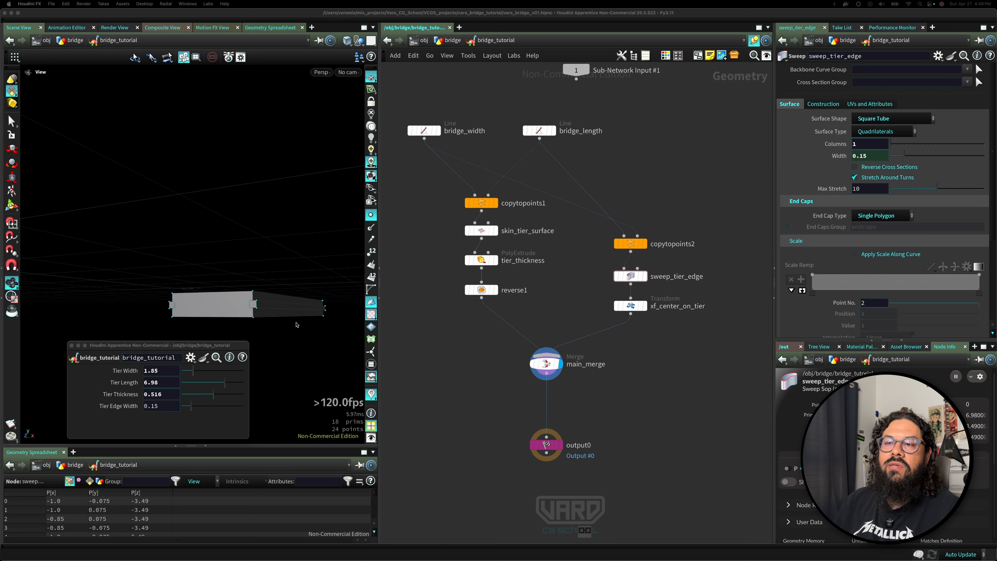
pyautogui.moveTo(299, 326); pyautogui.dragTo(306, 259)
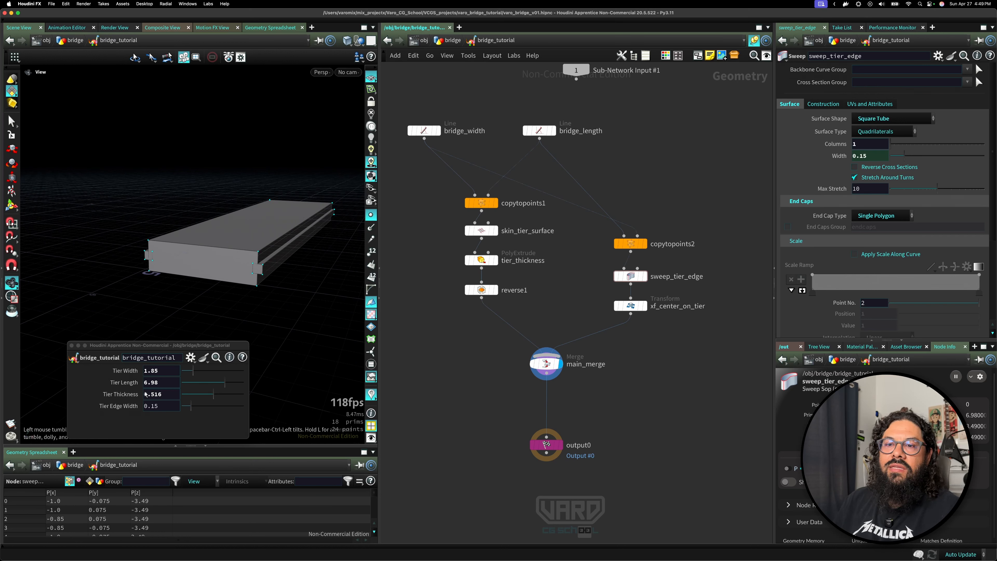
# Set Tier Thickness to about 0.056 and Tier Edge Width to about 0.115.
pyautogui.moveTo(213, 394); pyautogui.dragTo(185, 395)
pyautogui.scroll(4, 283, 260)
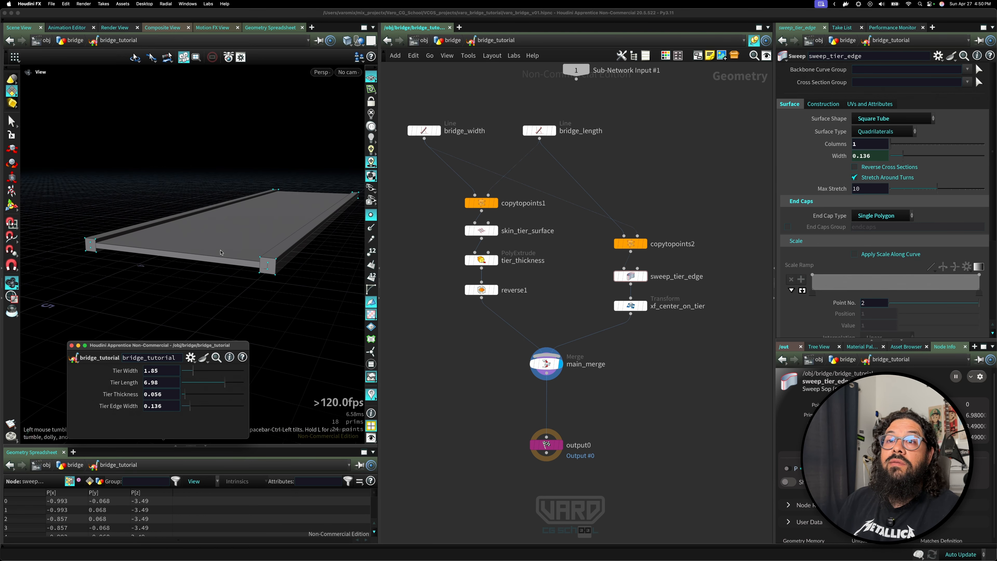
pyautogui.moveTo(184, 398)
pyautogui.mouseDown()
pyautogui.moveTo(200, 399)
pyautogui.moveTo(189, 410)
pyautogui.mouseUp()
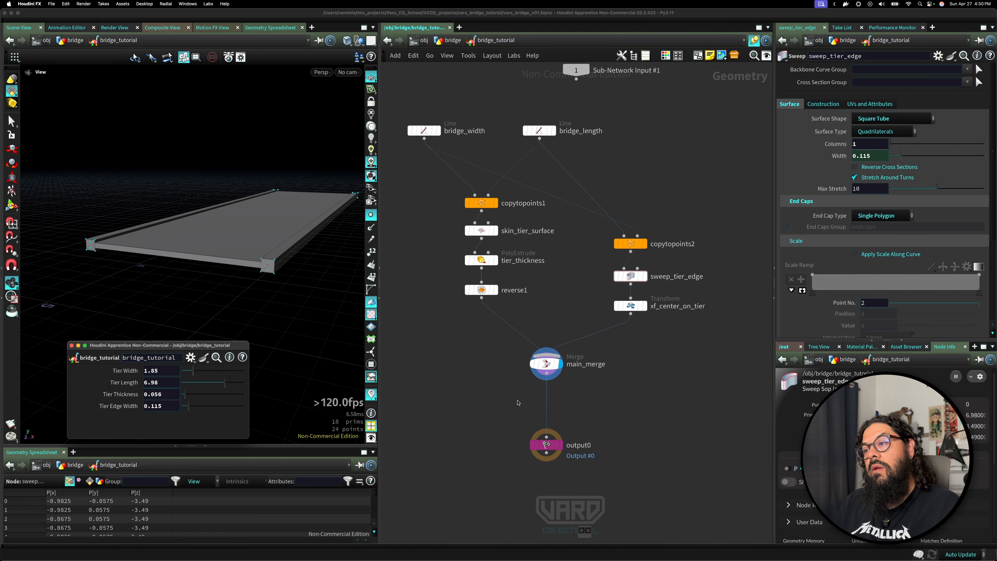
# Save the scene file.
pyautogui.click(510, 412)
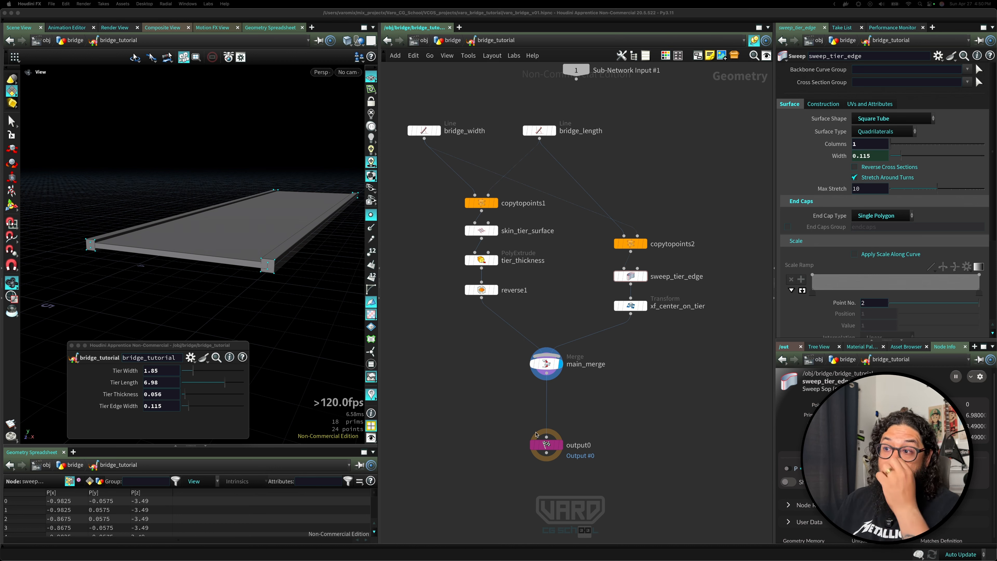
pyautogui.press('super+s')
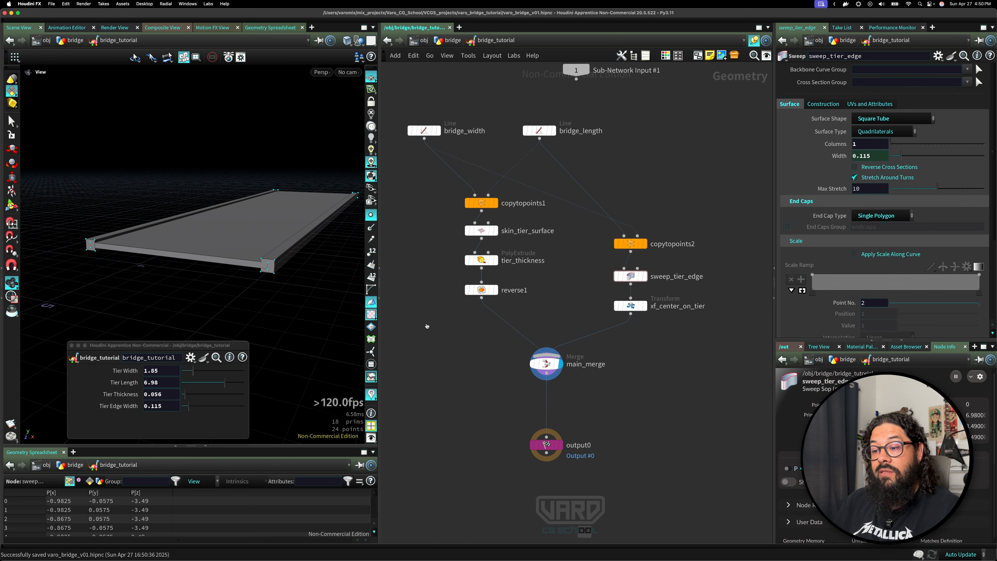
pyautogui.press('super+Tab')
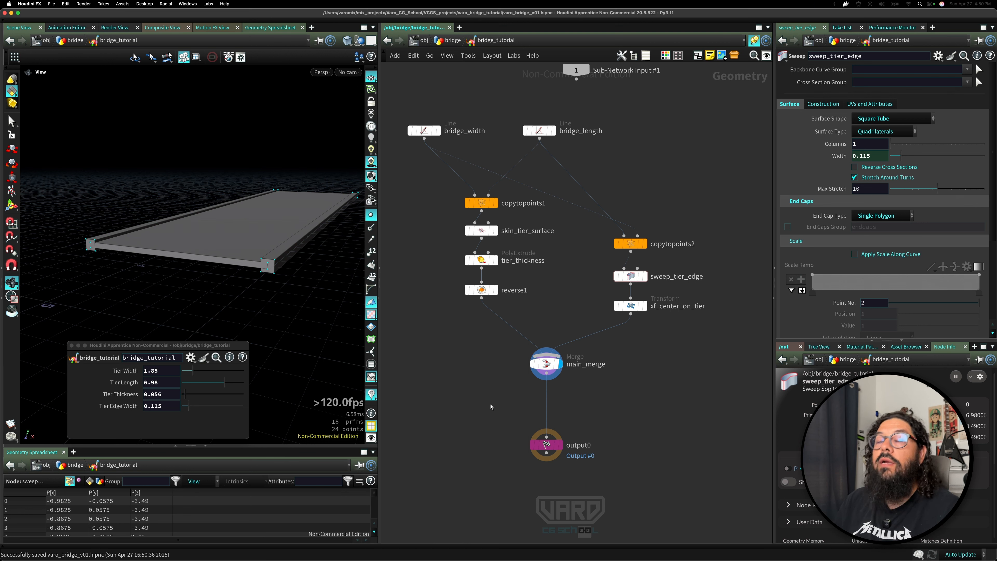
pyautogui.press('super+s')
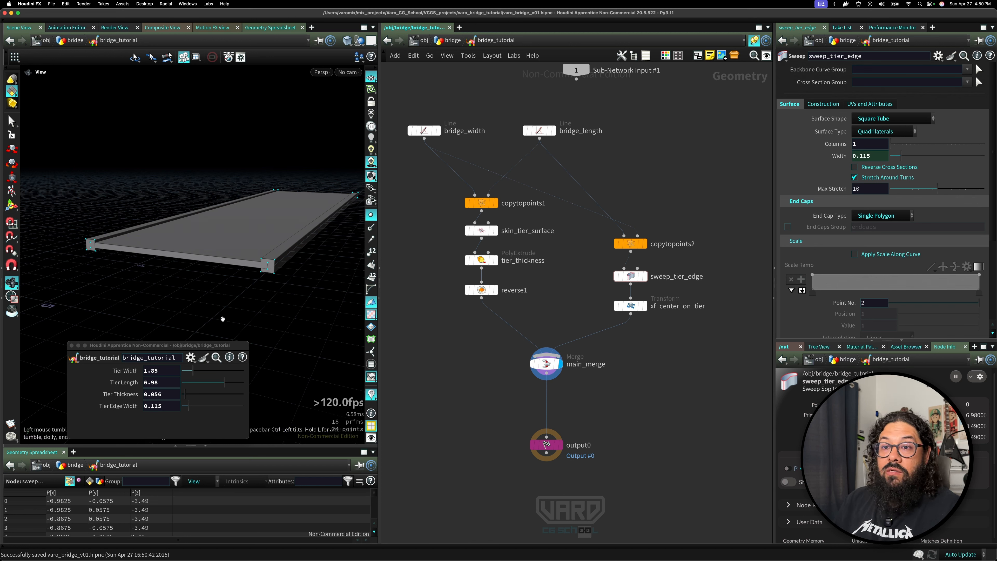
# Add a Copy and Transform node and wire the main_merge output into it.
pyautogui.moveTo(188, 345); pyautogui.dragTo(241, 441)
pyautogui.moveTo(213, 327)
pyautogui.mouseDown()
pyautogui.moveTo(203, 302)
pyautogui.moveTo(232, 323)
pyautogui.moveTo(205, 329)
pyautogui.moveTo(231, 328)
pyautogui.mouseUp()
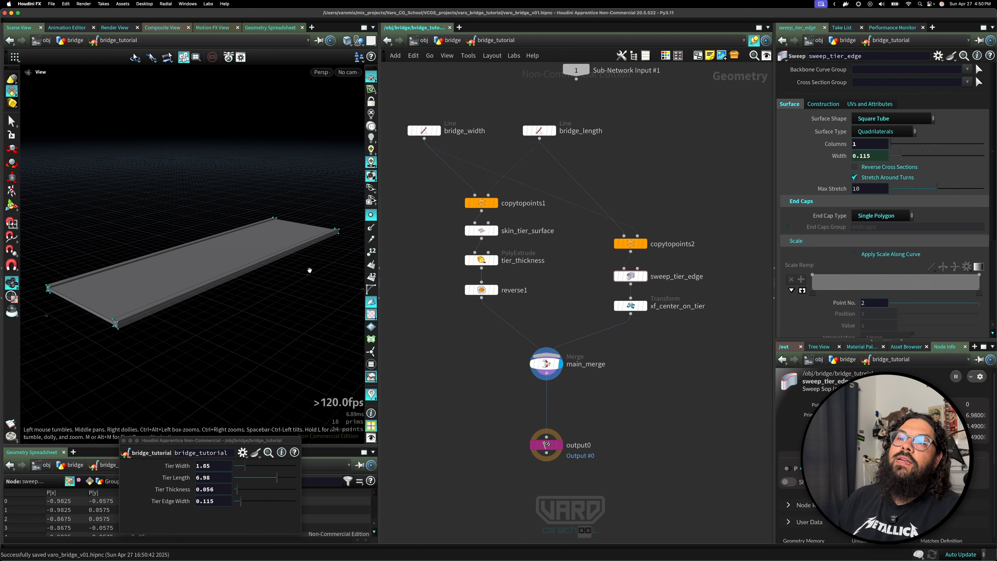
pyautogui.moveTo(309, 269); pyautogui.dragTo(190, 278)
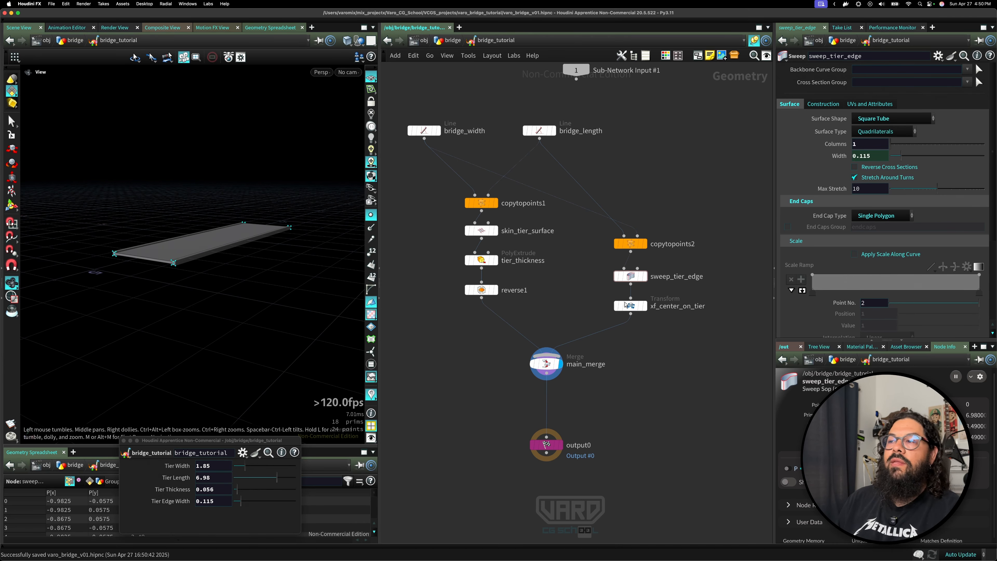
pyautogui.moveTo(688, 395); pyautogui.dragTo(645, 351, button='middle')
pyautogui.press('Tab')
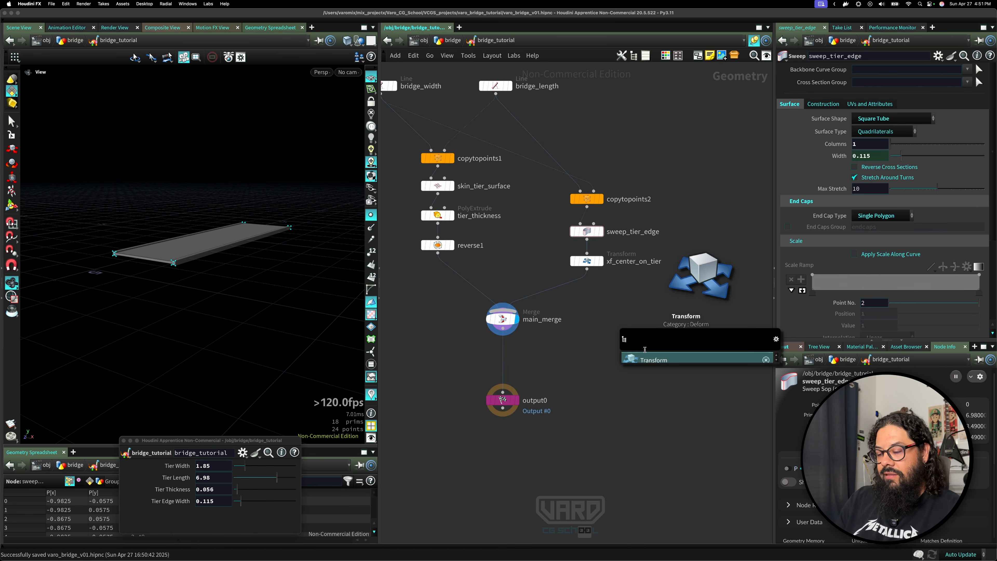
pyautogui.write('cop')
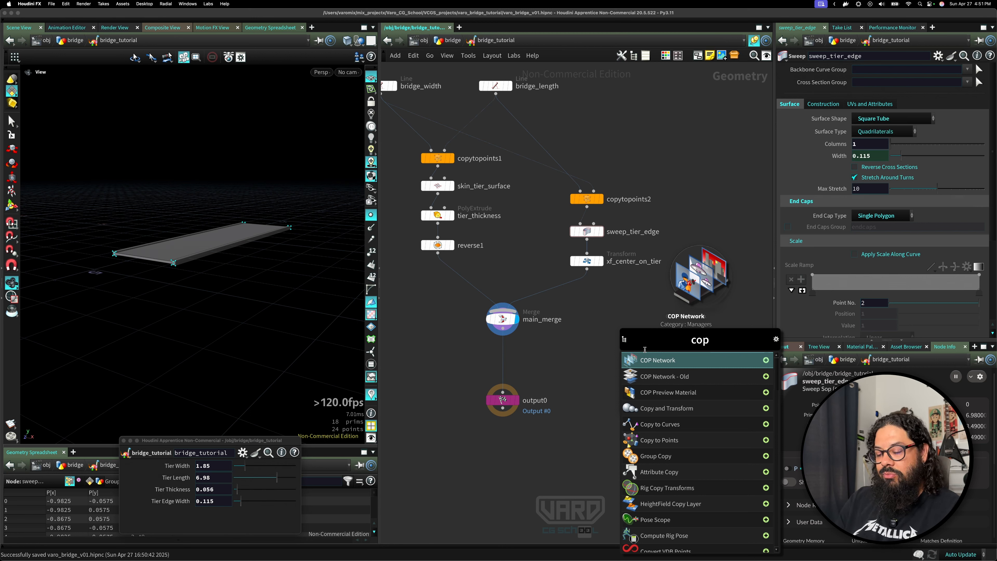
pyautogui.write('y')
pyautogui.press('Return')
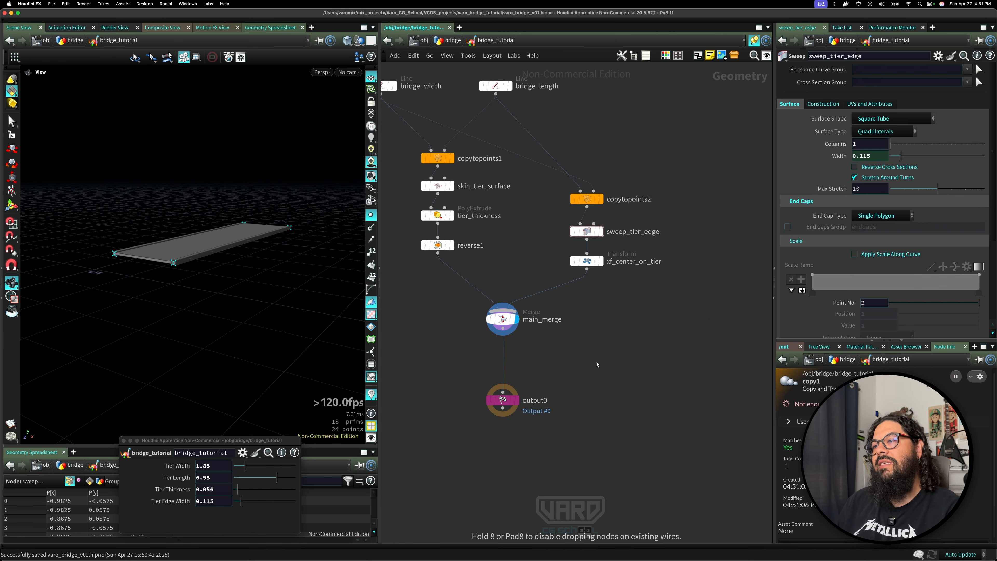
pyautogui.click(596, 362)
pyautogui.moveTo(503, 329); pyautogui.dragTo(597, 354)
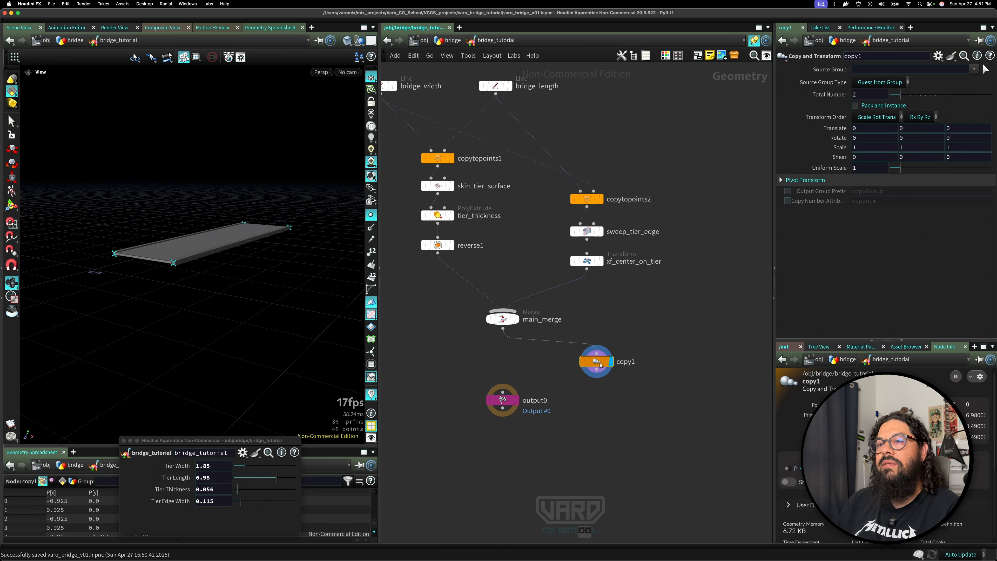
# Set the Copy and Transform to a Total Number of 1 with a Y translate of about -0.77.
pyautogui.press('Return')
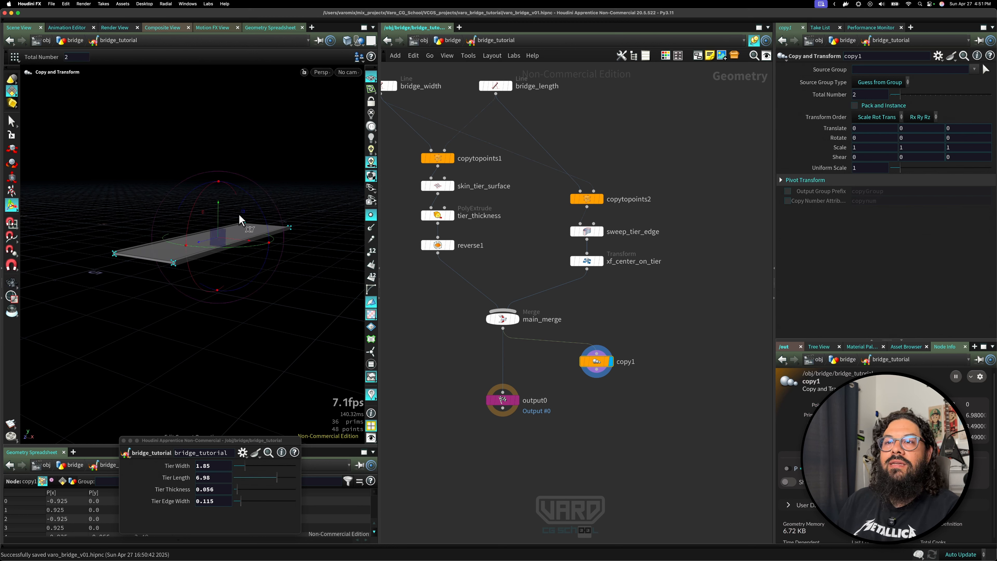
pyautogui.click(220, 247)
pyautogui.press('Return')
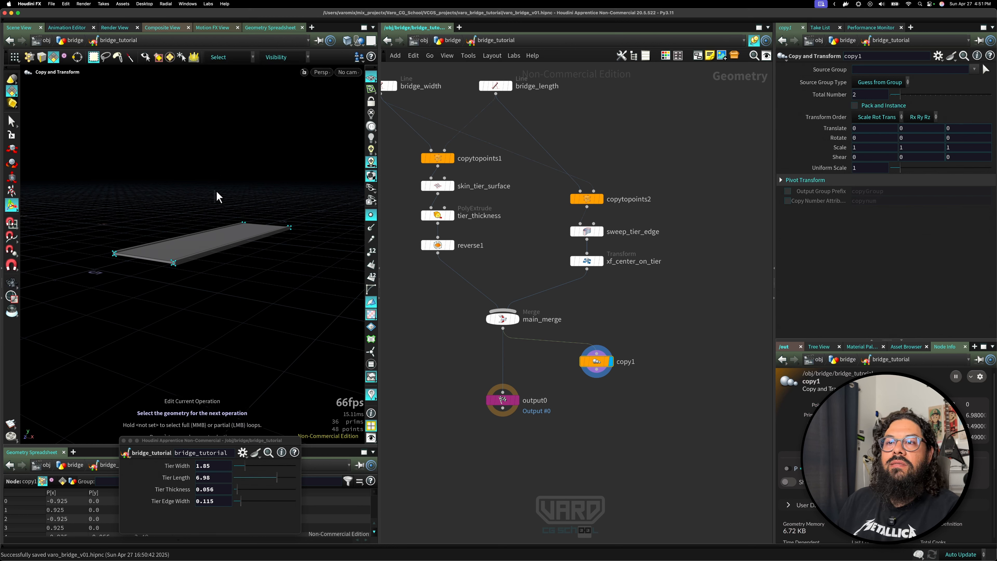
pyautogui.moveTo(551, 380); pyautogui.dragTo(605, 344)
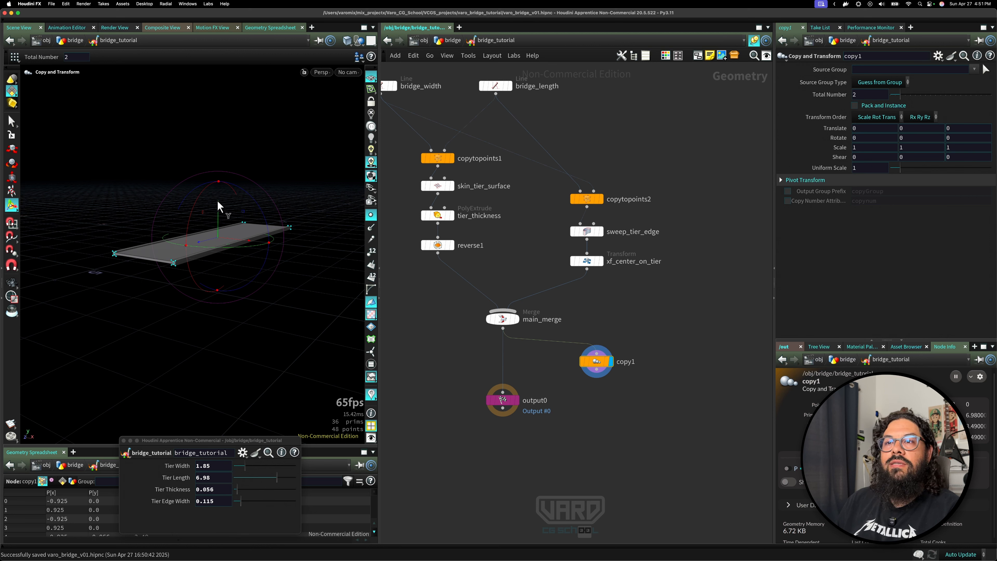
pyautogui.moveTo(220, 207)
pyautogui.mouseDown()
pyautogui.moveTo(219, 246)
pyautogui.moveTo(219, 213)
pyautogui.moveTo(220, 238)
pyautogui.moveTo(218, 225)
pyautogui.mouseUp()
pyautogui.press('super+z')
pyautogui.press('super+z')
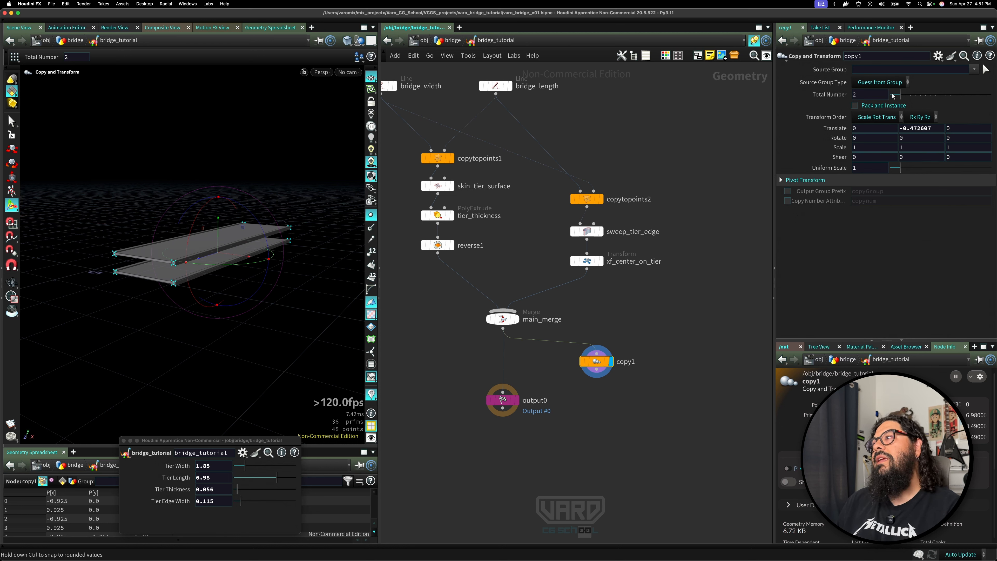
pyautogui.moveTo(895, 95); pyautogui.dragTo(913, 98)
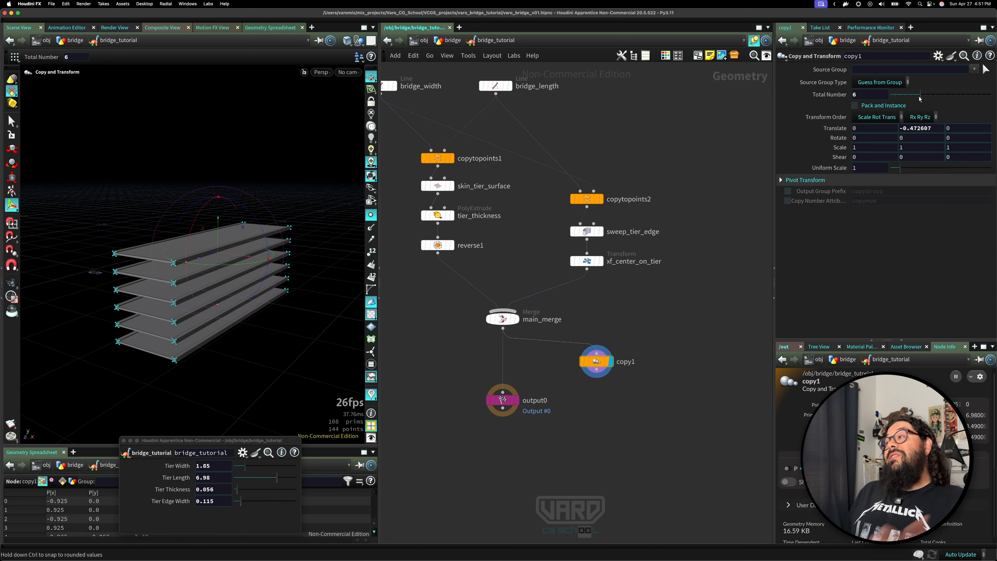
pyautogui.moveTo(920, 96); pyautogui.dragTo(909, 96)
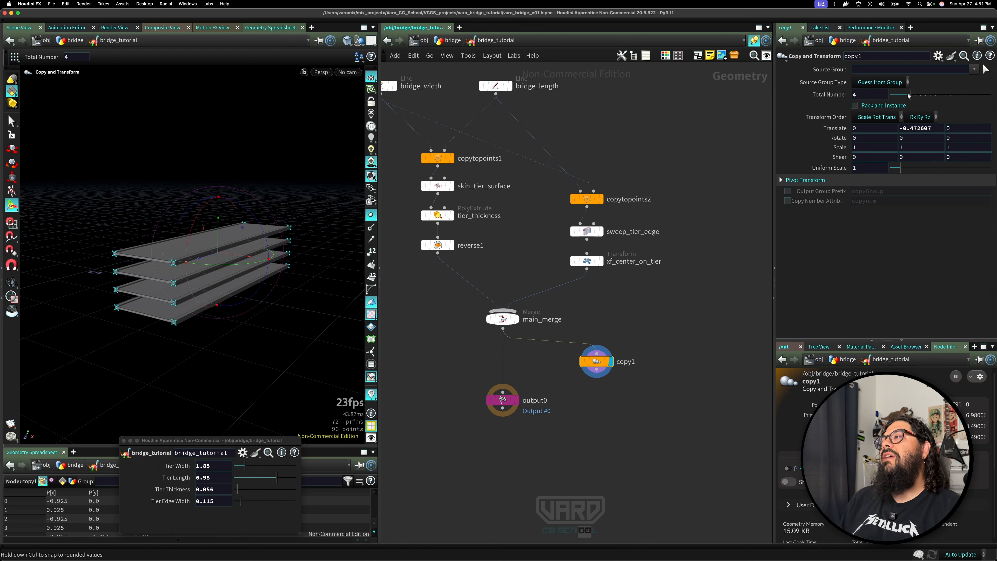
pyautogui.moveTo(921, 132); pyautogui.dragTo(885, 115, button='middle')
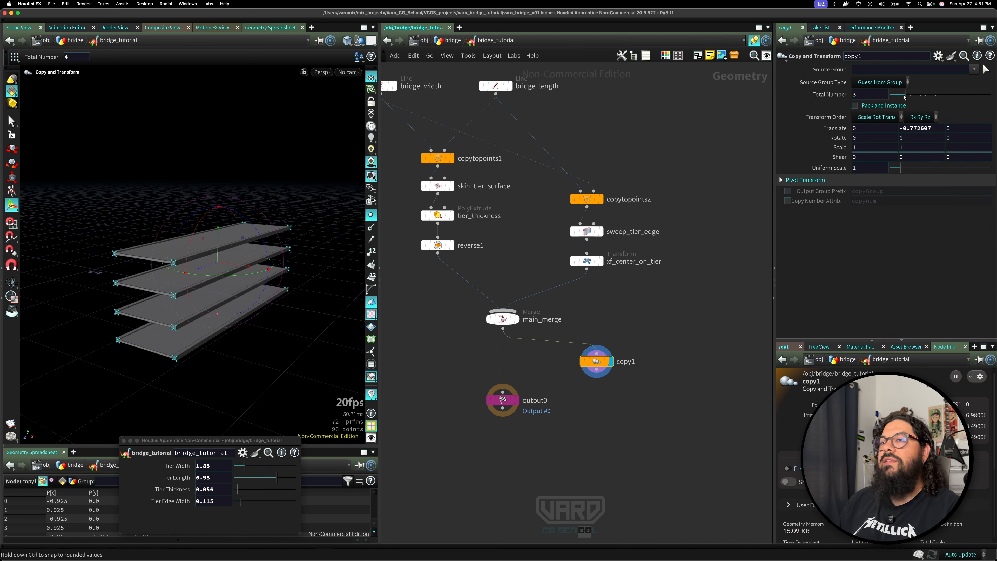
pyautogui.moveTo(904, 97)
pyautogui.mouseDown()
pyautogui.moveTo(885, 101)
pyautogui.moveTo(894, 101)
pyautogui.mouseUp()
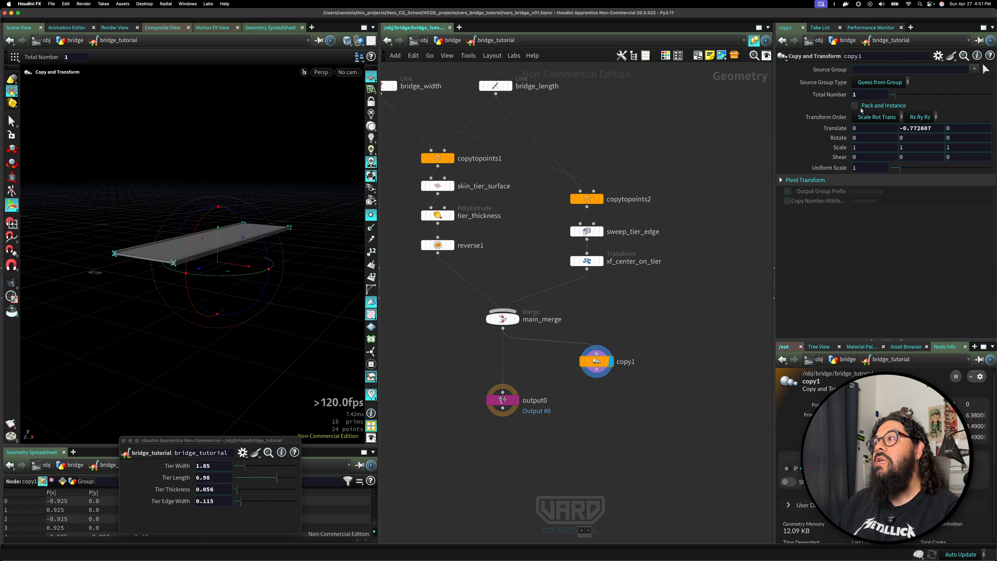
pyautogui.press('Escape')
# Add a Line node beside the copy node in the network.
pyautogui.moveTo(200, 256); pyautogui.dragTo(256, 267, button='right')
pyautogui.moveTo(256, 267); pyautogui.dragTo(199, 300)
pyautogui.press('Return')
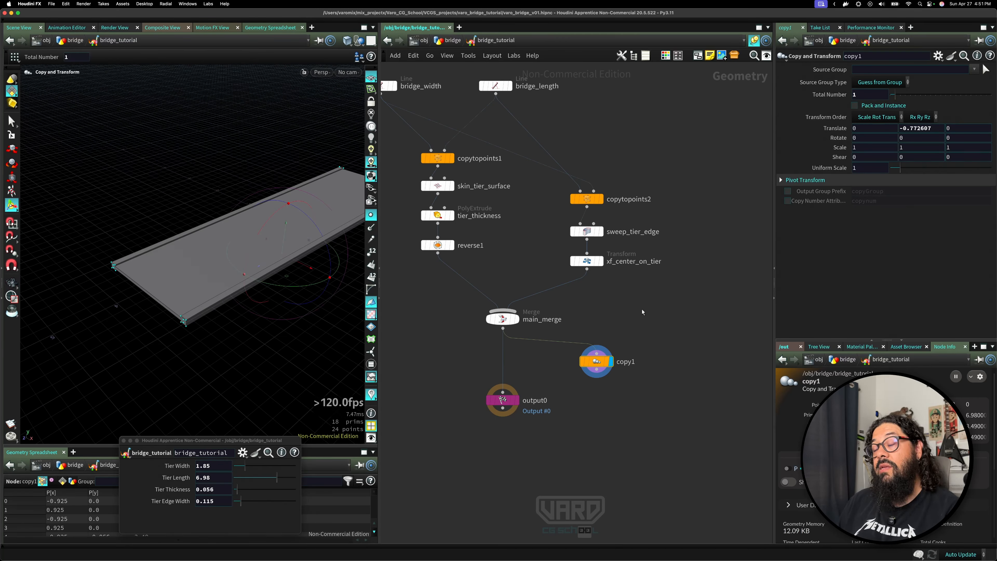
pyautogui.hscroll(5, 612, 312)
pyautogui.press('Tab')
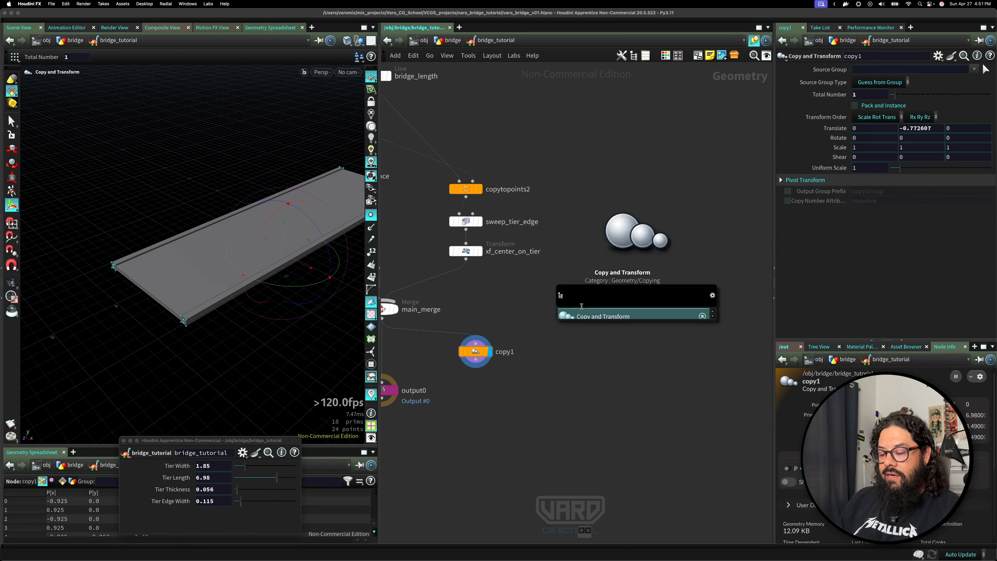
pyautogui.write('line')
pyautogui.press('Return')
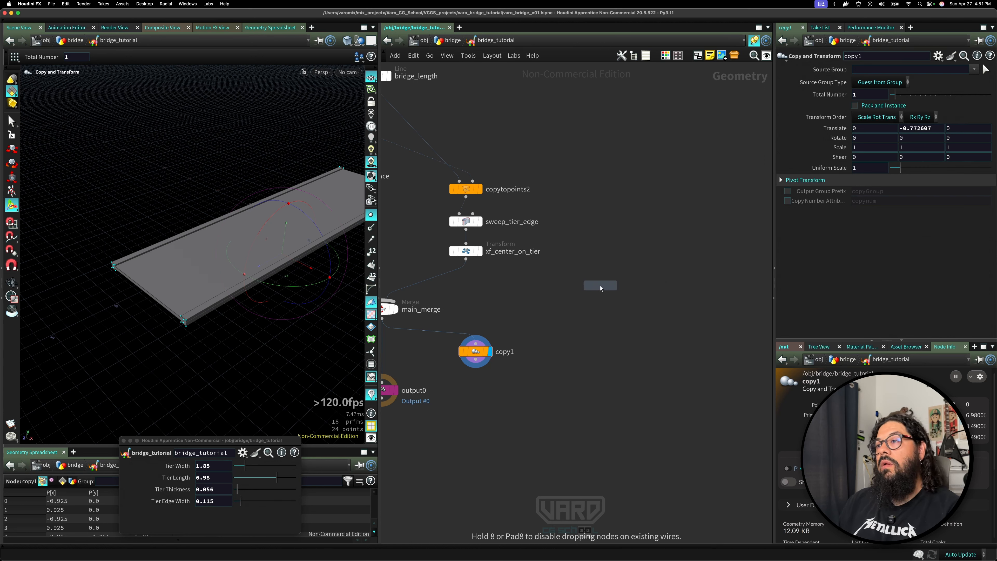
pyautogui.click(600, 288)
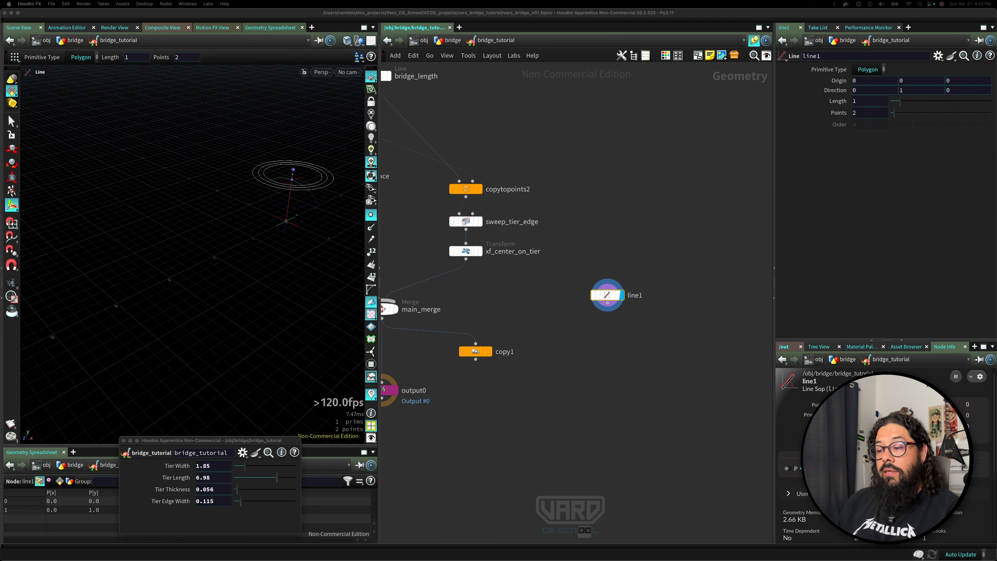
# Rename the new Line node tier_height.
pyautogui.doubleClick(635, 295)
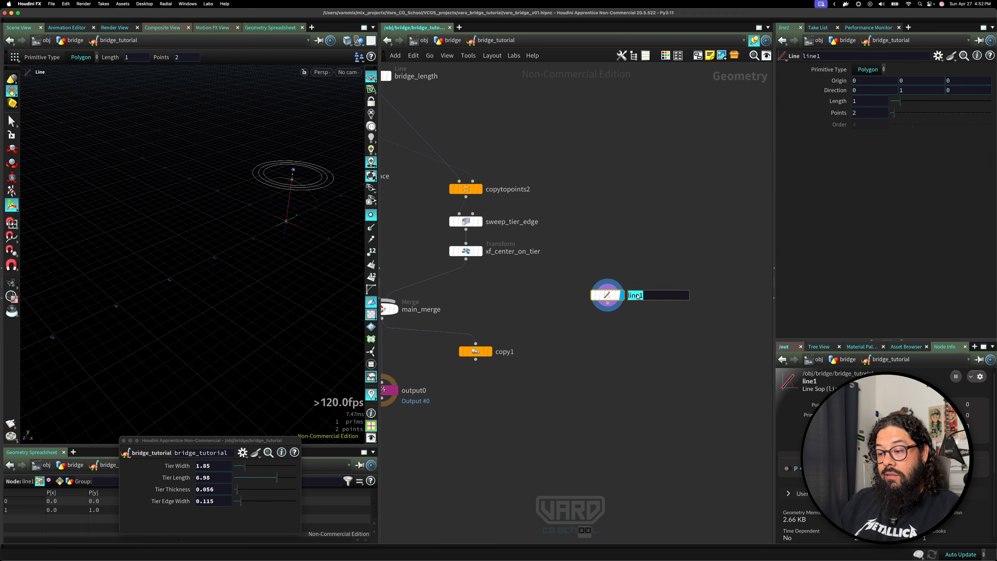
pyautogui.write('tier')
pyautogui.press('BackSpace')
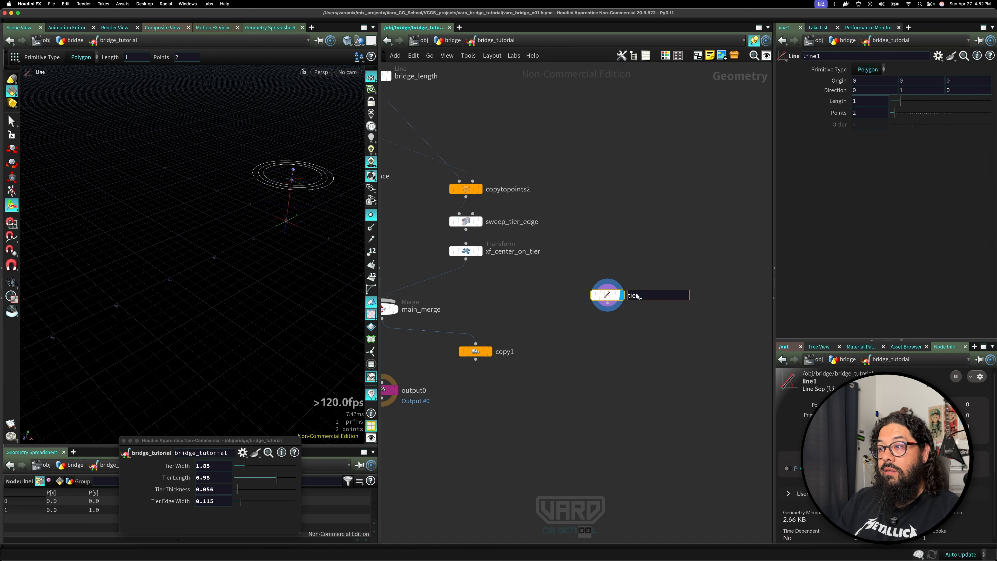
pyautogui.write('r_height')
pyautogui.press('Return')
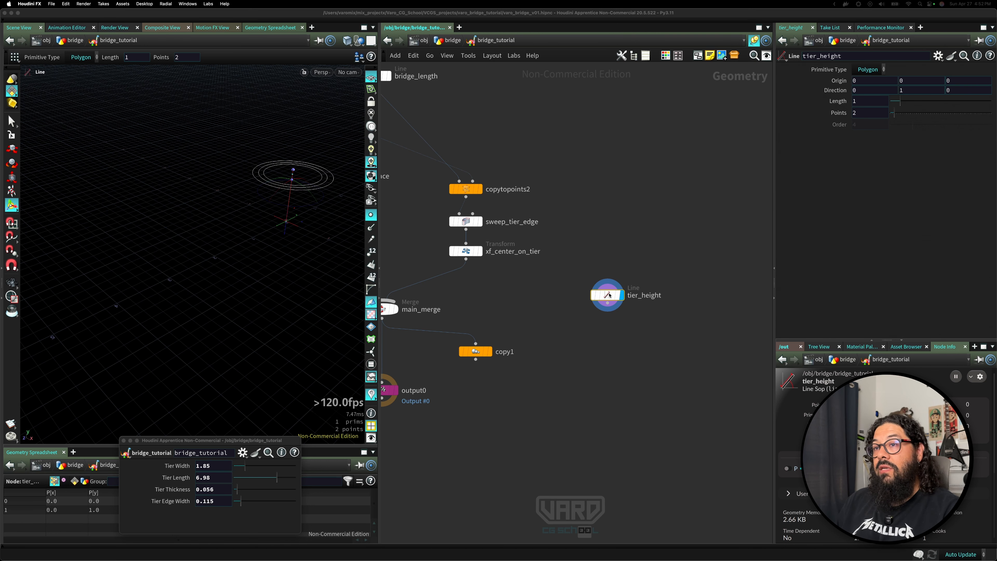
# Set the tier_height line's direction to 0, -1, 0 so it points downward.
pyautogui.press('Escape')
pyautogui.moveTo(255, 218); pyautogui.dragTo(280, 259)
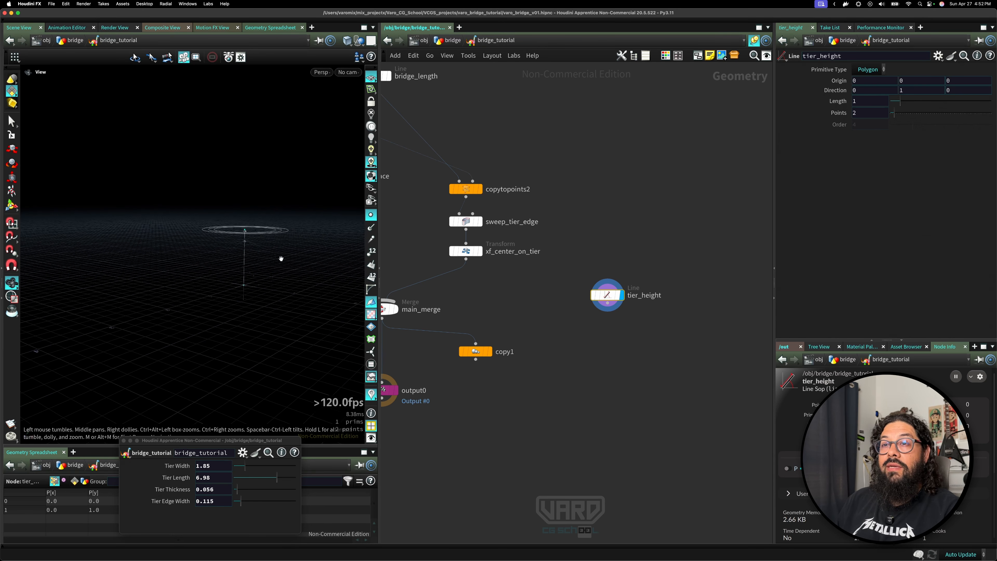
pyautogui.press('Return')
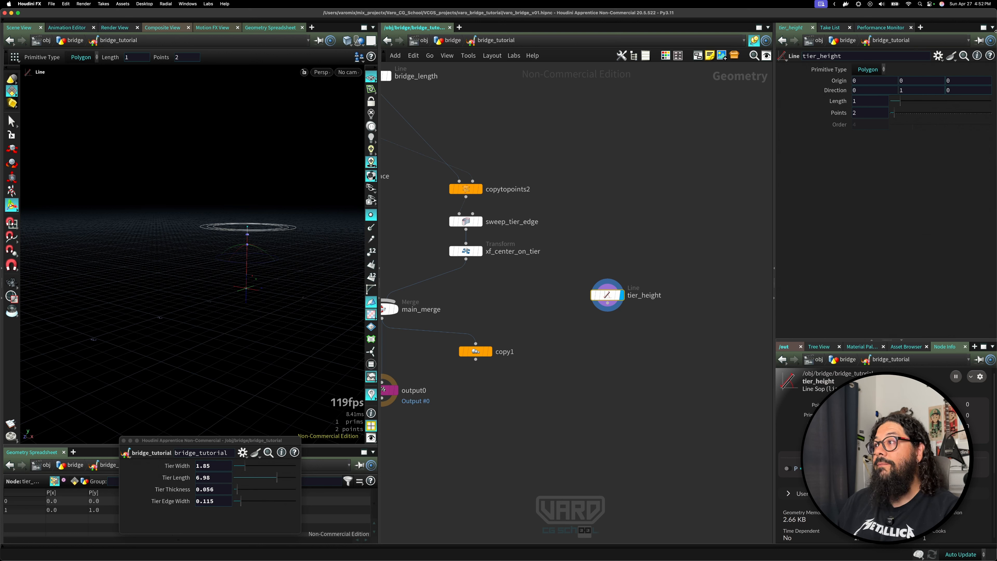
pyautogui.doubleClick(902, 91)
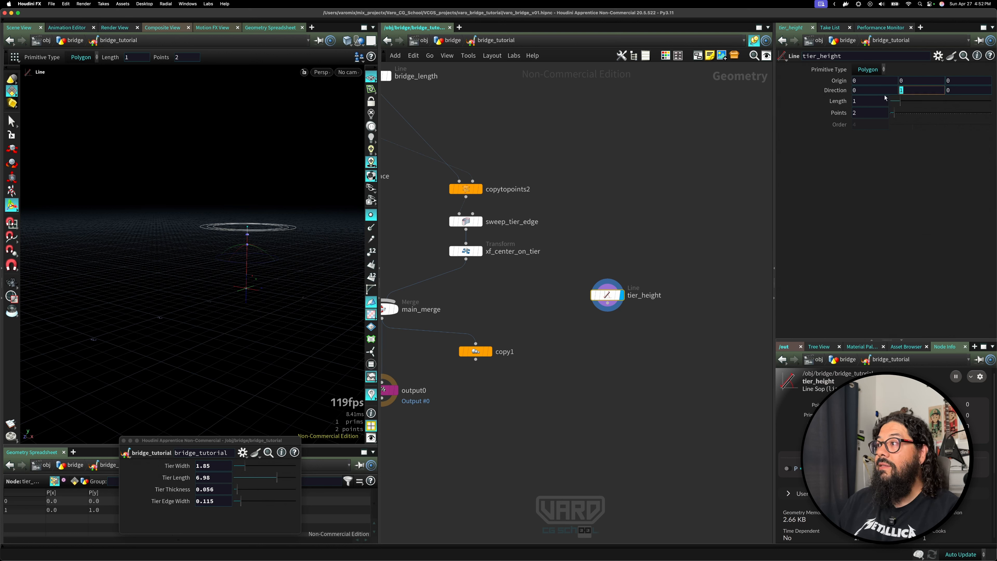
pyautogui.write('-1')
pyautogui.press('Return')
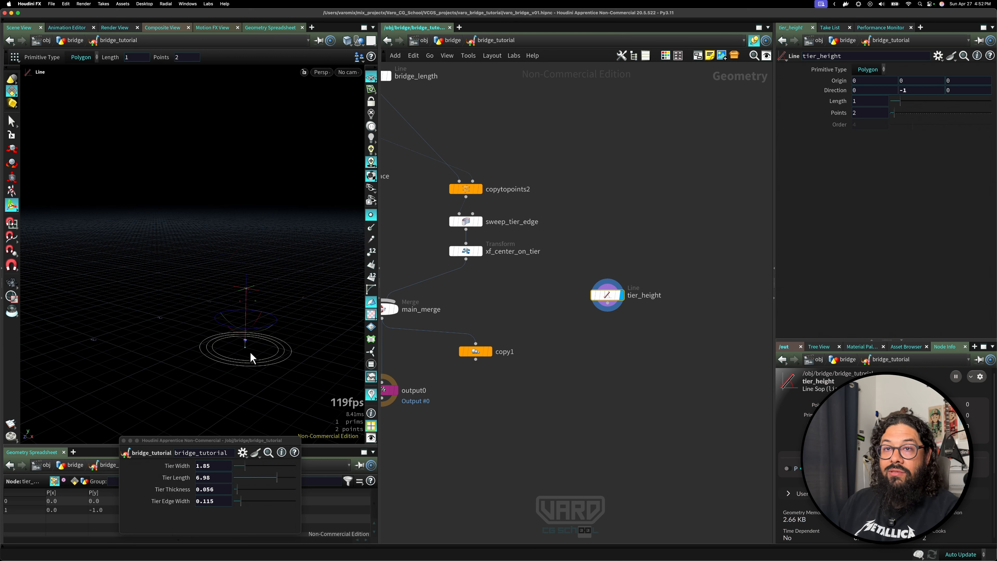
# Add a Copy to Points node, feeding main_merge as the geometry and tier_height as the target points.
pyautogui.click(11, 121)
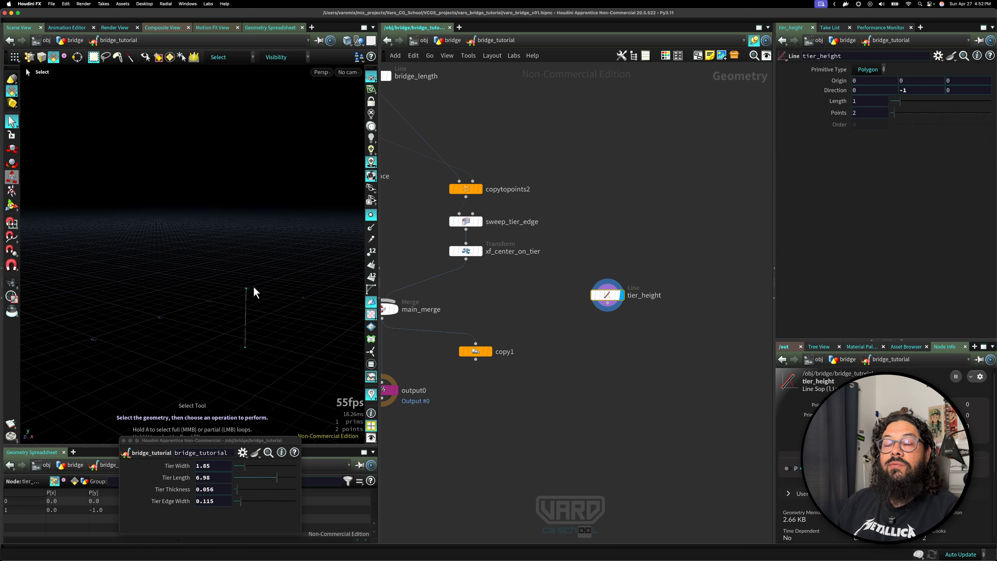
pyautogui.moveTo(469, 392); pyautogui.dragTo(534, 370, button='middle')
pyautogui.press('Tab')
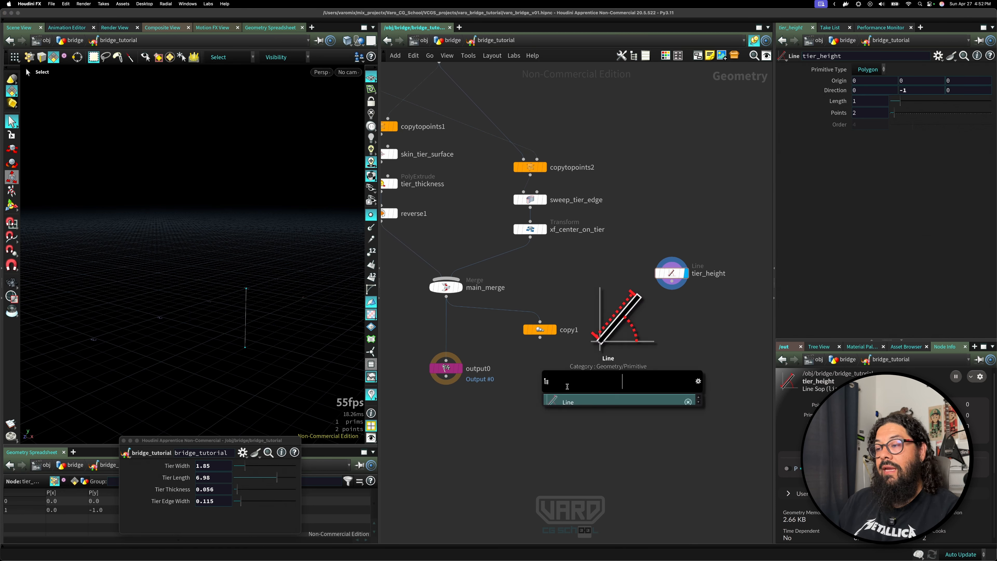
pyautogui.write('ctp')
pyautogui.press('Return')
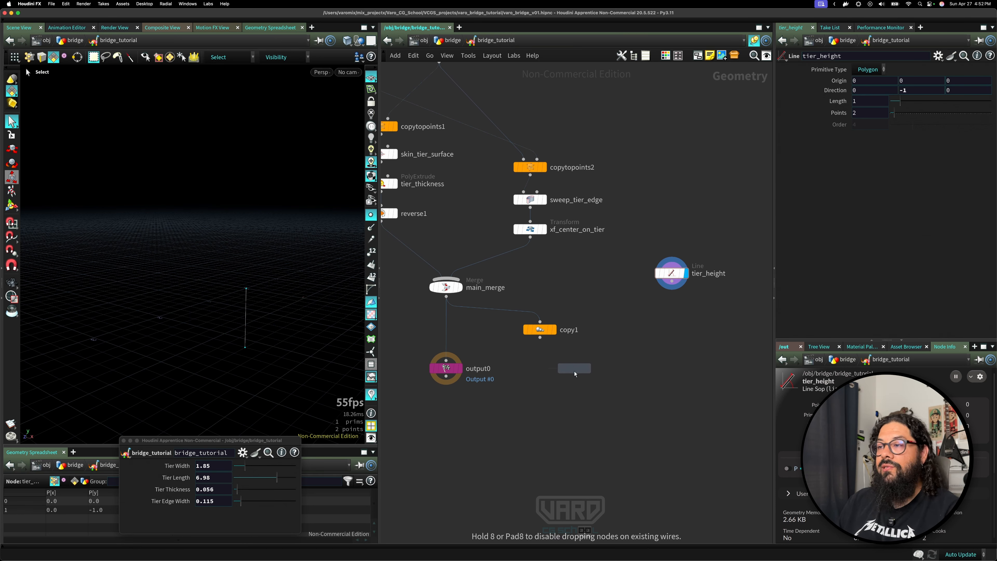
pyautogui.click(574, 368)
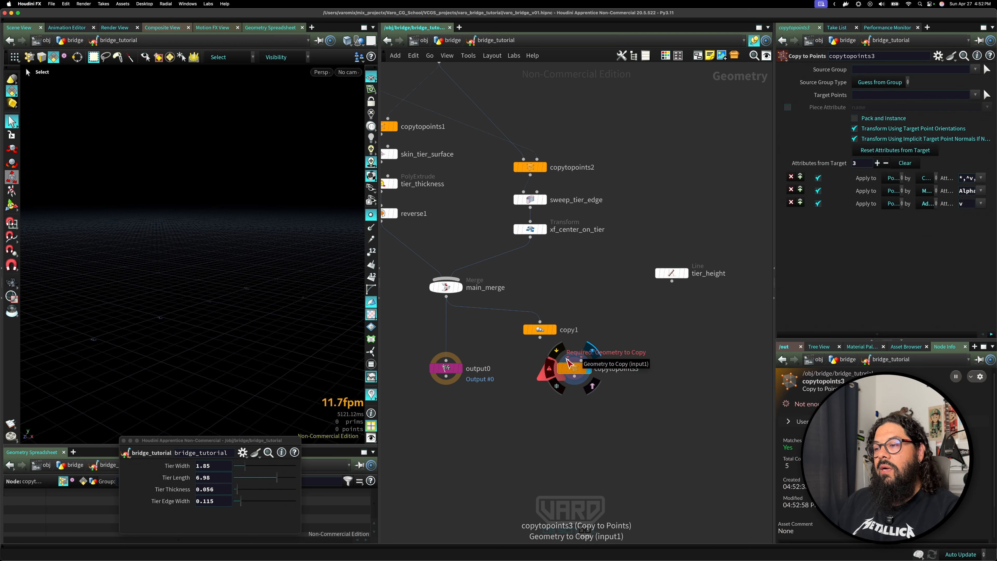
pyautogui.moveTo(568, 363); pyautogui.dragTo(446, 299)
pyautogui.moveTo(672, 282); pyautogui.dragTo(575, 415)
# Rearrange the copy1 and output0 nodes in the network.
pyautogui.moveTo(539, 335); pyautogui.dragTo(559, 308)
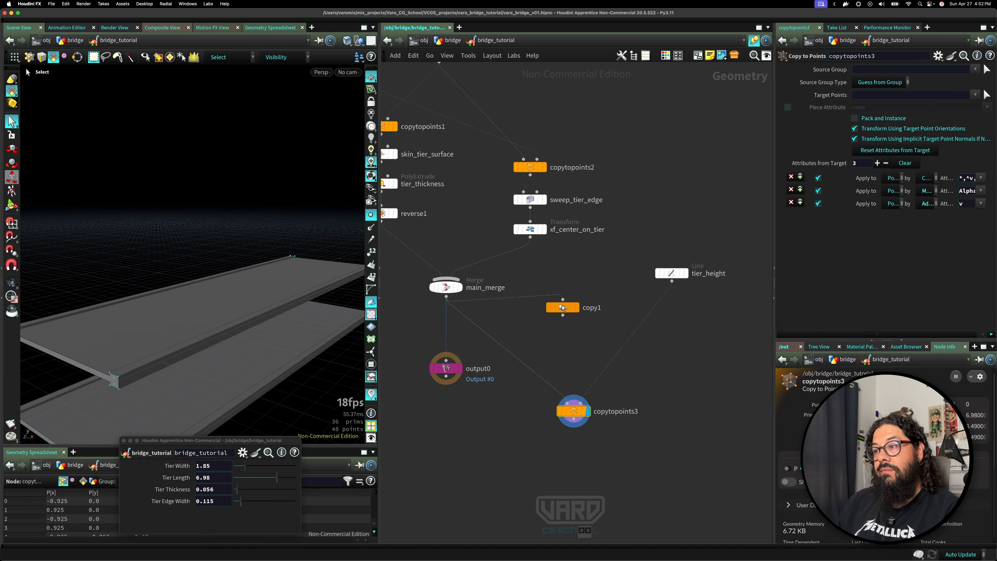
pyautogui.keyDown('alt'); pyautogui.moveTo(276, 339); pyautogui.dragTo(236, 340, button='right'); pyautogui.keyUp('alt')
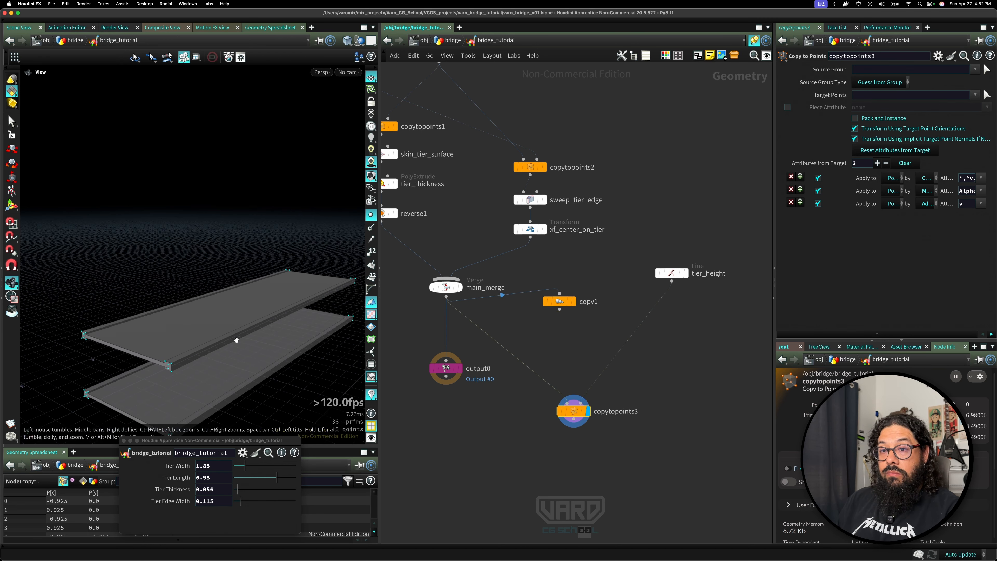
pyautogui.keyDown('alt'); pyautogui.moveTo(236, 341); pyautogui.dragTo(244, 298, button='middle'); pyautogui.keyUp('alt')
pyautogui.keyDown('alt'); pyautogui.moveTo(244, 298); pyautogui.dragTo(205, 294, button='right'); pyautogui.keyUp('alt')
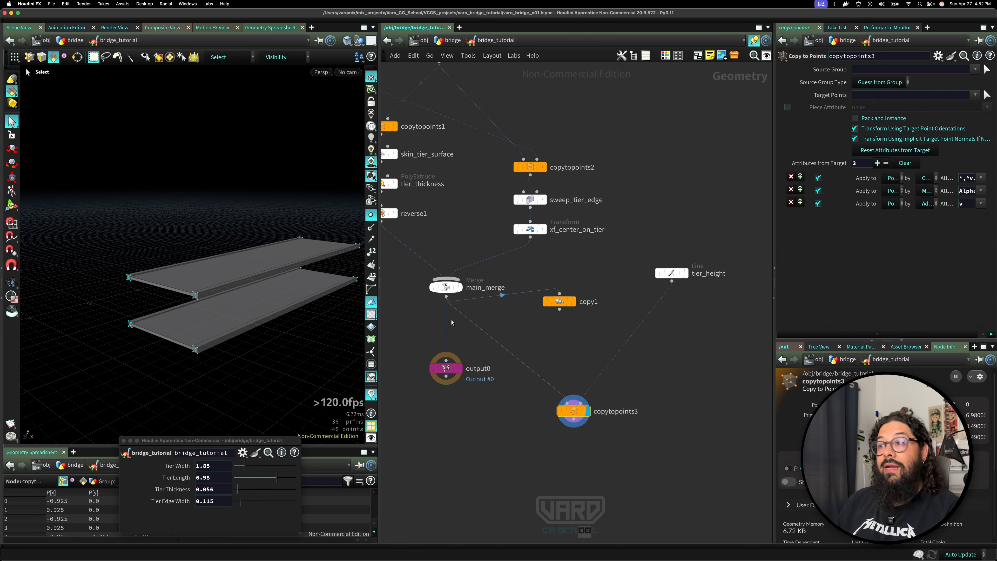
pyautogui.moveTo(560, 303); pyautogui.dragTo(552, 333)
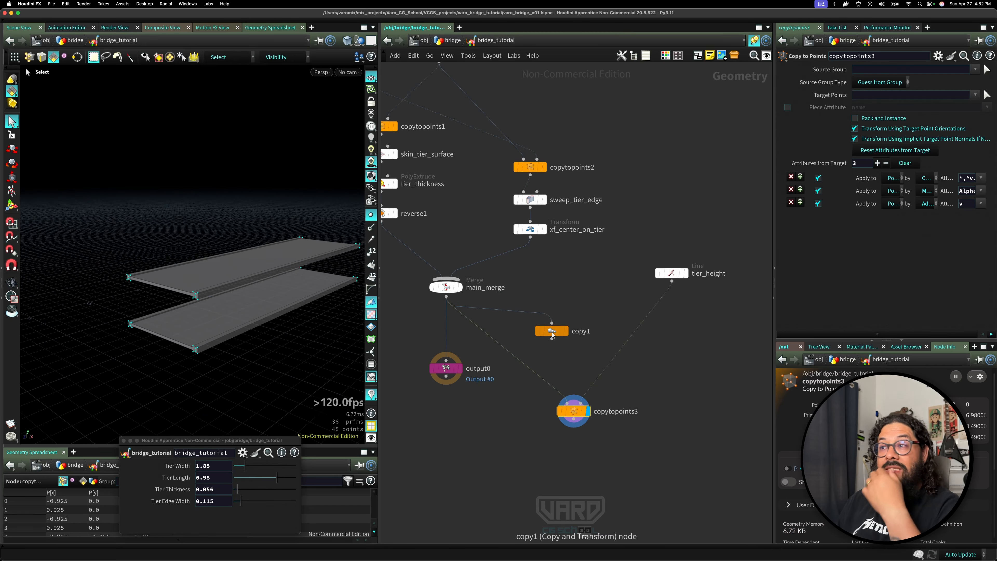
pyautogui.click(552, 333)
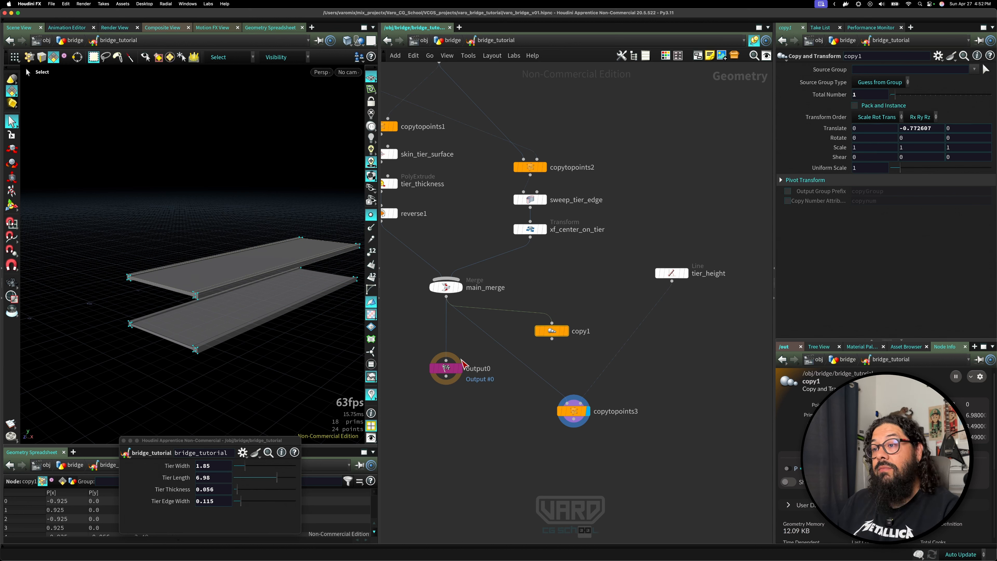
pyautogui.moveTo(451, 369); pyautogui.dragTo(420, 392)
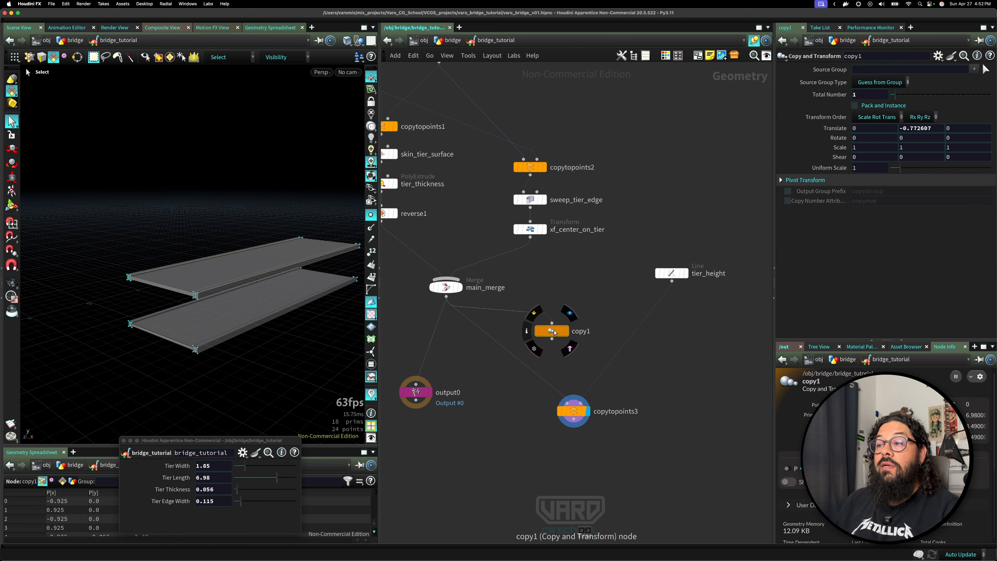
# Reposition the tier_height and copytopoints3 nodes in the network.
pyautogui.moveTo(564, 302); pyautogui.dragTo(649, 305, button='middle')
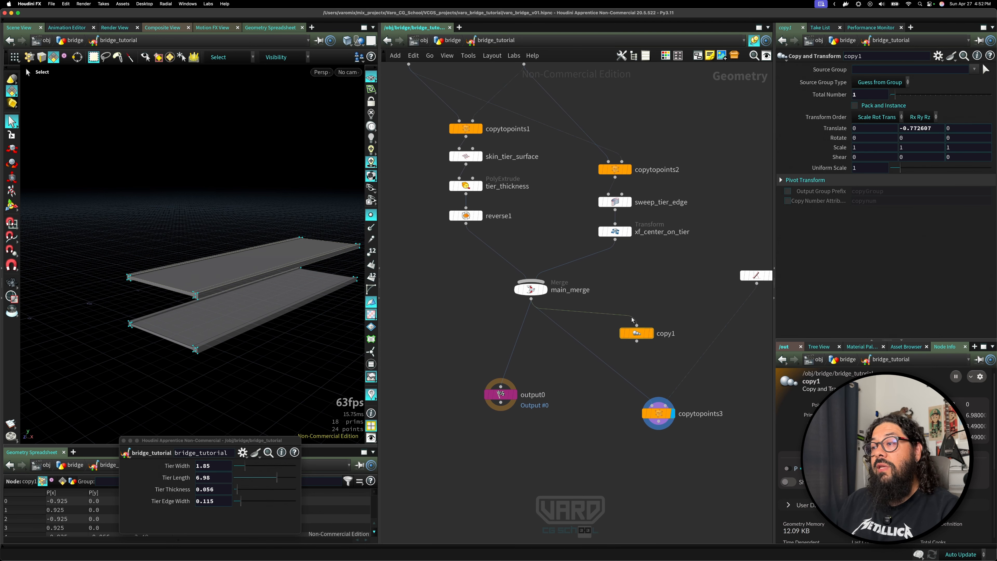
pyautogui.moveTo(636, 334); pyautogui.dragTo(446, 335)
pyautogui.moveTo(656, 331); pyautogui.dragTo(521, 304, button='middle')
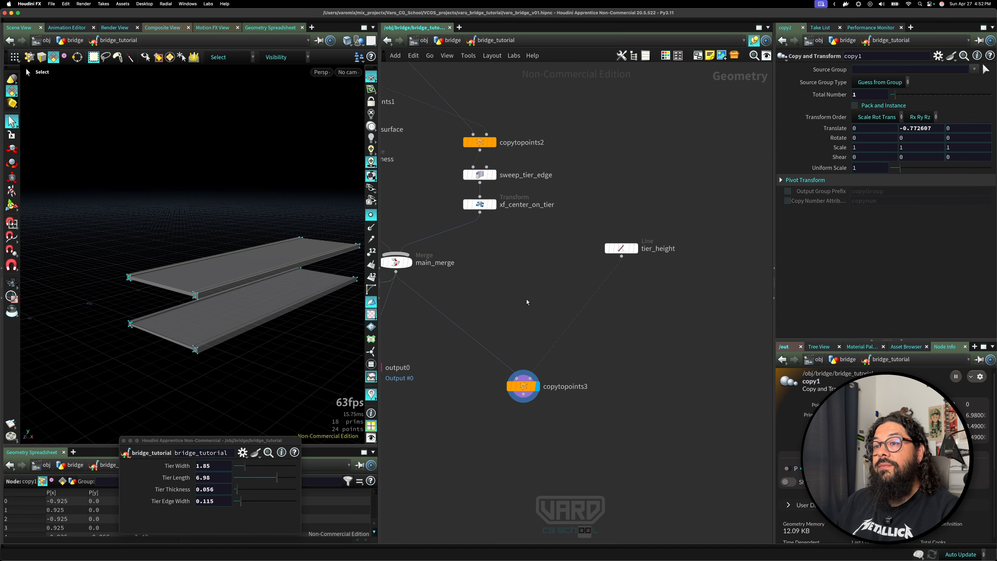
pyautogui.moveTo(626, 248); pyautogui.dragTo(595, 262)
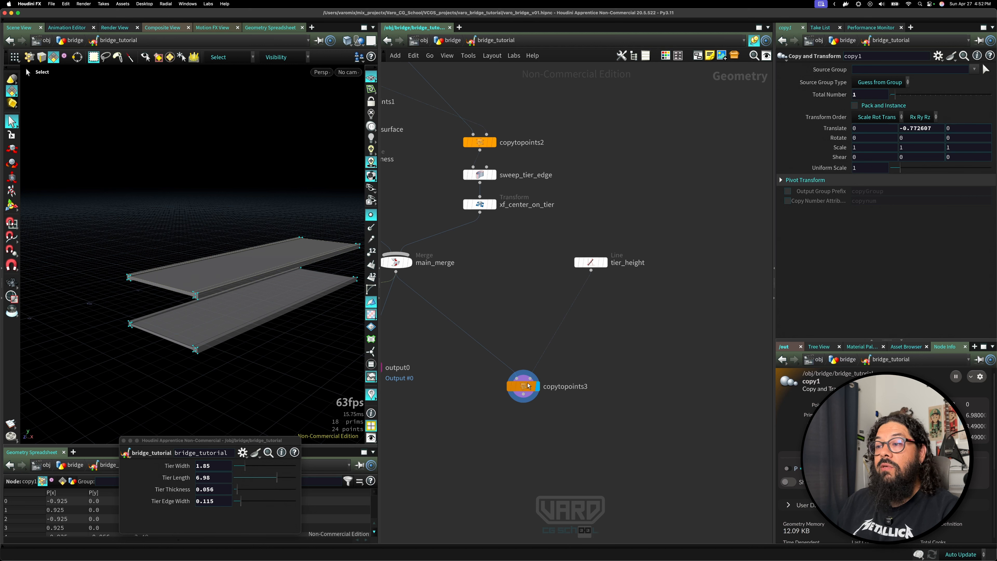
pyautogui.moveTo(524, 389); pyautogui.dragTo(501, 348)
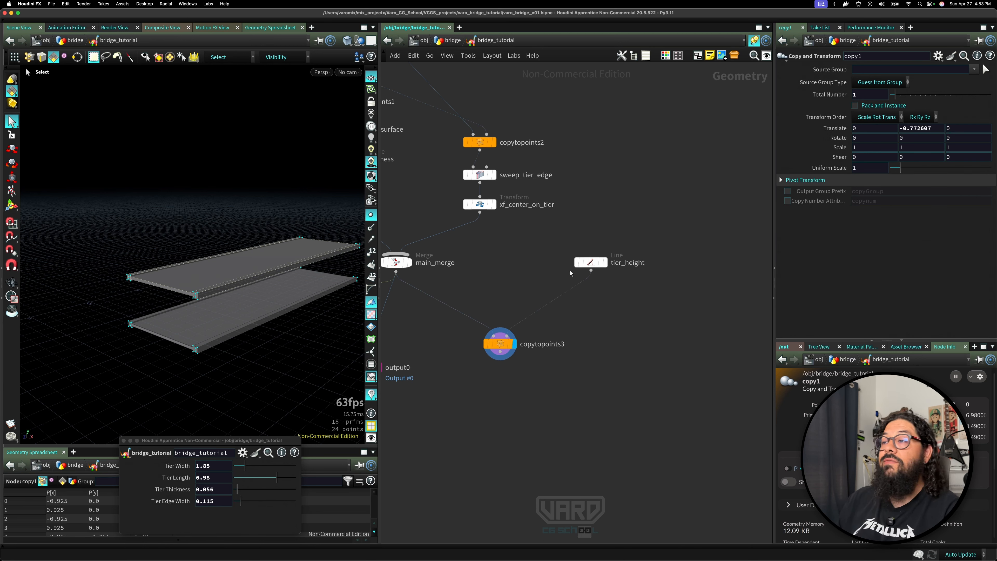
# Set the tier_height line's length to about 0.54 and its points to 4.
pyautogui.click(590, 262)
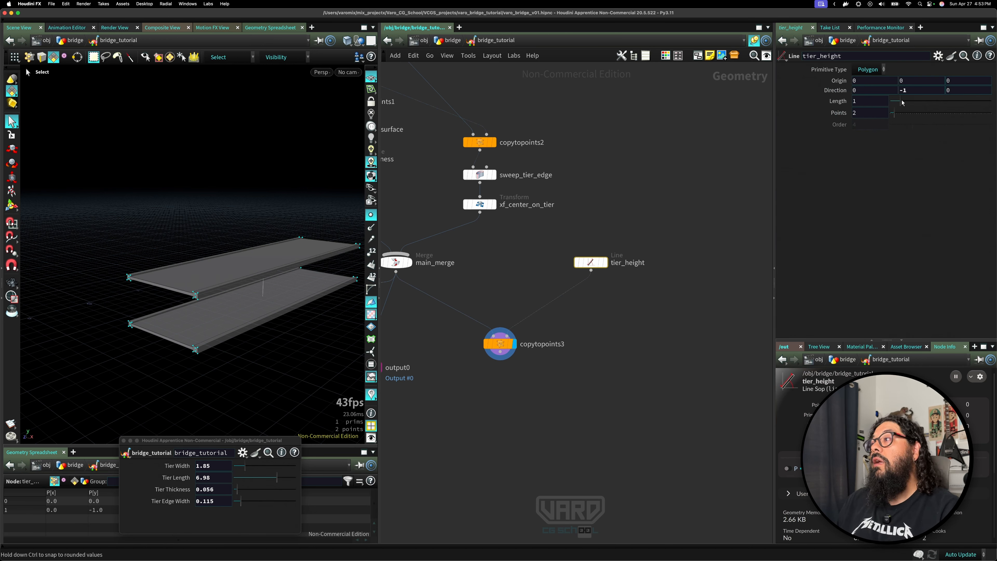
pyautogui.moveTo(900, 102)
pyautogui.mouseDown()
pyautogui.moveTo(889, 102)
pyautogui.moveTo(904, 115)
pyautogui.mouseUp()
pyautogui.keyDown('alt'); pyautogui.moveTo(215, 342); pyautogui.dragTo(260, 333, button='right'); pyautogui.keyUp('alt')
pyautogui.keyDown('alt'); pyautogui.moveTo(137, 315); pyautogui.dragTo(252, 356, button='middle'); pyautogui.keyUp('alt')
pyautogui.keyDown('alt'); pyautogui.moveTo(252, 356); pyautogui.dragTo(203, 286); pyautogui.keyUp('alt')
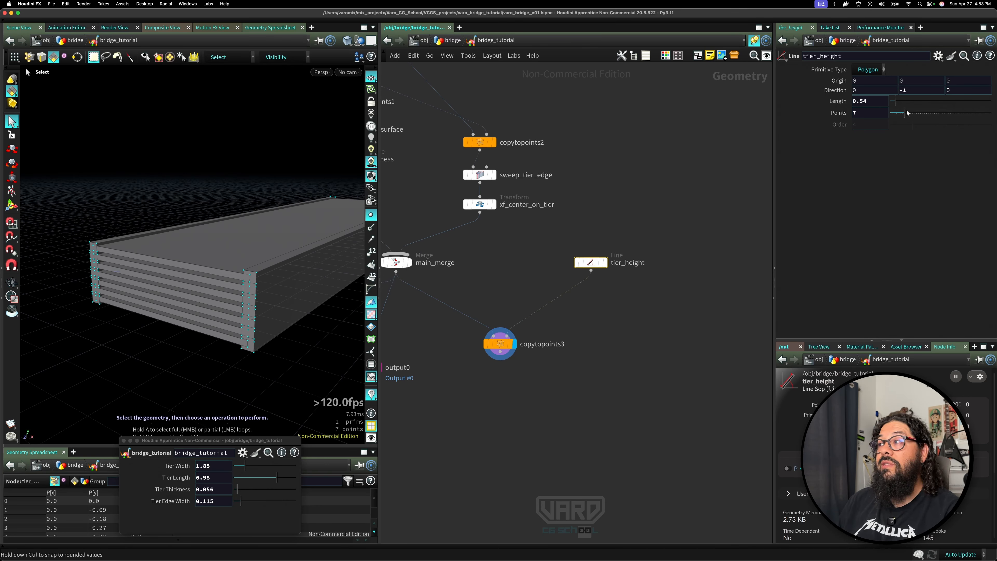
pyautogui.moveTo(907, 113); pyautogui.dragTo(898, 120)
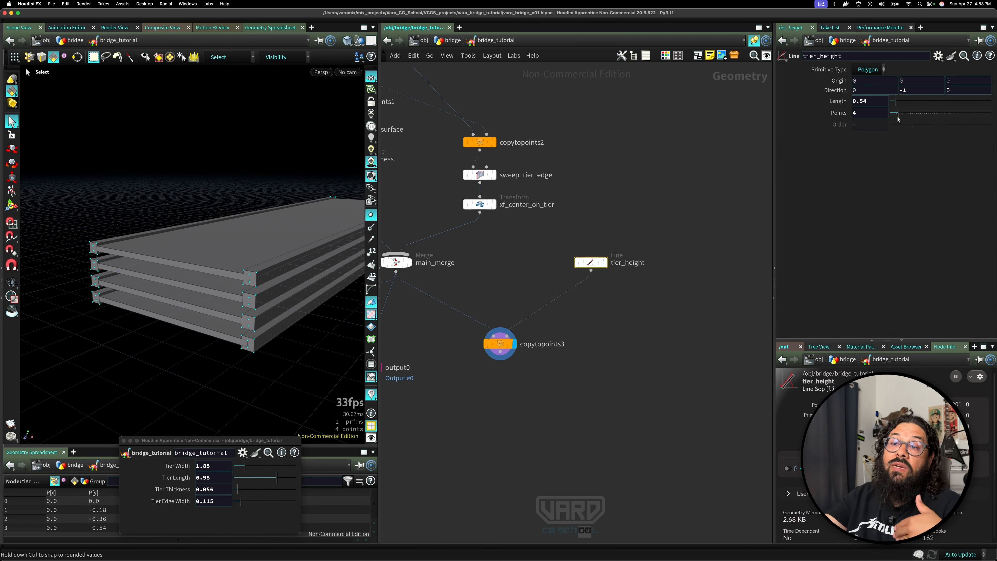
# Set copy1's total number to 7 and its Y translate to about -0.27.
pyautogui.scroll(-1, 501, 413)
pyautogui.moveTo(501, 413); pyautogui.dragTo(616, 373, button='middle')
pyautogui.click(450, 271)
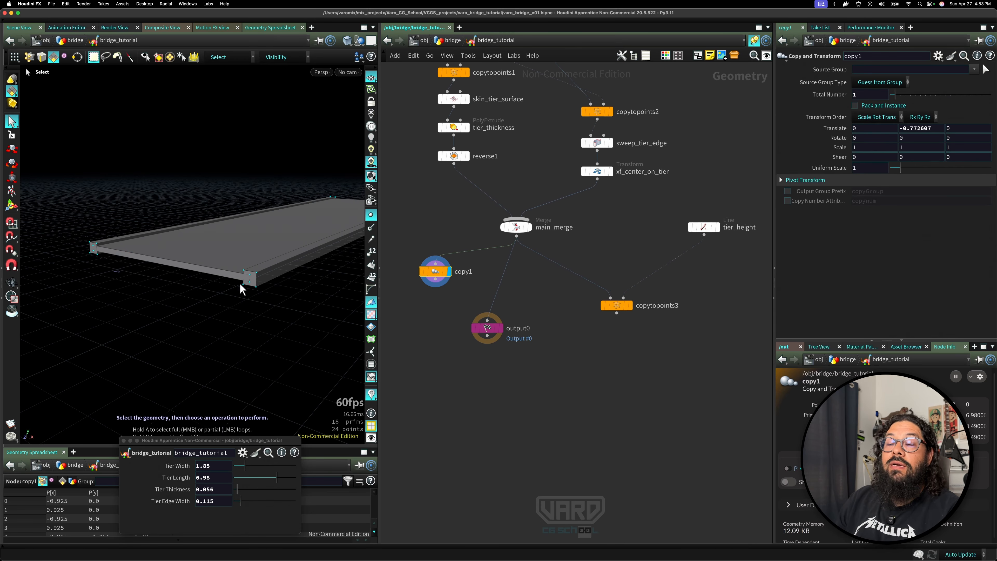
pyautogui.moveTo(893, 97); pyautogui.dragTo(903, 99)
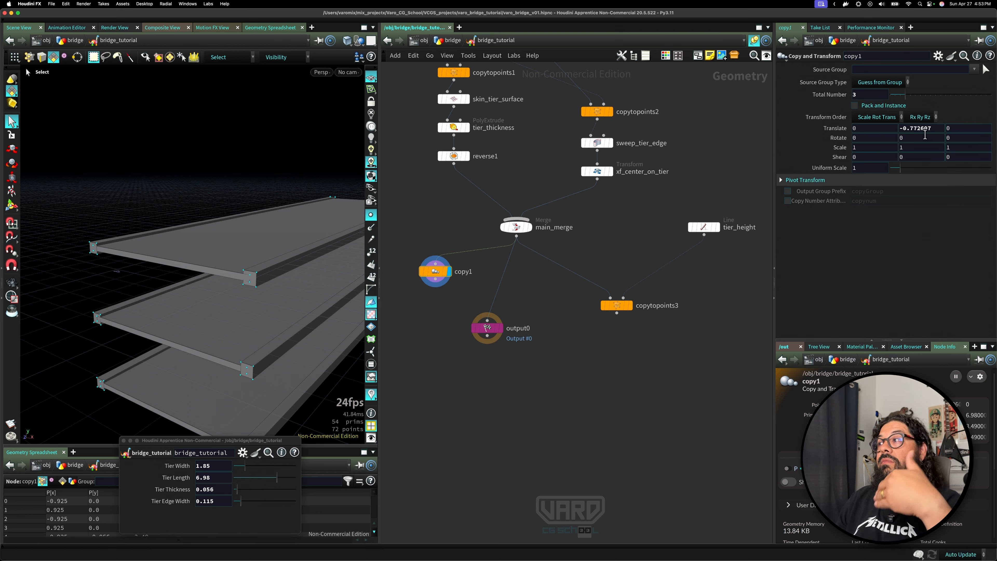
pyautogui.moveTo(925, 135)
pyautogui.mouseDown(button='middle')
pyautogui.moveTo(956, 130)
pyautogui.moveTo(930, 129)
pyautogui.mouseUp(button='middle')
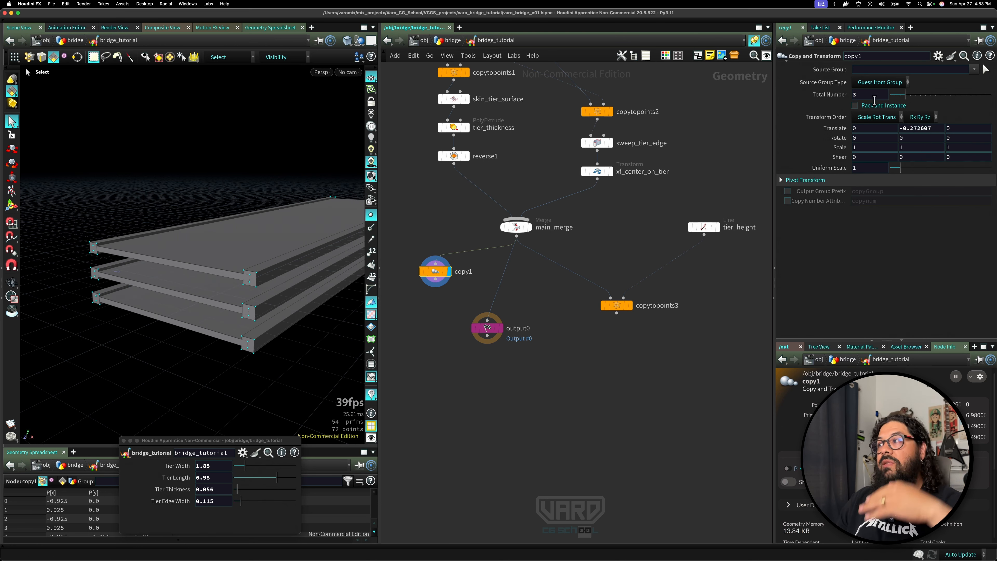
pyautogui.moveTo(903, 97); pyautogui.dragTo(924, 98)
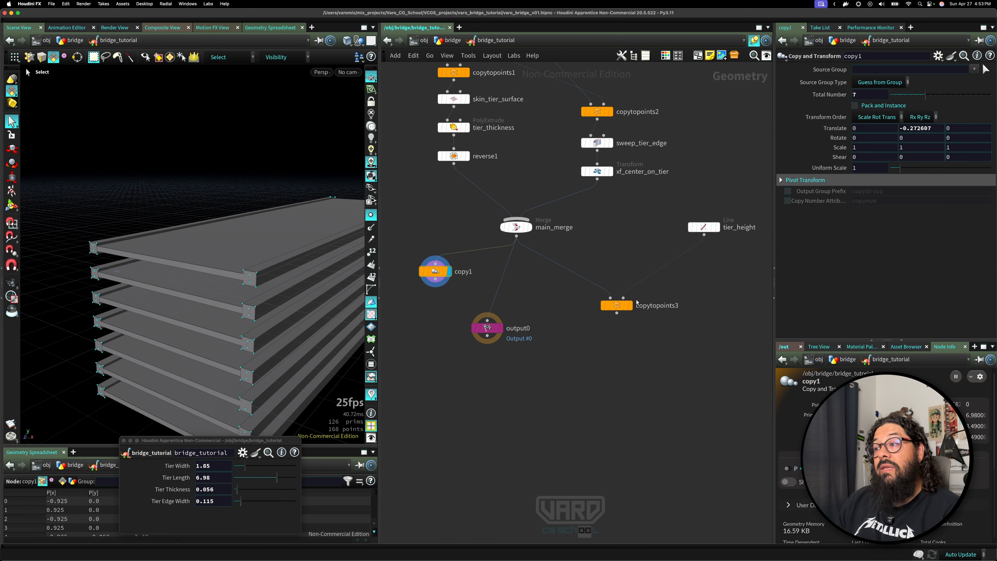
# Display copytopoints3 and set the tier_height line's length to about 1.03 with 3 points.
pyautogui.click(629, 305)
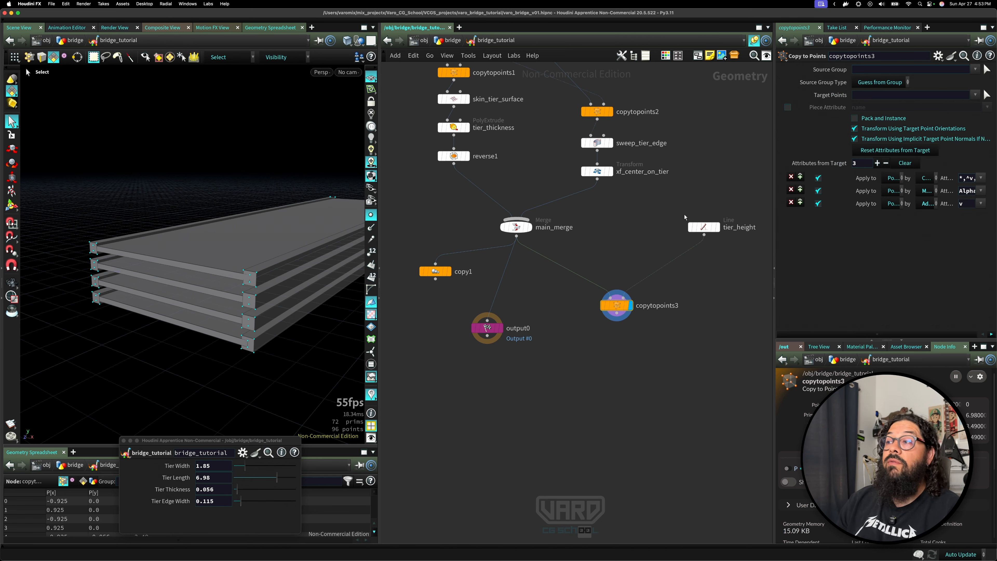
pyautogui.moveTo(703, 227); pyautogui.dragTo(655, 236)
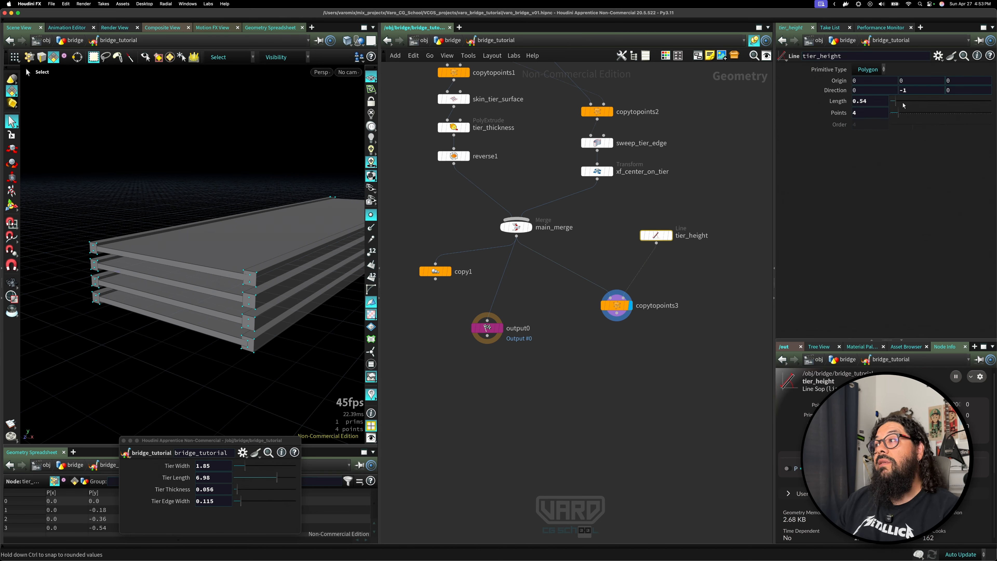
pyautogui.moveTo(903, 105); pyautogui.dragTo(897, 120)
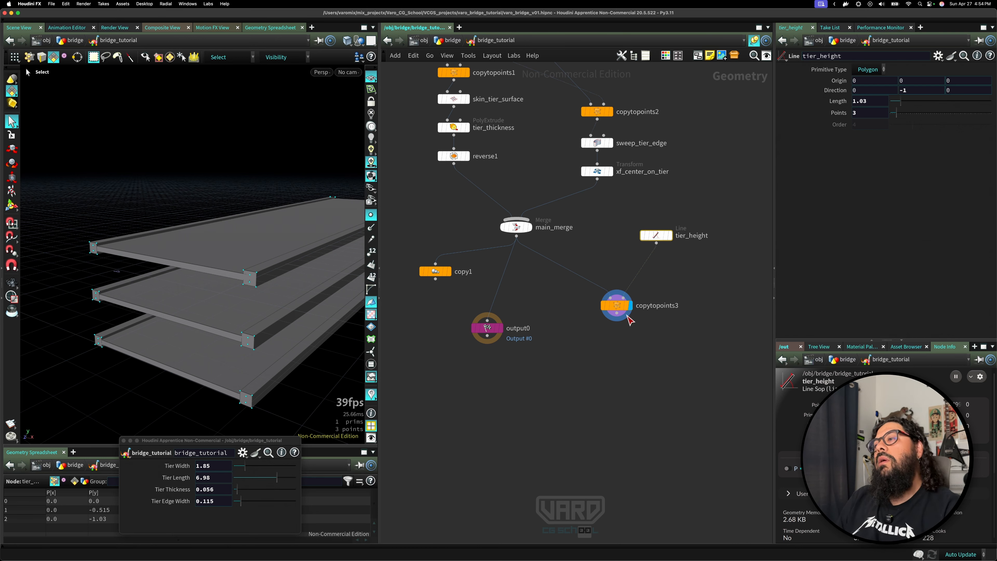
# Set the tier_height line's points to 2.
pyautogui.moveTo(618, 306); pyautogui.dragTo(617, 323)
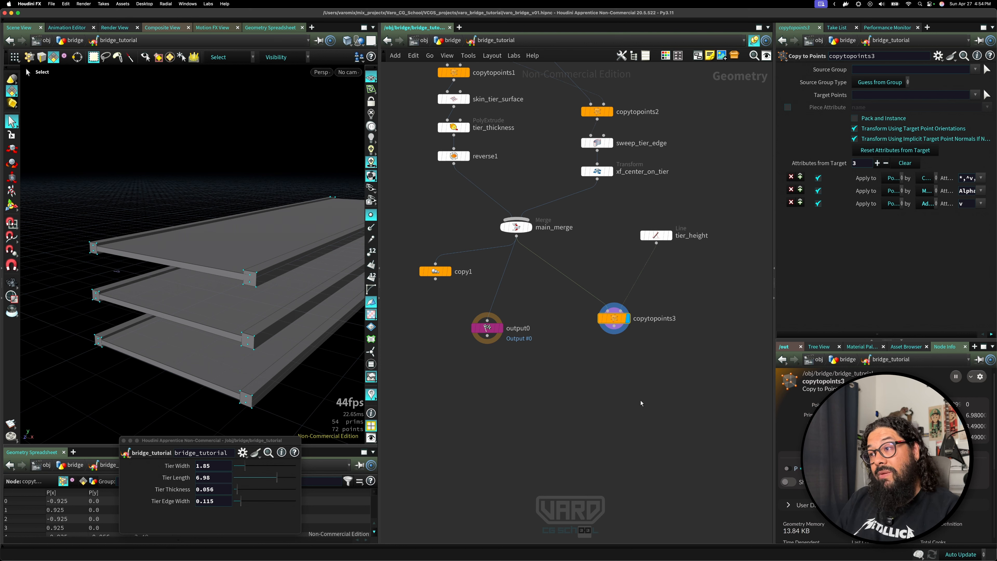
pyautogui.click(657, 235)
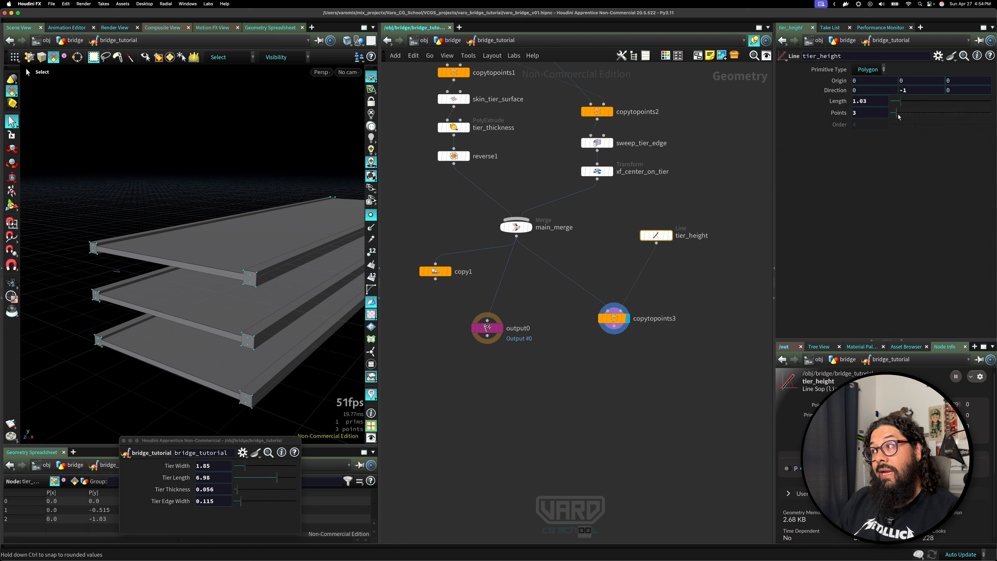
pyautogui.doubleClick(856, 113)
pyautogui.write('2')
pyautogui.press('Return')
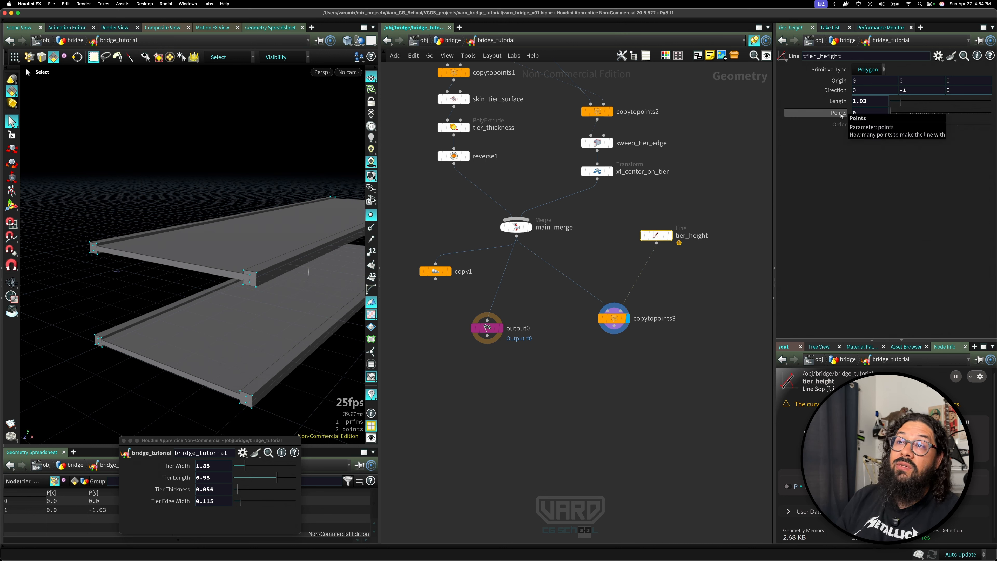
pyautogui.moveTo(892, 110); pyautogui.dragTo(888, 115)
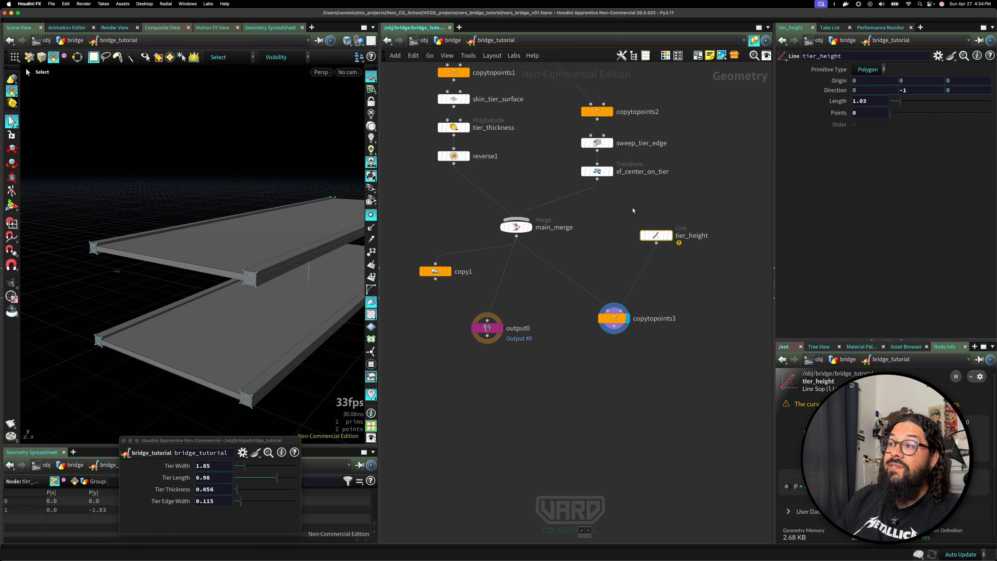
pyautogui.middleClick(656, 235)
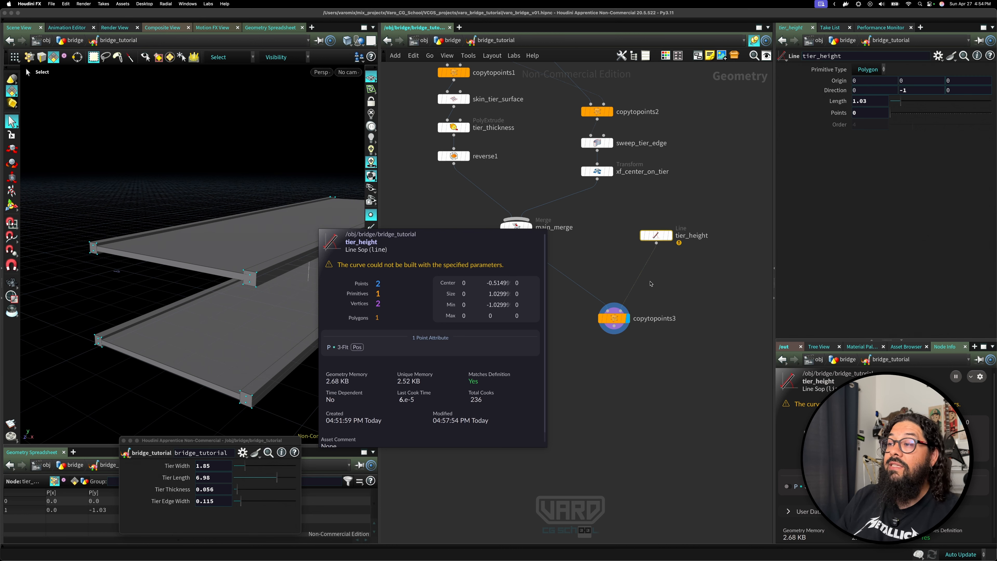
pyautogui.moveTo(655, 235); pyautogui.dragTo(658, 248)
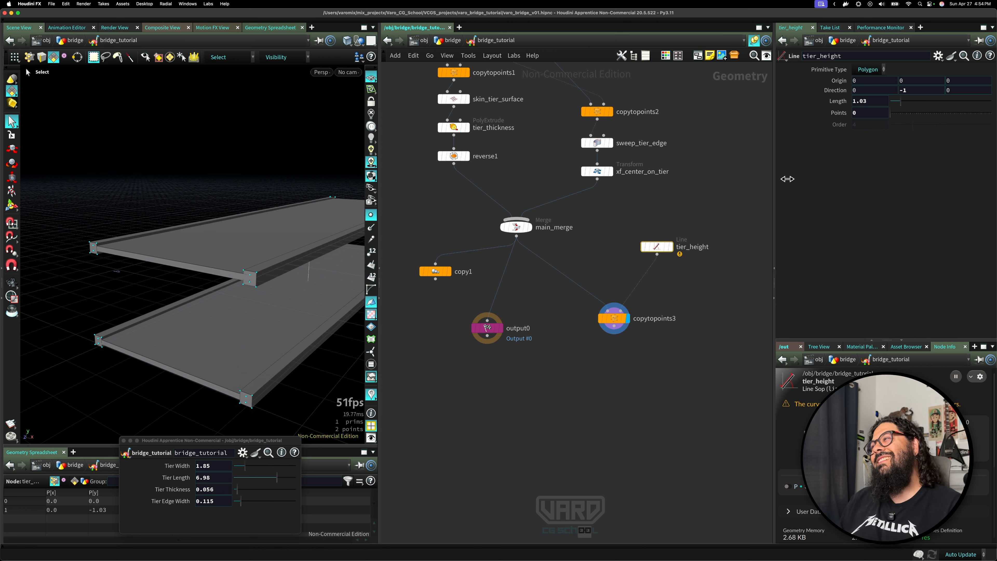
pyautogui.moveTo(892, 114); pyautogui.dragTo(895, 115)
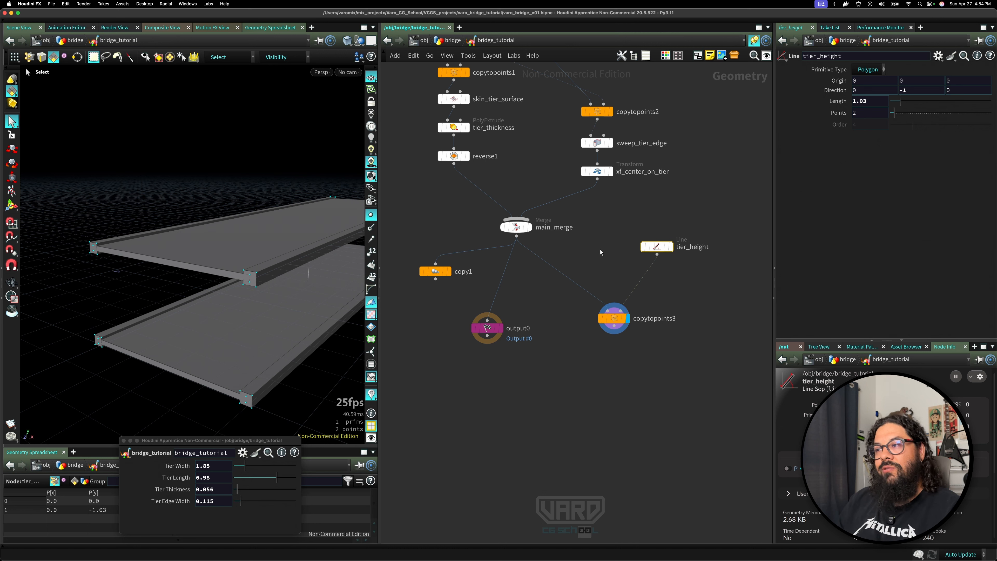
# Add an Add node beside the tier_height node.
pyautogui.press('Tab')
pyautogui.write('ad')
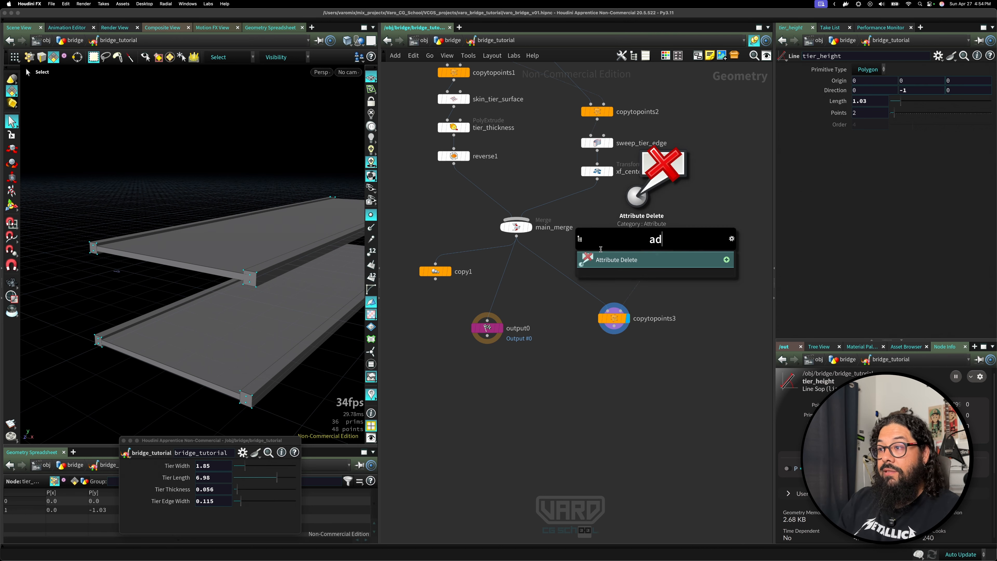
pyautogui.write('d')
pyautogui.press('Return')
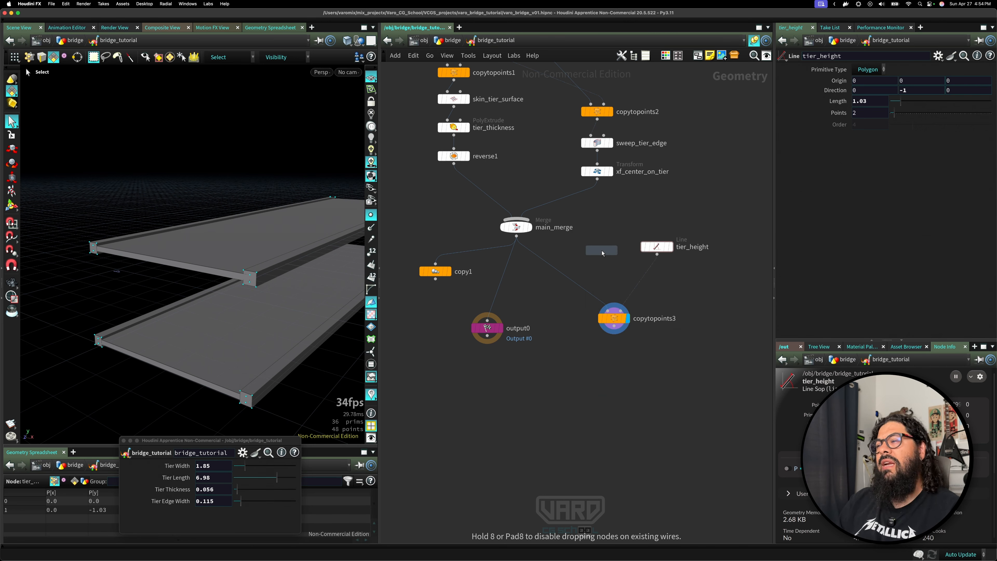
pyautogui.click(602, 254)
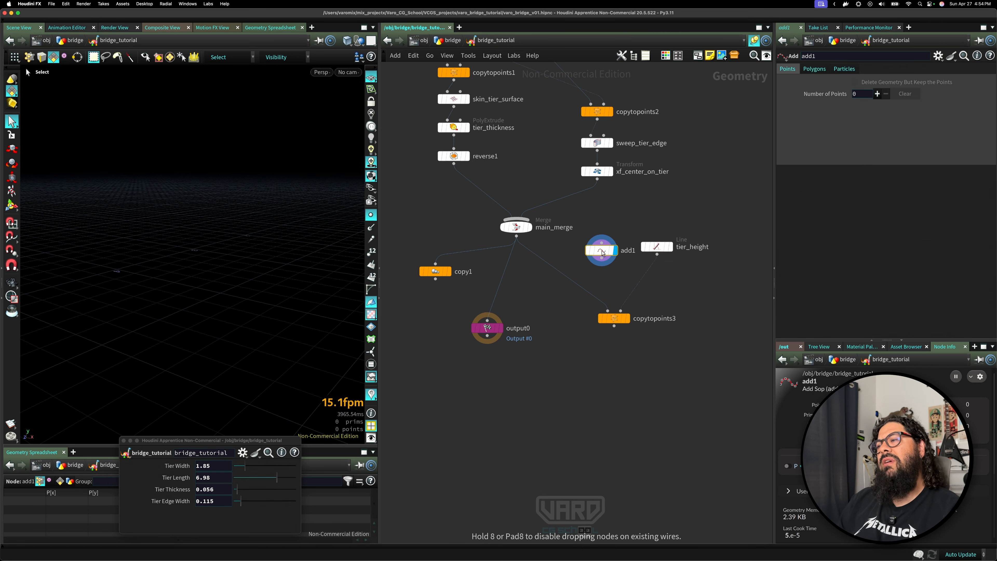
# Rename the Add node single_tier.
pyautogui.doubleClick(621, 252)
pyautogui.write('si')
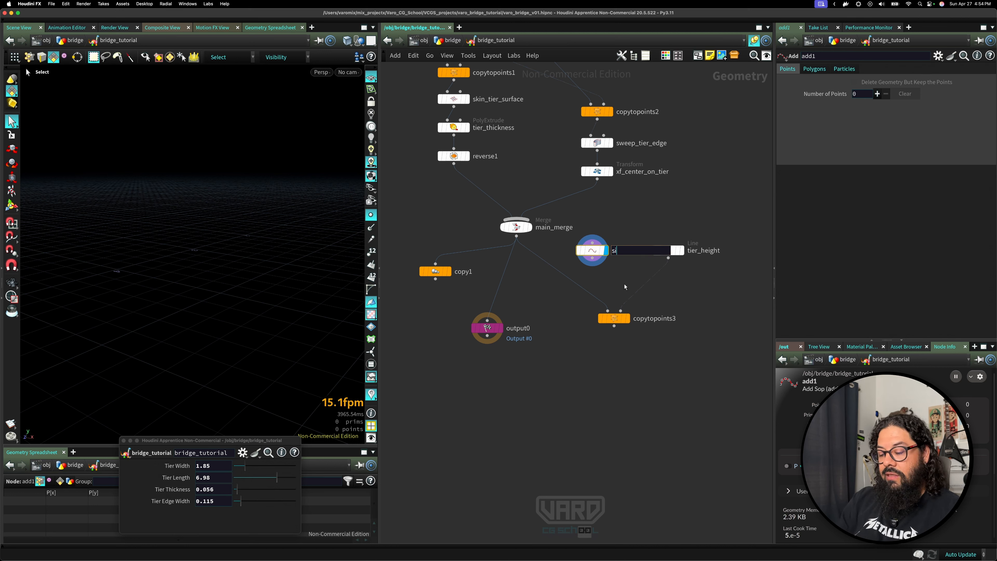
pyautogui.write('ngle_tier')
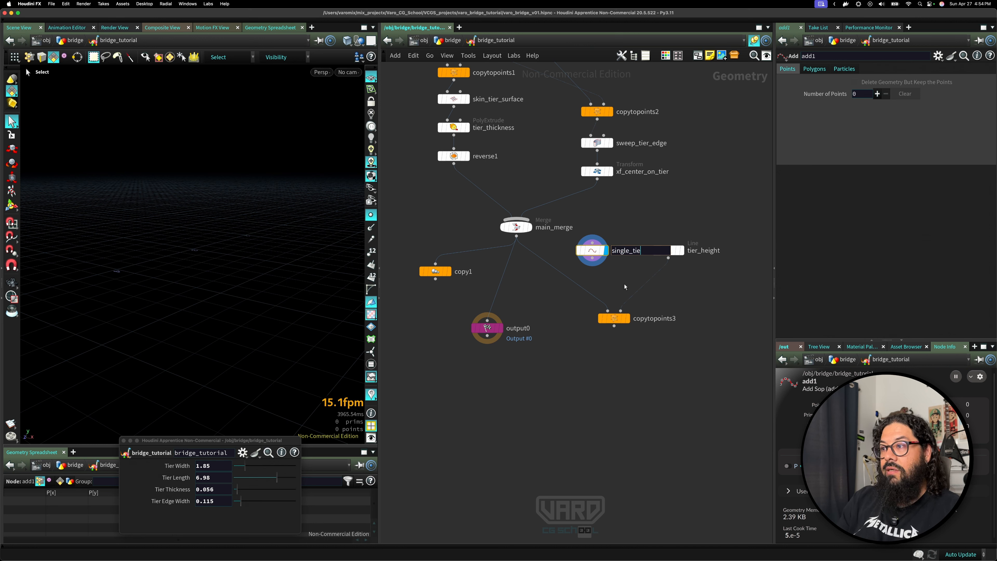
pyautogui.press('Return')
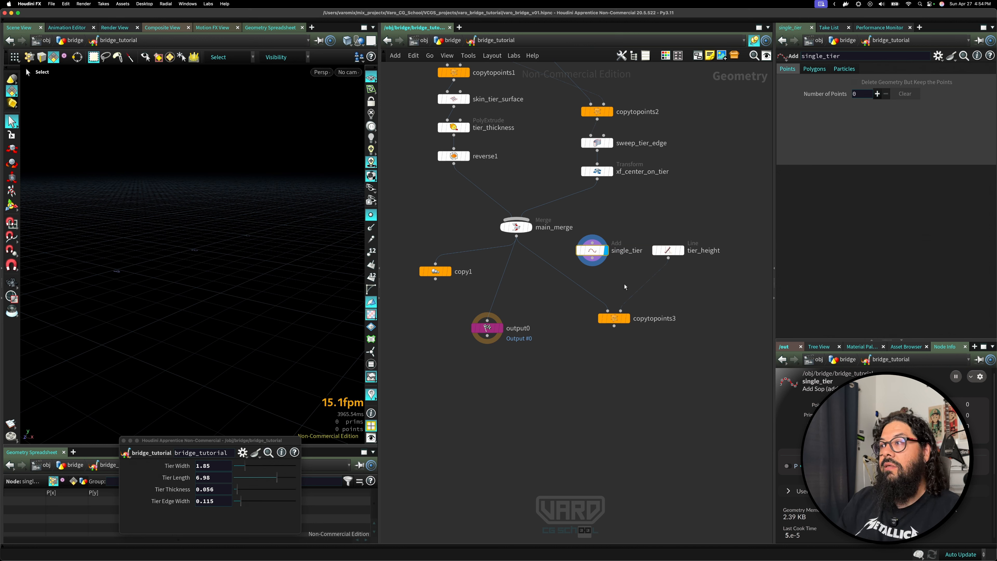
# Add one point to the single_tier node.
pyautogui.click(877, 94)
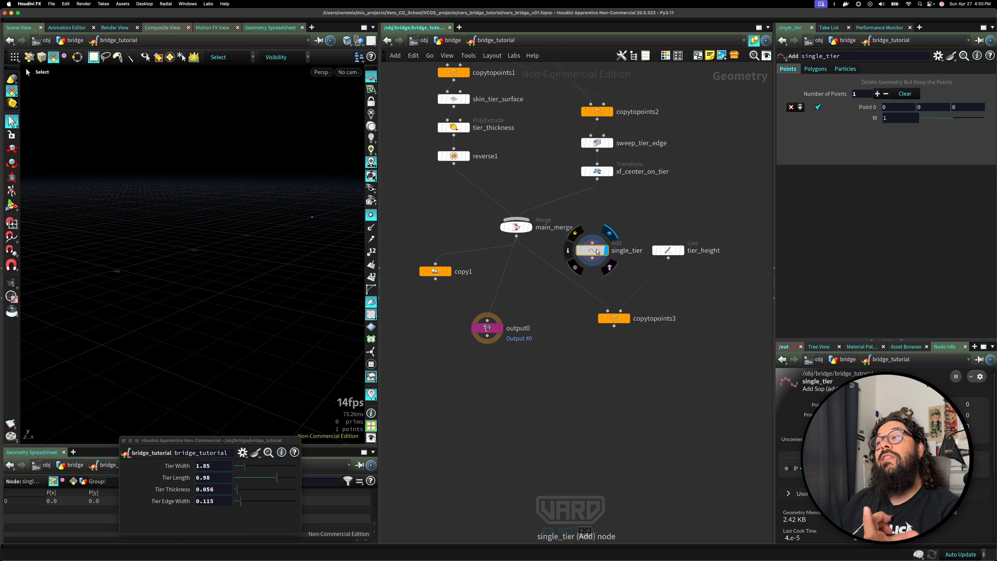
pyautogui.moveTo(594, 253); pyautogui.dragTo(595, 253)
pyautogui.moveTo(595, 256)
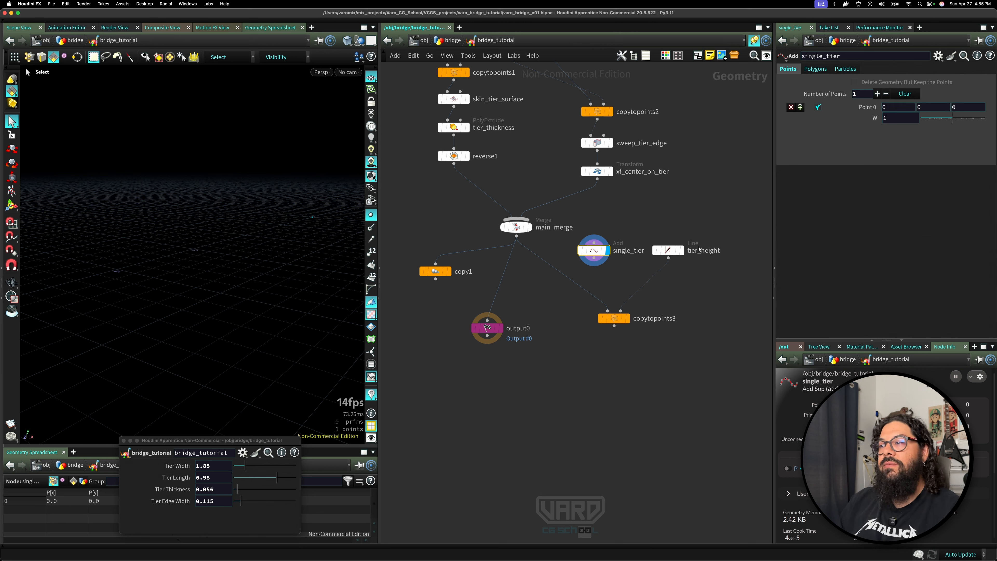
# Place a Switch-If node between single_tier and copytopoints3.
pyautogui.moveTo(613, 319); pyautogui.dragTo(616, 385)
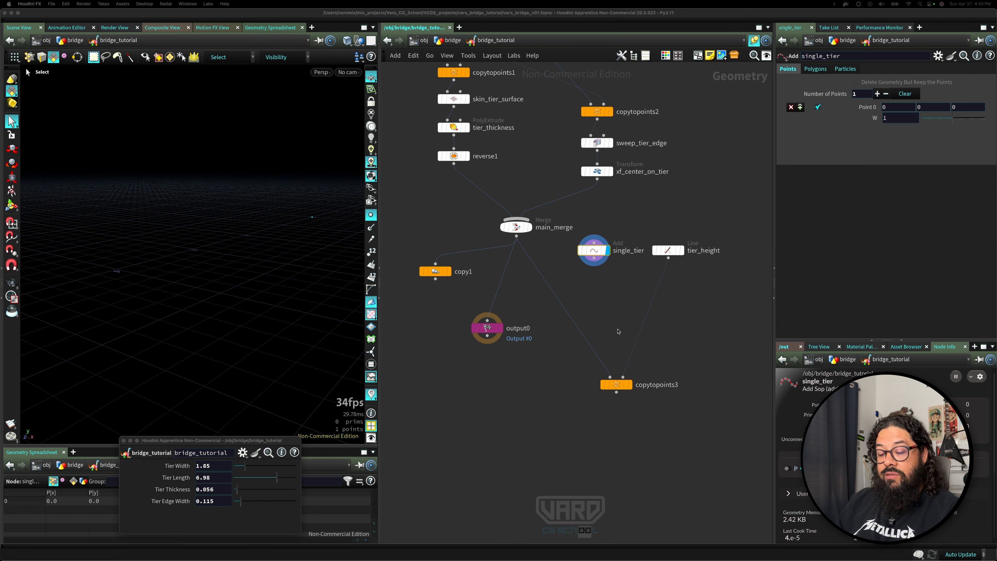
pyautogui.press('Tab')
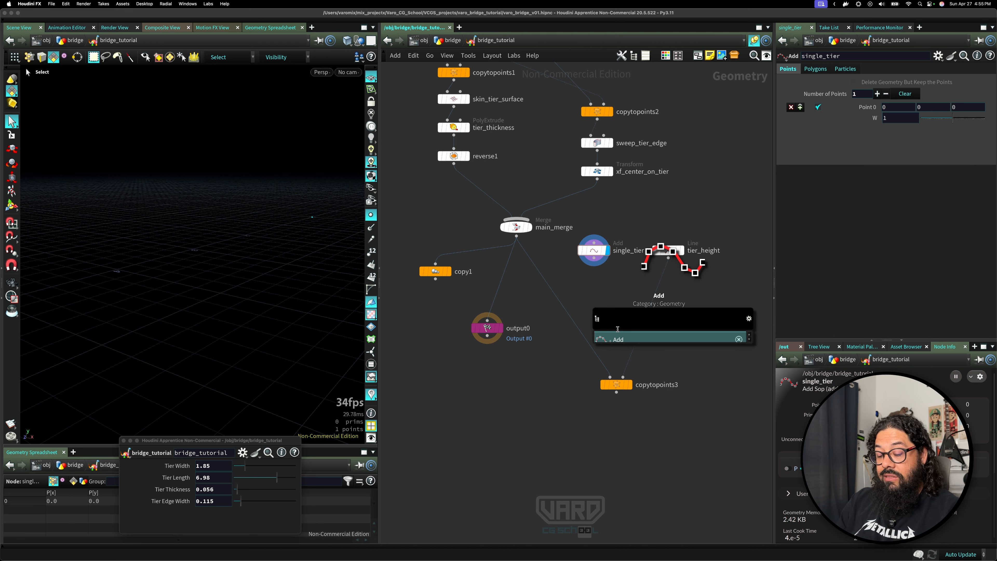
pyautogui.write('sw')
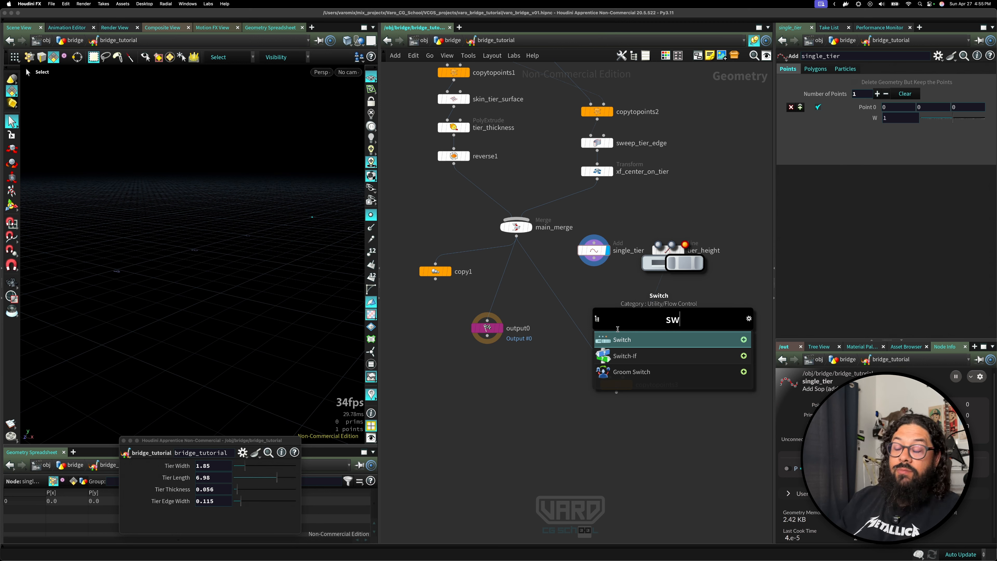
pyautogui.click(624, 356)
pyautogui.click(628, 308)
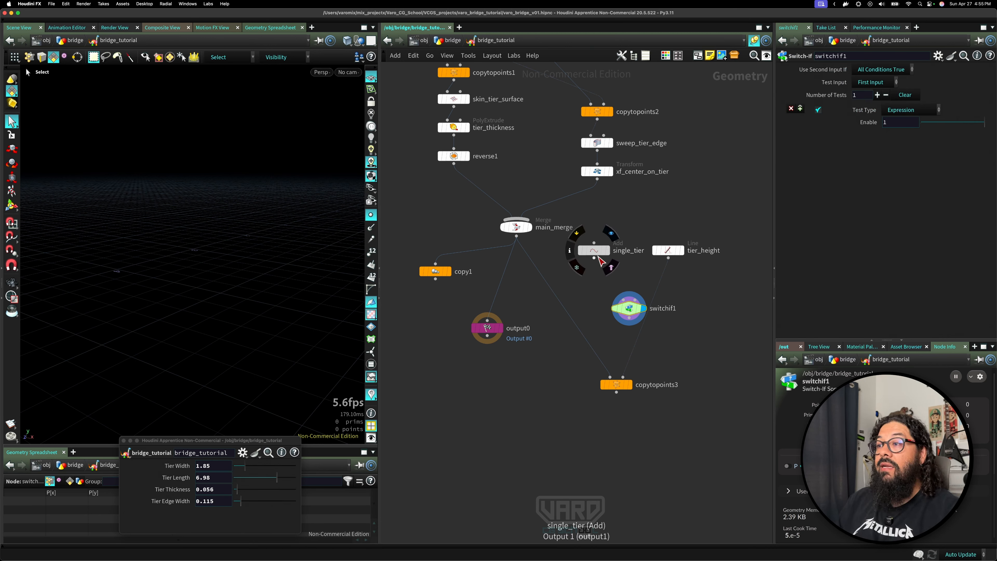
# Connect single_tier and tier_height into switchif1 and set its Enable test to 0.
pyautogui.moveTo(594, 258); pyautogui.dragTo(624, 301)
pyautogui.moveTo(669, 259); pyautogui.dragTo(632, 310)
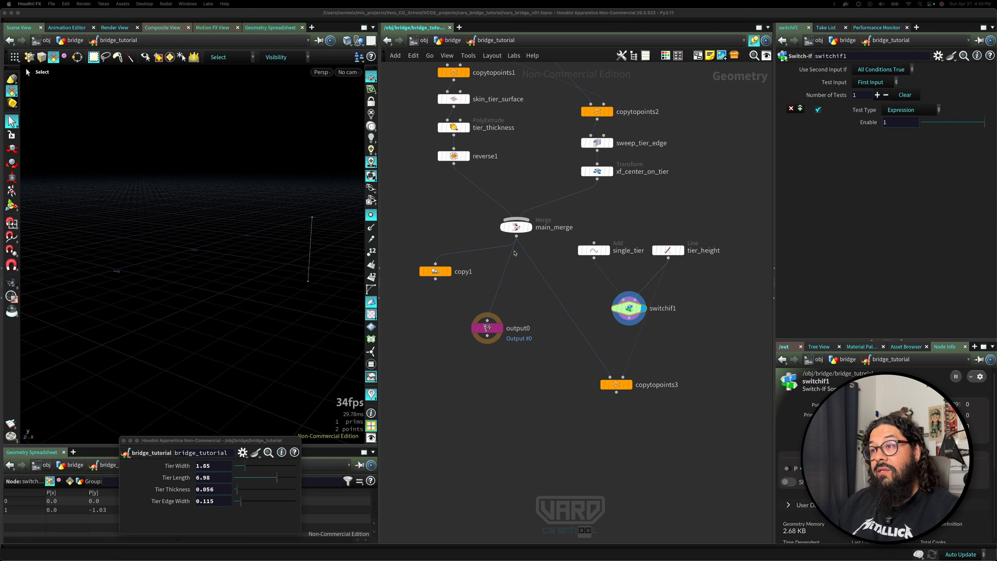
pyautogui.moveTo(956, 126); pyautogui.dragTo(894, 129)
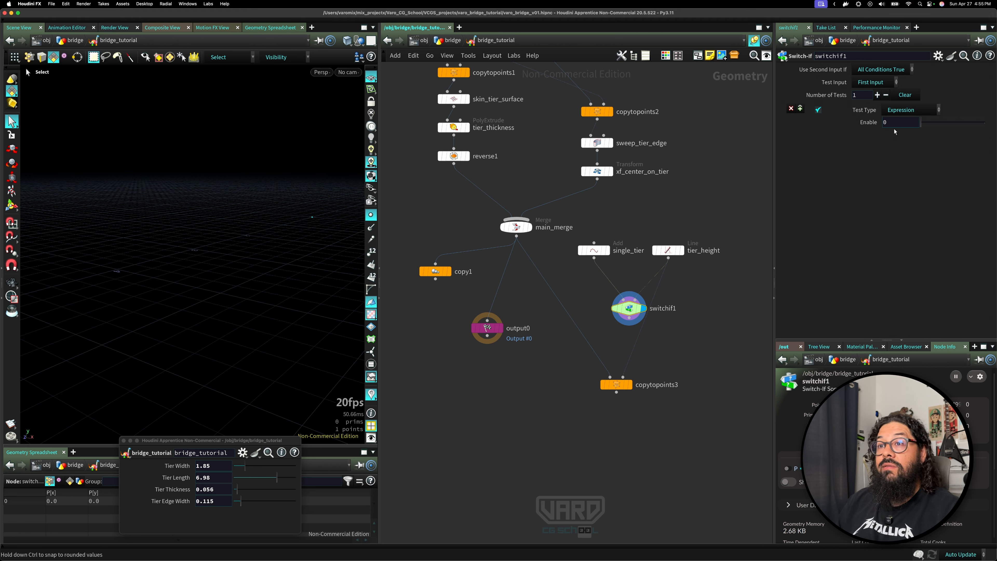
# Move copytopoints3 below the switch and make it the displayed node.
pyautogui.moveTo(956, 131); pyautogui.dragTo(898, 156)
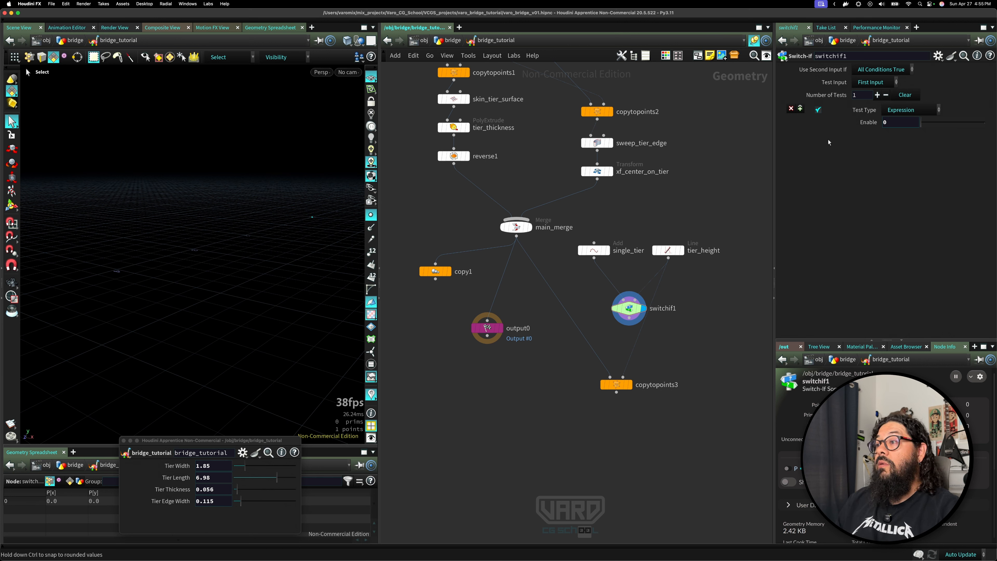
pyautogui.moveTo(616, 384); pyautogui.dragTo(577, 381)
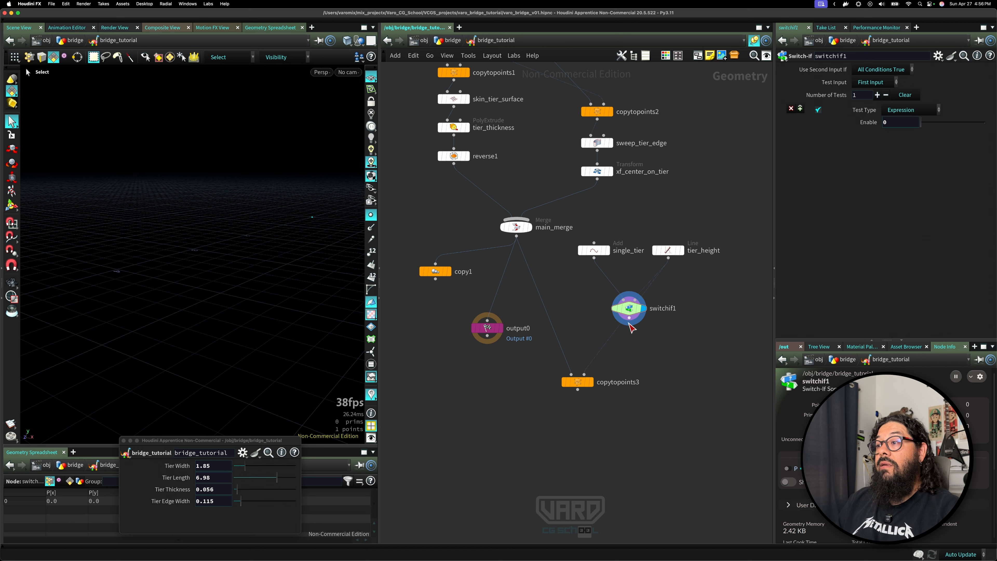
pyautogui.click(589, 382)
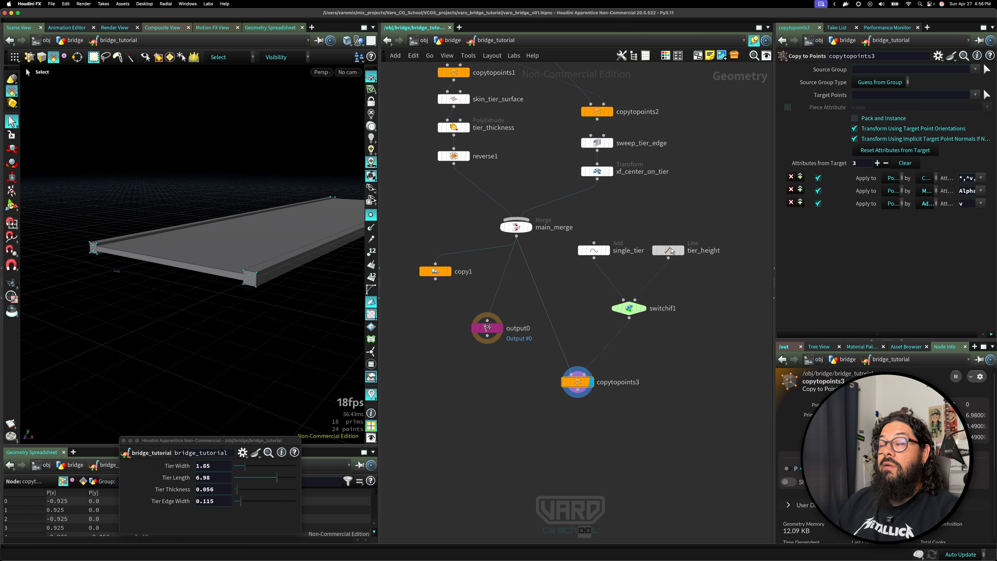
pyautogui.click(628, 308)
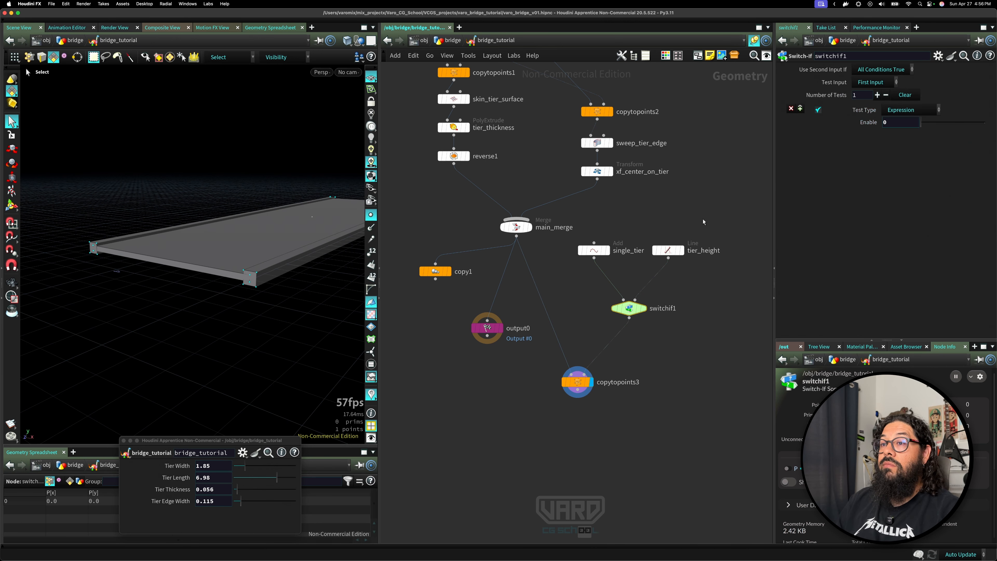
pyautogui.moveTo(922, 124); pyautogui.dragTo(896, 135)
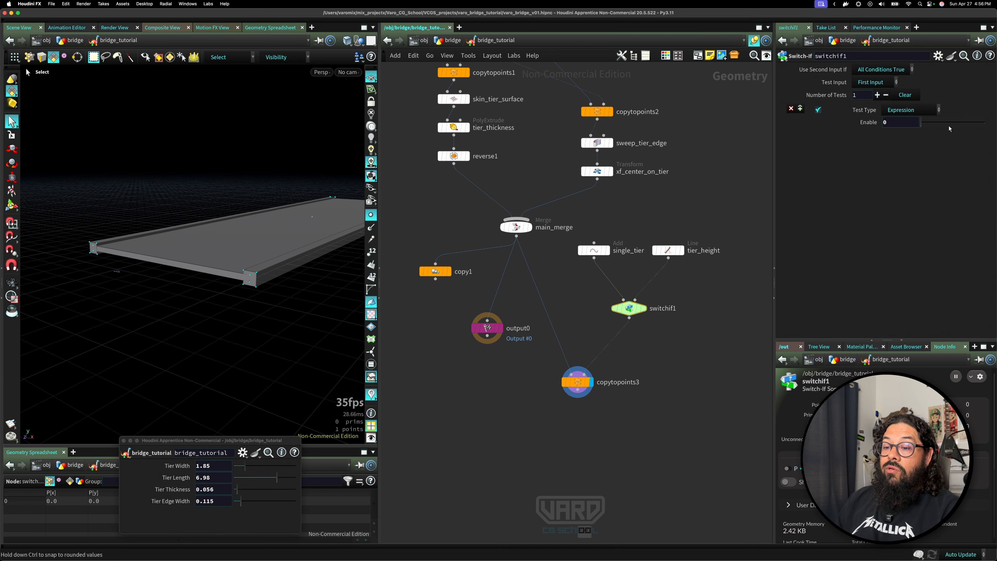
# Set the tier_height line's Length to 1.07 and reselect switchif1.
pyautogui.click(667, 250)
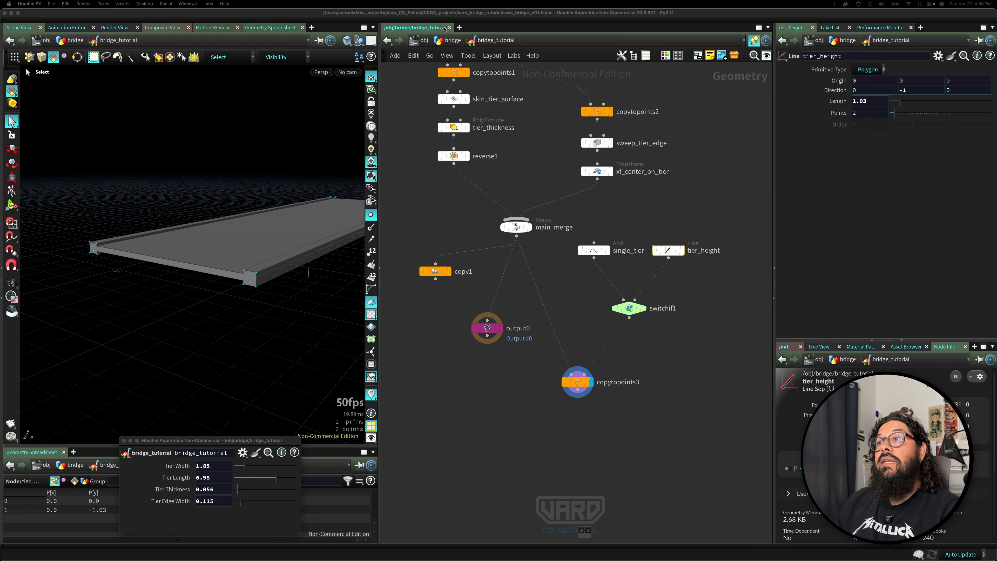
pyautogui.moveTo(935, 104); pyautogui.dragTo(902, 105)
pyautogui.click(620, 309)
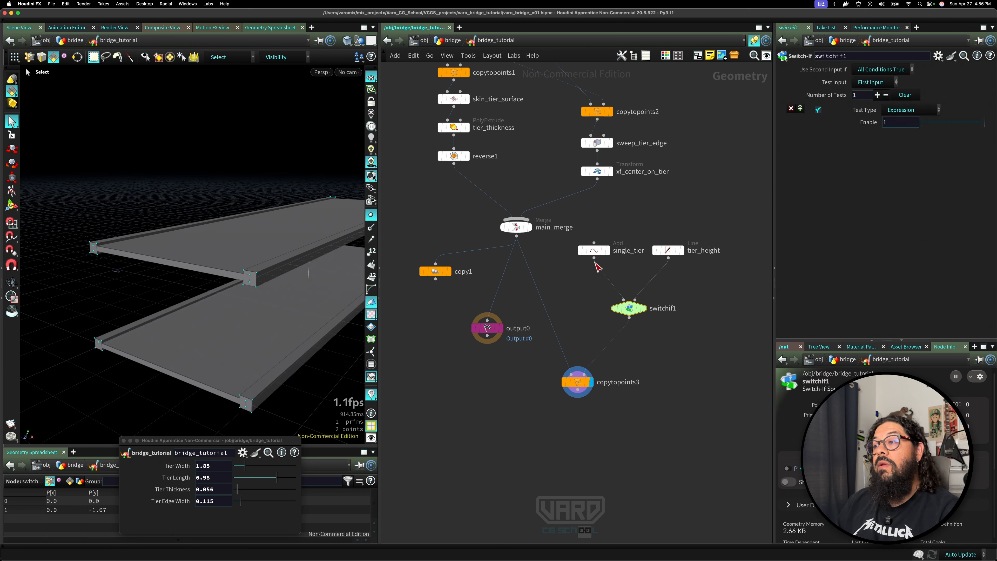
# Open the bridge_tutorial asset's Type Properties dialog.
pyautogui.moveTo(246, 441); pyautogui.dragTo(253, 330)
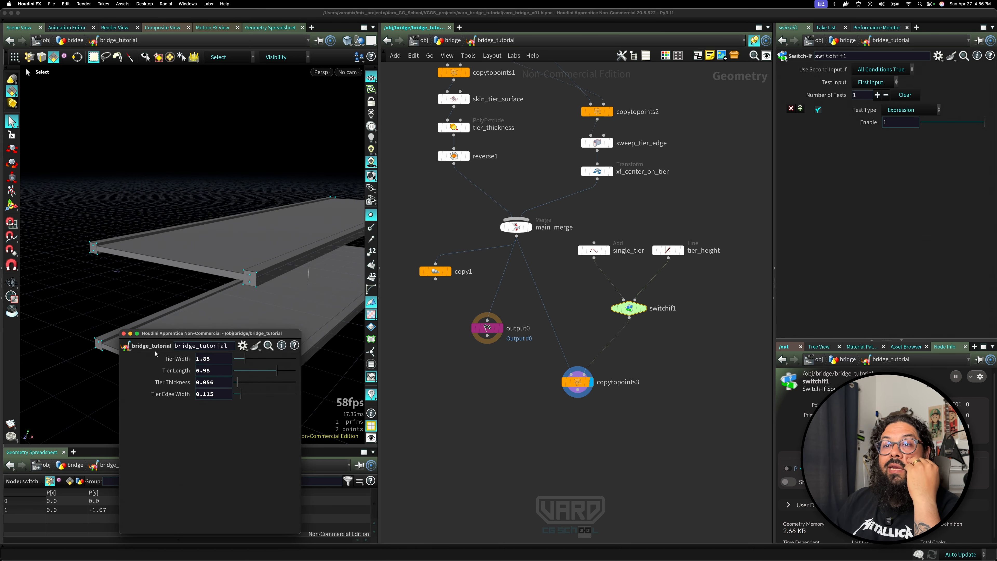
pyautogui.click(126, 345)
pyautogui.click(153, 335)
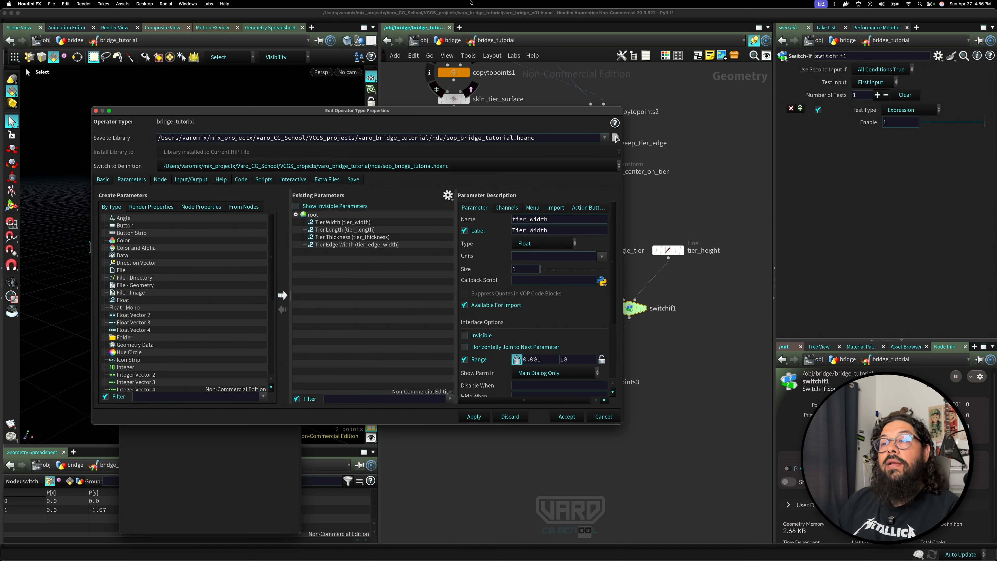
pyautogui.moveTo(452, 115); pyautogui.dragTo(425, 108)
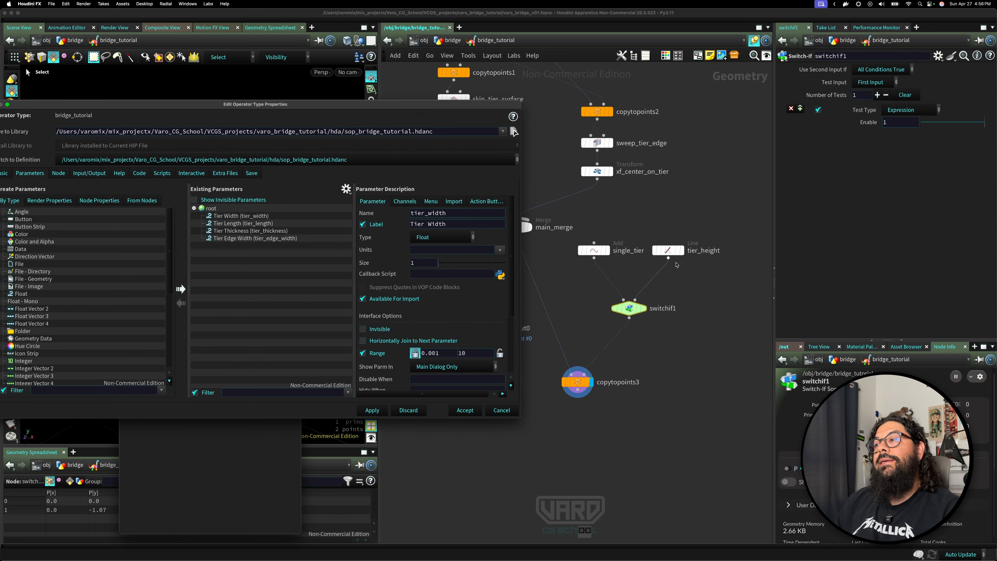
# Add the tier_height node's Points parameter to the asset's existing parameters.
pyautogui.click(669, 250)
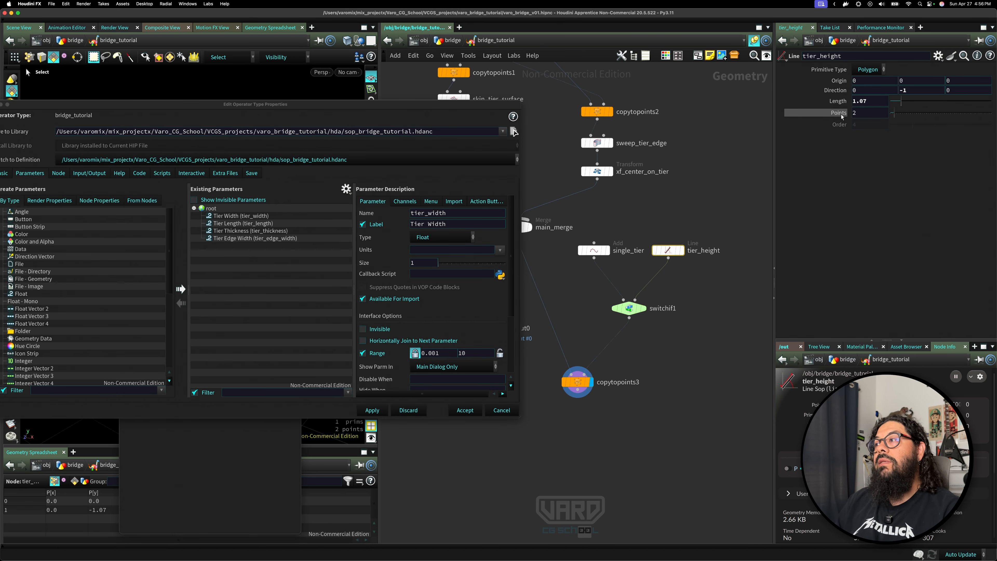
pyautogui.click(211, 209)
pyautogui.moveTo(213, 211); pyautogui.dragTo(213, 210)
# Rename the promoted Points parameter tier_amount with the label Tier amount.
pyautogui.moveTo(432, 214); pyautogui.dragTo(375, 212)
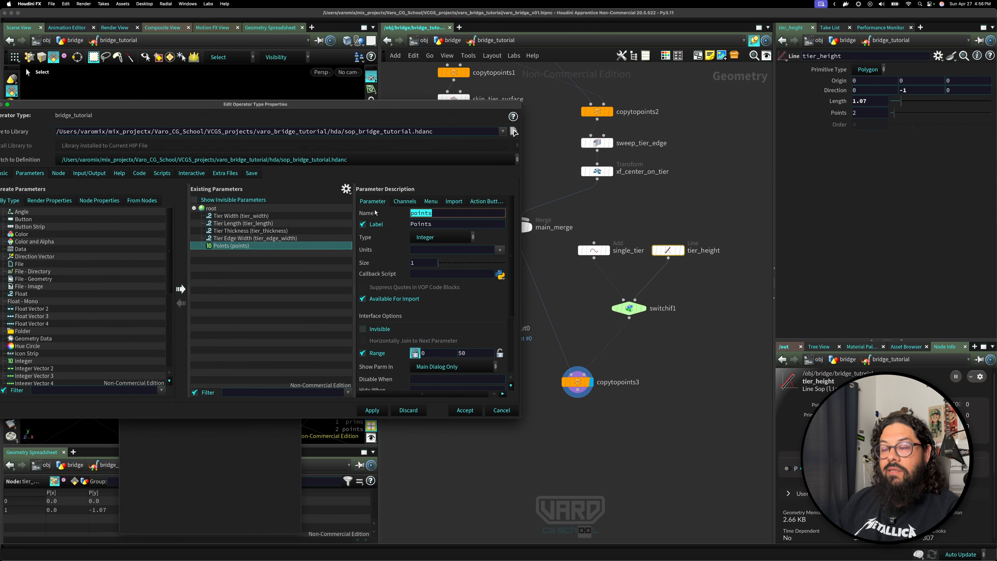
pyautogui.write('tier_a')
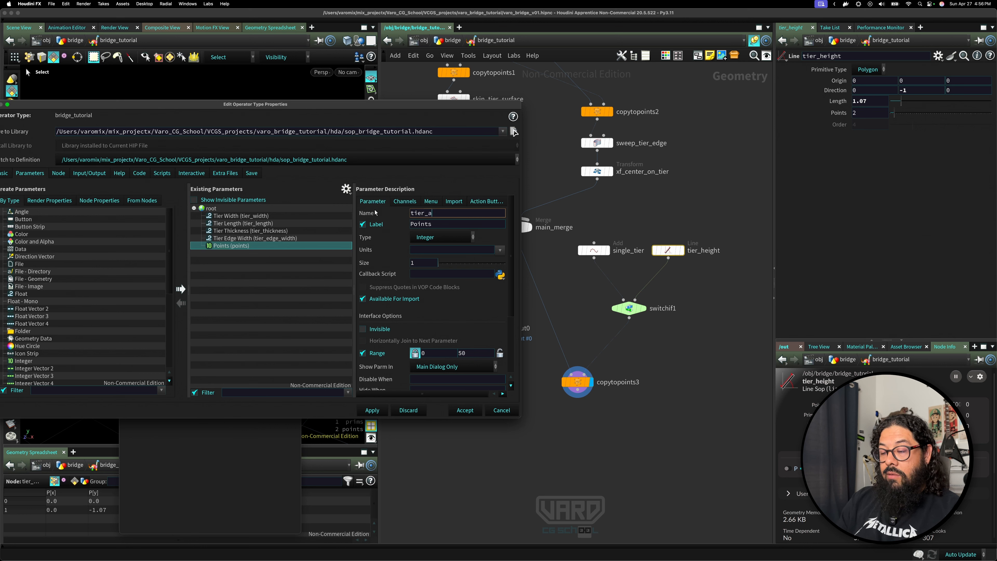
pyautogui.write('mount')
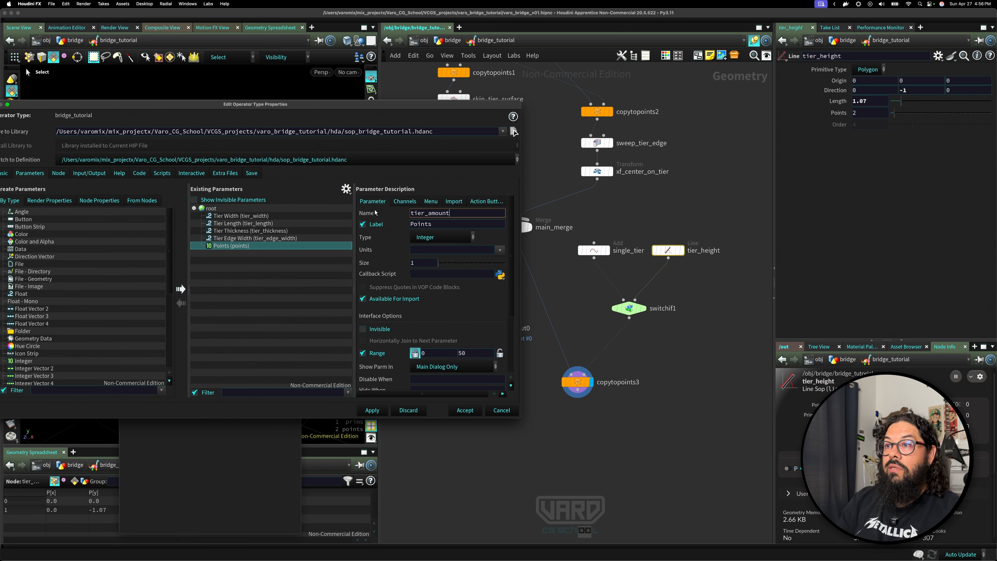
pyautogui.press('Tab')
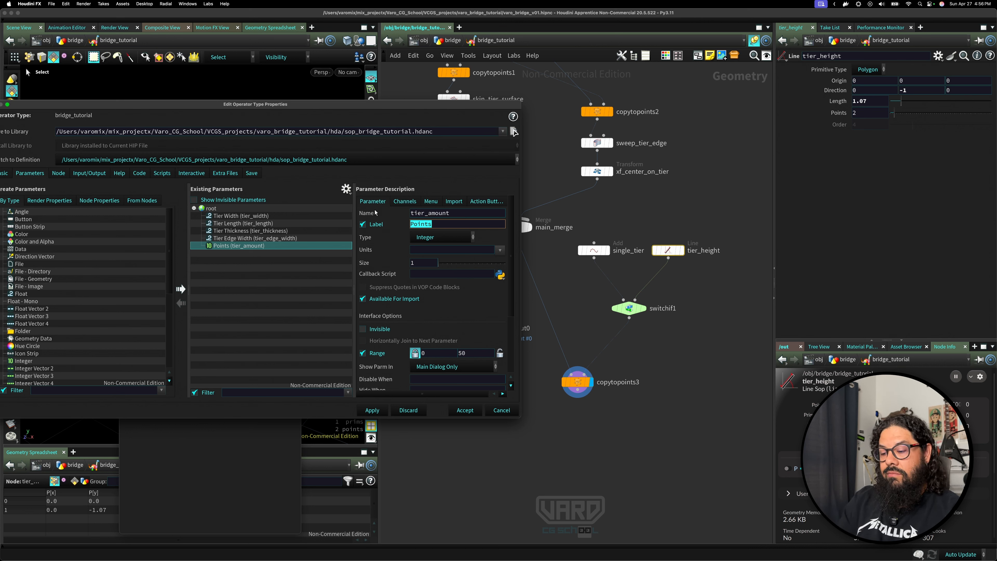
pyautogui.write('Ti')
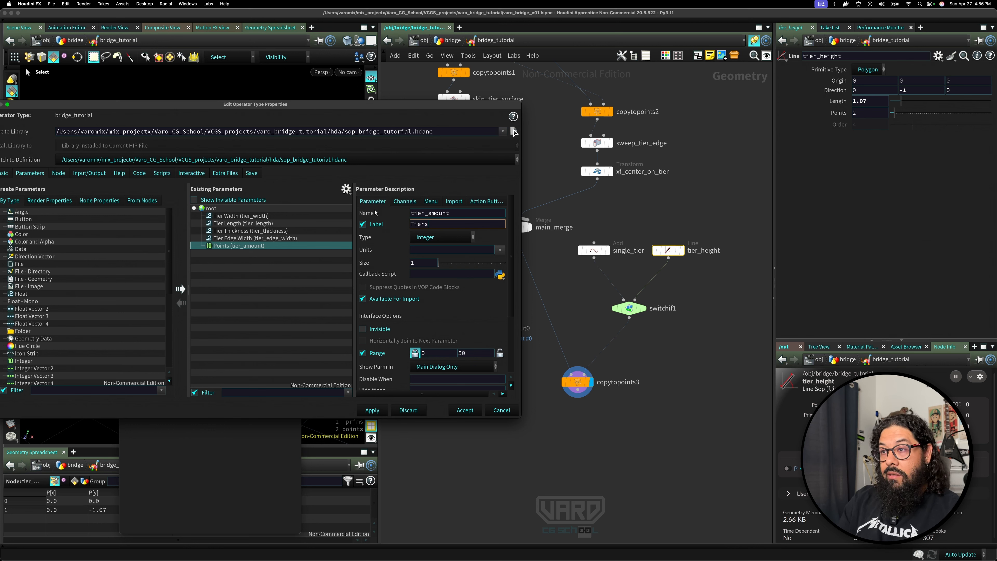
pyautogui.write('er amount')
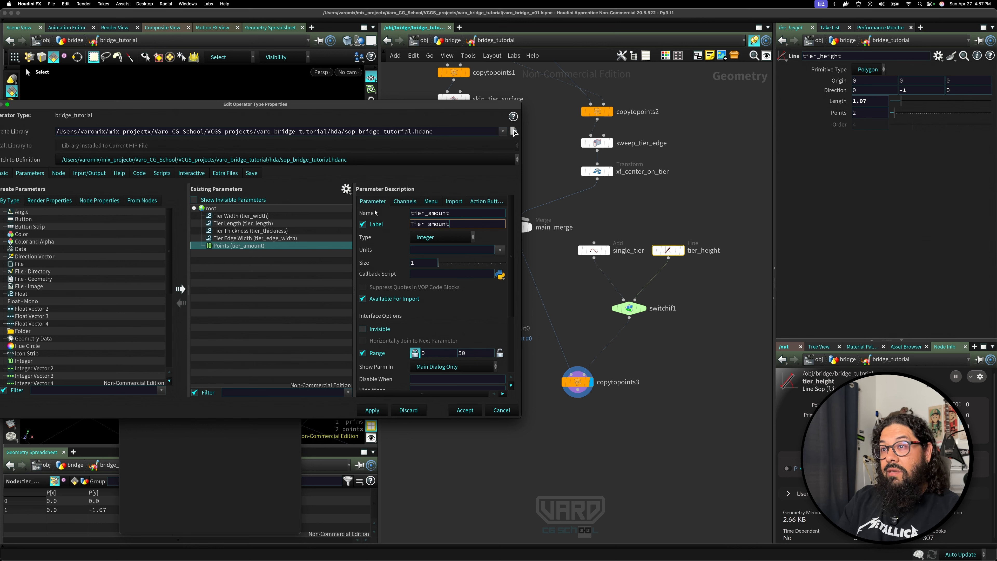
pyautogui.press('Return')
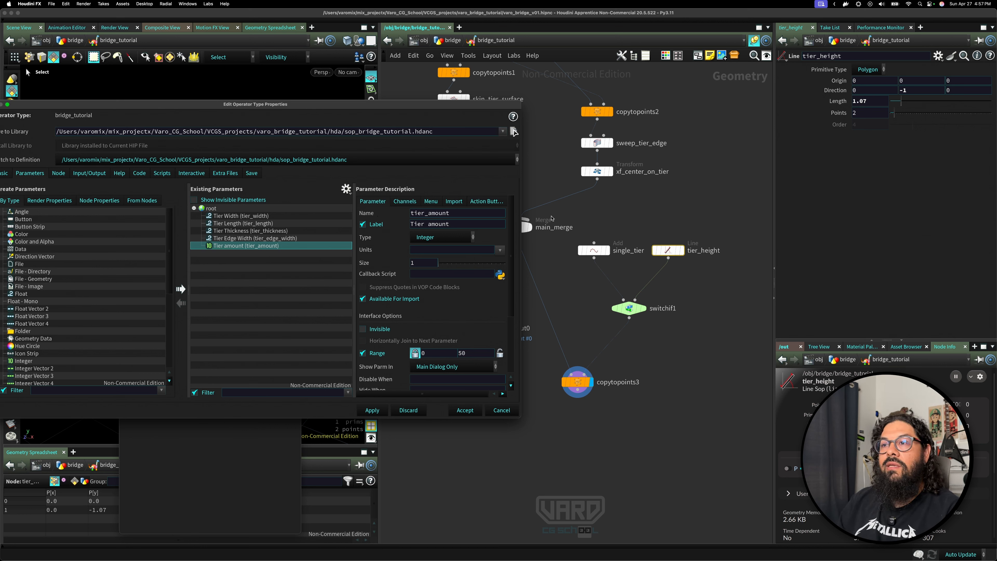
# Add the tier_height node's Length parameter to the asset's existing parameters.
pyautogui.moveTo(631, 311)
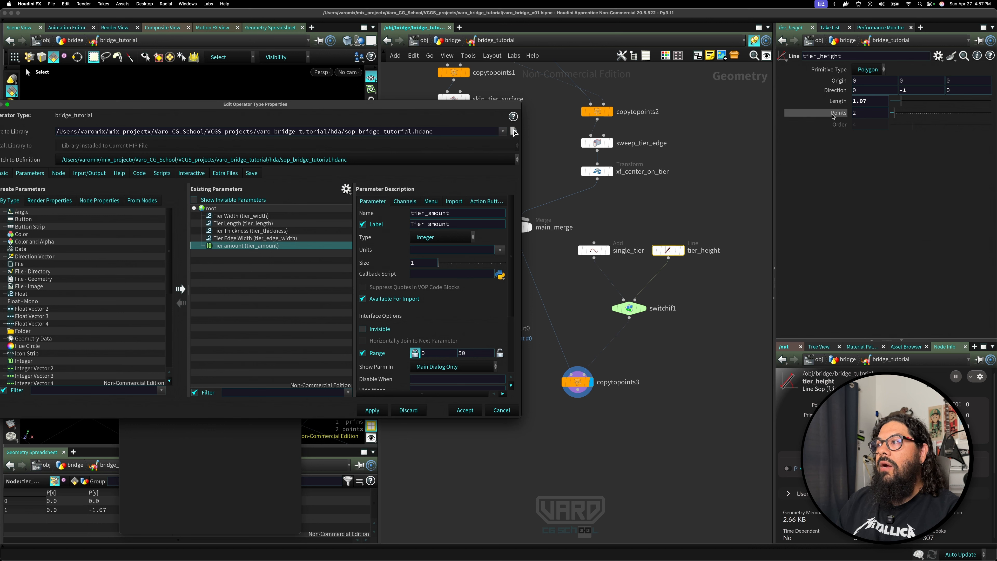
pyautogui.moveTo(839, 103); pyautogui.dragTo(412, 194)
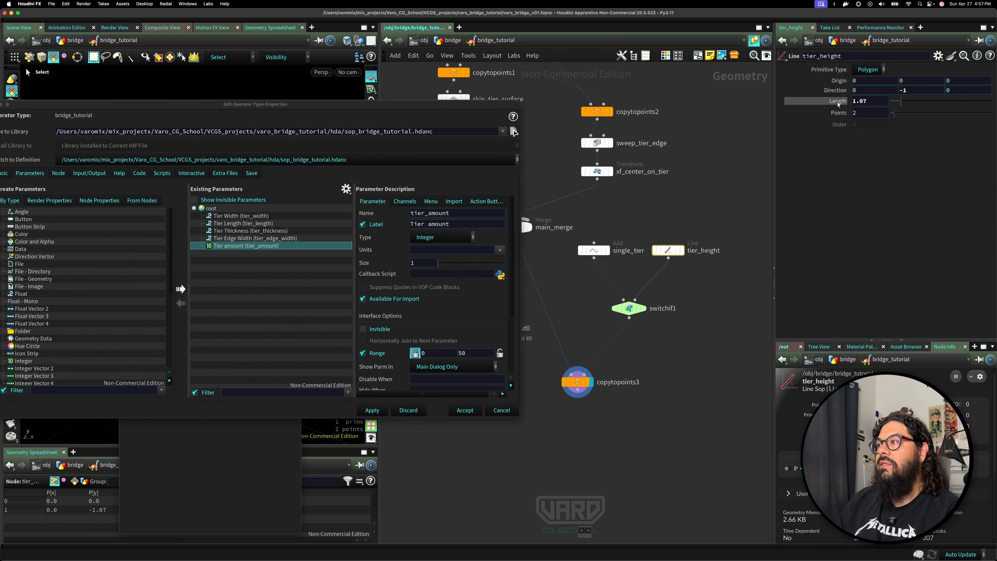
pyautogui.moveTo(843, 103); pyautogui.dragTo(214, 211)
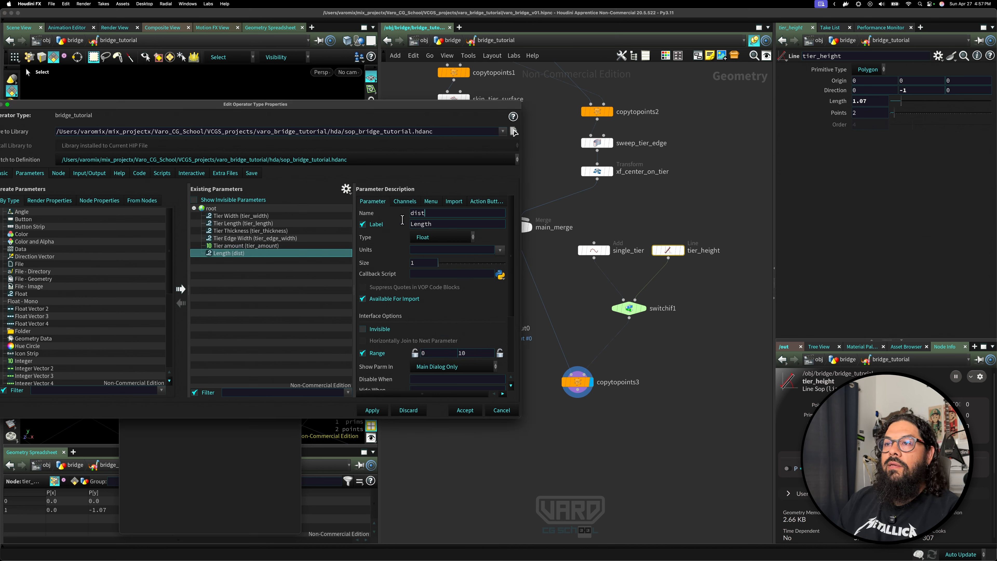
# Rename the promoted Length parameter tier_height with the label Tier Height.
pyautogui.doubleClick(432, 213)
pyautogui.write('tier')
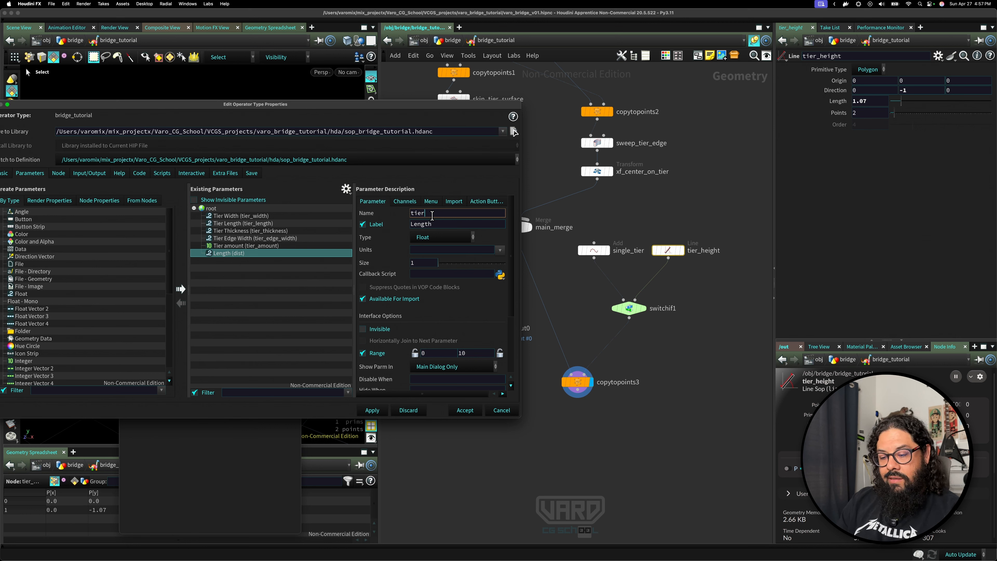
pyautogui.write('_height')
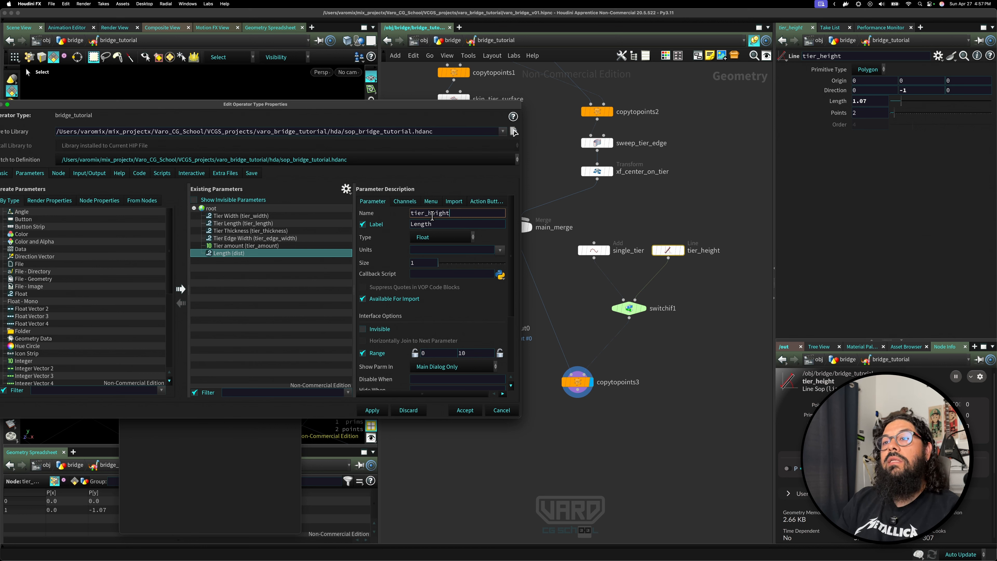
pyautogui.press('Tab')
pyautogui.write('Tie')
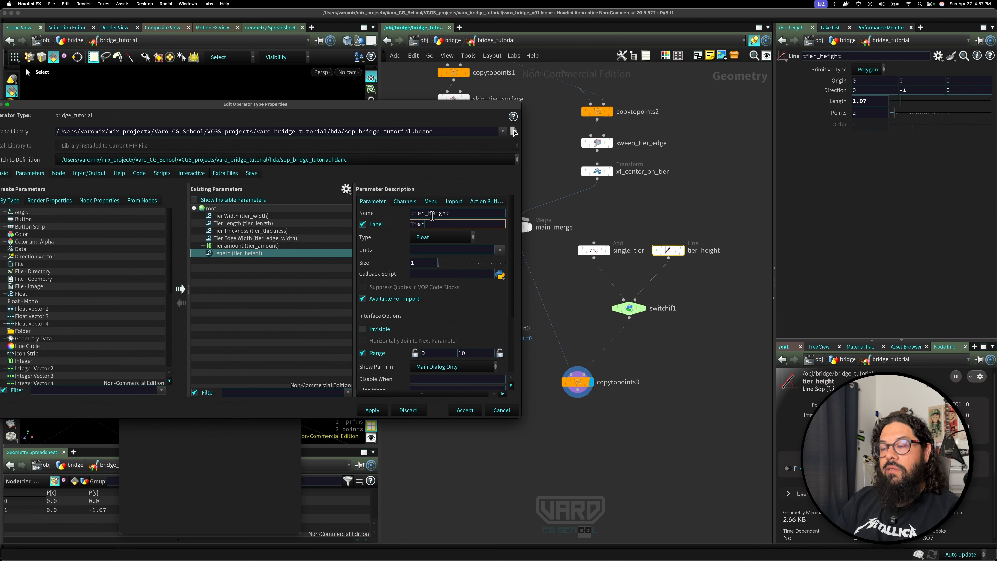
pyautogui.write('r Height')
pyautogui.press('Return')
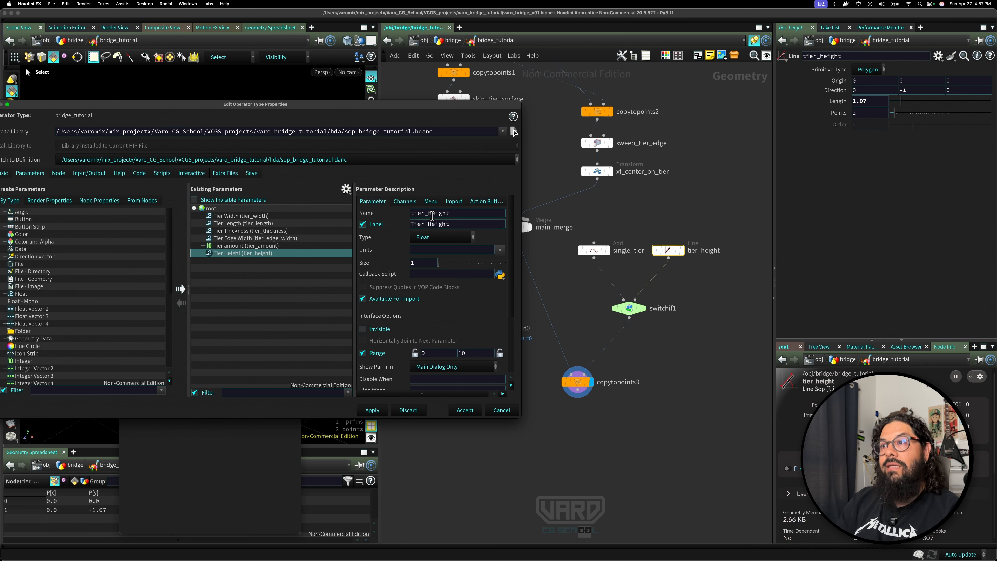
# Apply and accept the asset's parameter changes.
pyautogui.click(372, 410)
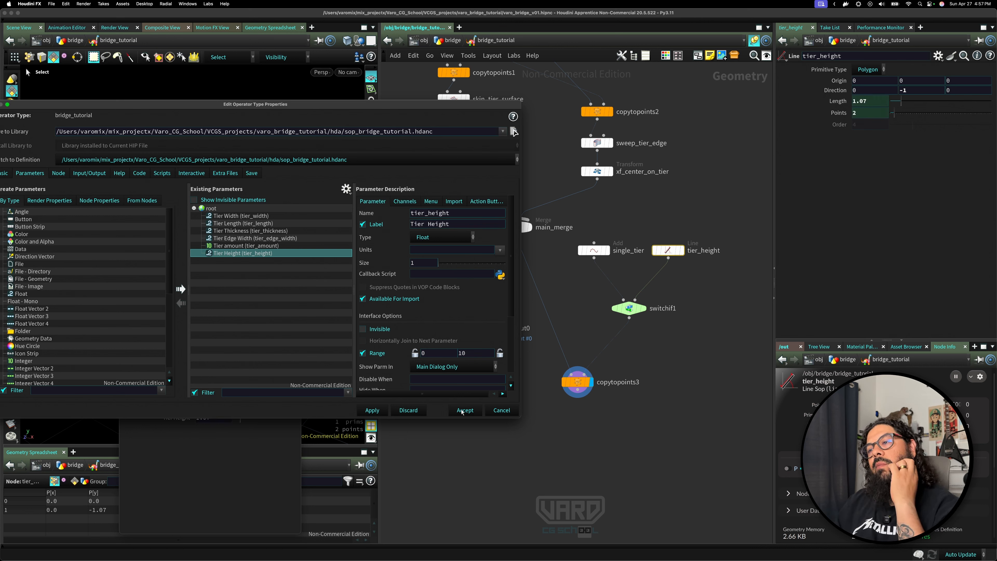
pyautogui.moveTo(251, 336); pyautogui.dragTo(324, 334)
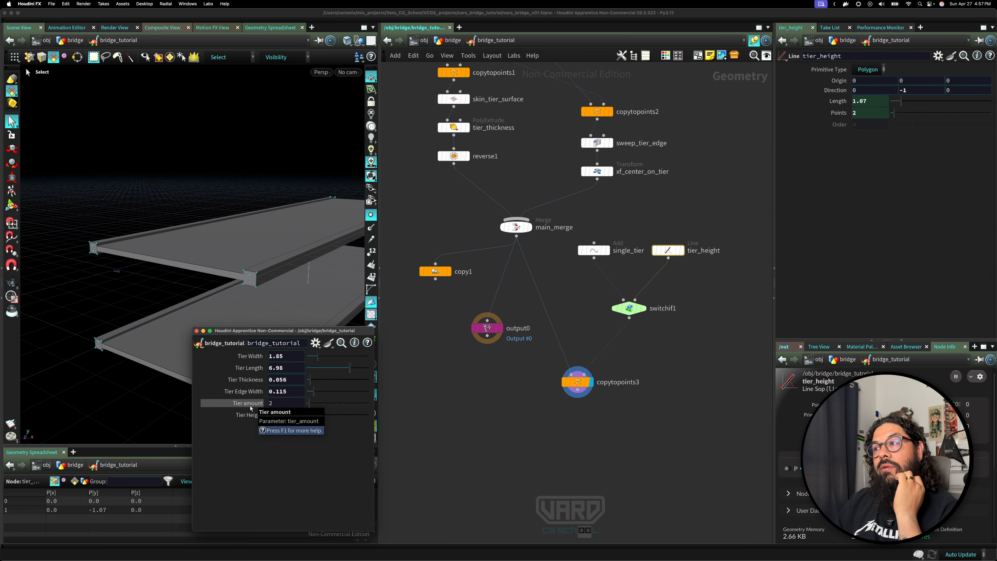
# Link switchif1's Enable to the asset's Tier amount parameter as a relative channel reference.
pyautogui.click(631, 311)
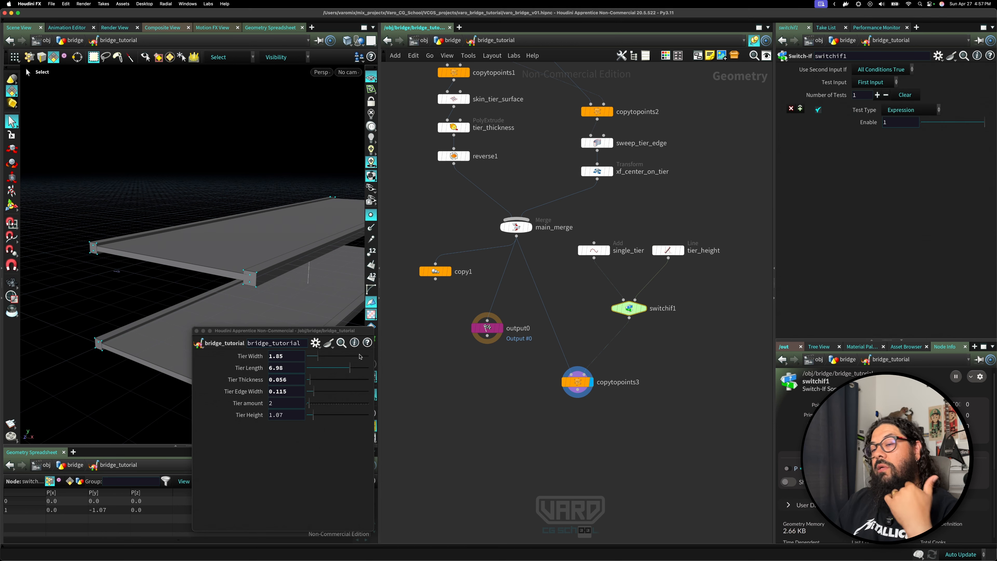
pyautogui.moveTo(253, 405); pyautogui.dragTo(574, 257)
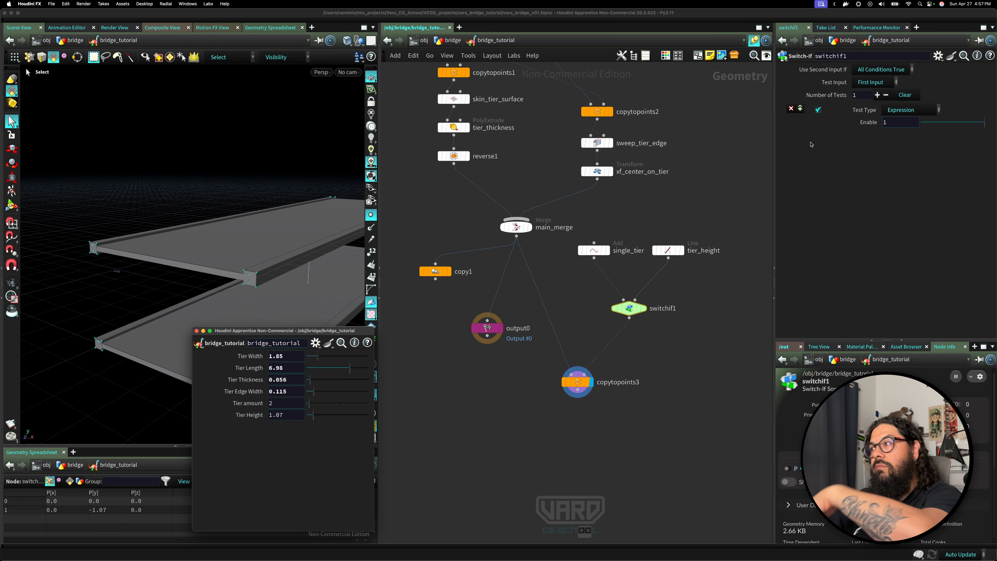
pyautogui.click(865, 137)
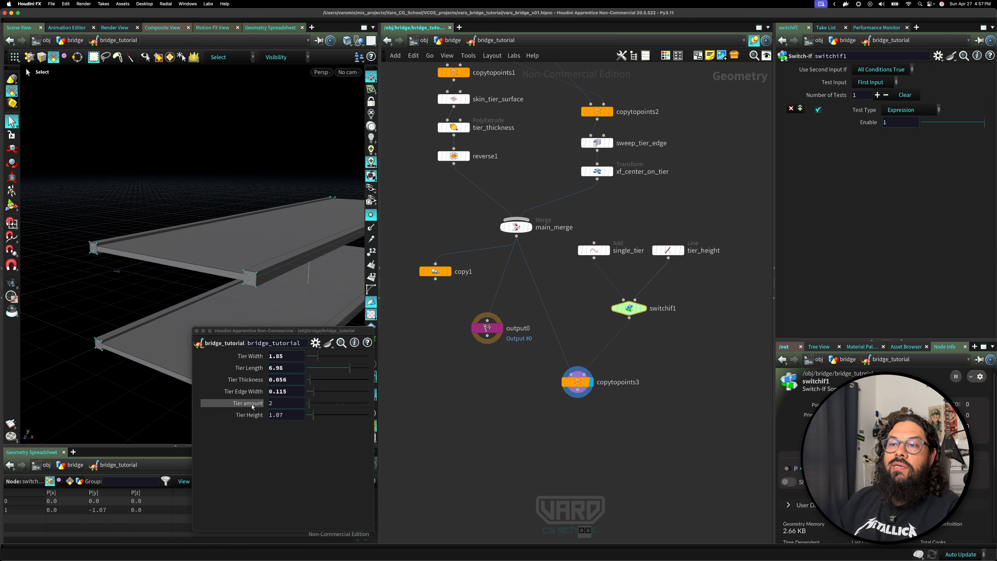
pyautogui.moveTo(252, 407); pyautogui.dragTo(897, 126)
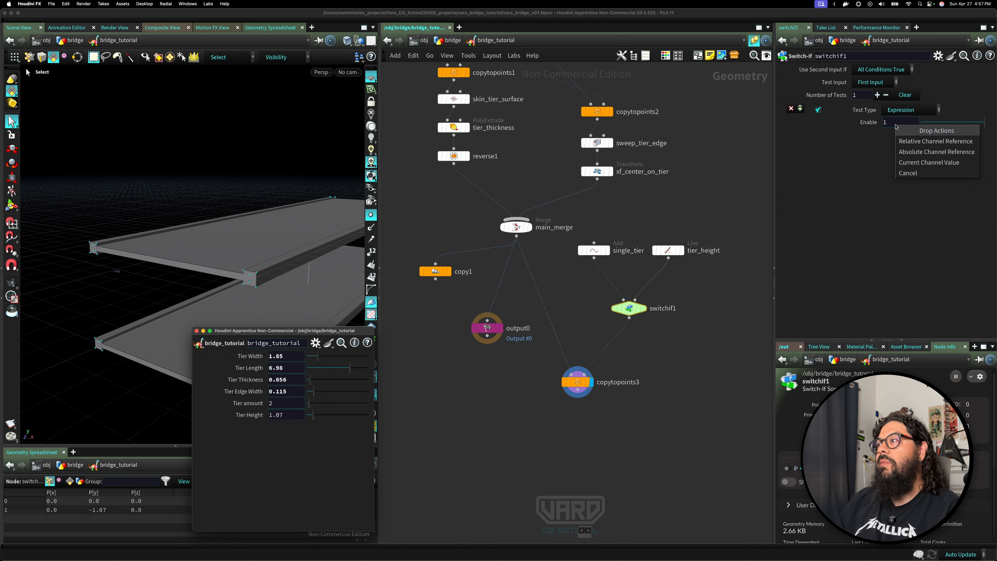
pyautogui.click(922, 142)
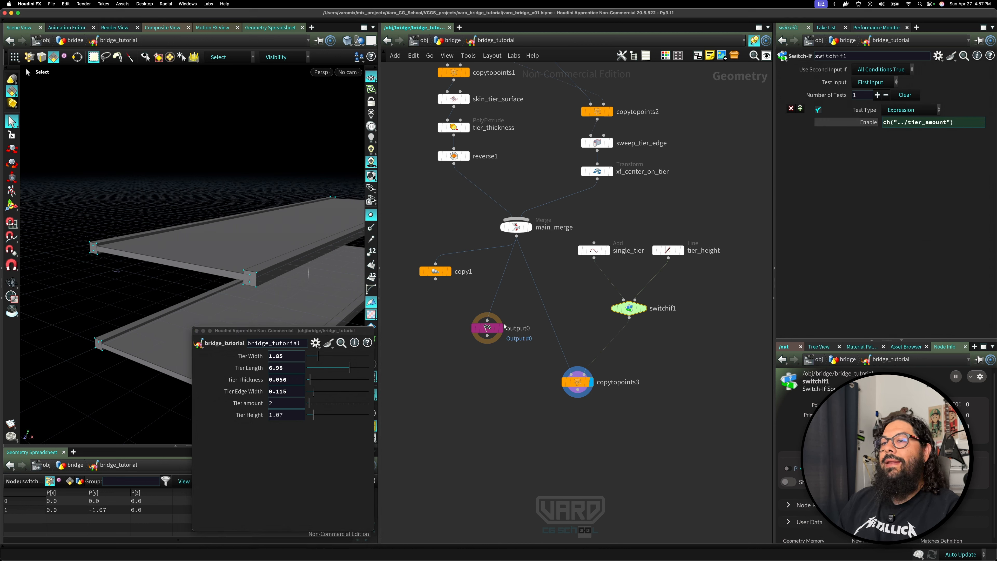
# Set the asset's Tier amount to 0 to test the single-tier switch.
pyautogui.moveTo(312, 332); pyautogui.dragTo(295, 333)
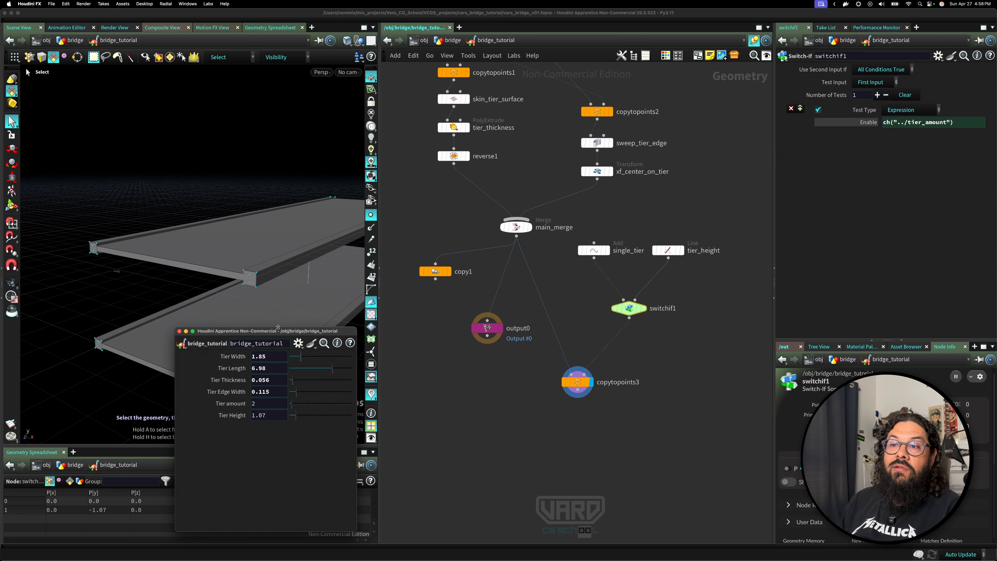
pyautogui.moveTo(277, 328); pyautogui.dragTo(277, 376)
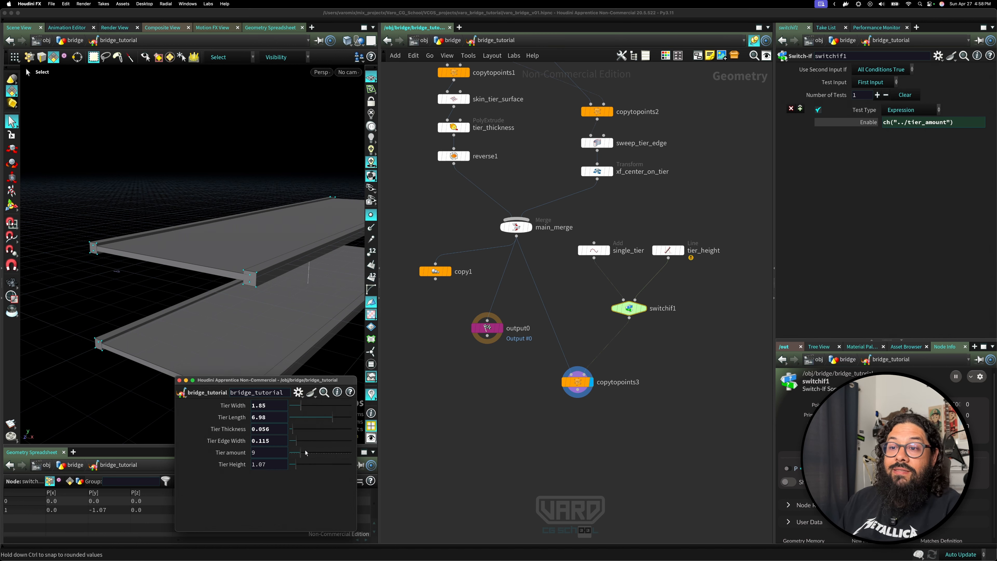
pyautogui.moveTo(305, 451); pyautogui.dragTo(232, 449)
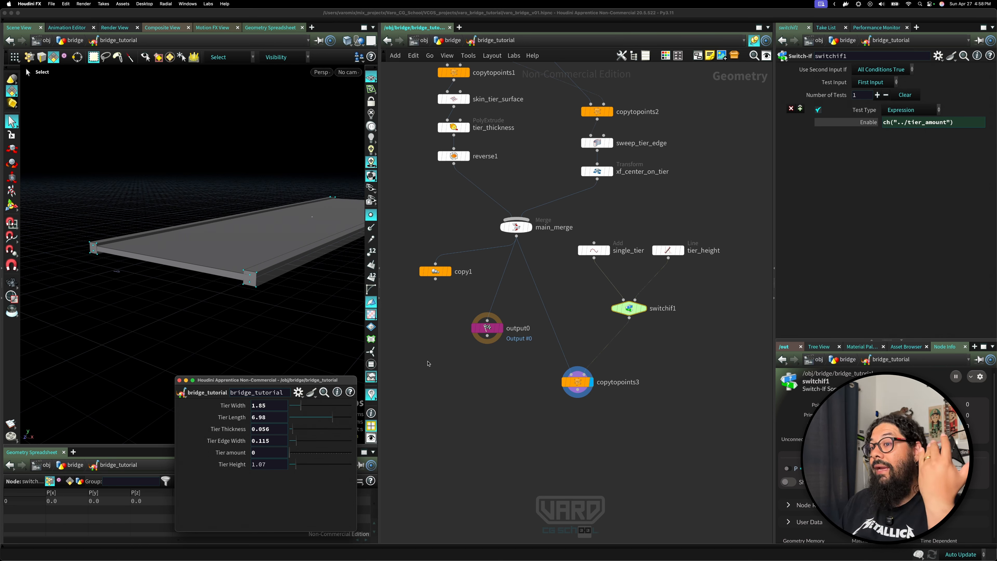
# Test the asset's Tier amount parameter at 1 and 8, then return it to 0.
pyautogui.click(868, 122)
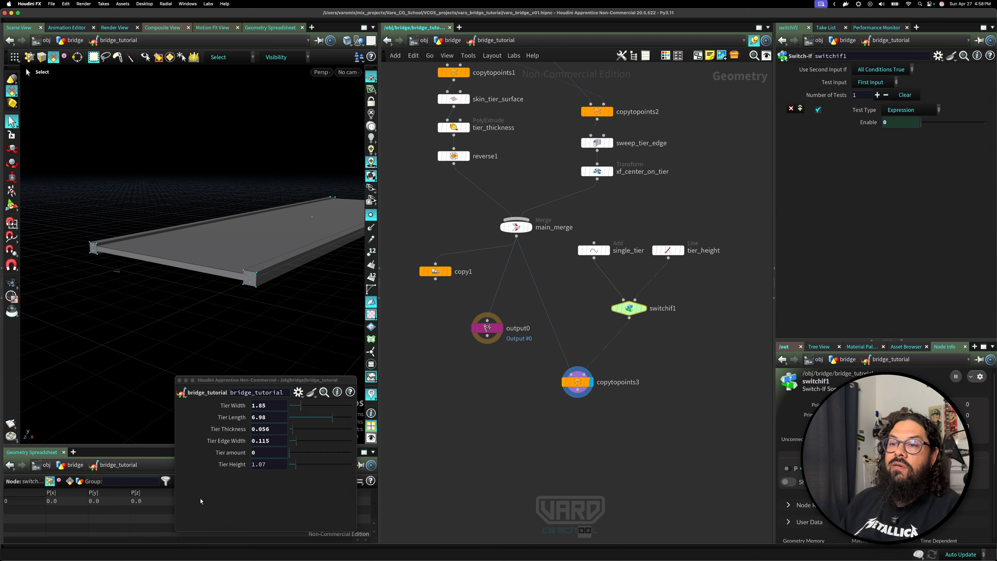
pyautogui.moveTo(289, 453); pyautogui.dragTo(292, 455)
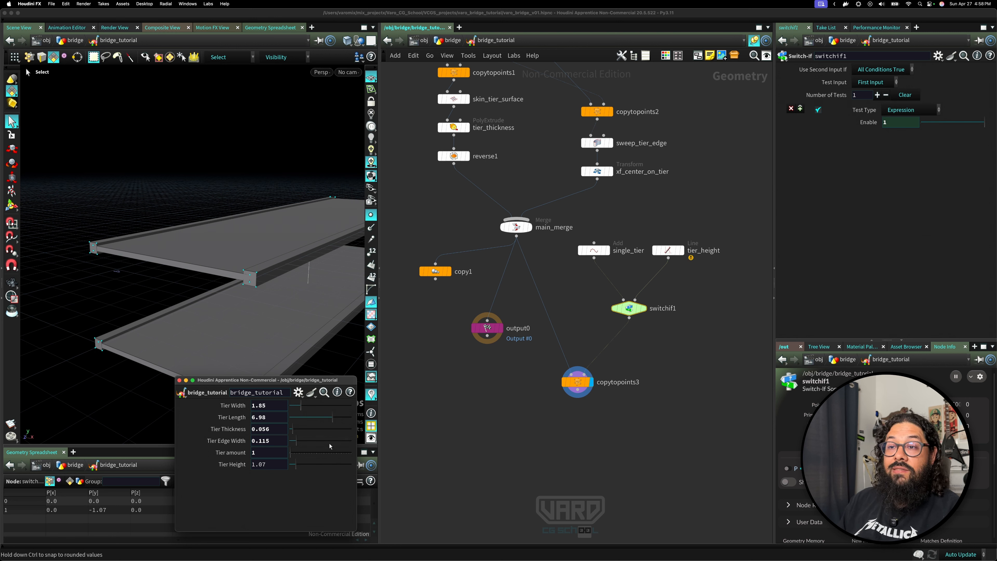
pyautogui.click(299, 455)
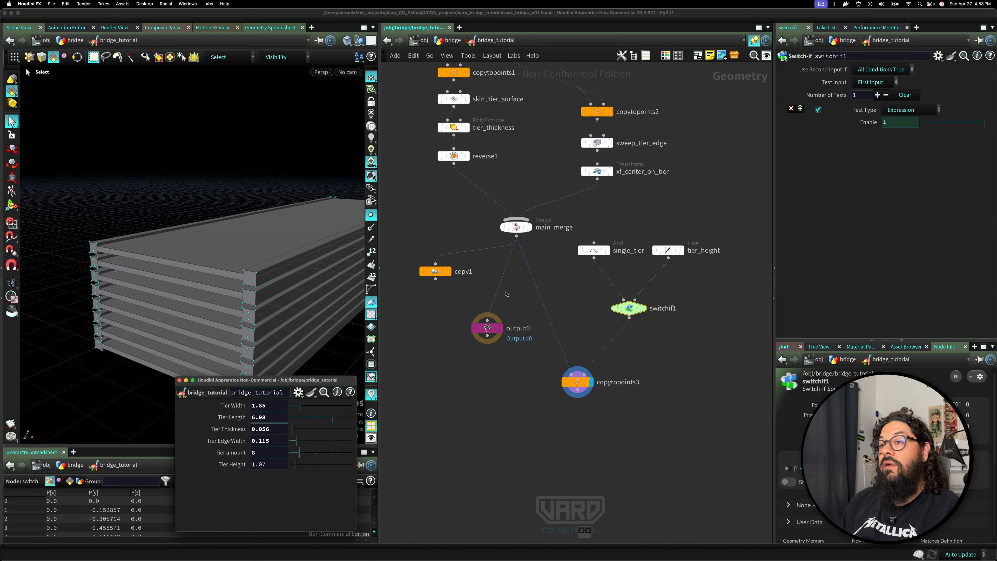
pyautogui.moveTo(299, 454); pyautogui.dragTo(283, 453)
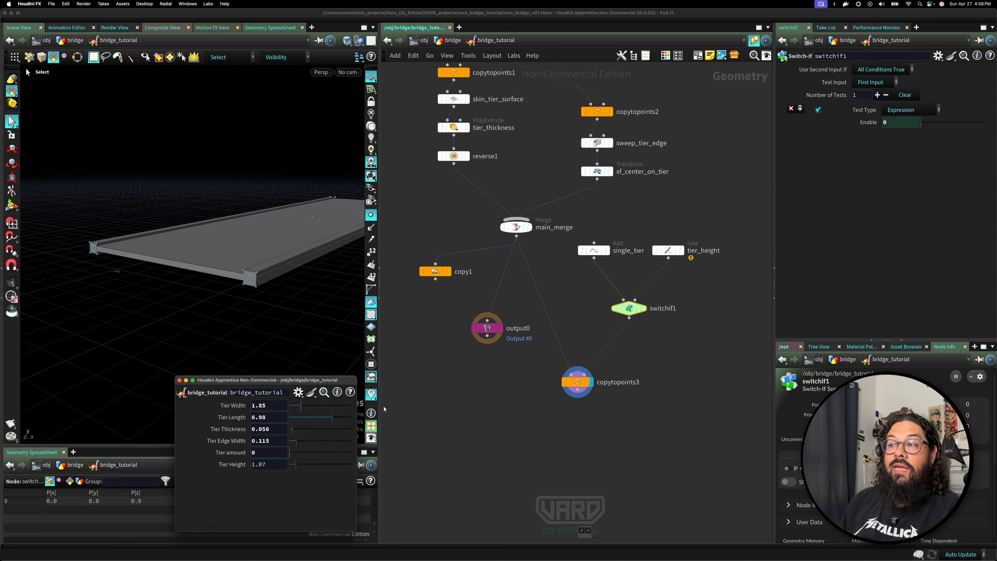
# Set the asset's Tier amount to 9 and inspect the single_tier and tier_height nodes.
pyautogui.scroll(1, 603, 292)
pyautogui.click(594, 250)
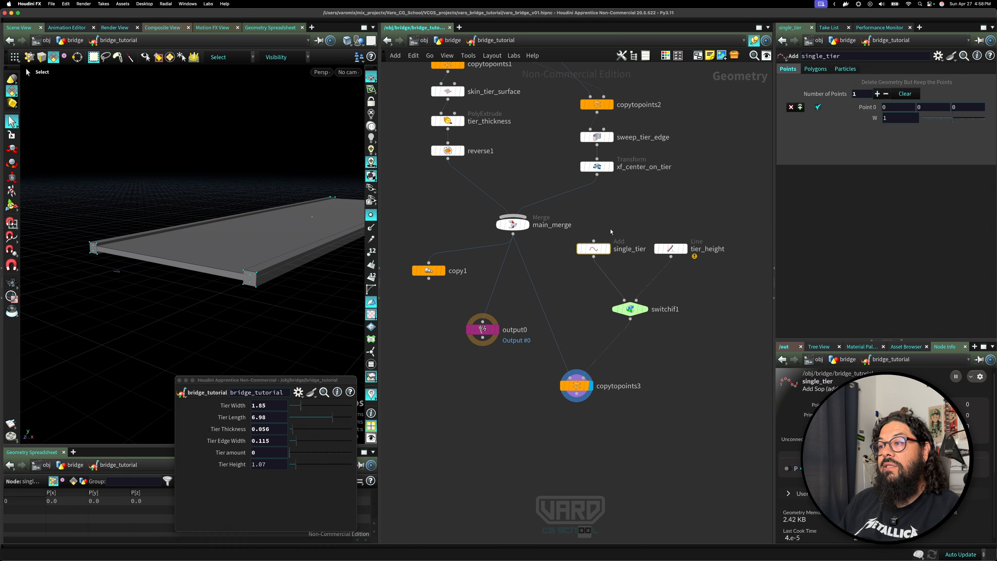
pyautogui.moveTo(291, 453); pyautogui.dragTo(302, 454)
pyautogui.click(670, 249)
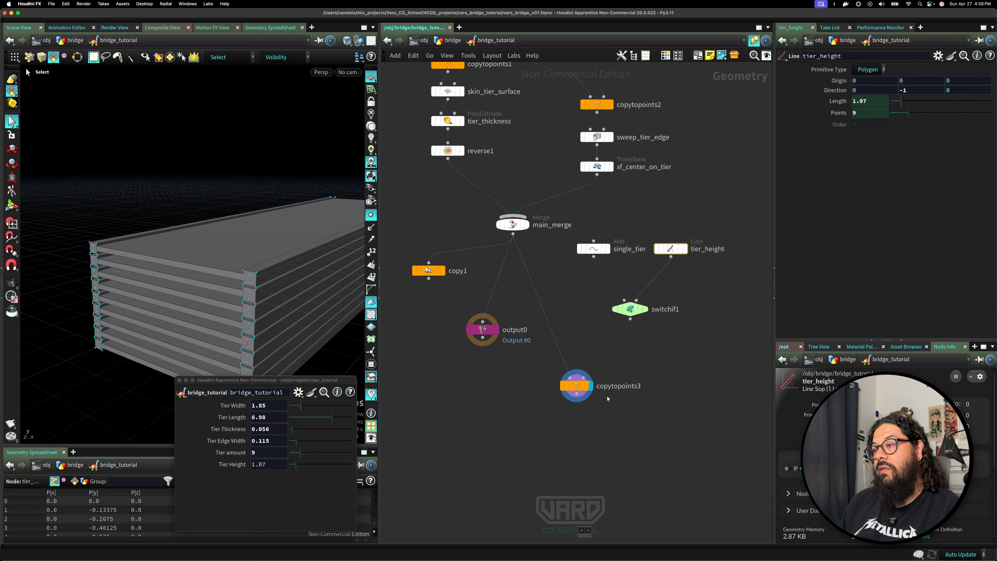
# Move copytopoints3 up with output0 directly beneath it, and set the Tier amount to 3.
pyautogui.moveTo(580, 388); pyautogui.dragTo(581, 360)
pyautogui.click(581, 360)
pyautogui.moveTo(490, 329); pyautogui.dragTo(579, 417)
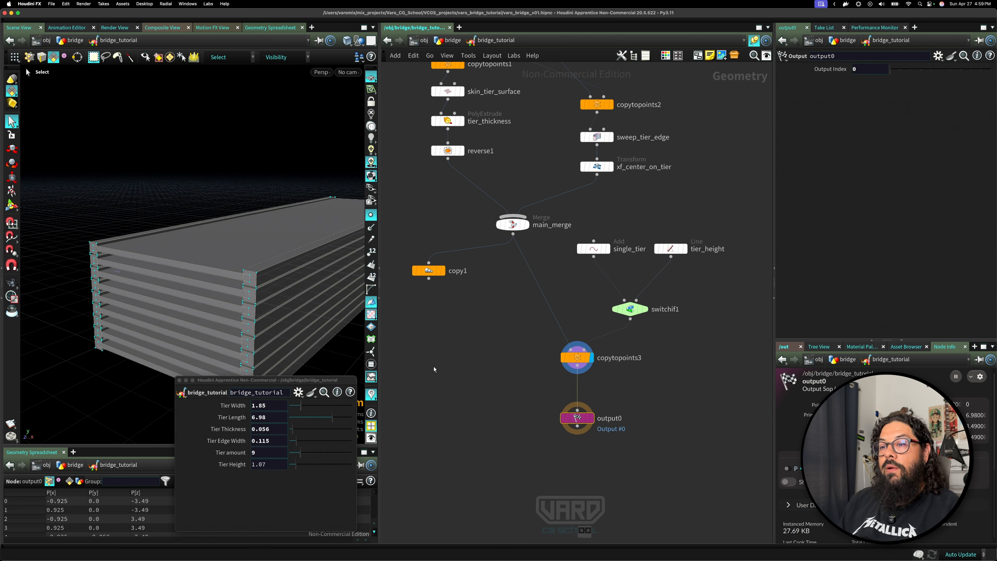
pyautogui.moveTo(300, 452); pyautogui.dragTo(294, 455)
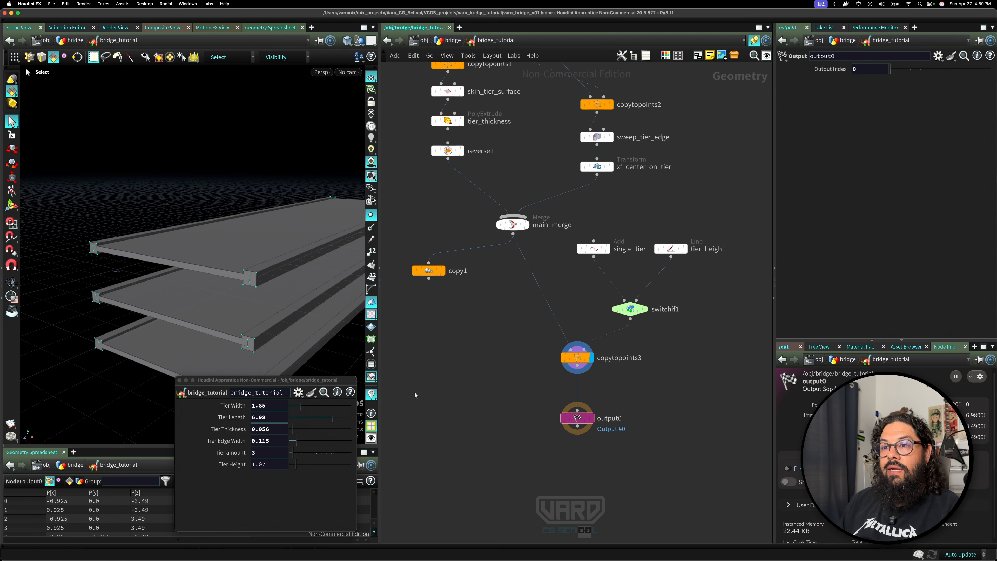
# Delete the unused copy1 node and save the scene file.
pyautogui.moveTo(455, 281); pyautogui.dragTo(438, 242)
pyautogui.press('Delete')
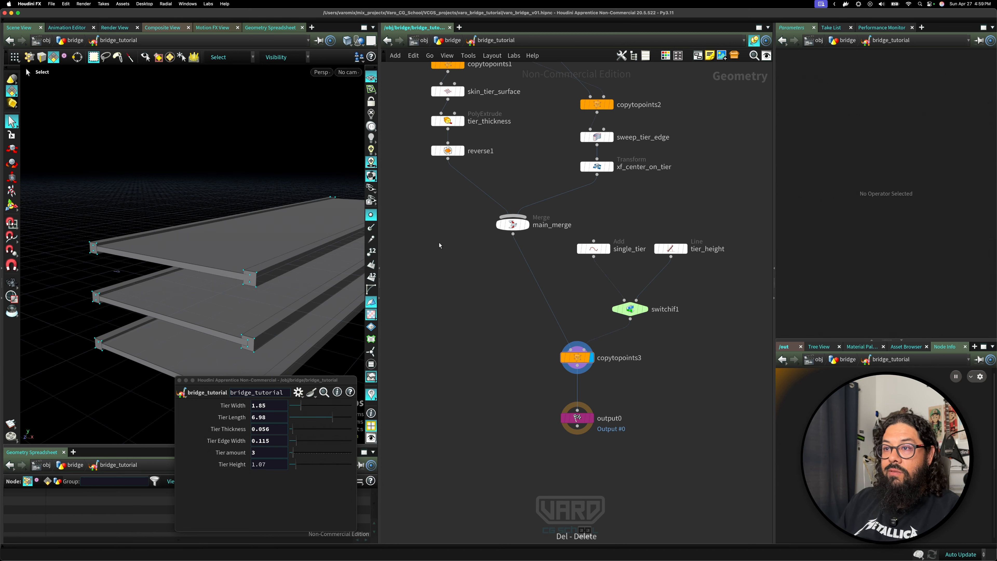
pyautogui.press('super+s')
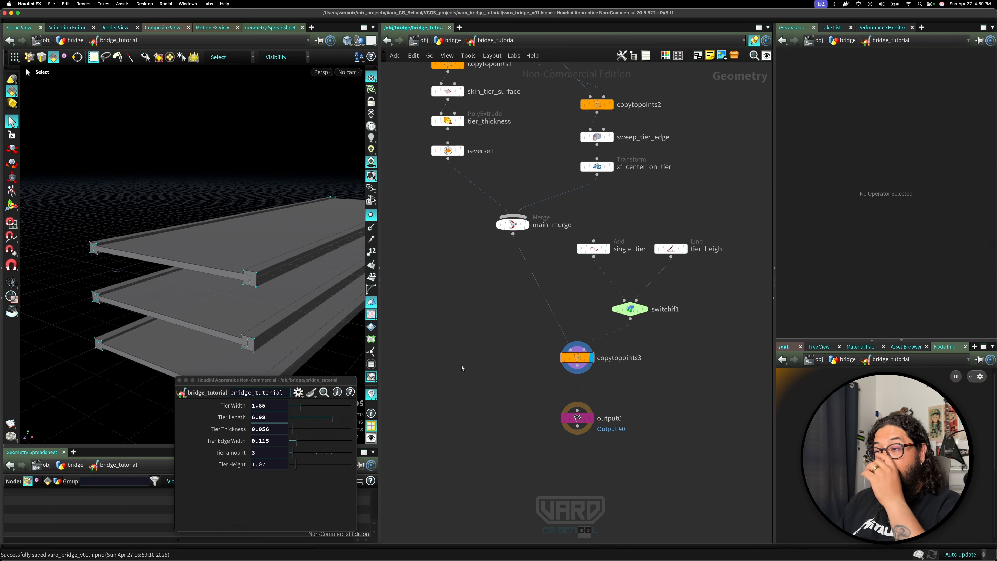
# Rename the copytopoints1 node cp_width_curves.
pyautogui.scroll(5, 503, 388)
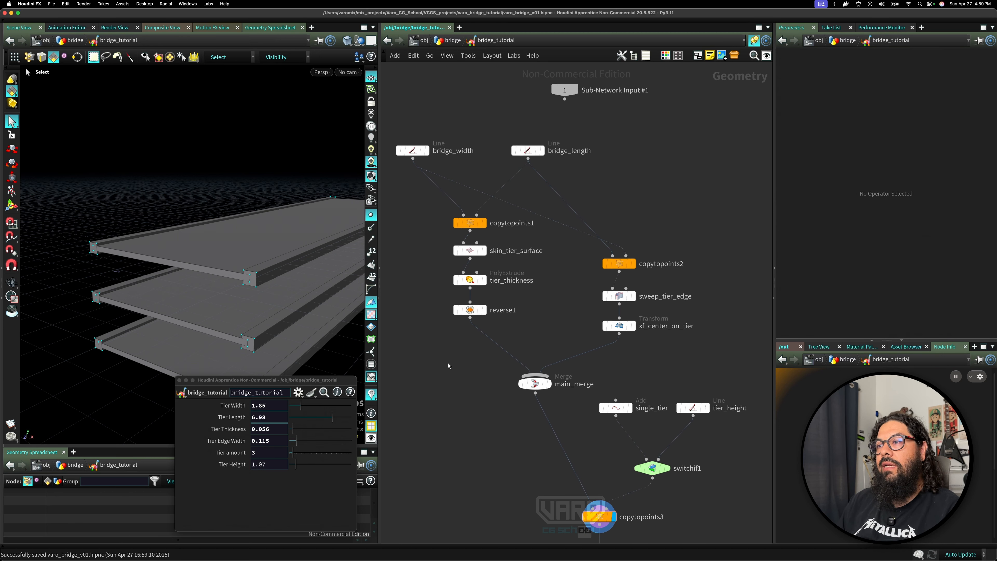
pyautogui.click(479, 226)
pyautogui.click(479, 227)
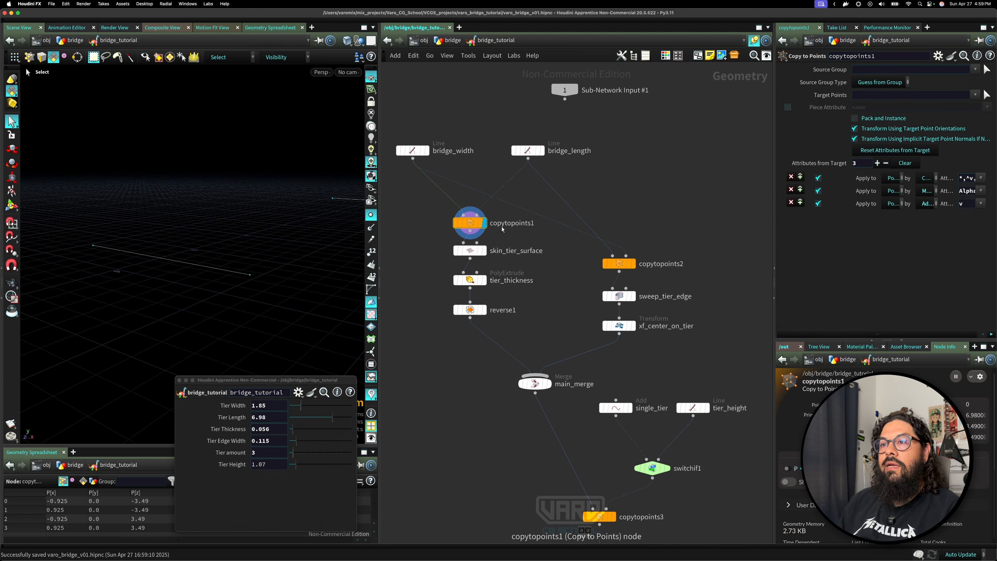
pyautogui.doubleClick(523, 224)
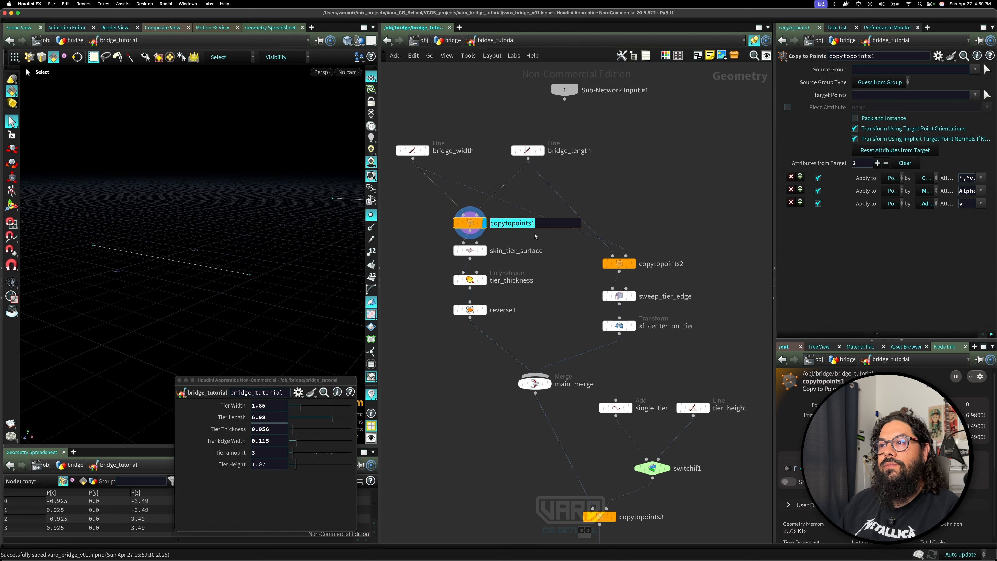
pyautogui.press('Escape')
pyautogui.doubleClick(514, 226)
pyautogui.write('cp')
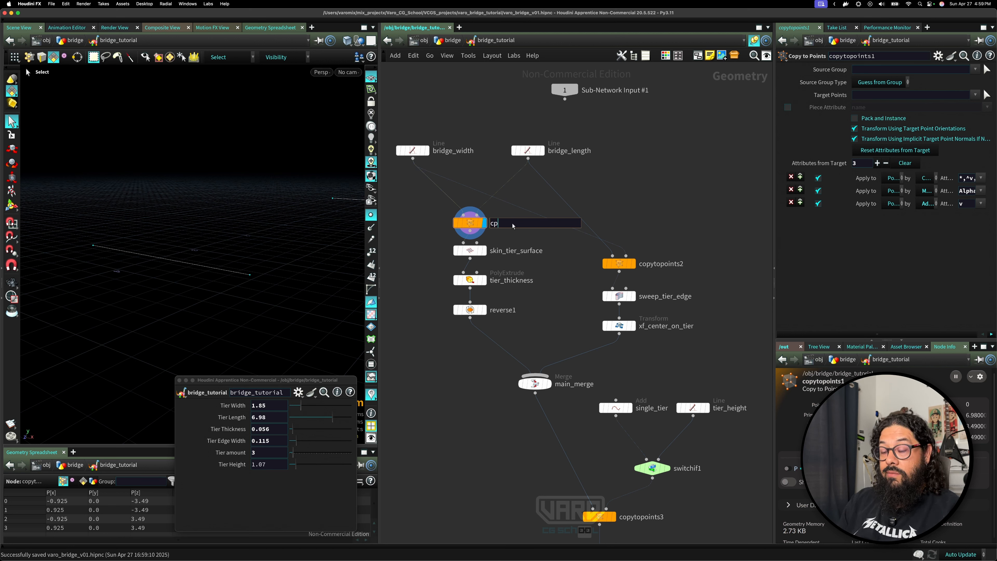
pyautogui.write('_width_')
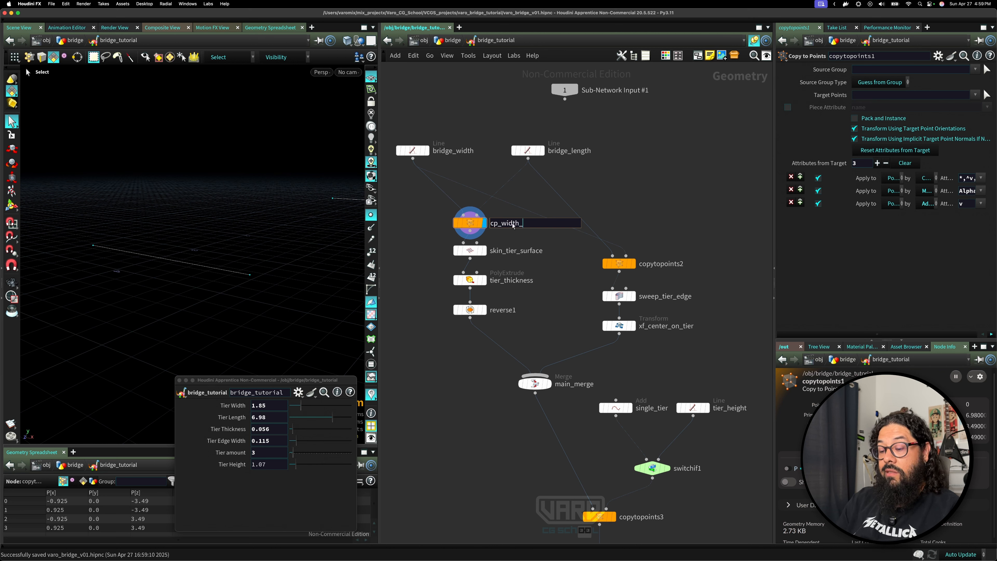
pyautogui.write('curves')
pyautogui.press('Return')
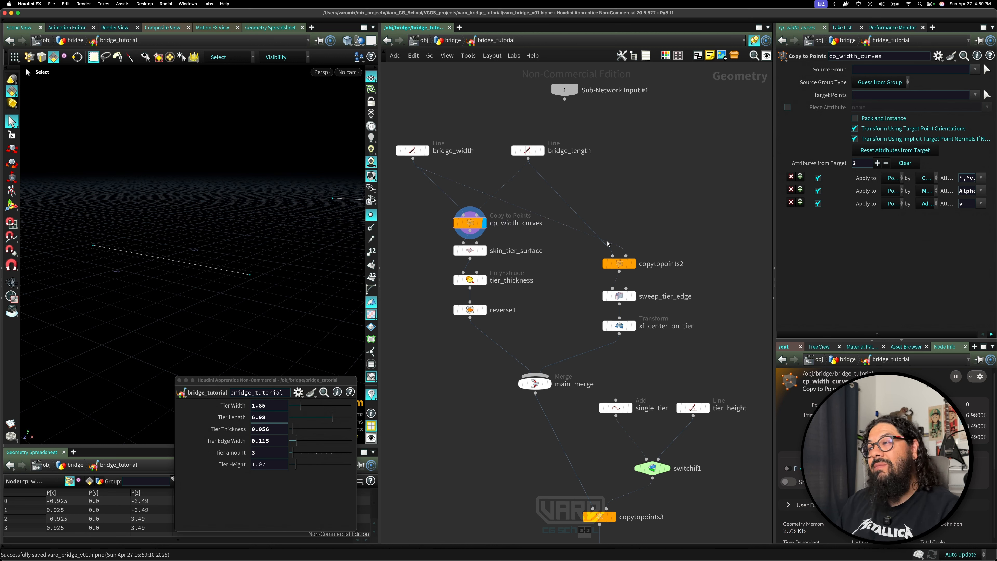
pyautogui.click(633, 264)
pyautogui.click(673, 264)
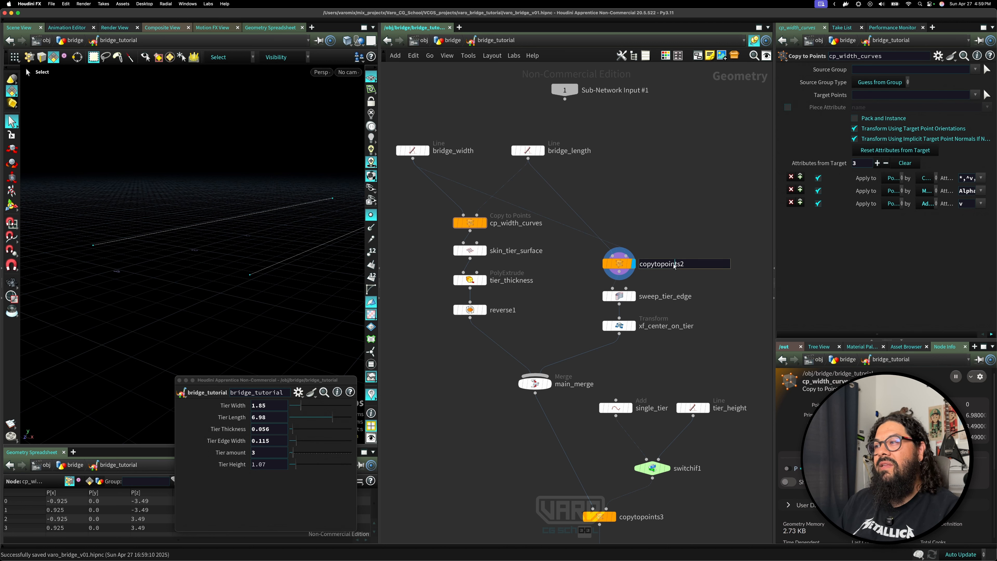
pyautogui.doubleClick(673, 266)
pyautogui.press('Escape')
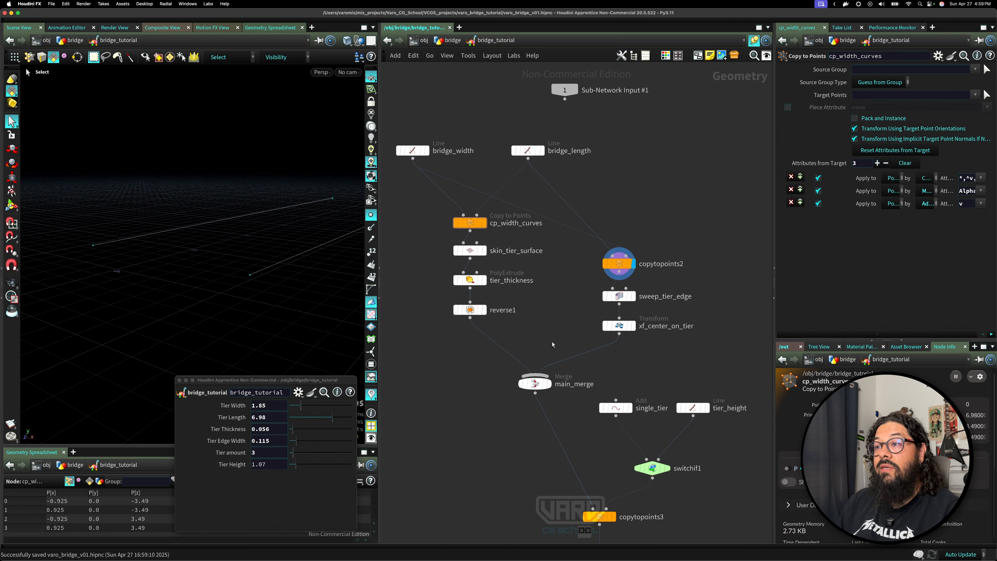
# Rename the switchif1 node sw_tiers.
pyautogui.moveTo(552, 344); pyautogui.dragTo(519, 264, button='middle')
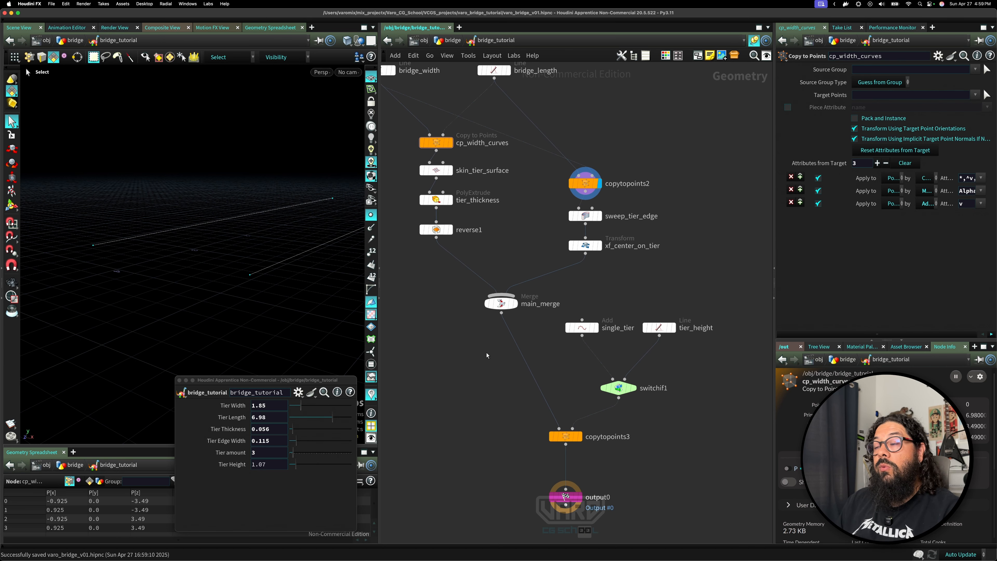
pyautogui.moveTo(486, 355); pyautogui.dragTo(455, 283, button='middle')
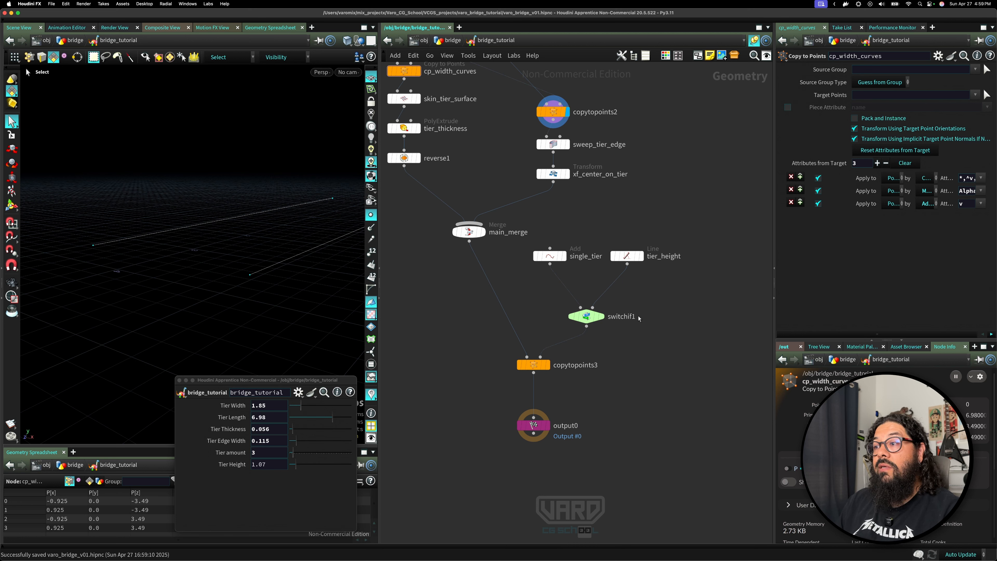
pyautogui.doubleClick(632, 318)
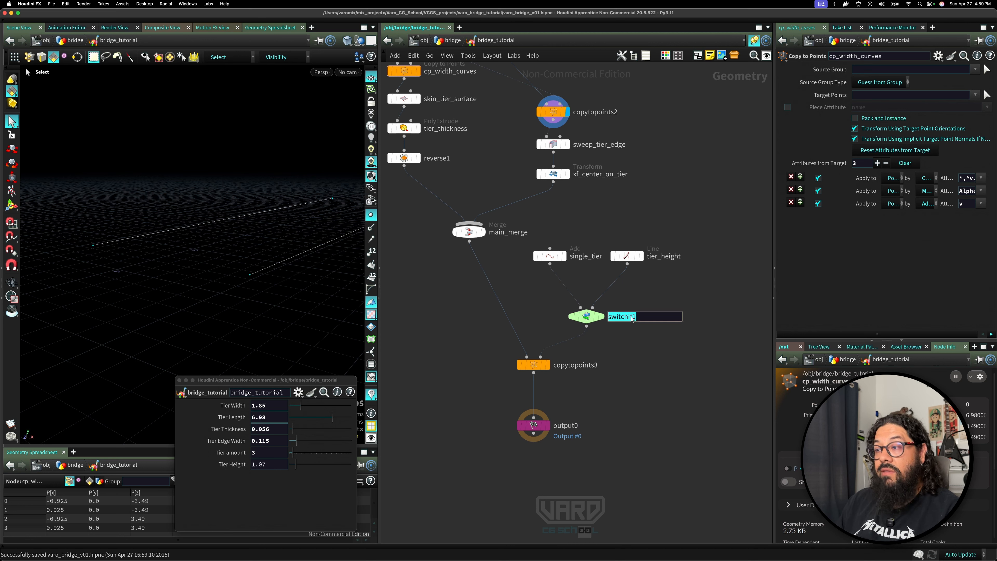
pyautogui.write('sw_tiers')
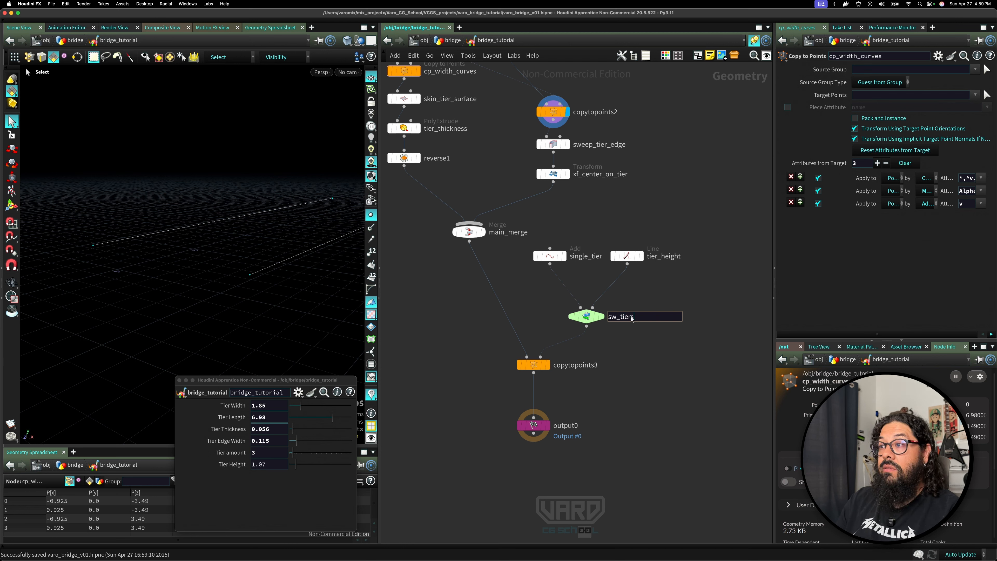
pyautogui.press('Return')
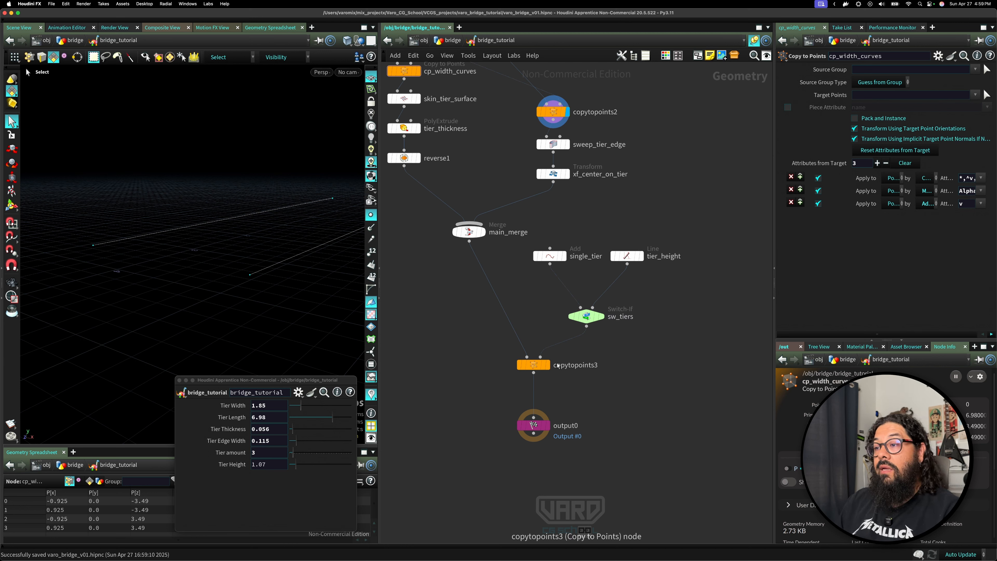
# Rename the copytopoints3 node cp_make_tiers.
pyautogui.click(547, 365)
pyautogui.doubleClick(575, 365)
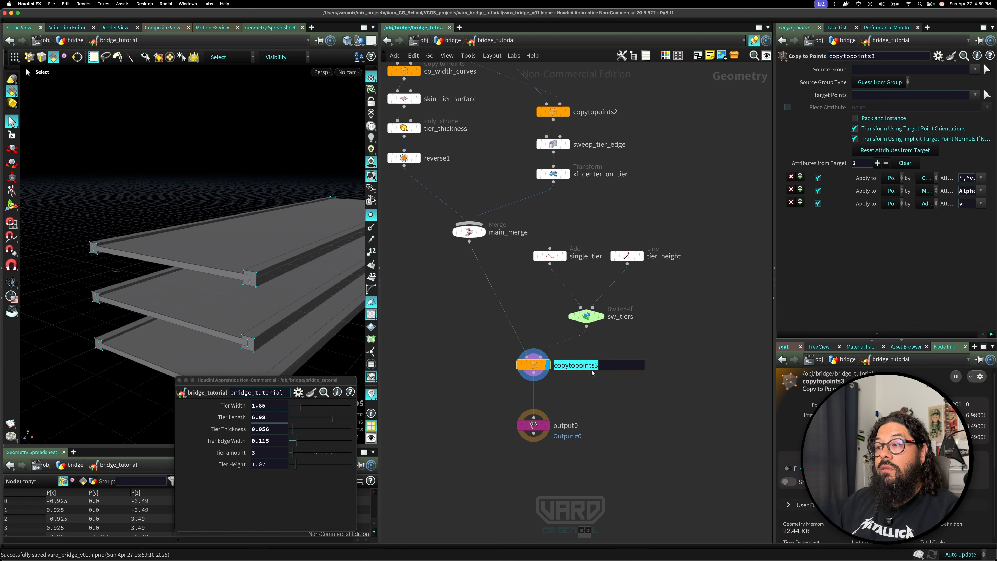
pyautogui.write('cp')
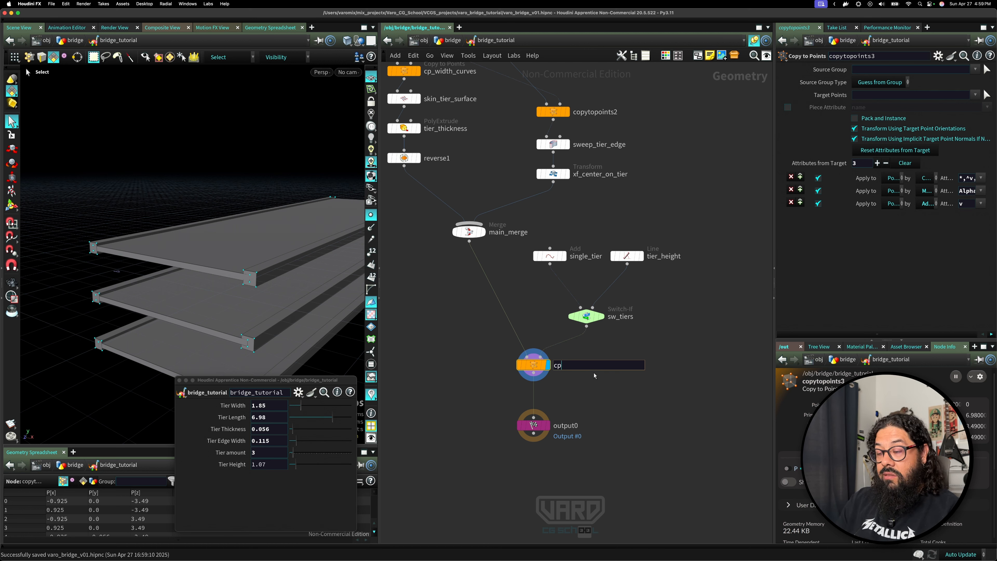
pyautogui.write('_me')
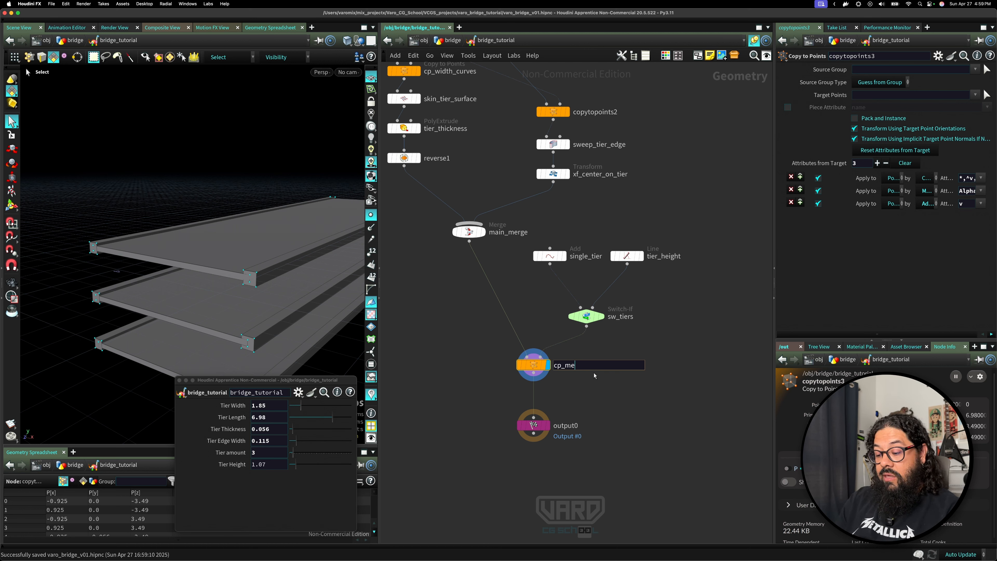
pyautogui.write('ake_tiers')
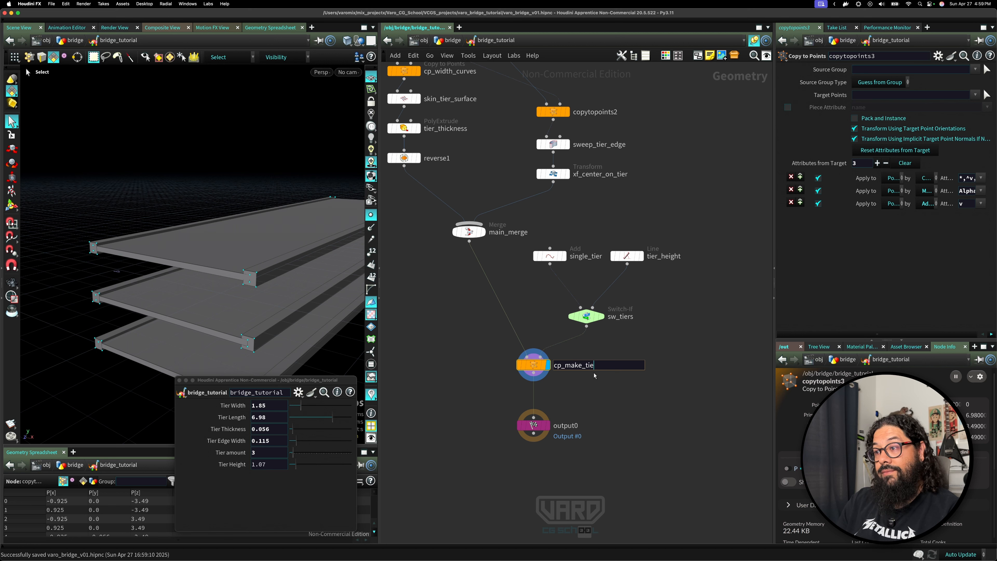
pyautogui.press('Return')
# Orbit around the stacked bridge tiers in the viewport to examine the asset's output.
pyautogui.click(533, 425)
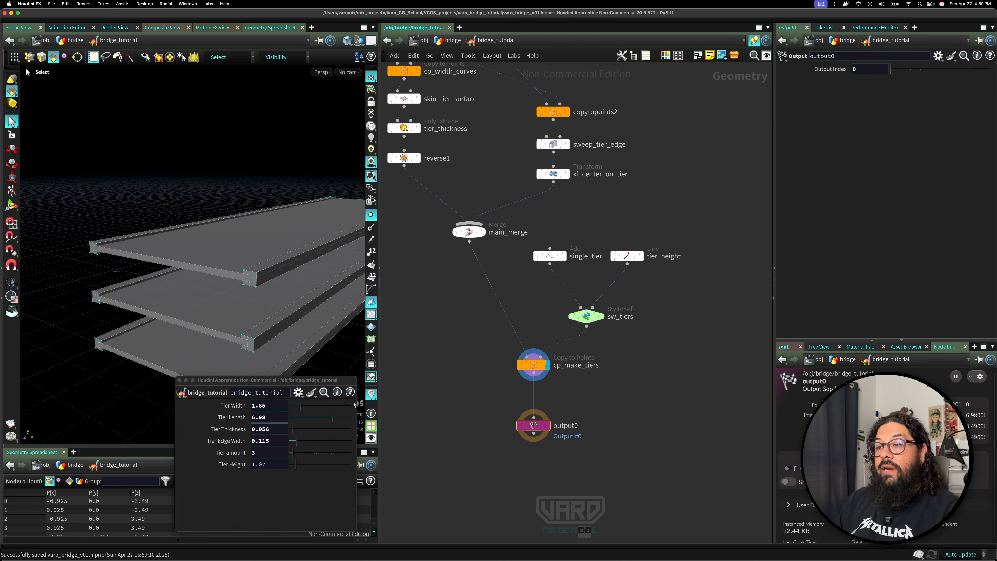
pyautogui.moveTo(350, 383); pyautogui.dragTo(93, 391)
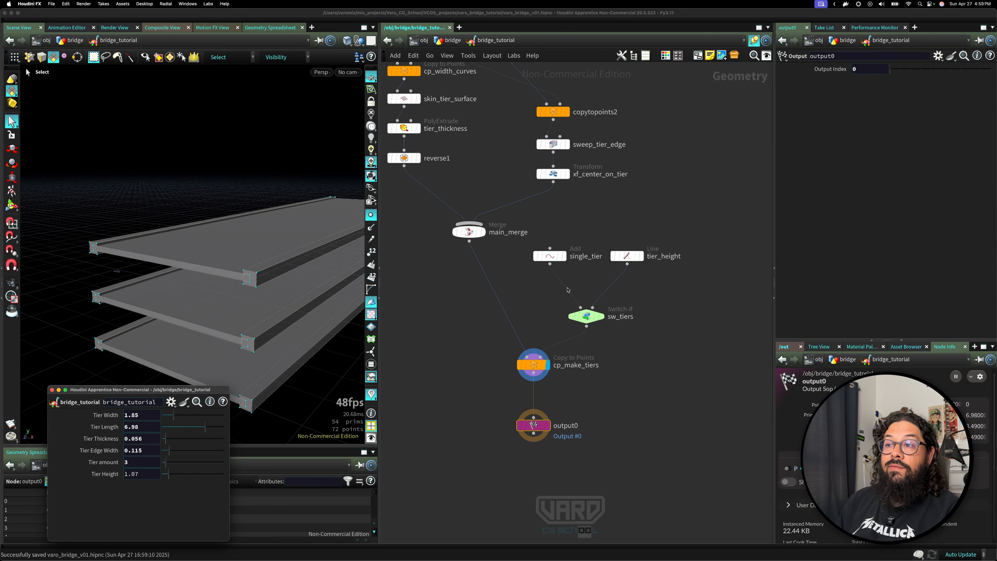
pyautogui.click(447, 327)
pyautogui.keyDown('alt'); pyautogui.moveTo(177, 338); pyautogui.dragTo(75, 345, button='right'); pyautogui.keyUp('alt')
pyautogui.keyDown('alt'); pyautogui.moveTo(76, 346); pyautogui.dragTo(52, 283, button='middle'); pyautogui.keyUp('alt')
pyautogui.keyDown('alt'); pyautogui.moveTo(51, 283); pyautogui.dragTo(183, 271); pyautogui.keyUp('alt')
pyautogui.keyDown('alt'); pyautogui.moveTo(184, 270); pyautogui.dragTo(220, 305, button='middle'); pyautogui.keyUp('alt')
pyautogui.moveTo(440, 302); pyautogui.dragTo(534, 352, button='middle')
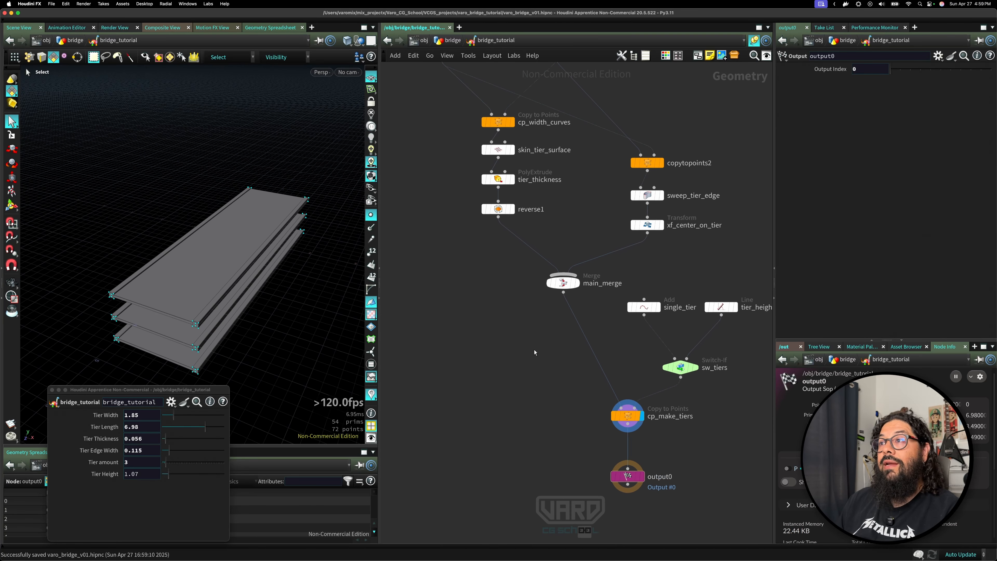
pyautogui.scroll(-5, 521, 348)
pyautogui.moveTo(500, 321); pyautogui.dragTo(503, 345, button='middle')
pyautogui.scroll(2, 504, 344)
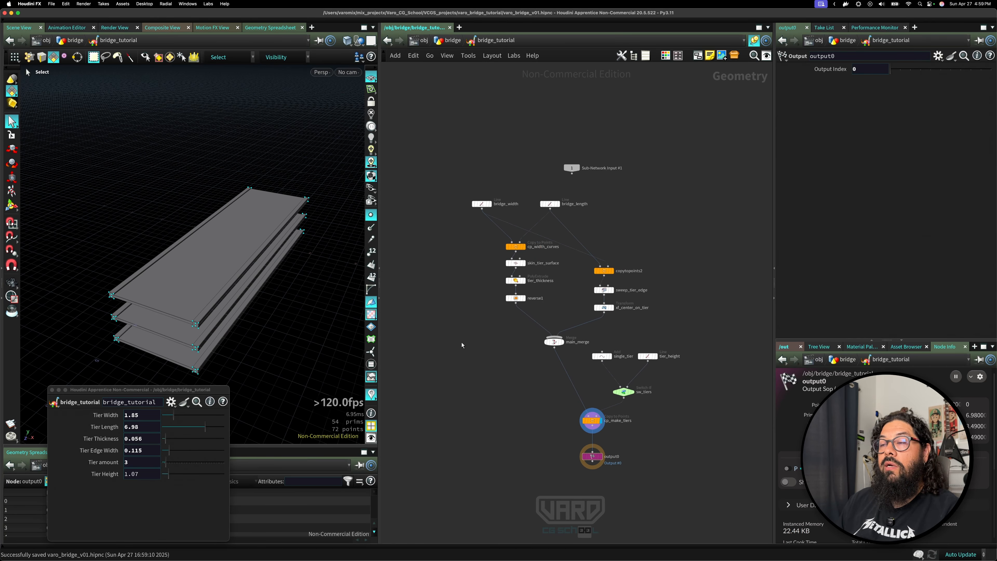
pyautogui.moveTo(146, 391); pyautogui.dragTo(270, 435)
pyautogui.keyDown('alt'); pyautogui.moveTo(266, 329); pyautogui.dragTo(291, 295, button='right'); pyautogui.keyUp('alt')
pyautogui.press('s')
pyautogui.click(475, 364)
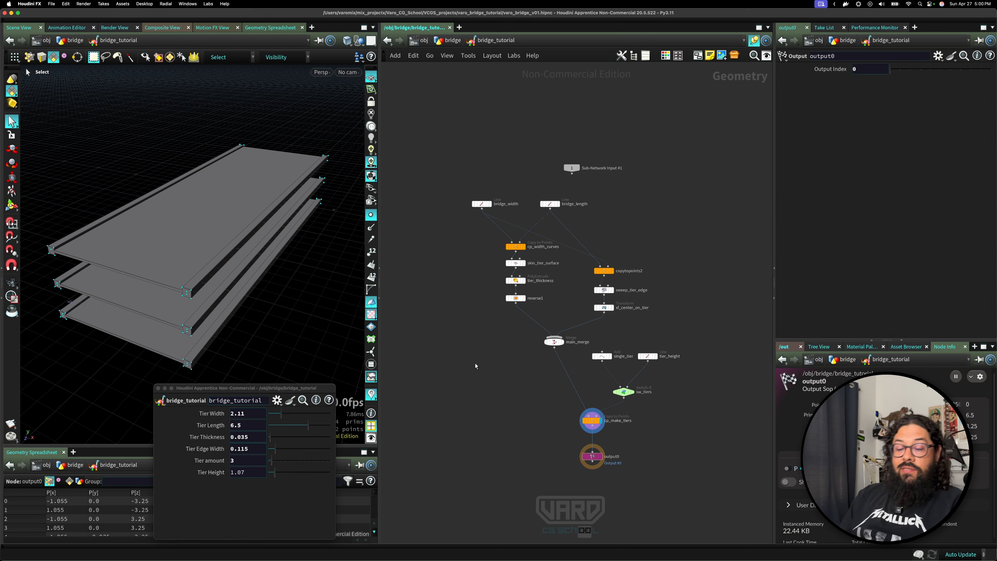
pyautogui.press('super+Tab')
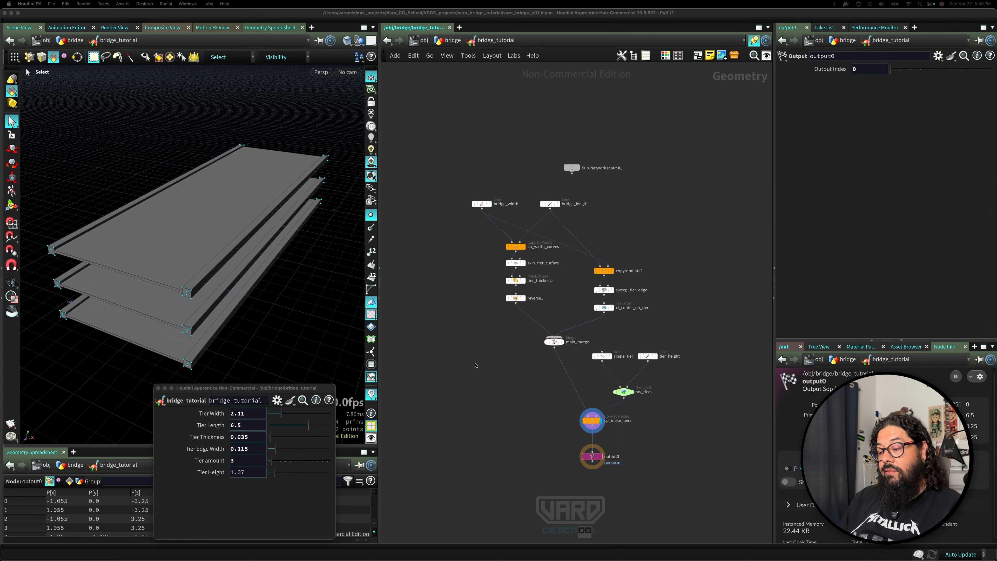